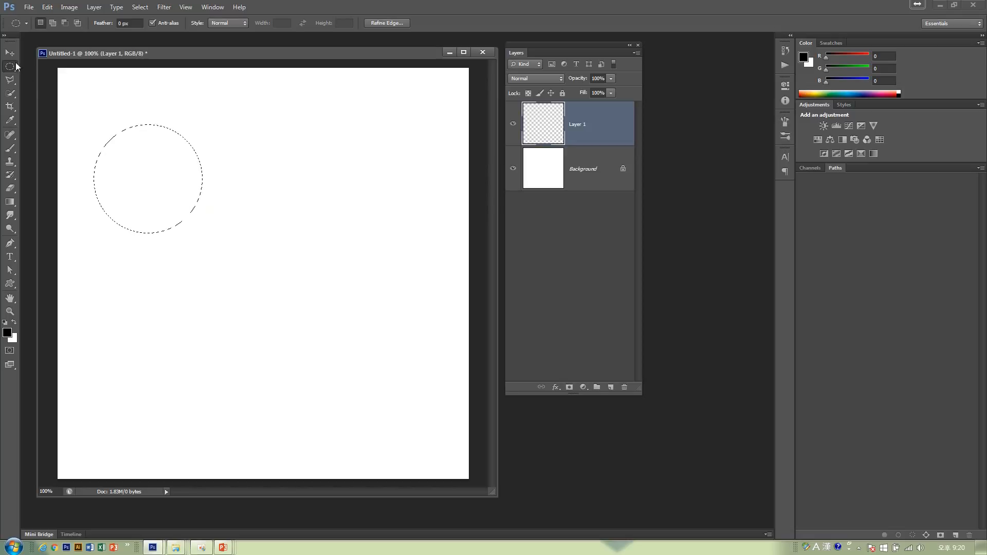
Step: Choose the two-colour red-to-green gradient preset for the Gradient tool
click(9, 52)
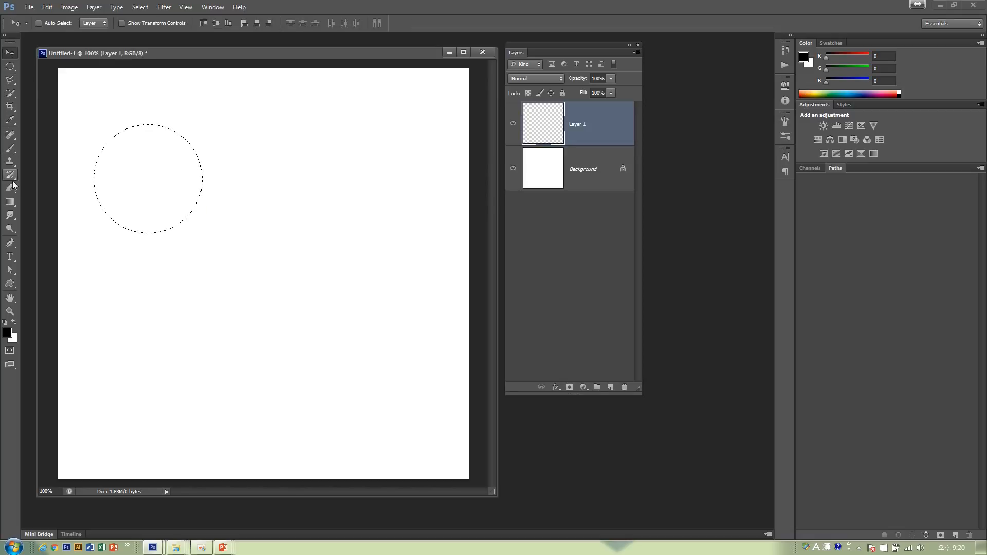
click(10, 202)
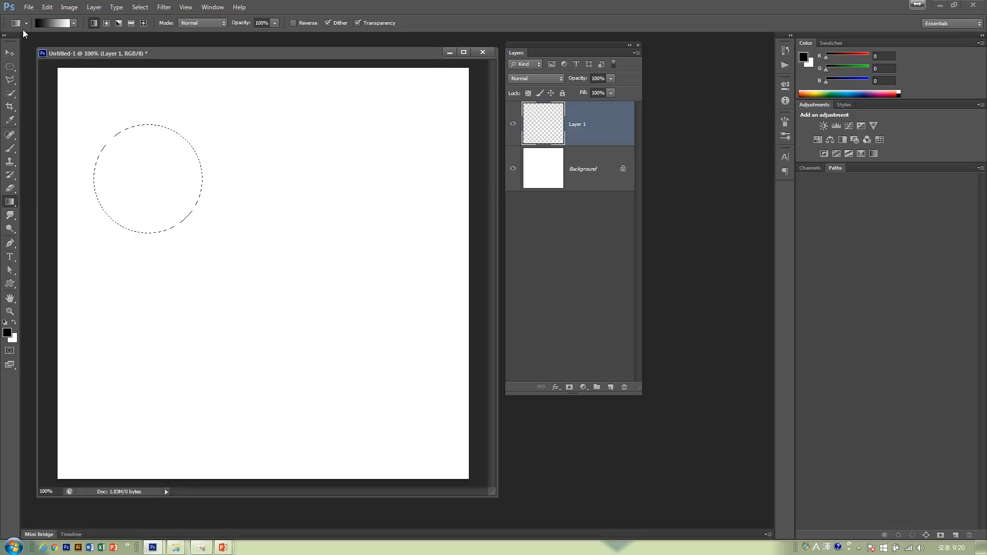
click(74, 23)
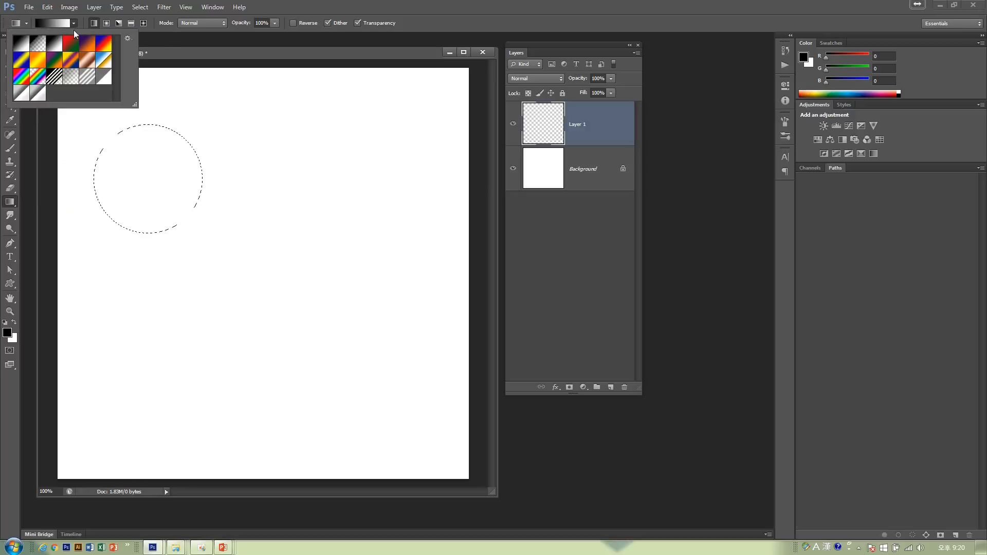
click(70, 60)
click(71, 48)
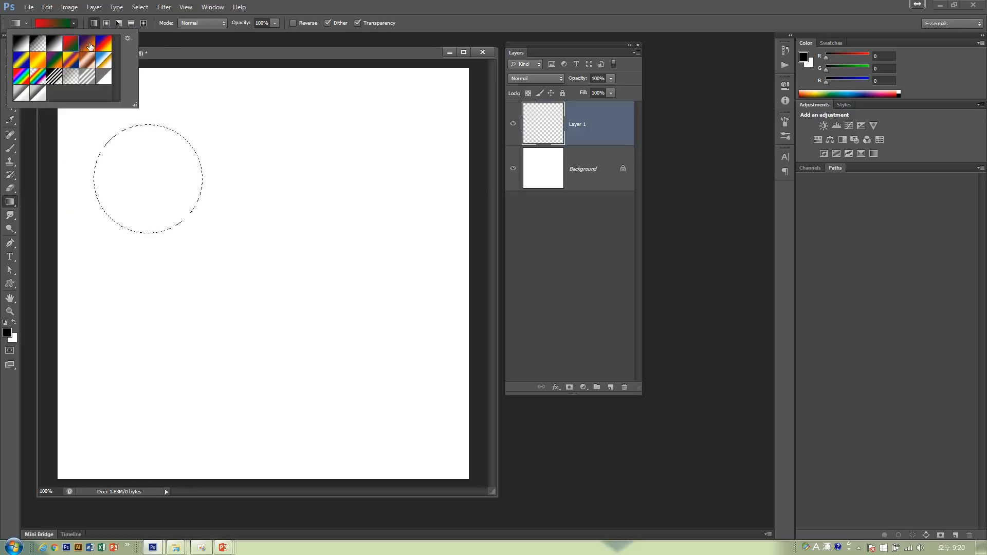
click(88, 44)
click(104, 44)
click(104, 60)
click(81, 64)
click(67, 62)
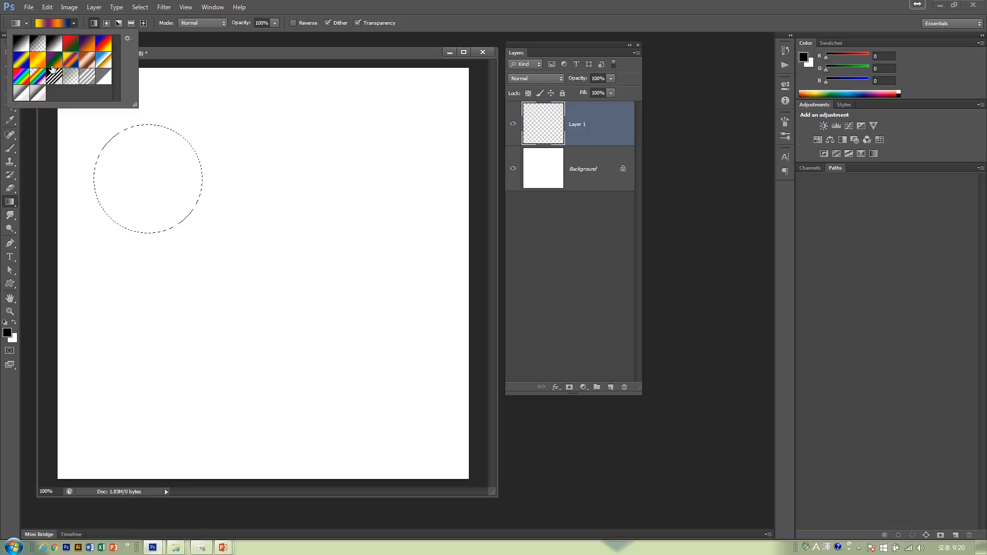
click(52, 62)
click(35, 61)
click(19, 61)
click(24, 75)
click(71, 47)
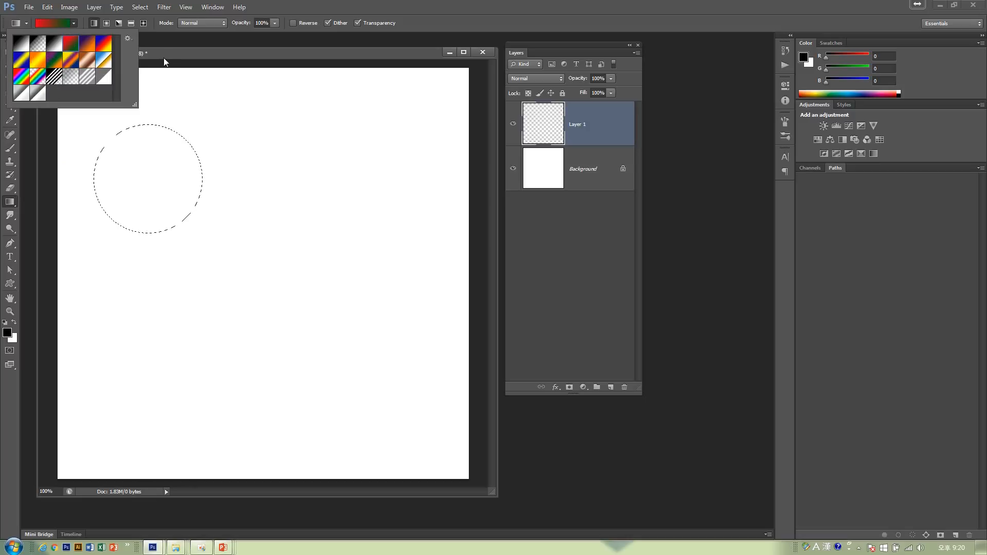
click(97, 55)
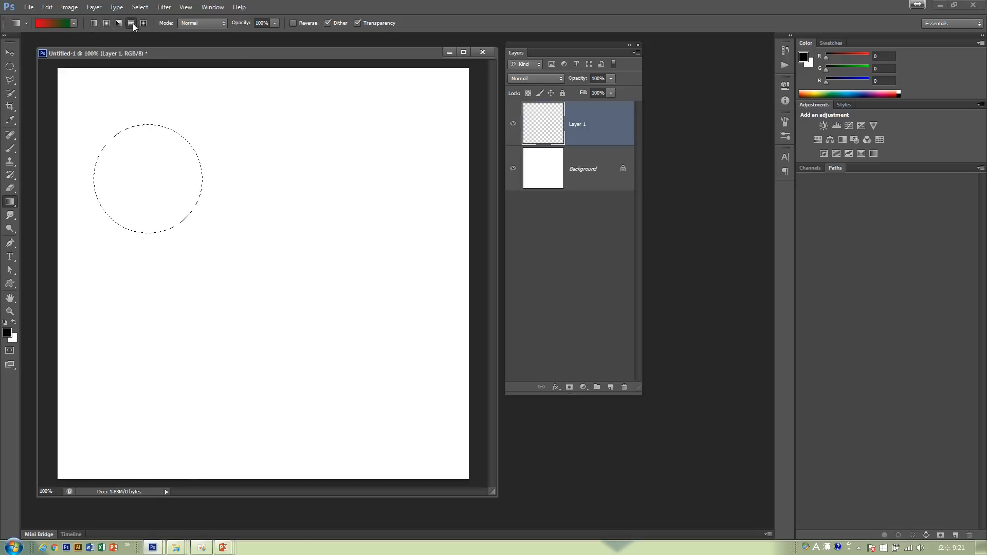
Step: Fill the circular selection on Layer 1 with a linear gradient running horizontally from red to green, and clear the selection
click(96, 24)
drag(138, 183, 202, 183)
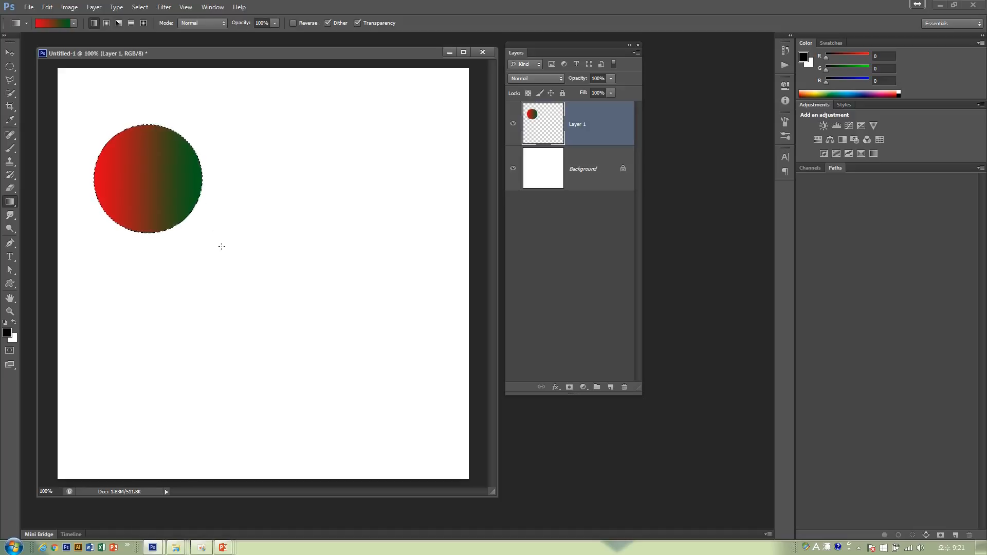
key(m)
click(261, 179)
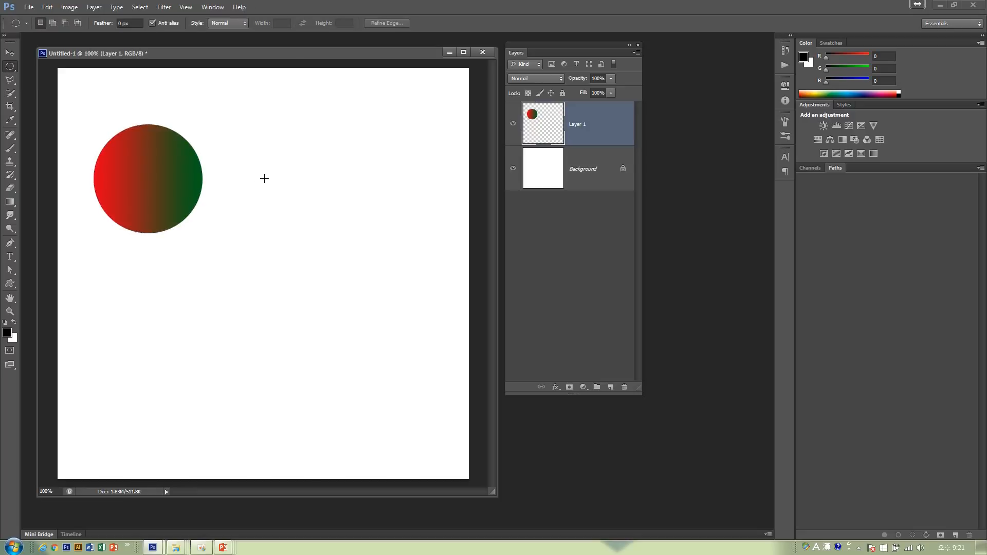
Step: Make a circular selection beside the first circle, fill it with a radial red-to-green gradient from its centre, and deselect it
drag(271, 178, 340, 232)
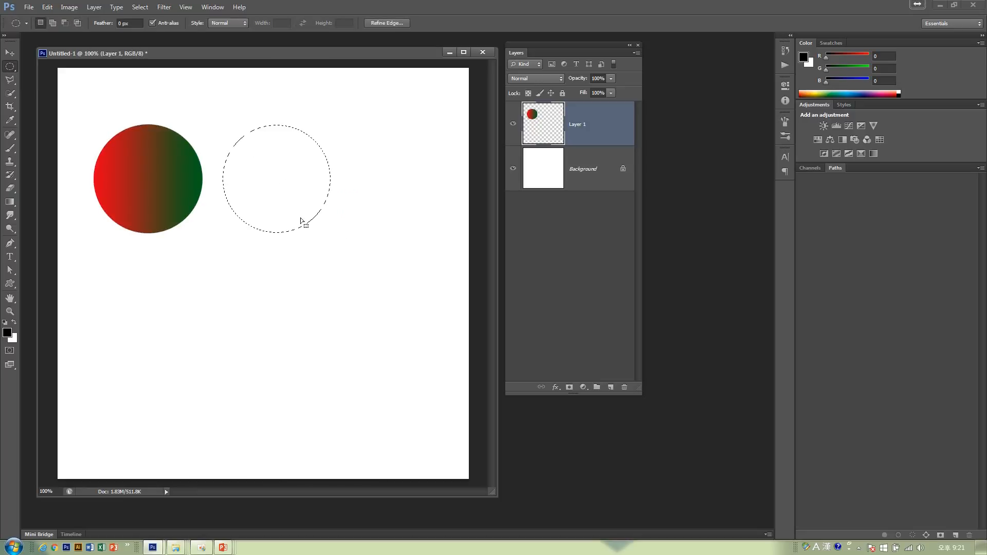
click(10, 202)
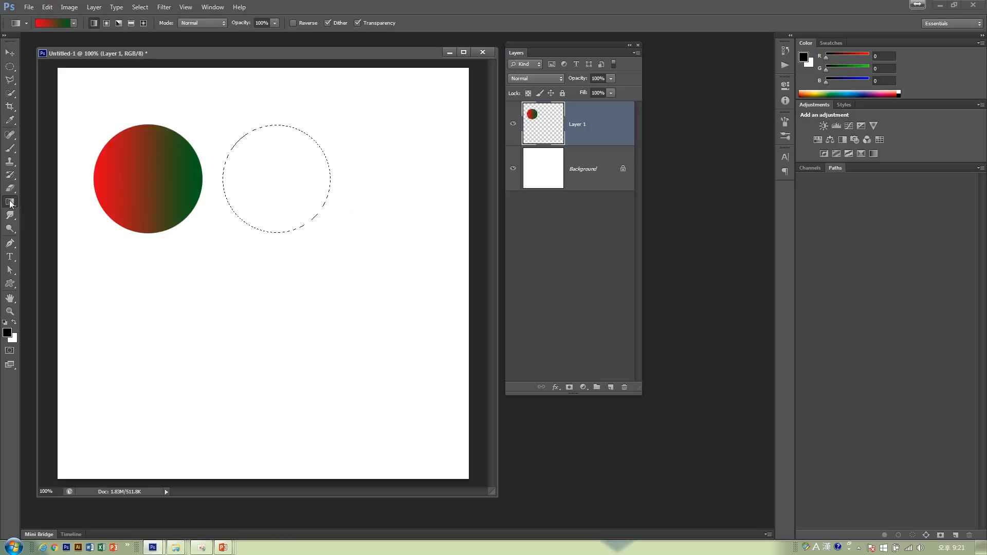
click(107, 25)
drag(276, 179, 318, 140)
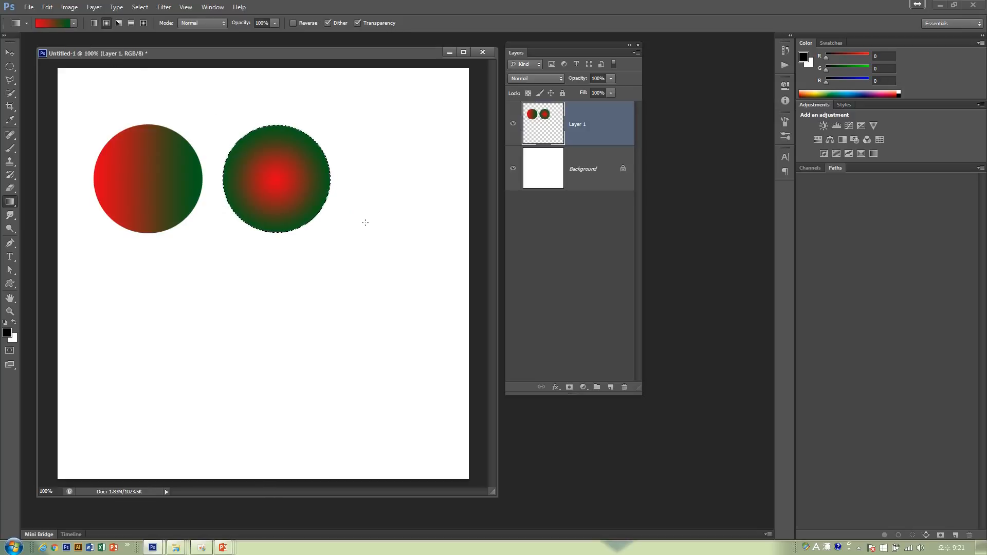
key(ctrl+d)
Step: Make a circular selection below the first circle and fill it with an angle gradient running horizontally from its centre to its edge
click(9, 67)
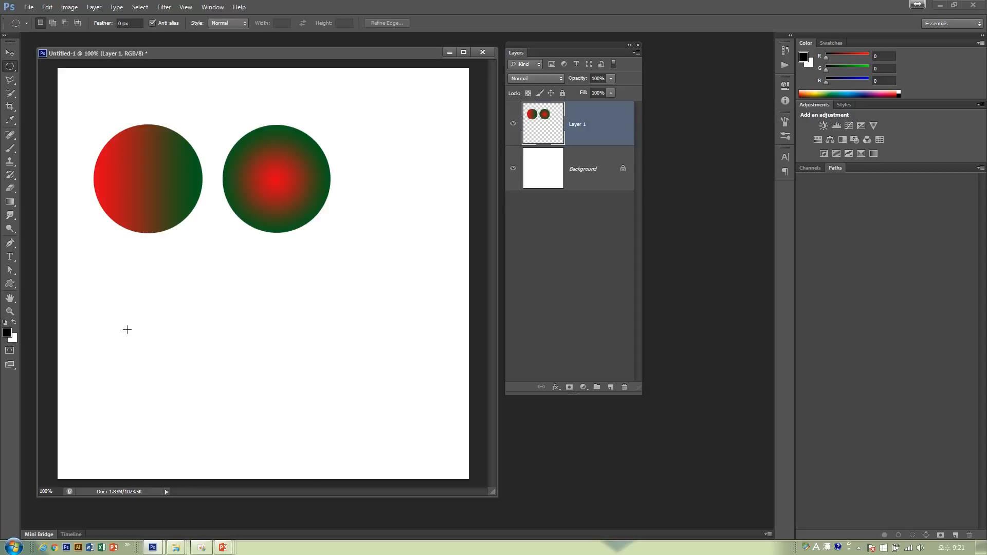
drag(97, 333, 180, 387)
click(10, 202)
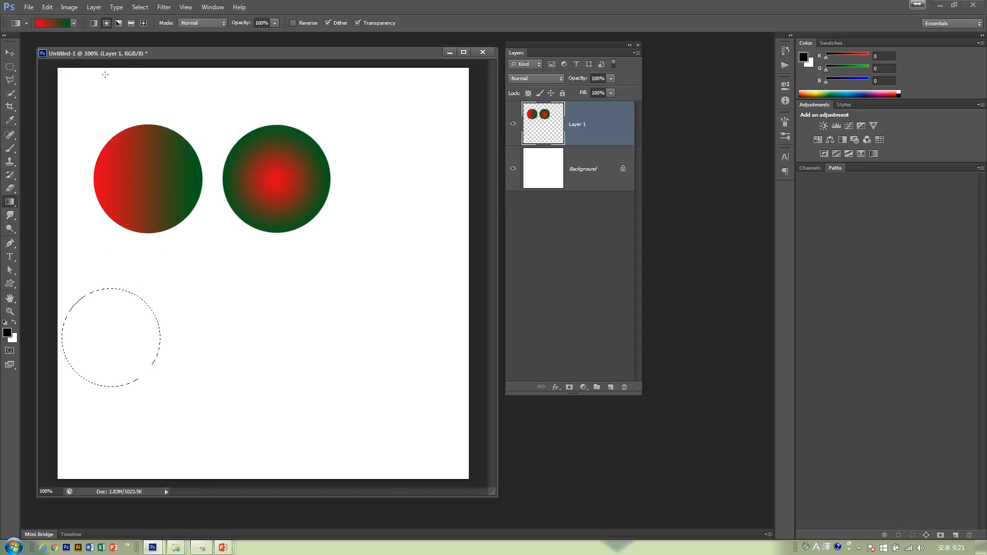
click(118, 24)
drag(160, 341, 160, 341)
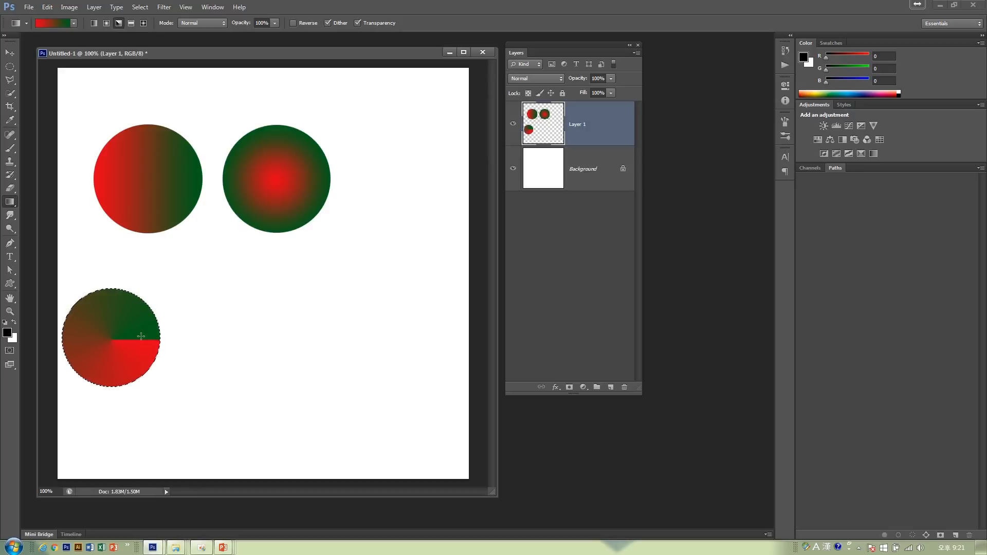
Step: Make a circular selection beside the angle-gradient circle, fill it with a reflected gradient drawn horizontally from its centre, and deselect it
click(10, 66)
drag(249, 336, 308, 399)
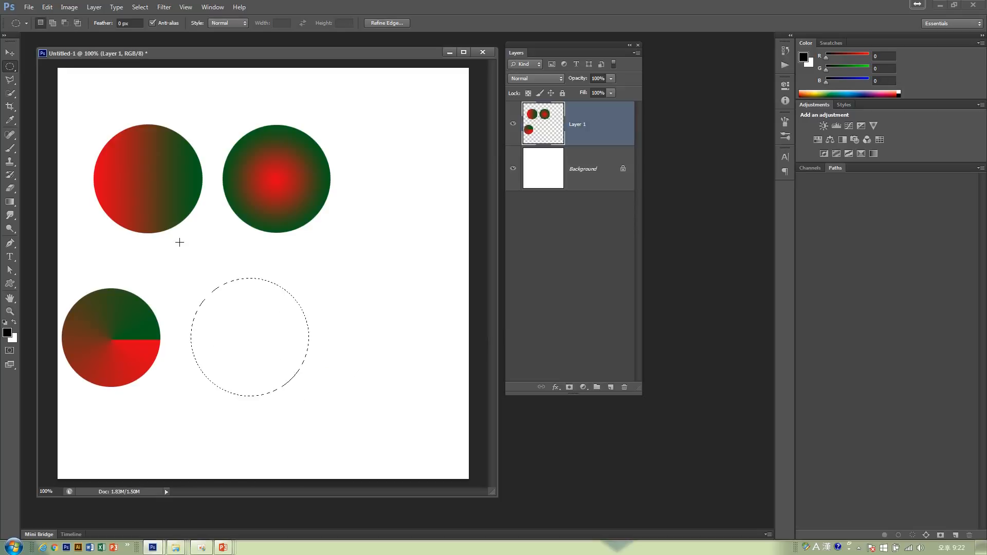
click(10, 201)
click(131, 23)
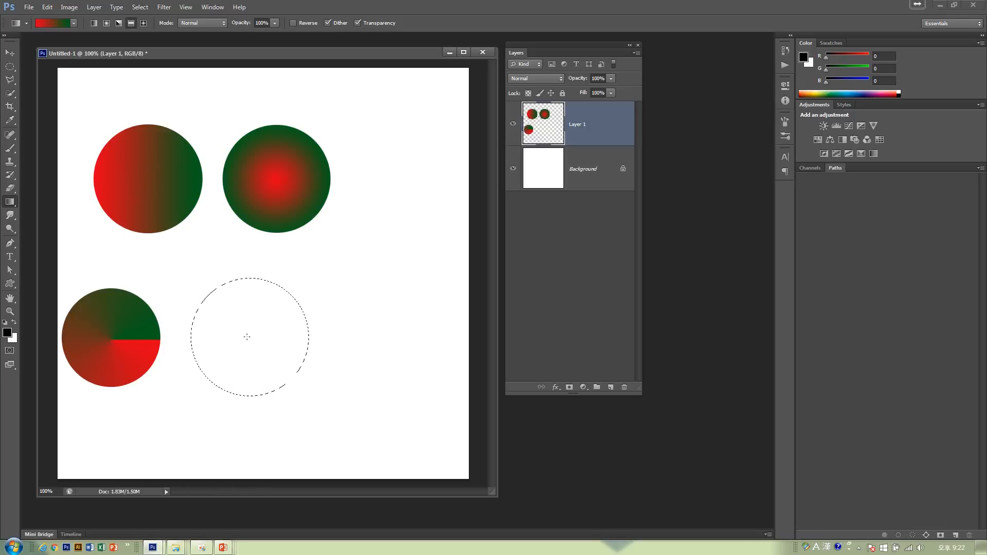
drag(247, 337, 190, 336)
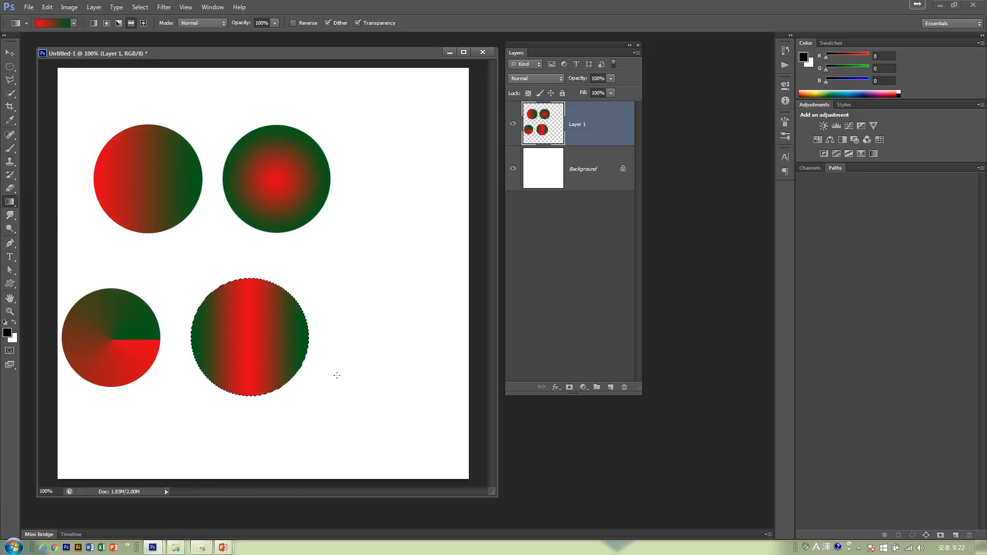
key(ctrl+d)
Step: Make a circular selection beside the reflected-gradient circle, fill it with a diamond gradient from its centre, and deselect it
click(10, 66)
drag(394, 334, 459, 406)
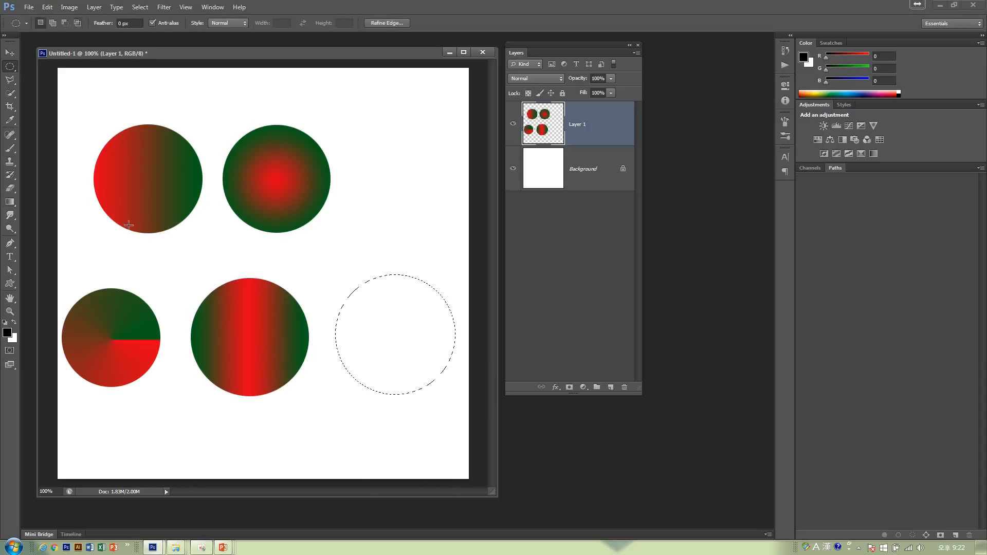
click(10, 201)
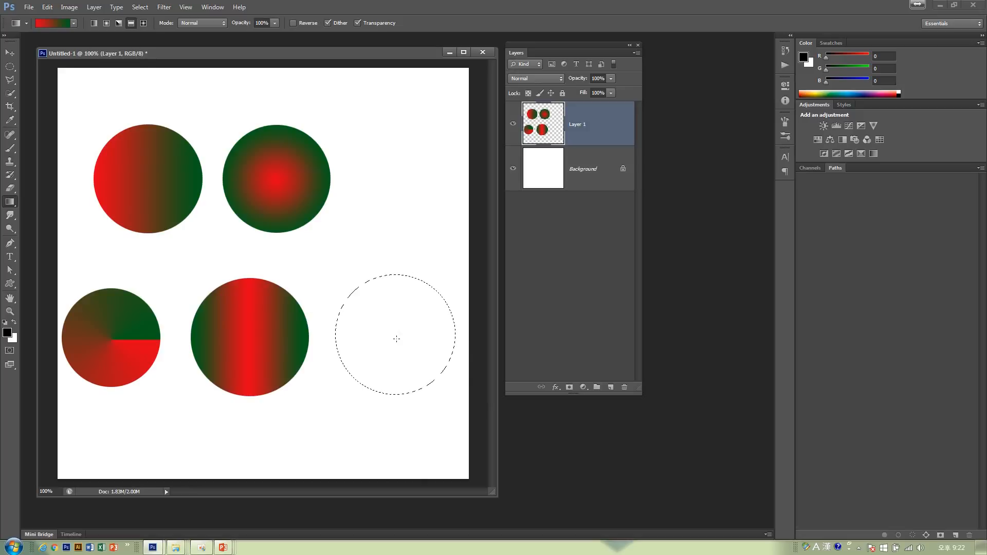
drag(396, 339, 375, 311)
key(ctrl+z)
click(144, 23)
drag(394, 334, 347, 291)
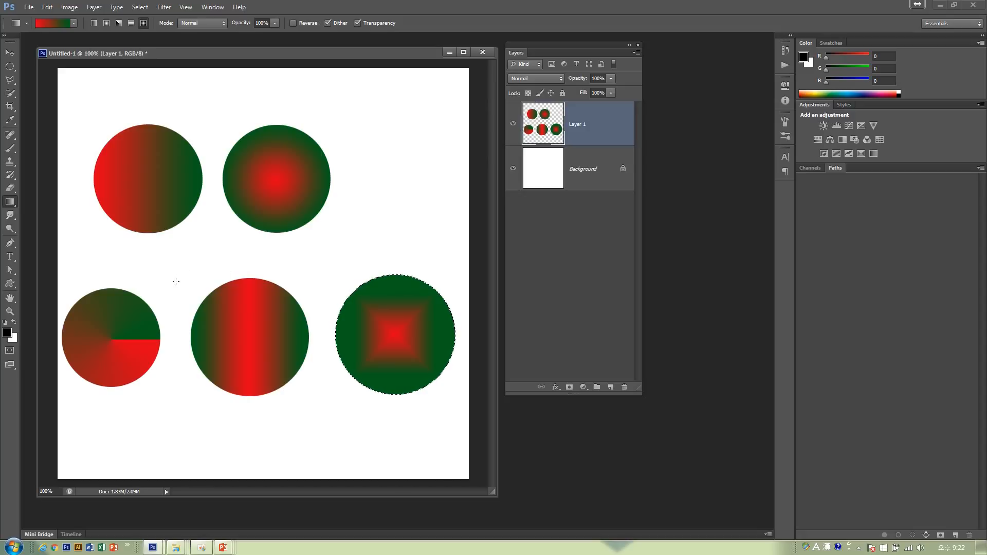
drag(175, 281, 406, 231)
key(ctrl+z)
key(ctrl+d)
Step: Try a large diamond gradient across the whole of Layer 1 without a selection, and undo it
drag(179, 279, 406, 202)
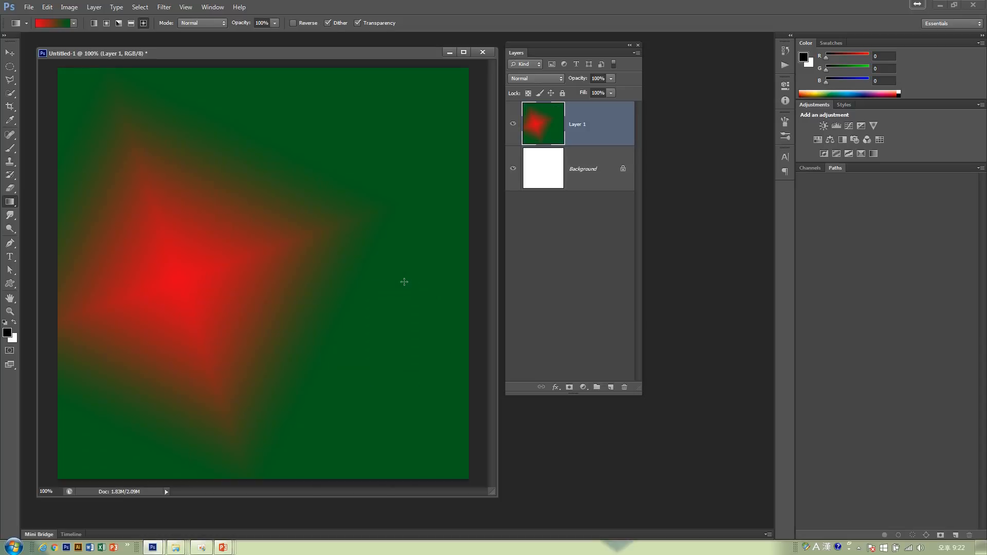
key(ctrl+z)
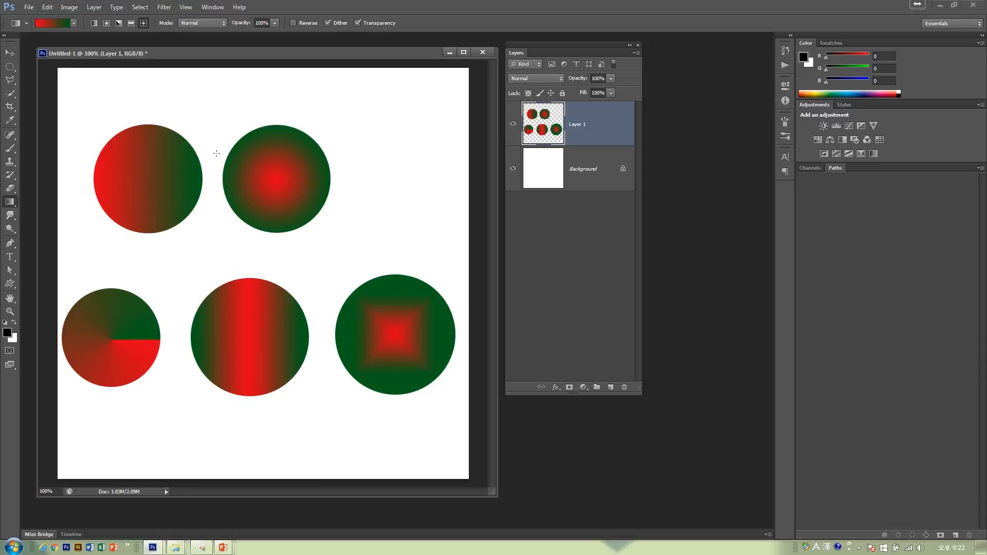
right_click(9, 67)
click(39, 72)
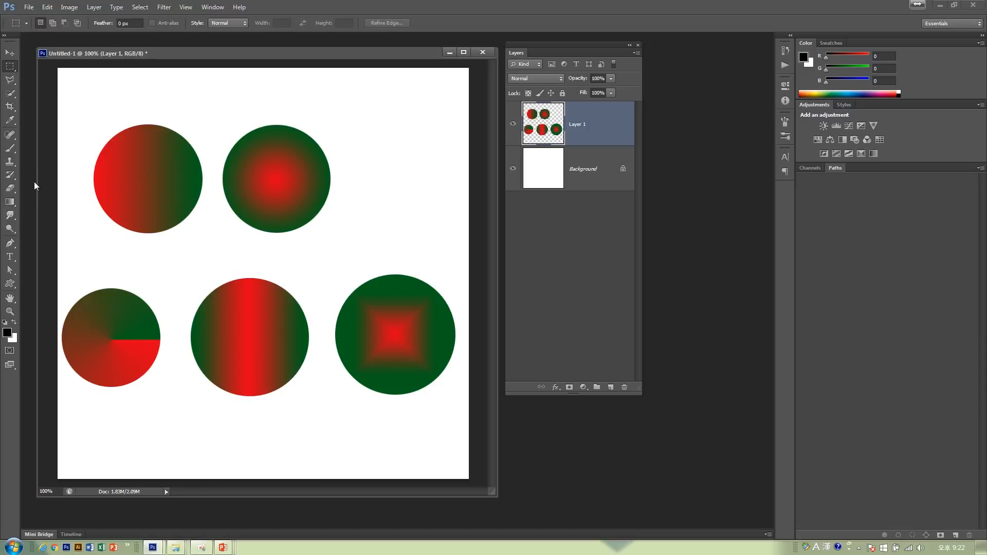
Step: Switch the Gradient tool to the foreground-to-background gradient preset
click(10, 202)
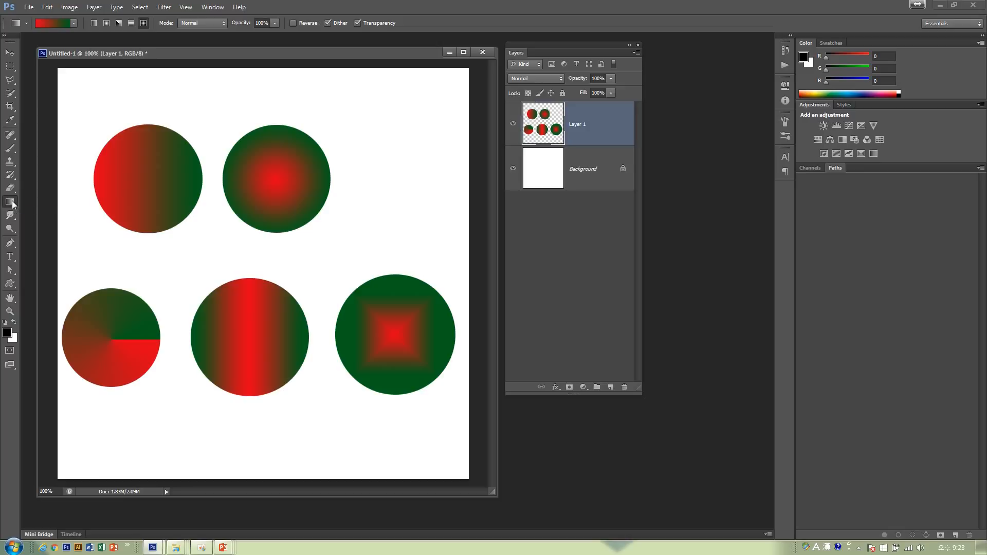
click(72, 23)
click(22, 46)
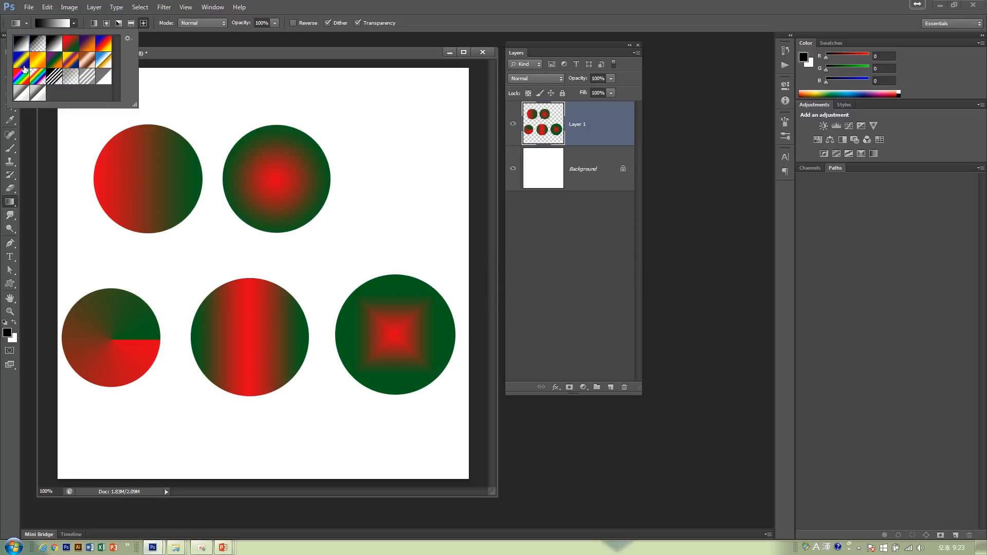
click(180, 57)
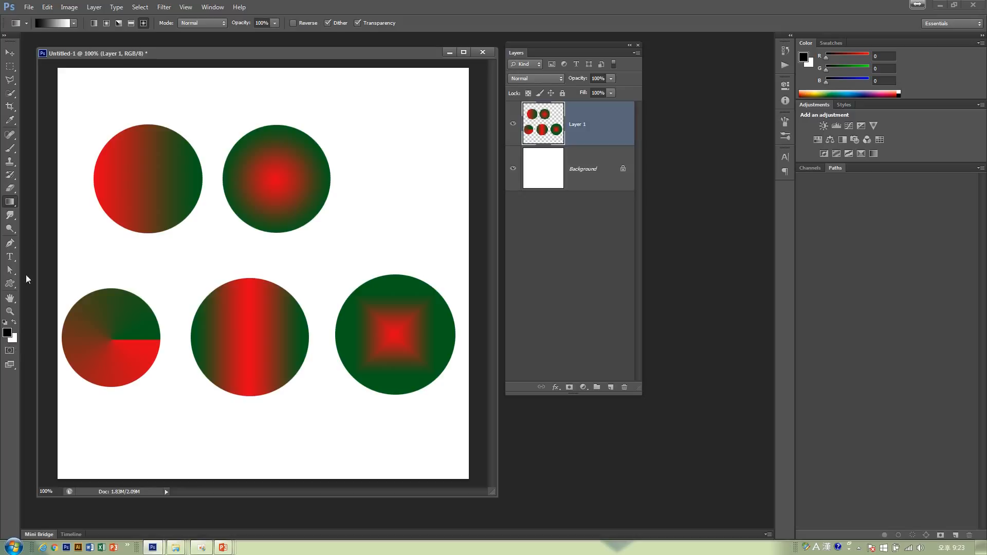
click(73, 23)
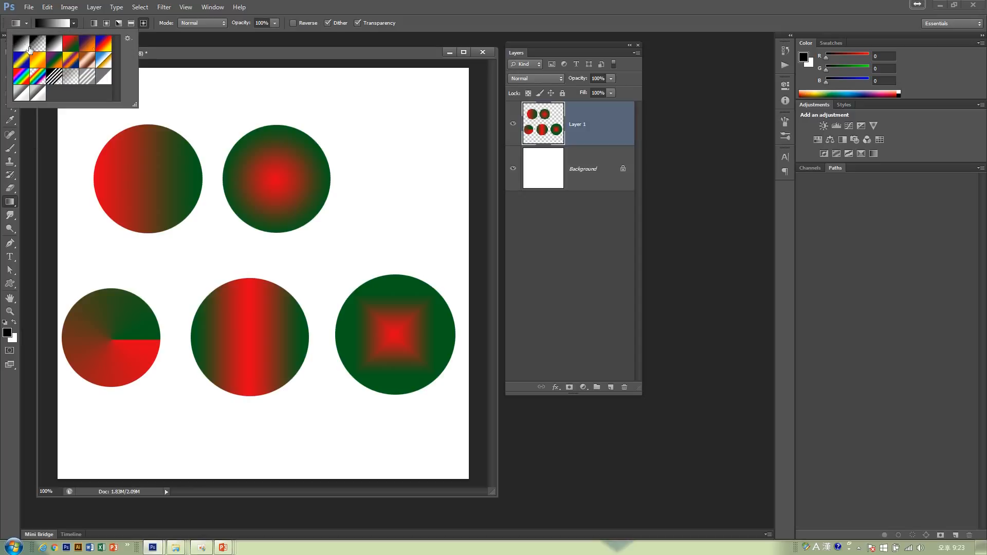
click(163, 54)
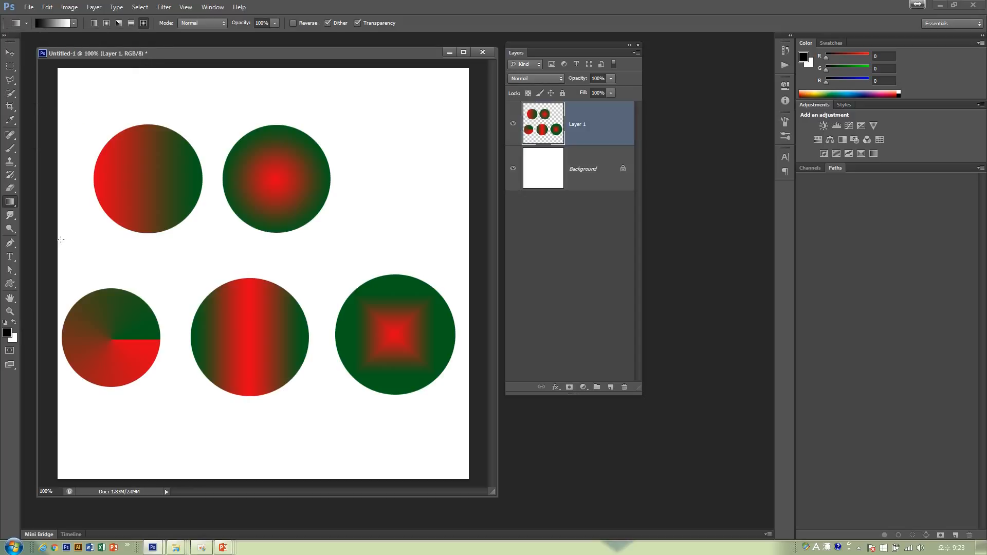
Step: Set the foreground colour to bright yellow (R 246, G 255, B 0) and check the updated gradient presets
click(7, 333)
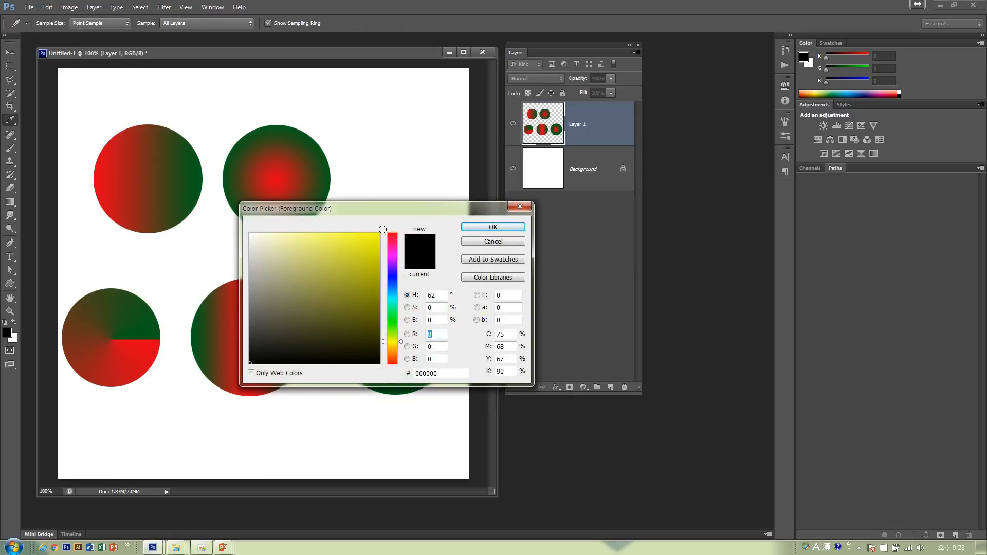
click(380, 234)
click(488, 227)
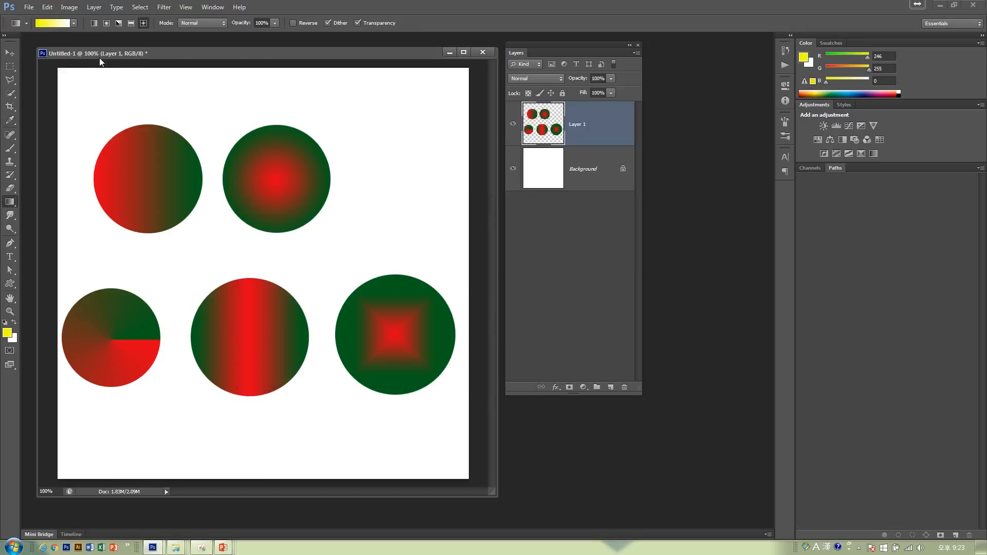
click(73, 24)
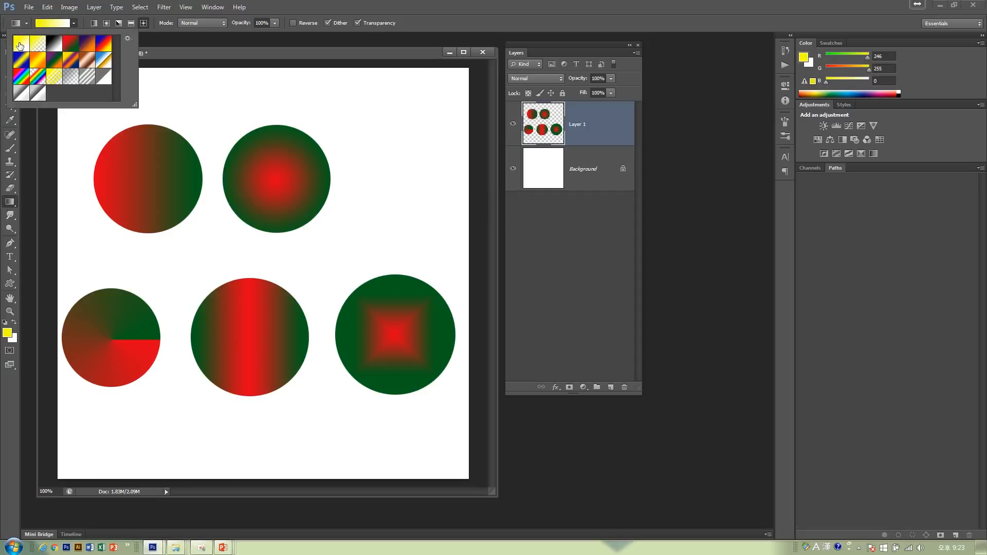
Step: Set the background colour to a fully saturated bright blue with a hue of 210°
click(14, 341)
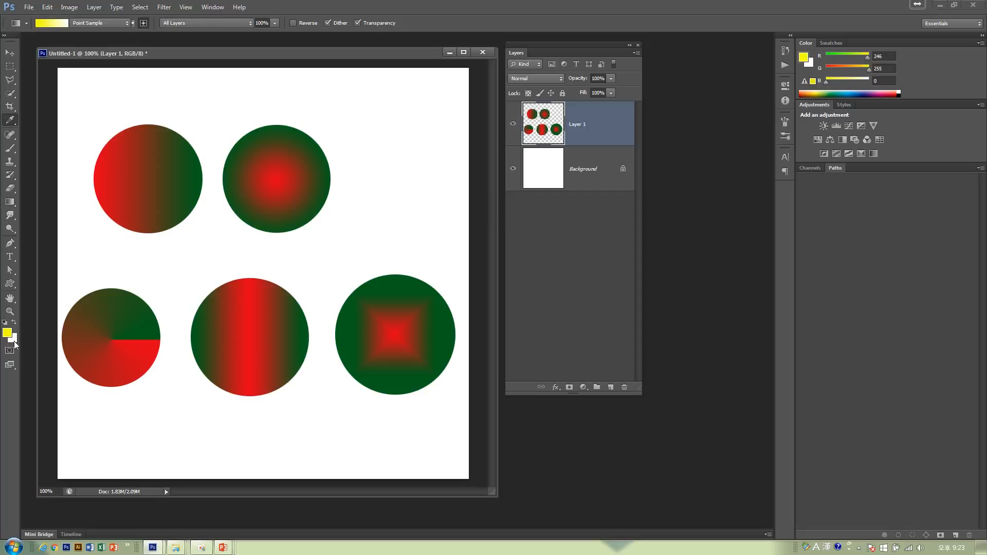
click(393, 292)
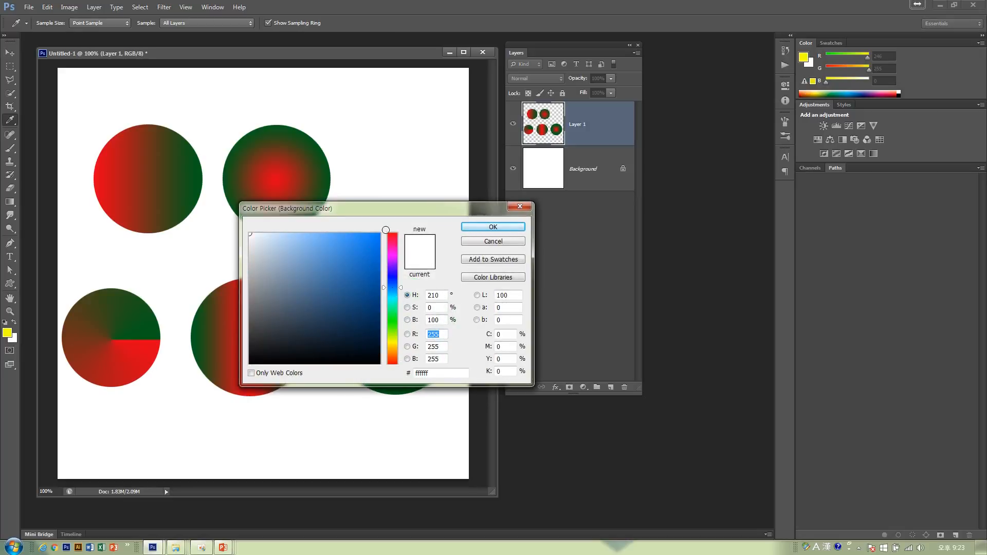
click(381, 235)
click(488, 227)
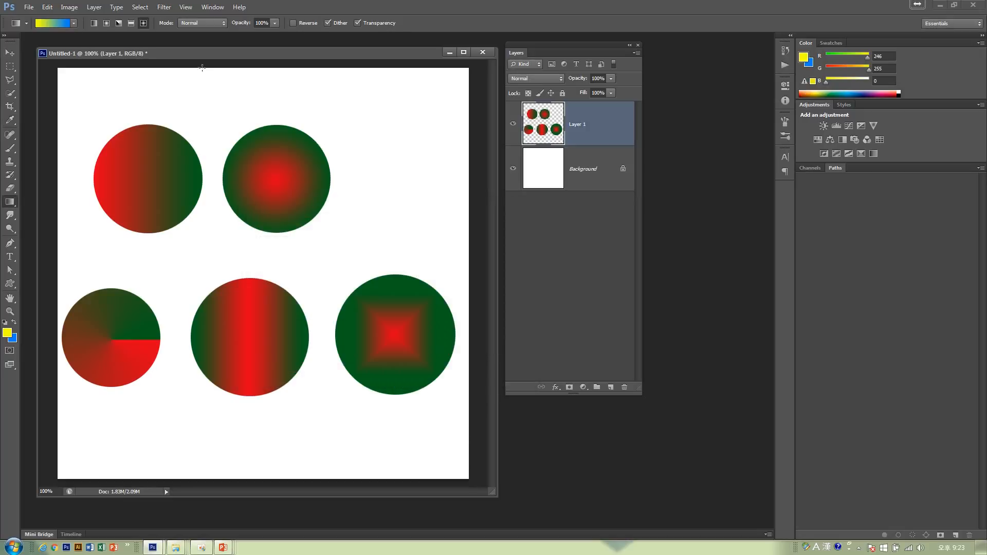
Step: Look through the available gradient presets and keep the foreground-to-background preset selected
click(74, 23)
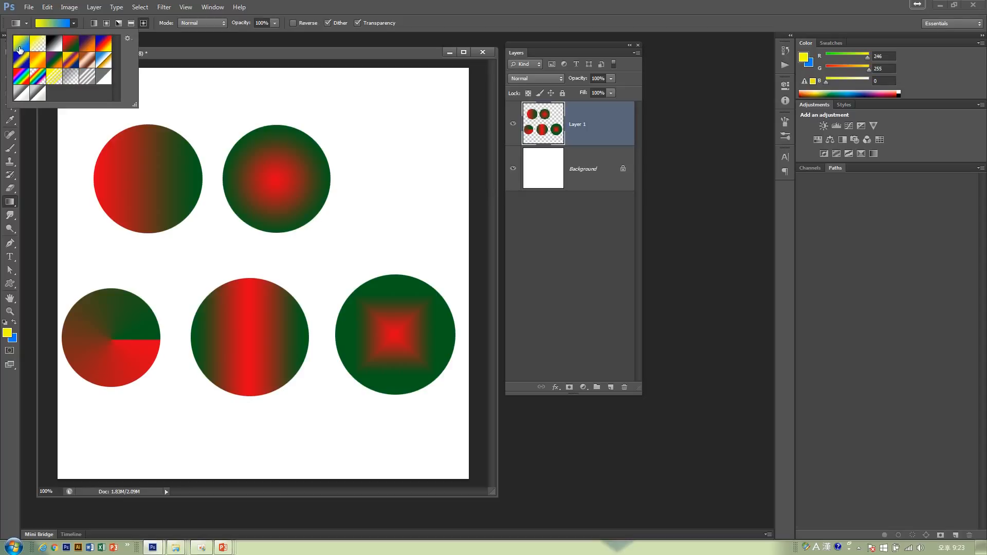
click(52, 47)
click(84, 47)
click(101, 60)
click(88, 62)
click(70, 64)
click(53, 64)
click(37, 65)
click(15, 66)
click(18, 77)
click(35, 78)
click(34, 65)
click(18, 44)
click(167, 59)
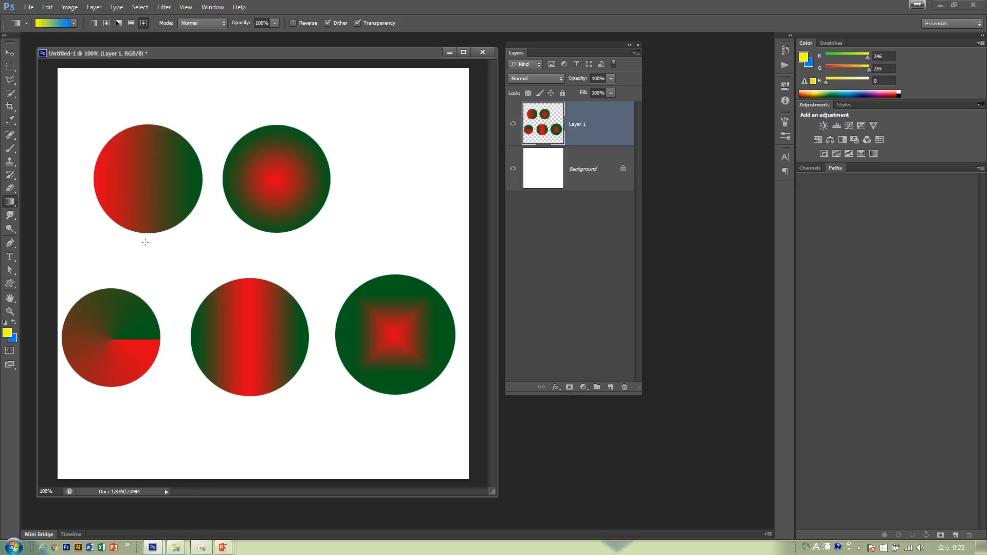
Step: Delete Layer 1, which holds the five gradient circles
drag(586, 144, 624, 387)
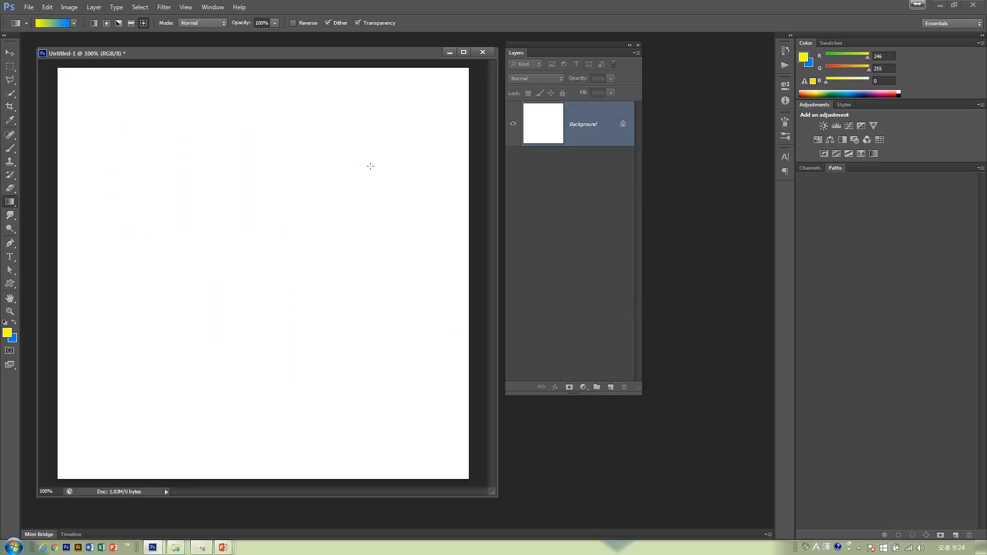
click(53, 24)
drag(613, 136, 365, 146)
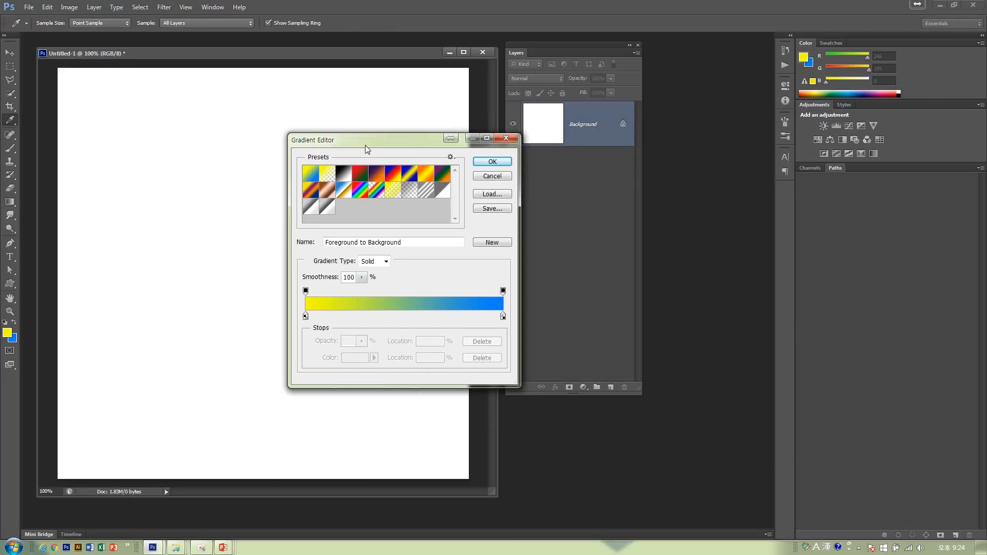
click(505, 139)
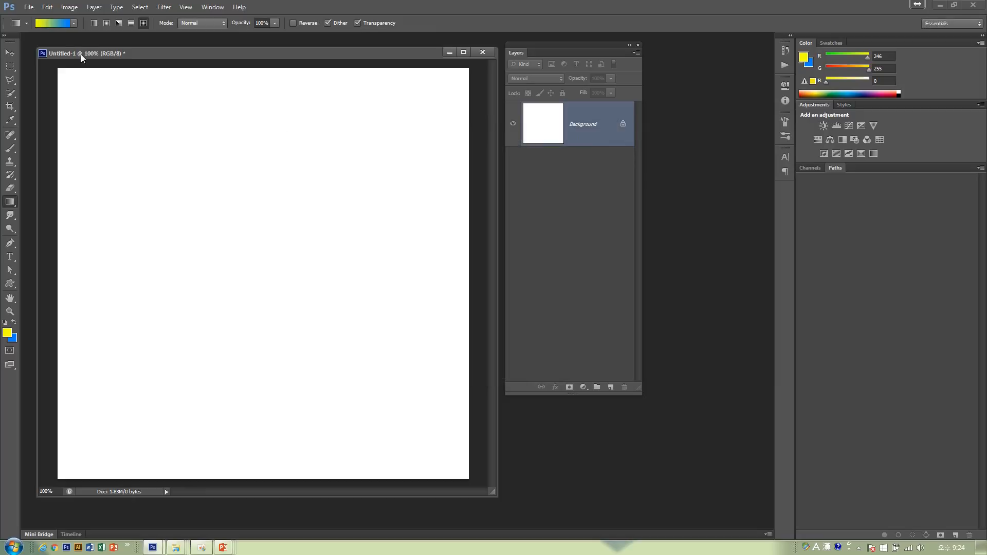
click(74, 23)
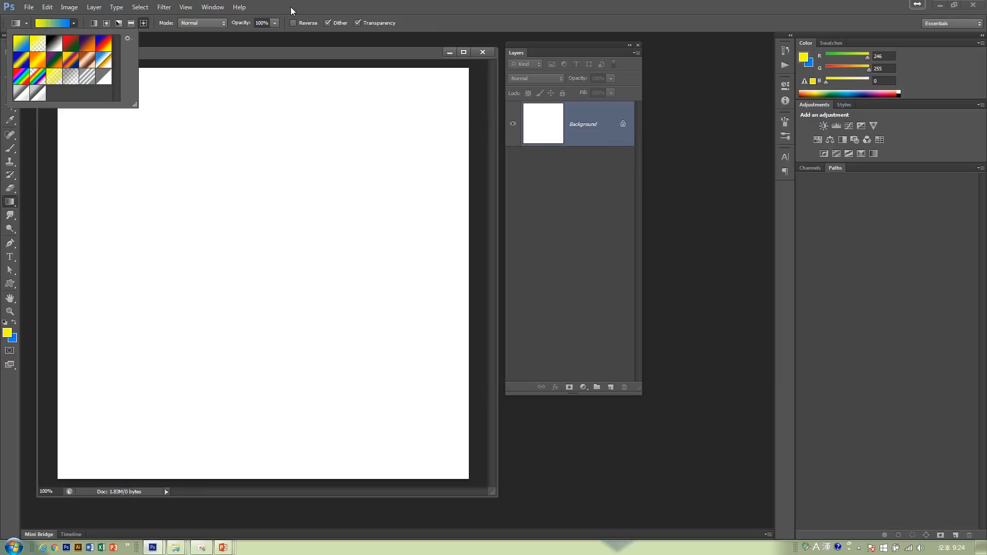
click(74, 23)
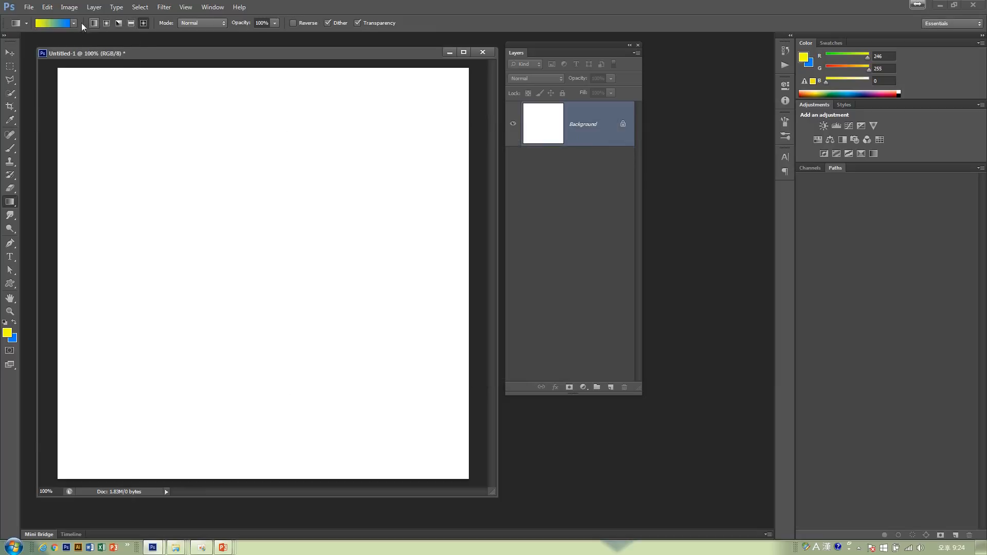
Step: Open the Gradient Editor for the current gradient and examine the colour and opacity stops at both ends of the gradient bar
click(54, 24)
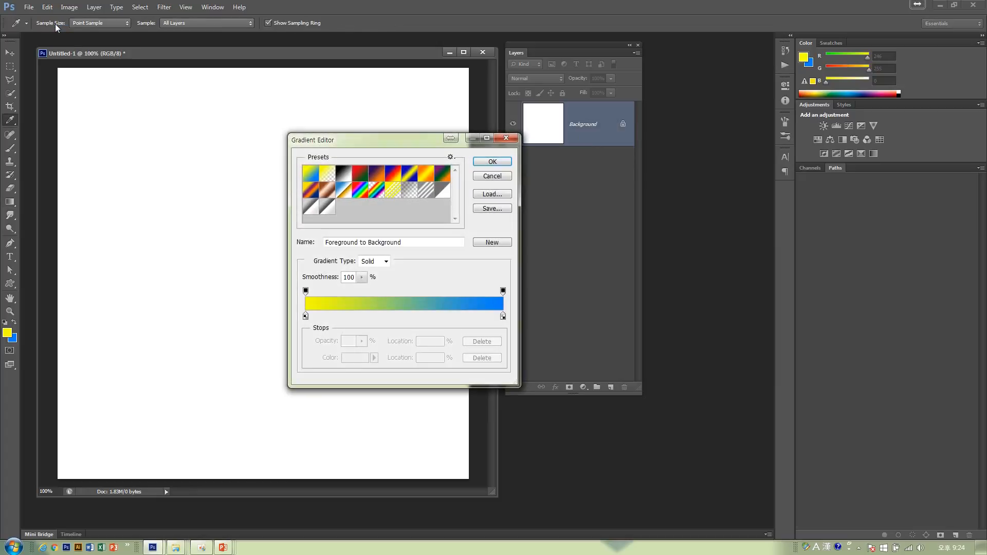
drag(369, 140, 360, 100)
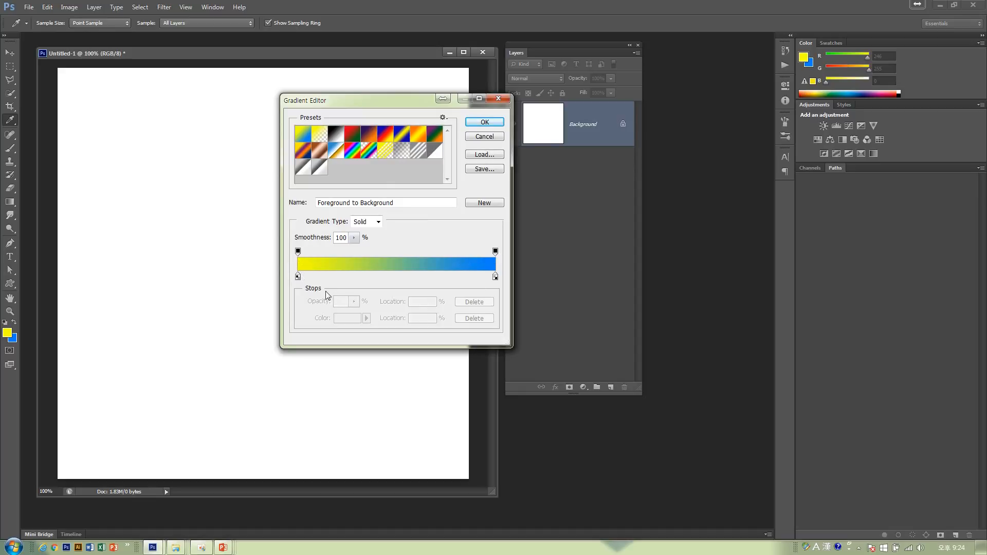
click(298, 277)
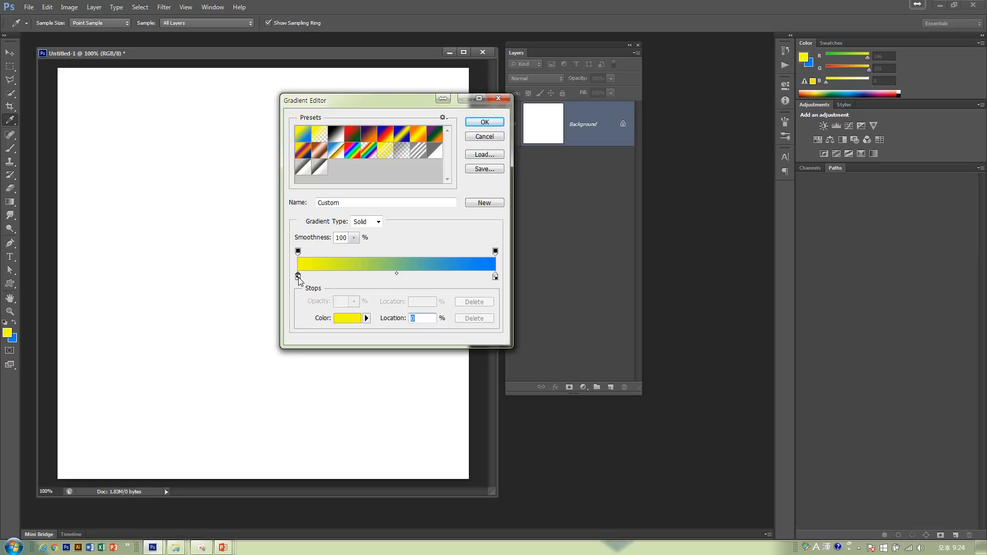
click(495, 278)
click(299, 252)
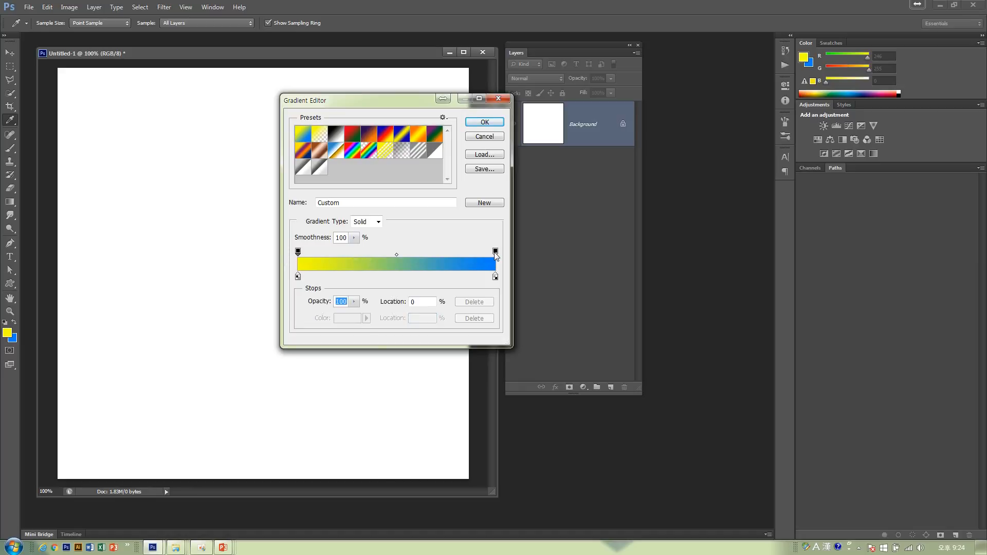
click(495, 253)
click(298, 252)
click(297, 278)
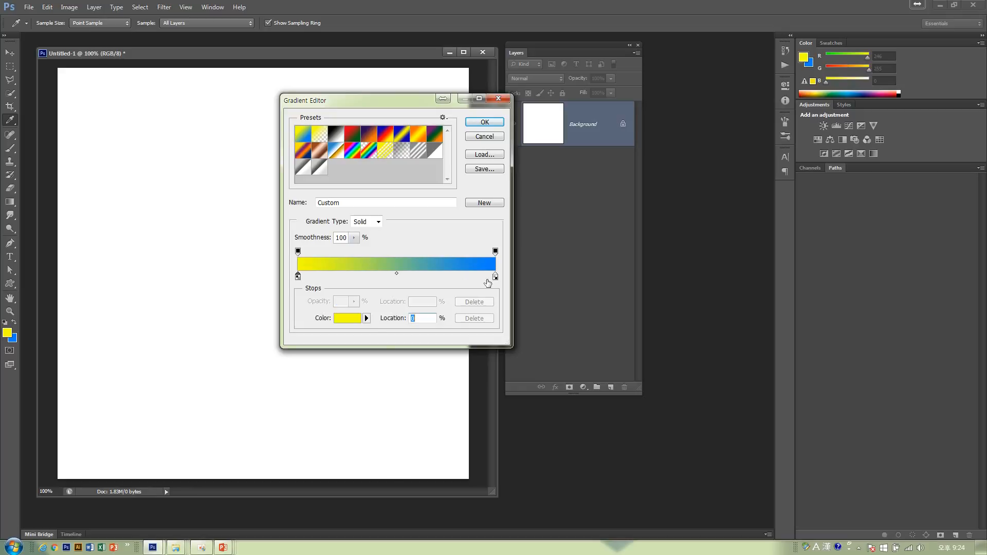
click(495, 277)
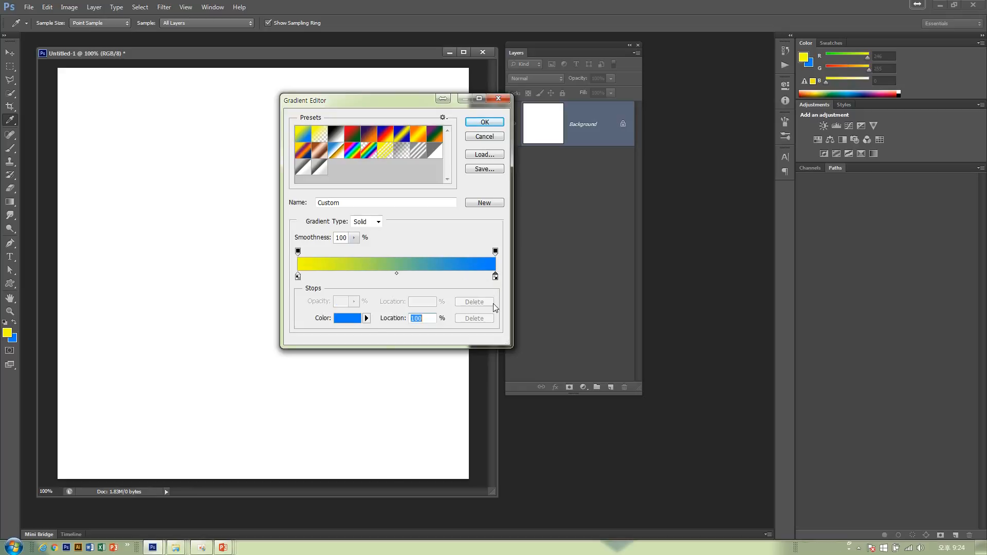
click(297, 277)
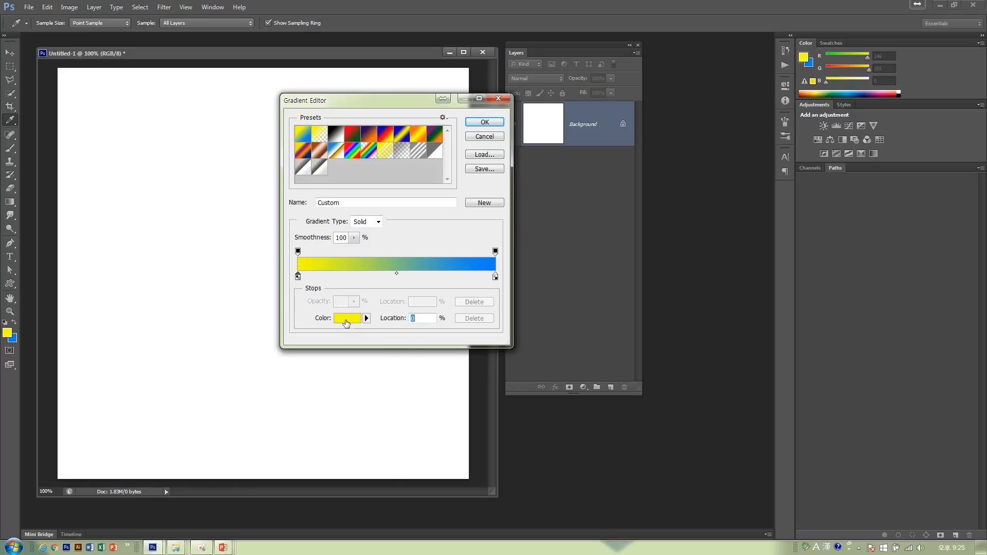
click(496, 277)
click(298, 278)
click(351, 321)
click(393, 235)
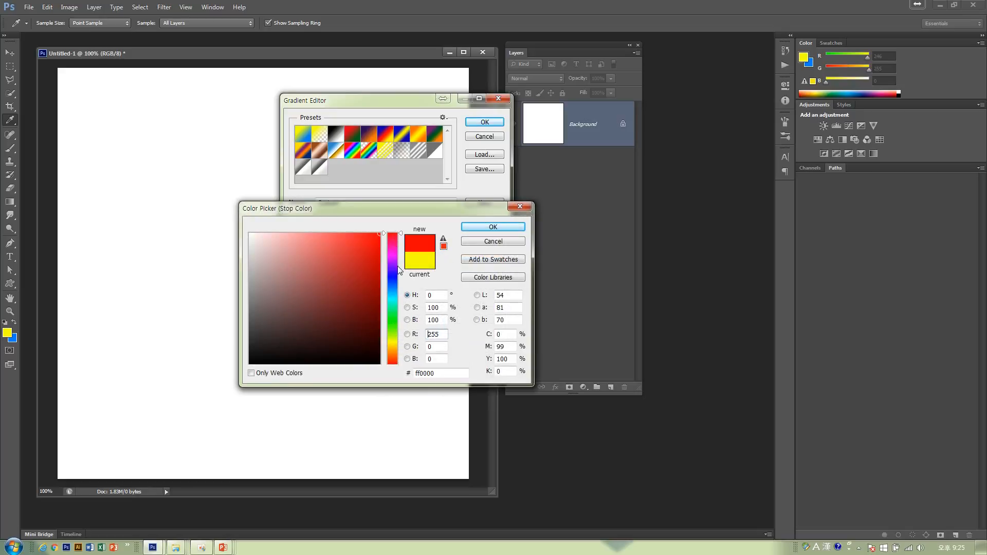
key(Escape)
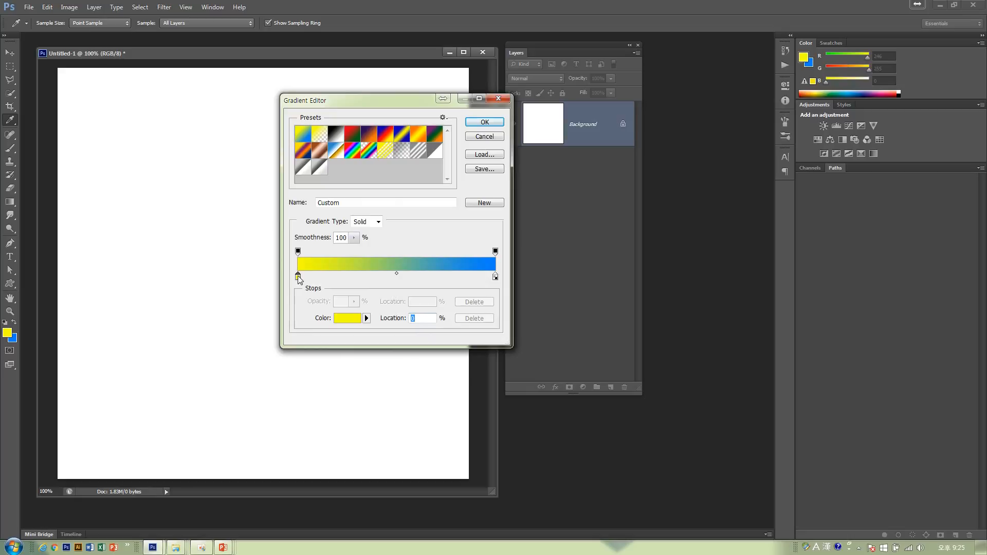
double_click(298, 276)
drag(329, 215, 493, 217)
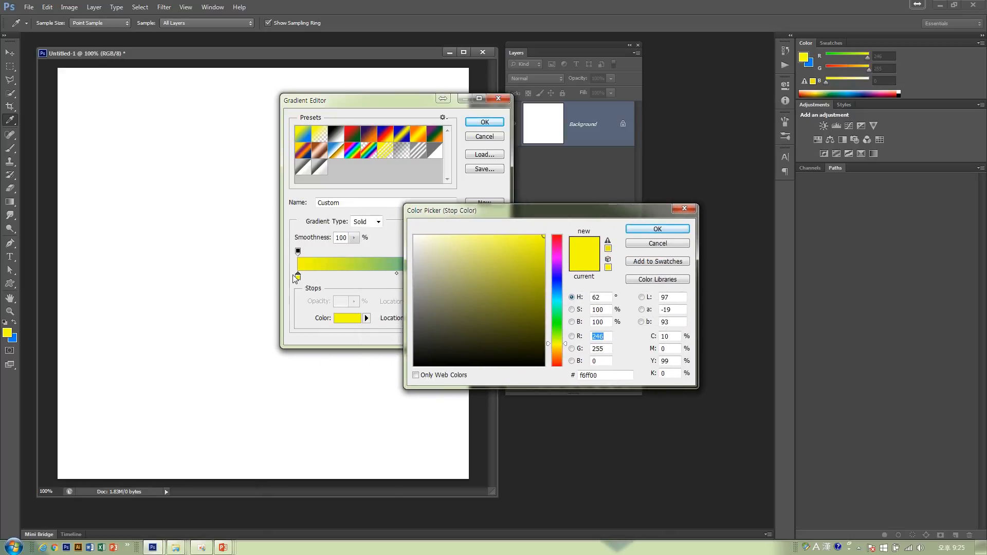
click(669, 246)
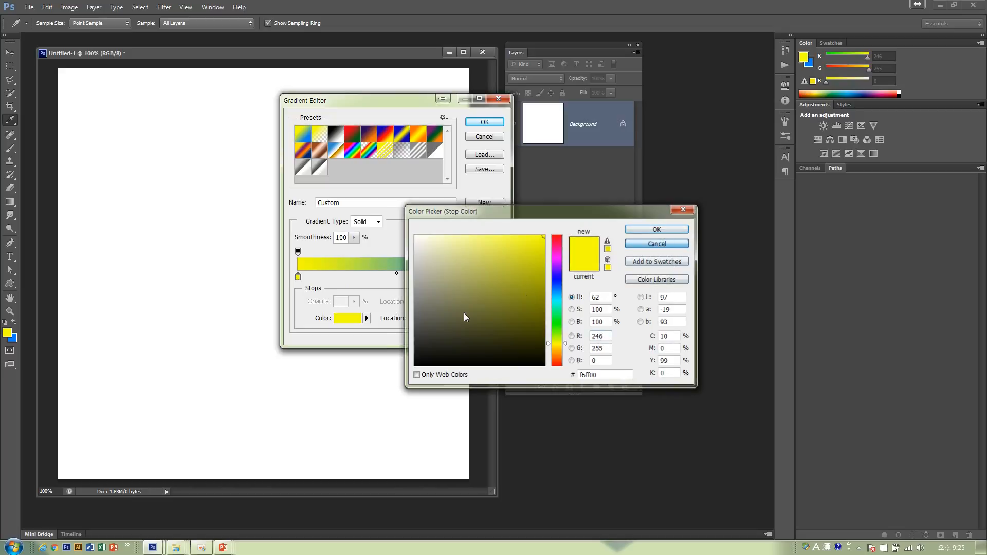
Step: Set the colour of the gradient's starting stop to bright red (fa0a15)
double_click(298, 277)
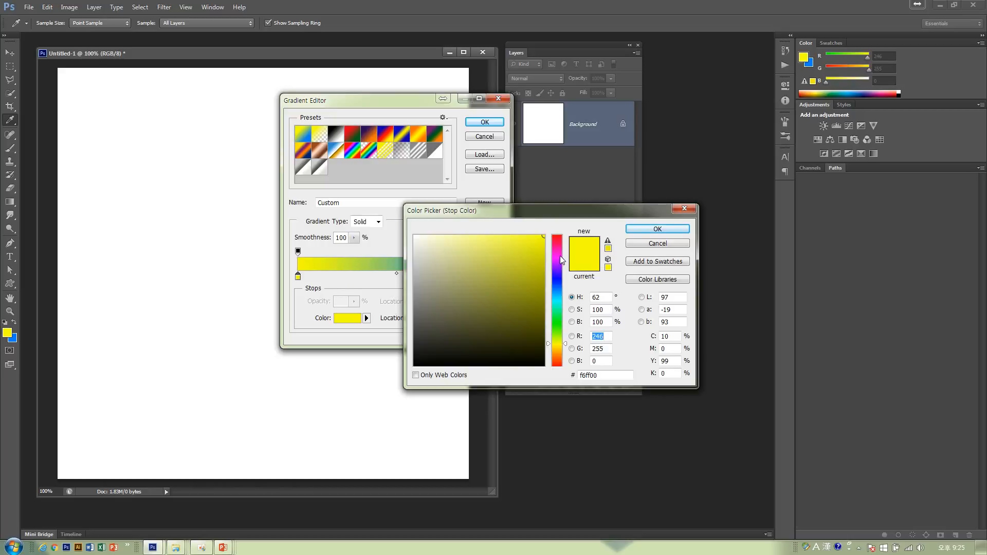
mouse_move(562, 261)
mouse_down()
mouse_move(562, 354)
mouse_move(561, 243)
mouse_up()
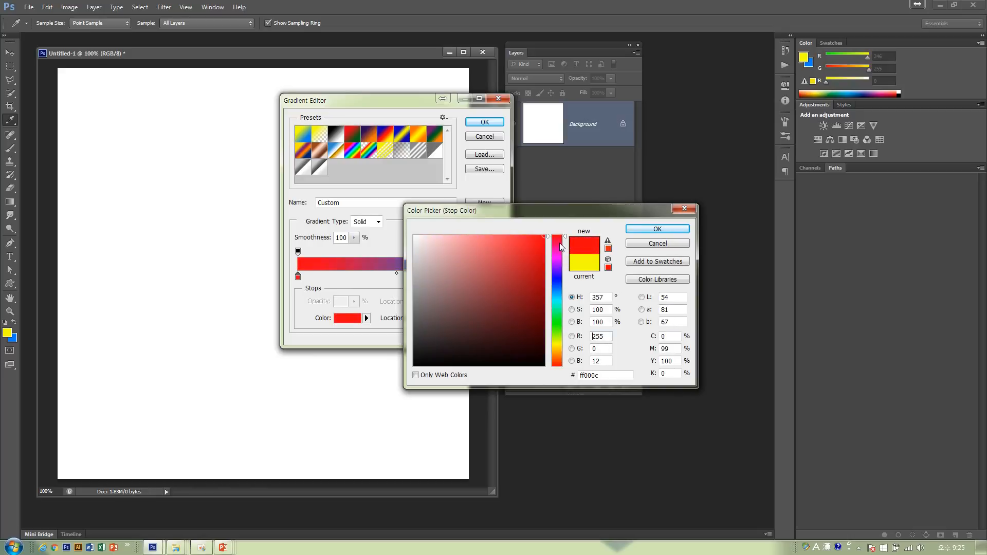
click(539, 238)
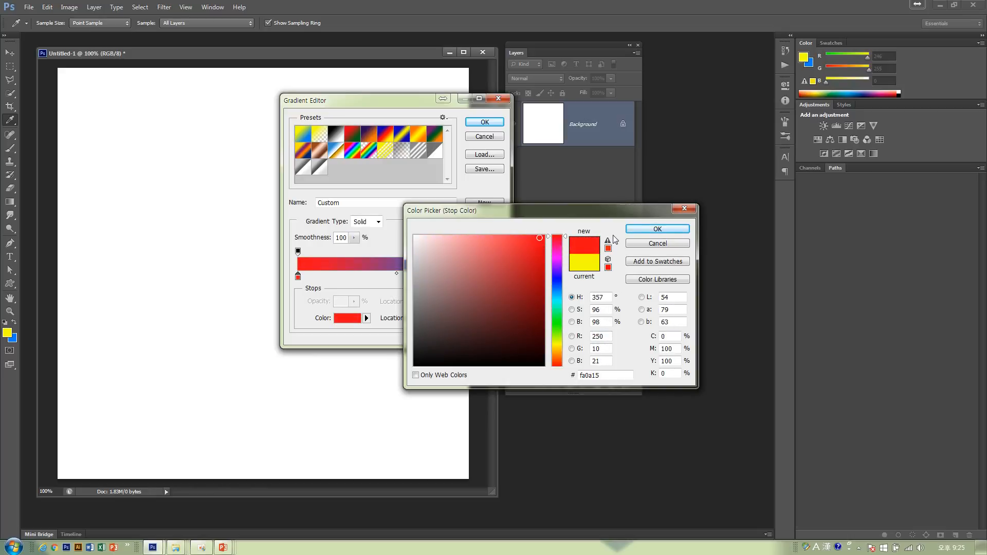
click(635, 230)
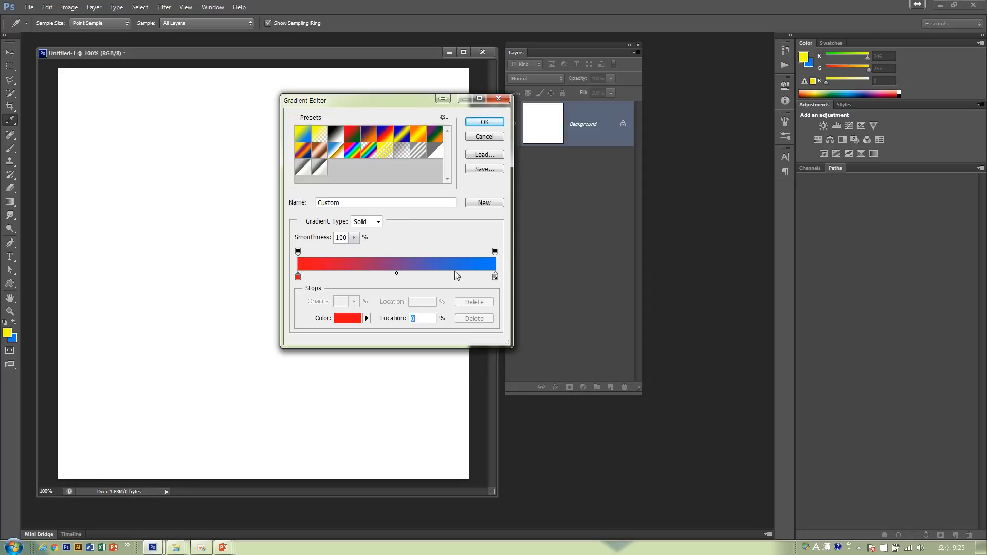
Step: Change the colour of the gradient's end stop at 100% to bright yellow
click(495, 277)
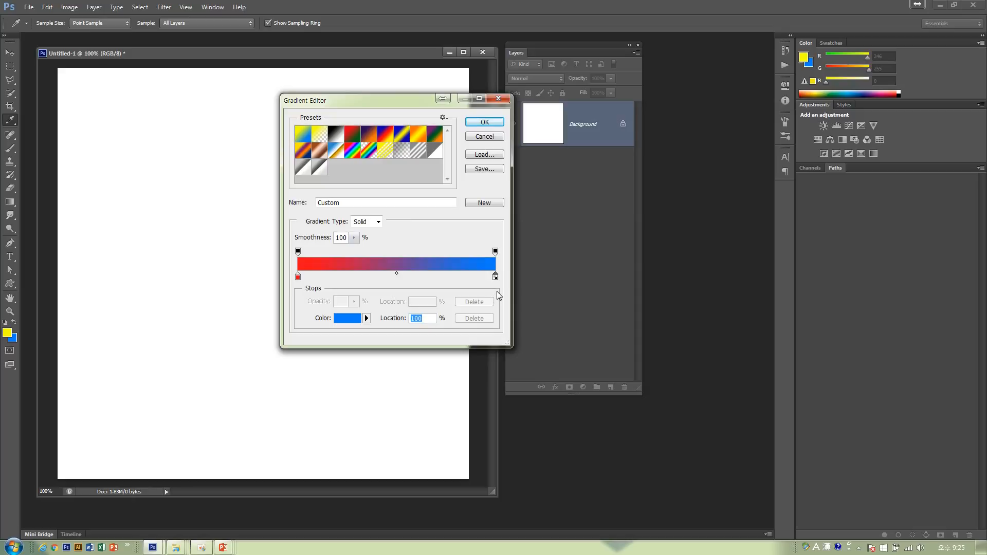
click(495, 277)
double_click(495, 277)
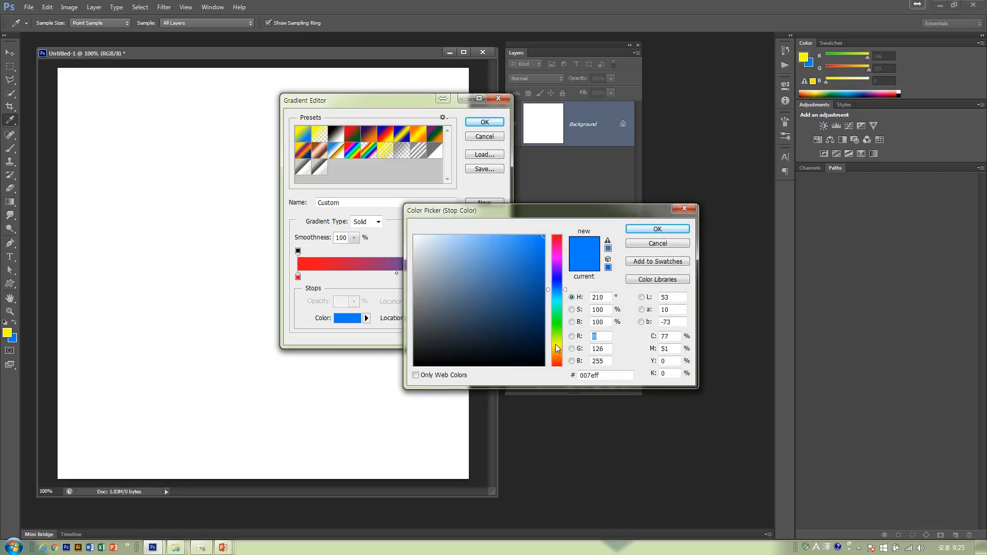
click(556, 344)
click(638, 231)
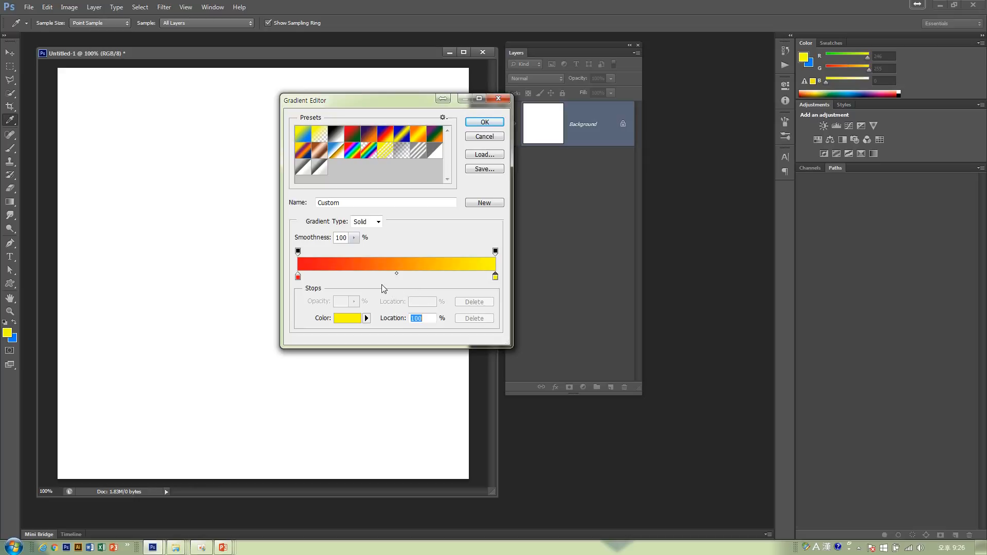
Step: Add a colour stop about a third of the way along the gradient and colour it dark green (238416)
click(369, 277)
double_click(369, 278)
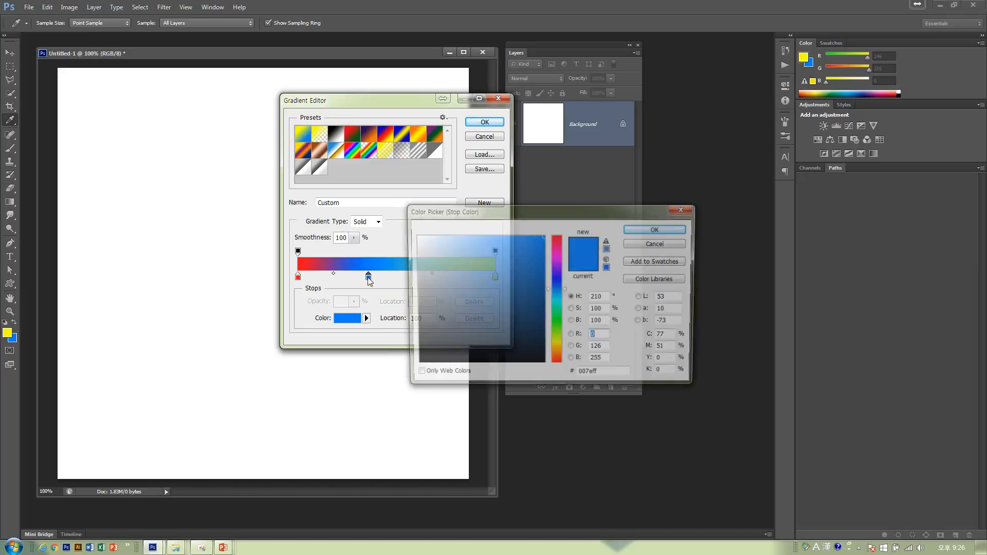
click(557, 325)
click(523, 304)
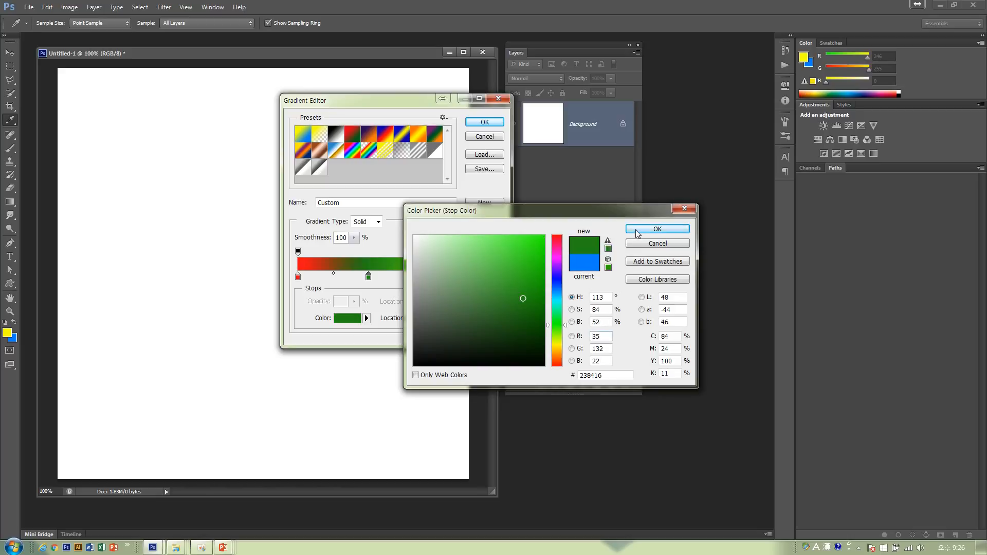
click(657, 228)
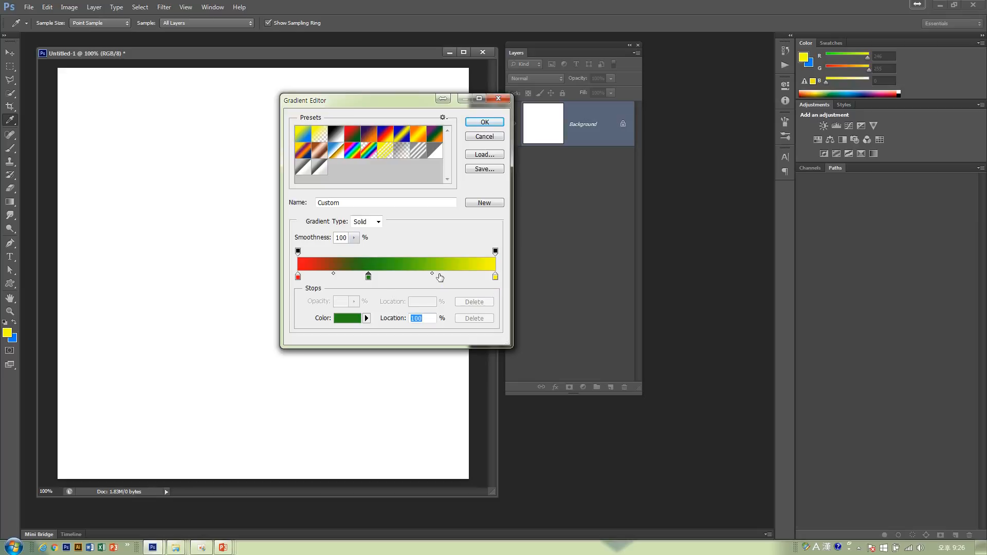
Step: Add a blue (007eff) colour stop between the green stop and the yellow end stop
click(440, 277)
double_click(440, 277)
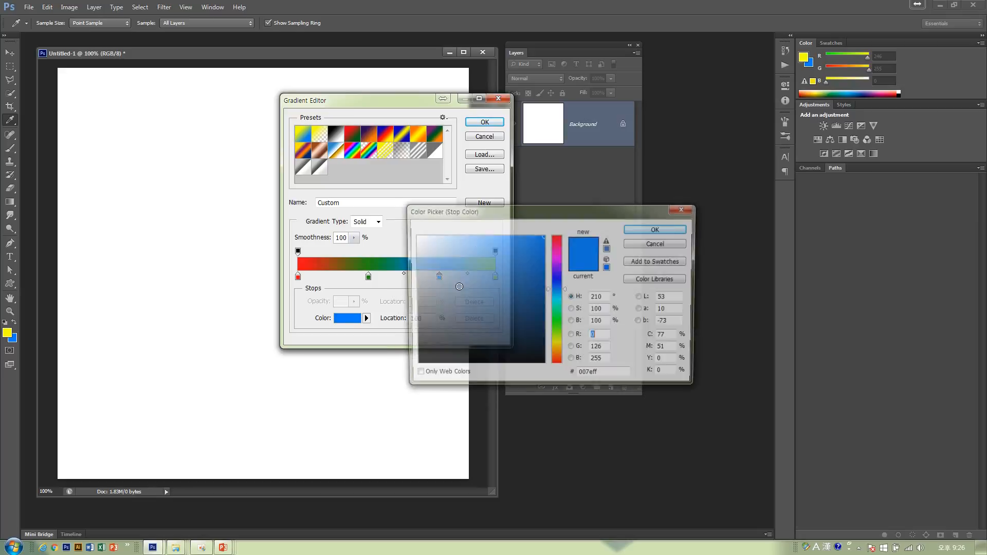
click(663, 229)
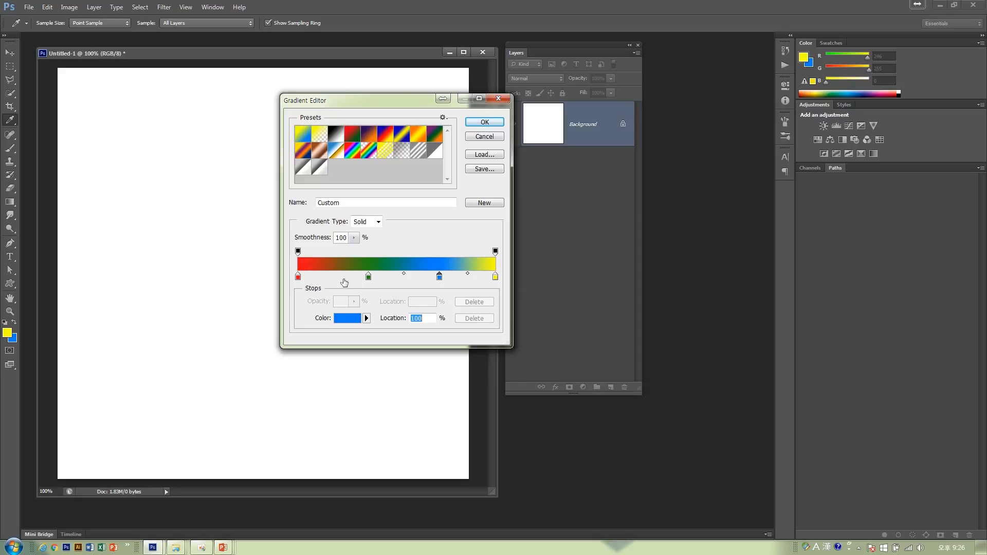
Step: Move the green stop to 10% and the blue stop closer to it, and try shifting the yellow stop before returning it to 100%
drag(368, 277, 317, 278)
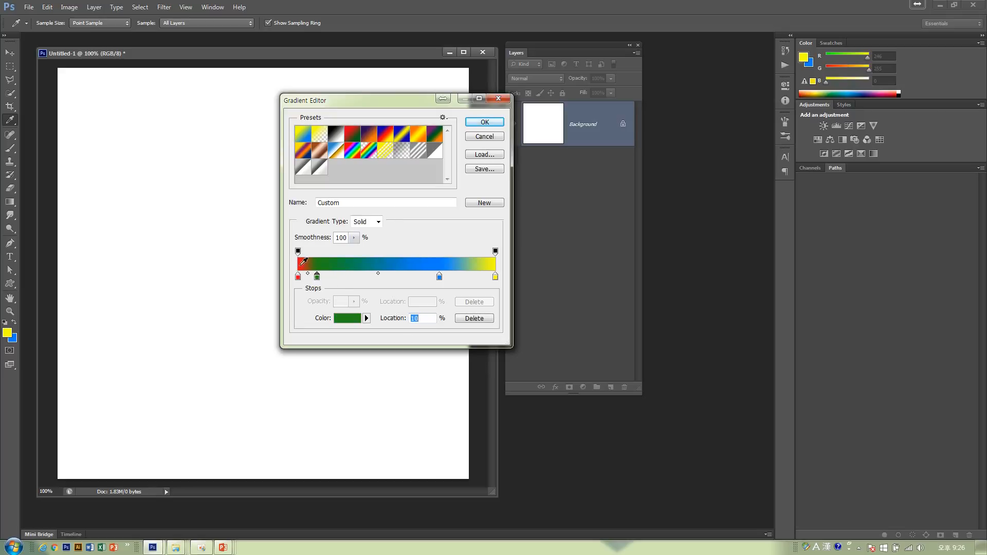
drag(441, 277, 353, 280)
drag(495, 277, 381, 279)
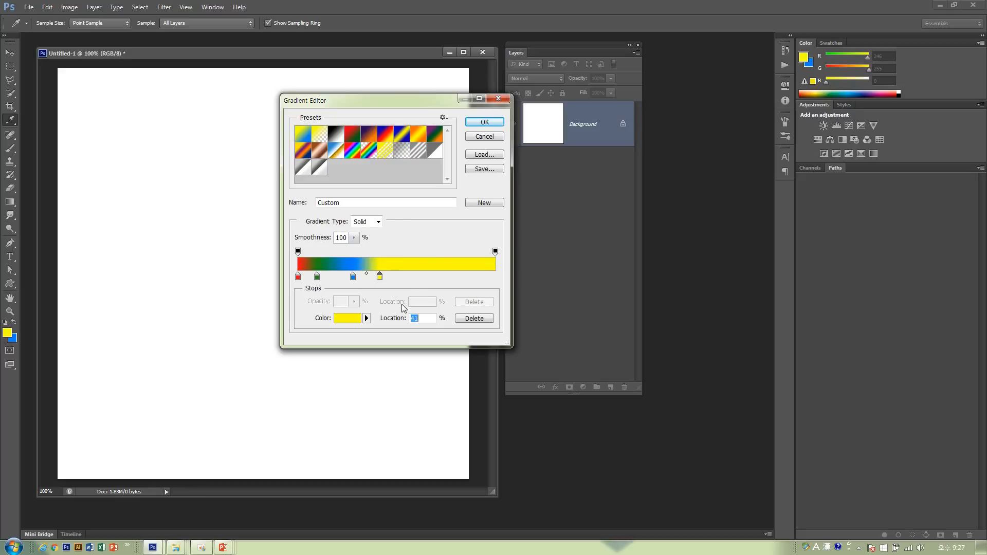
drag(381, 277, 495, 278)
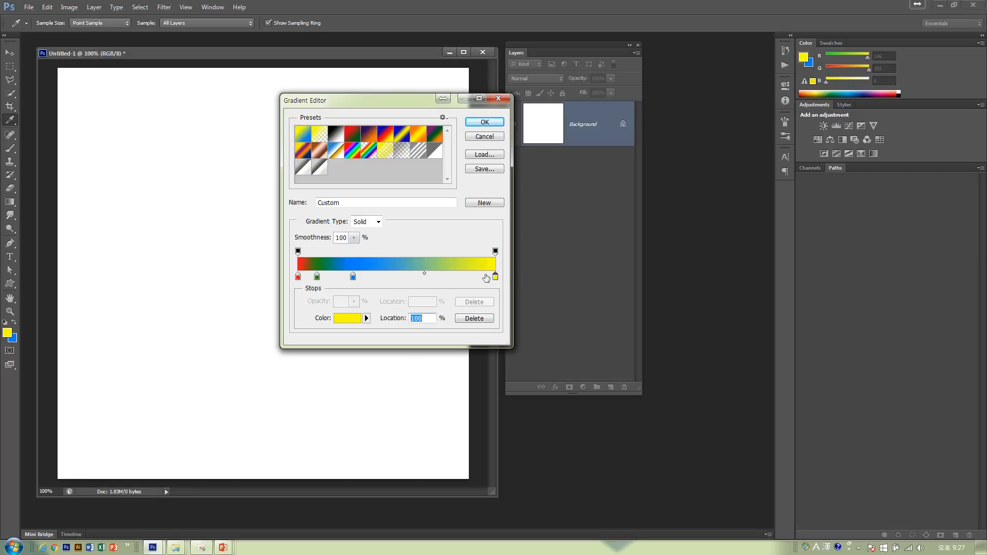
Step: Add three yellow colour stops spaced along the part of the gradient just before the yellow end stop
click(477, 278)
click(455, 279)
click(437, 279)
Step: Add a colour stop between the blue stop and the nearest yellow stop, and colour it magenta (ff00fc)
click(417, 278)
double_click(417, 278)
click(557, 257)
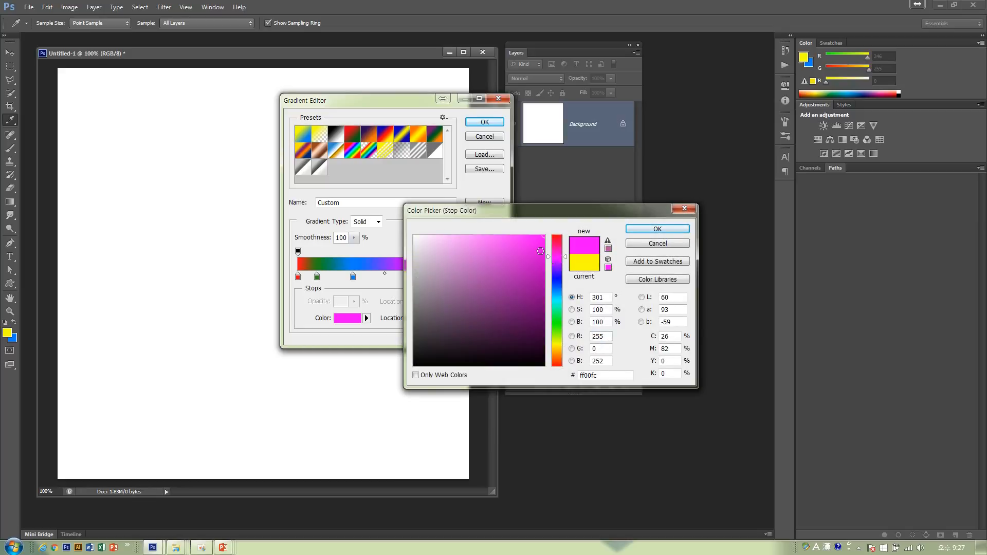
click(657, 229)
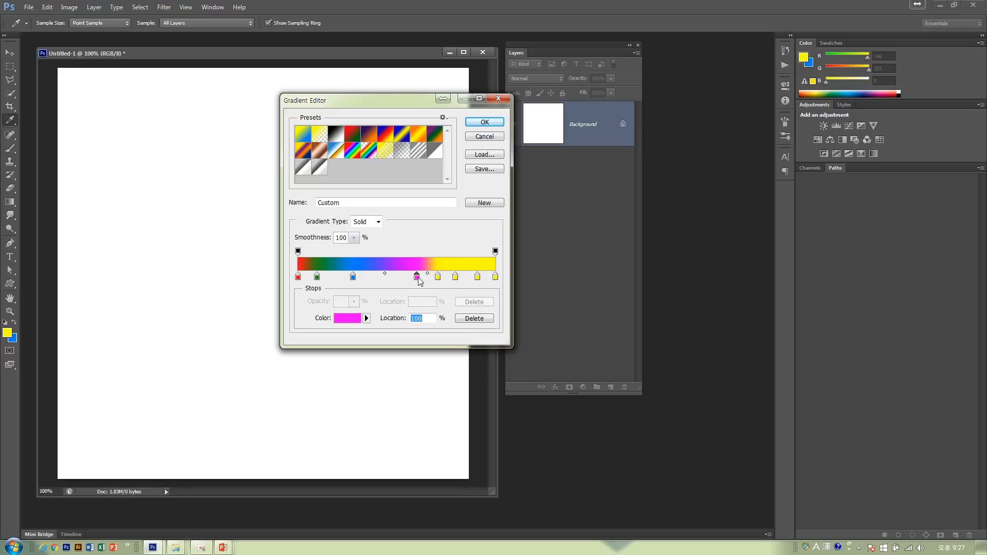
Step: Remove the blue, magenta and surplus yellow colour stops, keeping one yellow stop at 58% besides the yellow end stop
drag(416, 278, 469, 278)
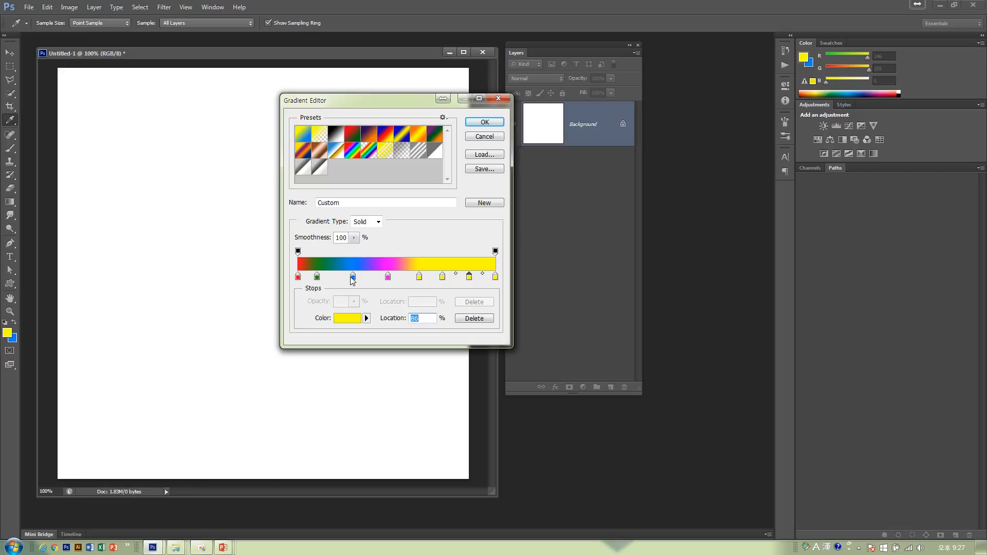
click(352, 277)
drag(352, 278, 353, 319)
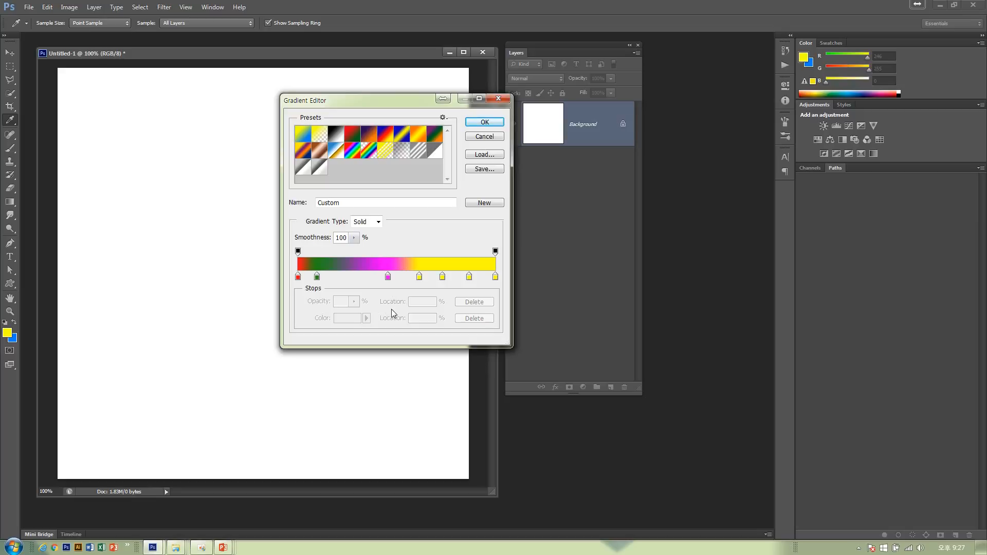
drag(388, 279, 391, 317)
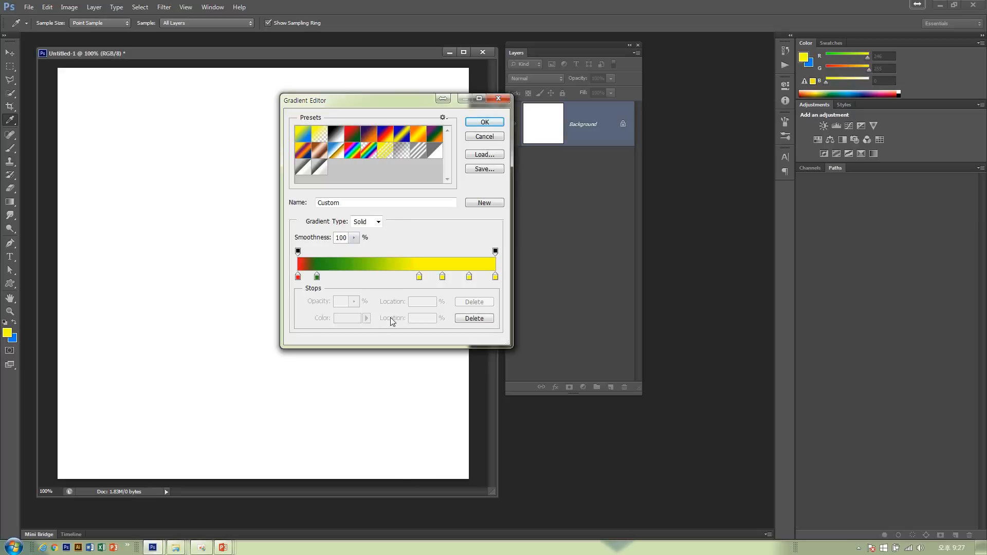
mouse_move(419, 276)
mouse_down()
mouse_move(443, 298)
mouse_move(412, 277)
mouse_up()
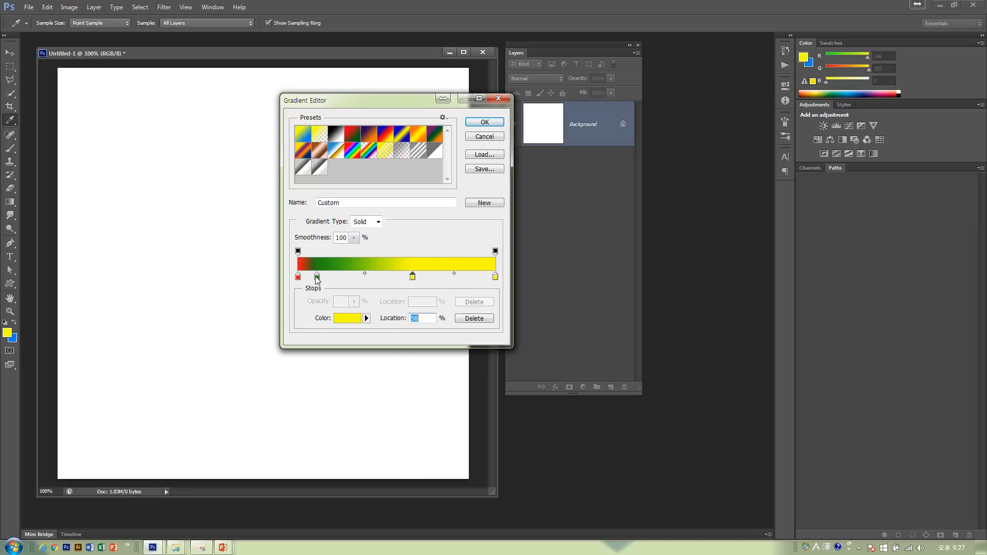
Step: Move the green stop to 21%, add two more green stops after it, and remove the farther one
drag(316, 276, 338, 276)
click(355, 277)
click(391, 276)
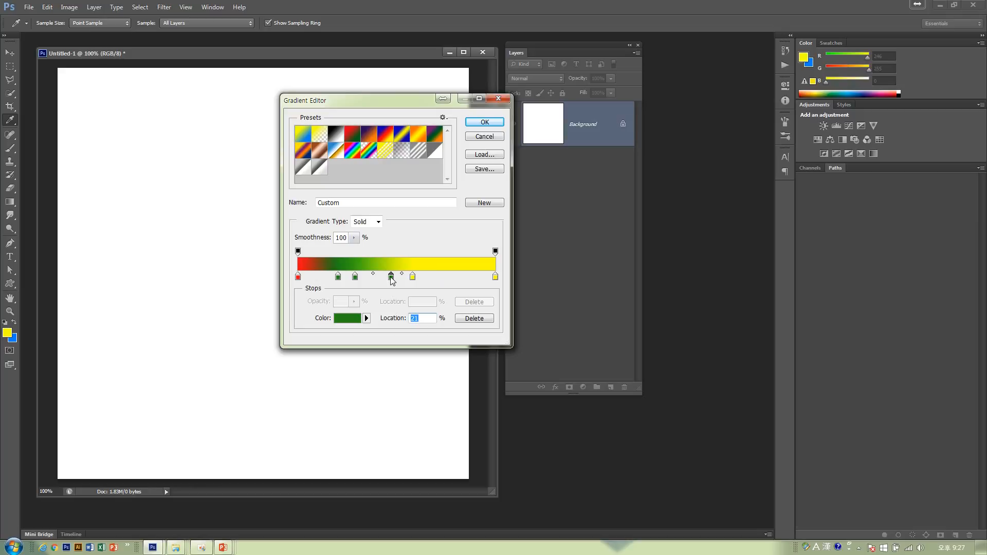
drag(391, 278, 392, 316)
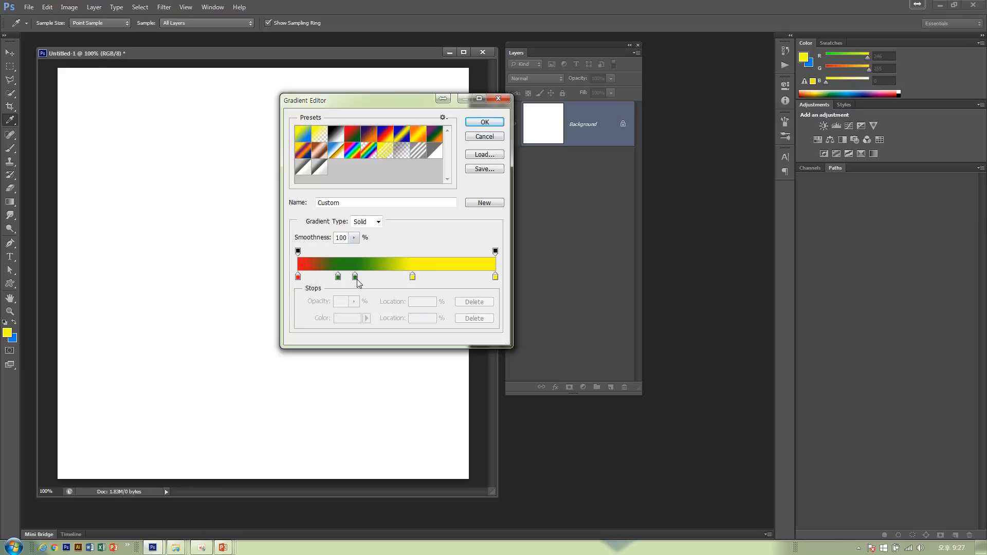
Step: Recolour the second green stop white, place it at 49%, and shift the nearby yellow stop closer to the yellow end stop
drag(355, 277, 437, 276)
double_click(377, 277)
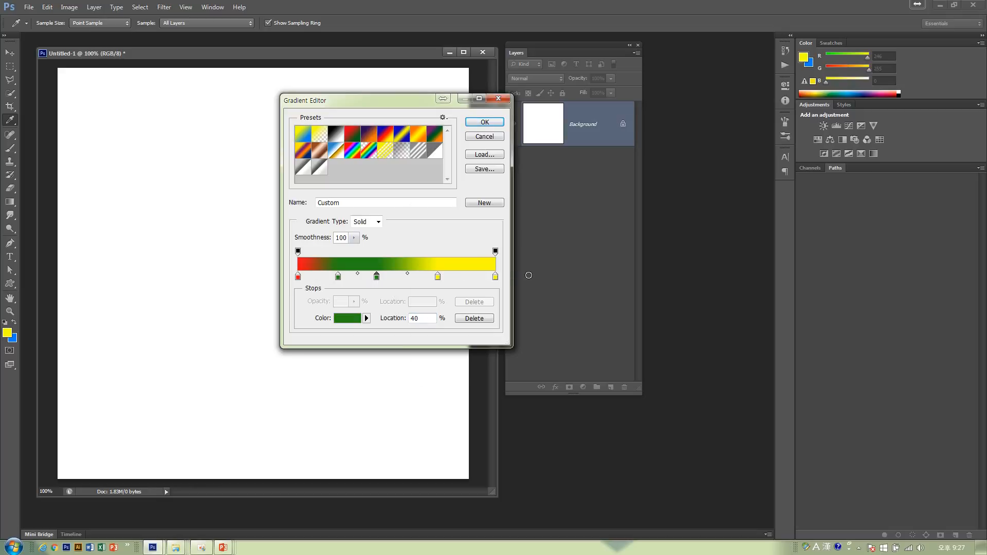
click(432, 238)
click(658, 229)
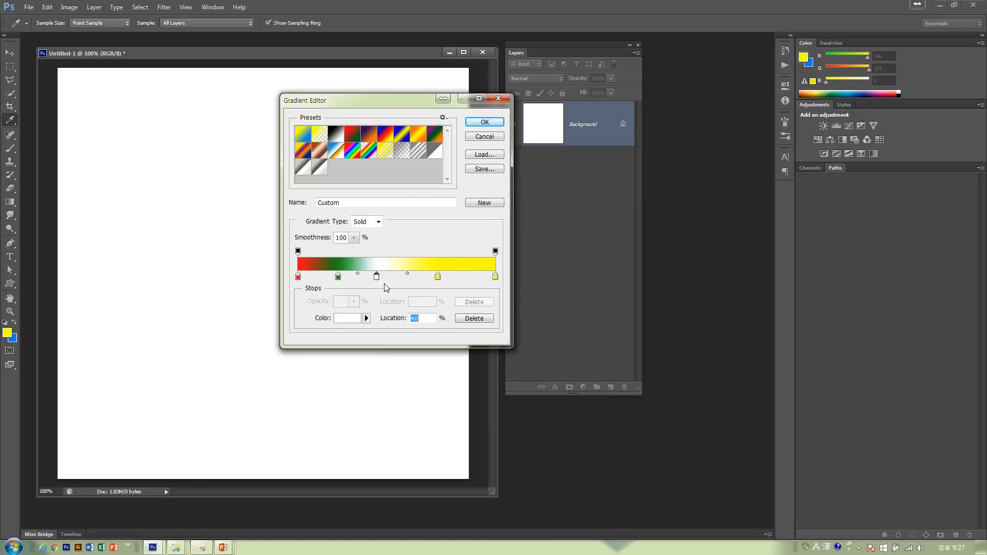
drag(376, 277, 448, 276)
drag(388, 276, 394, 277)
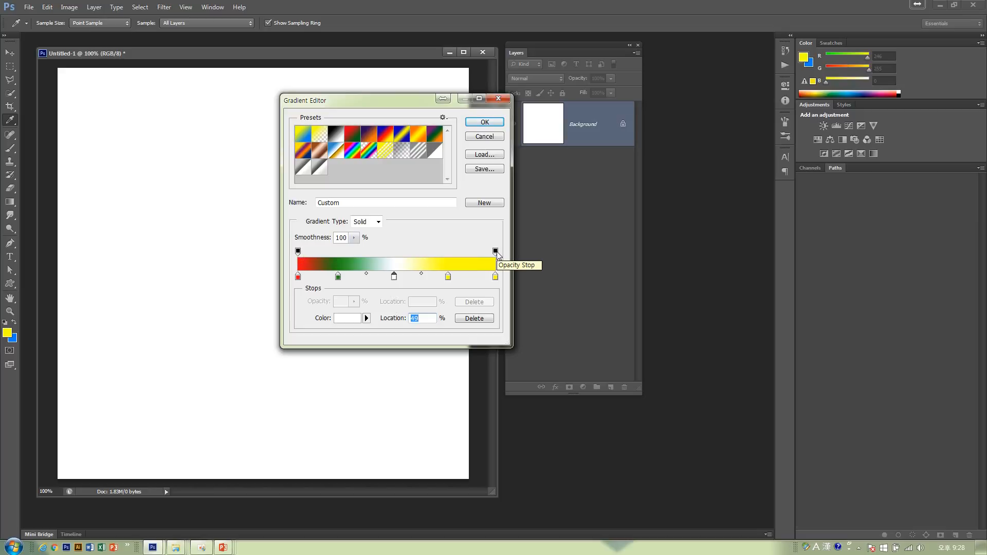
Step: Set the opacity of the gradient's starting opacity stop to 50%
click(298, 252)
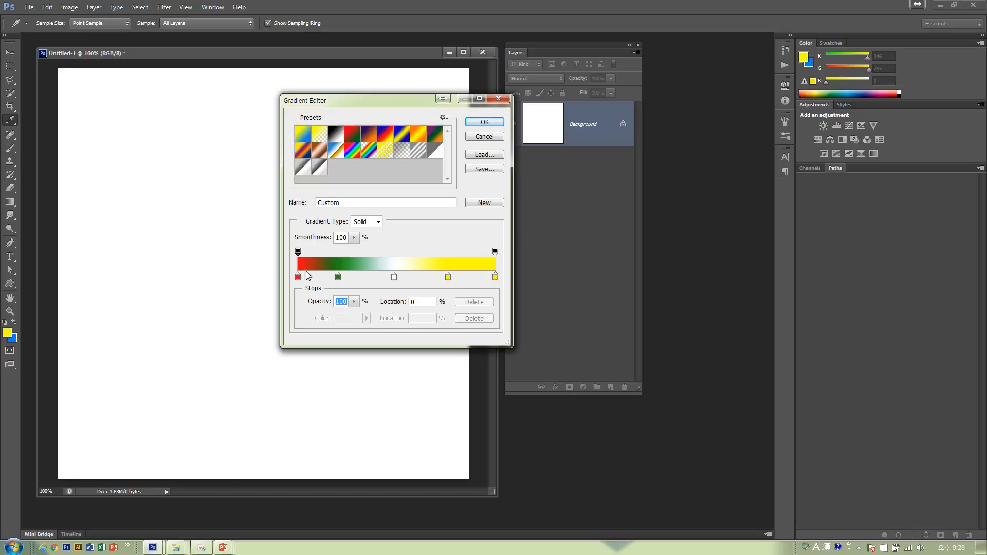
click(496, 252)
click(298, 252)
drag(354, 301, 325, 315)
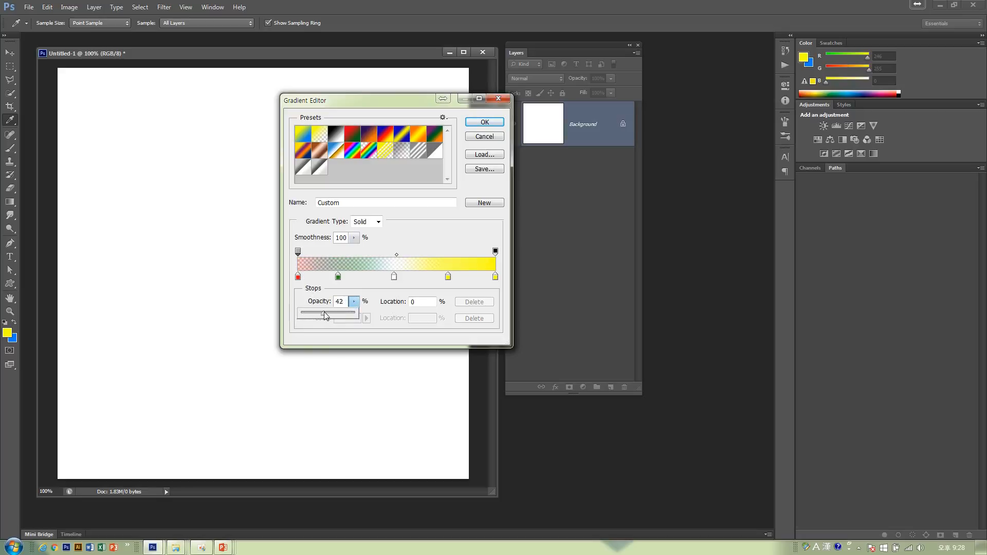
click(339, 301)
text(50)
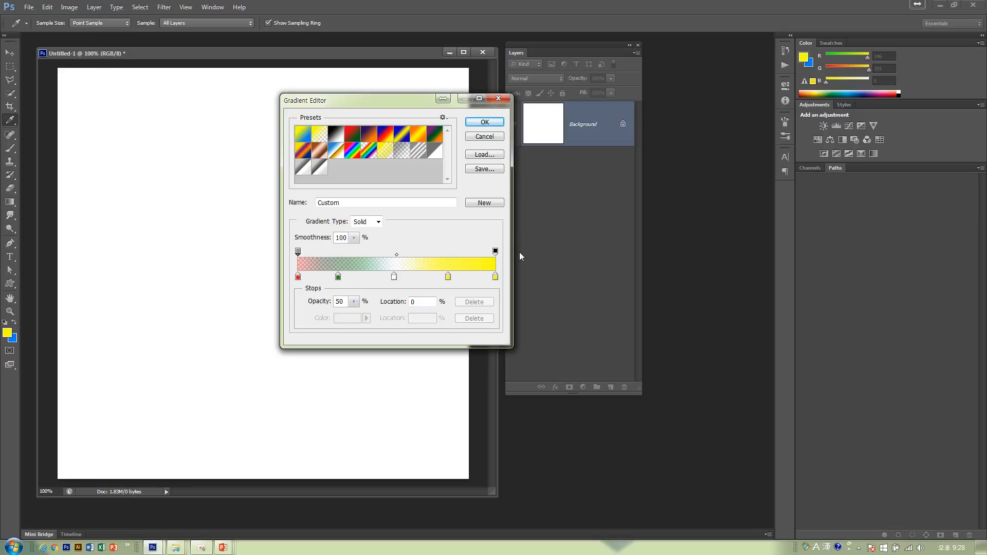
Step: Add three opacity stops spaced along the gradient between the two end opacity stops
click(333, 253)
click(382, 252)
click(426, 254)
Step: Set the first and third of the added opacity stops, at 18% and 65%, to 100% opacity
click(333, 251)
click(353, 304)
drag(353, 313, 382, 314)
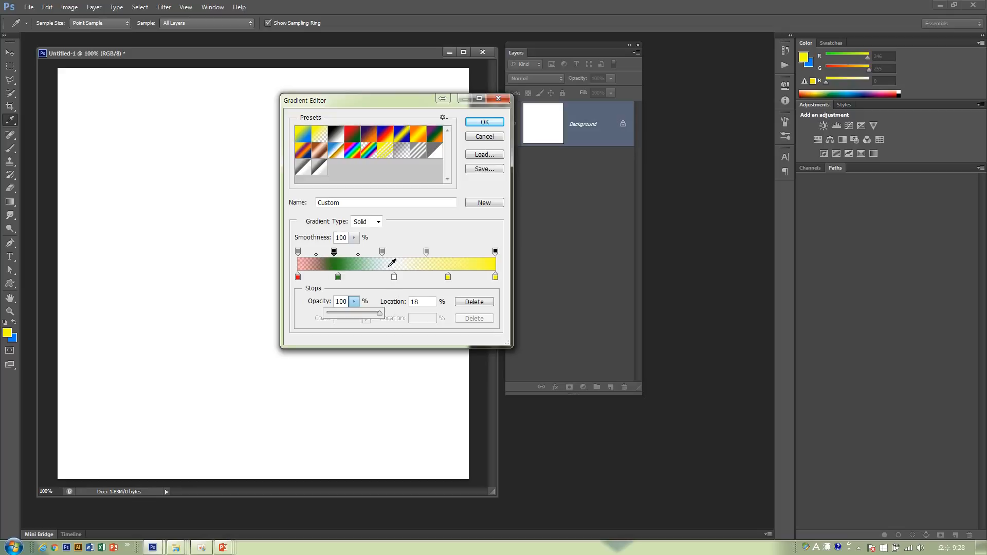
click(426, 252)
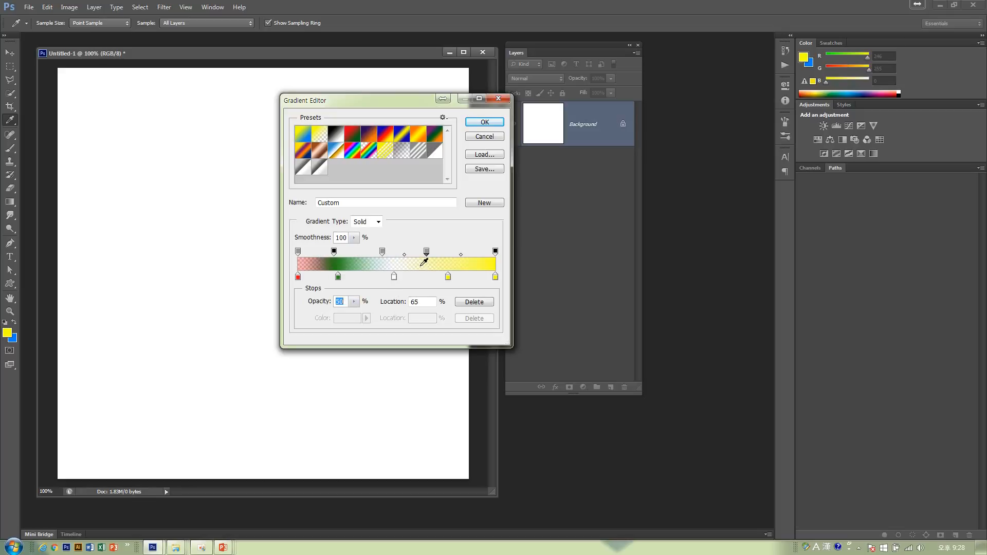
click(354, 301)
drag(353, 314, 391, 317)
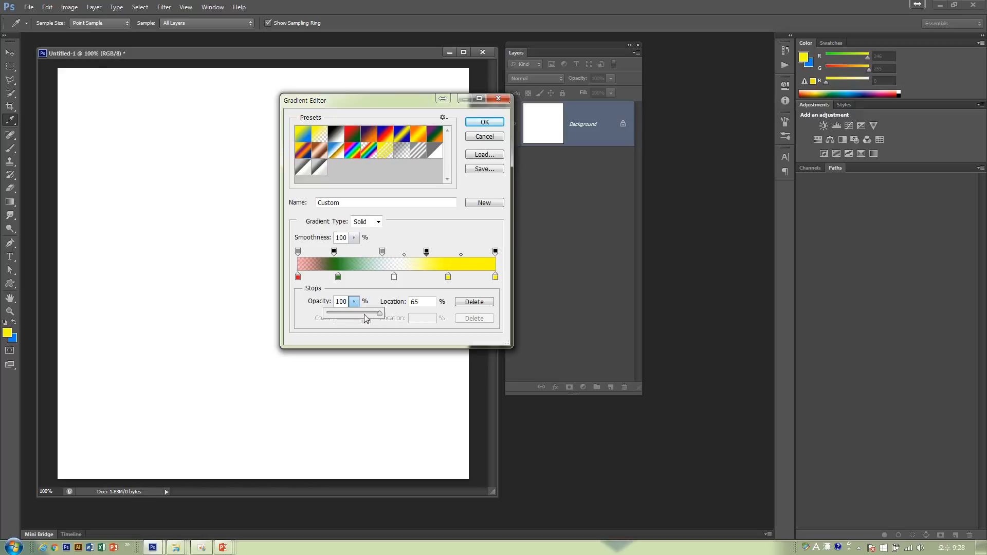
click(320, 335)
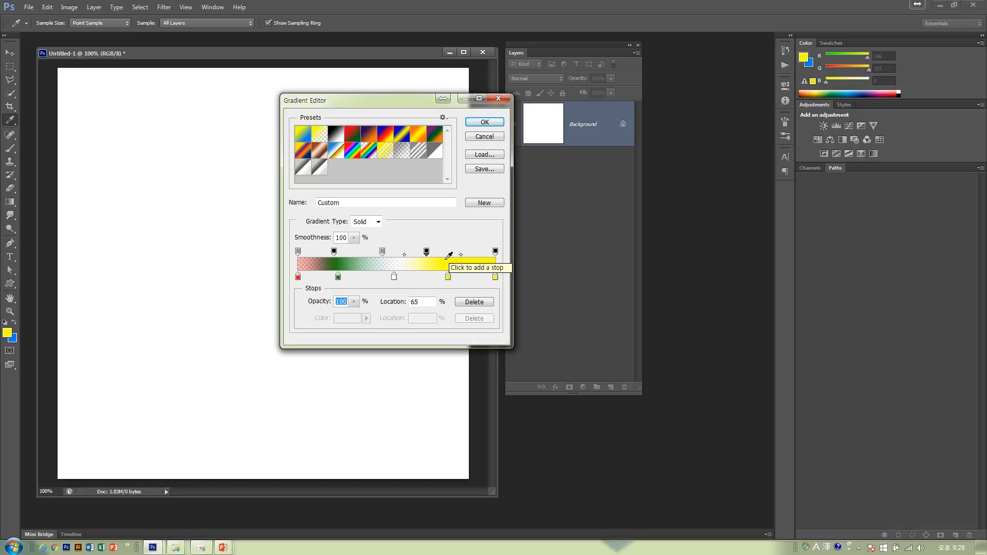
Step: Remove the second and third added opacity stops and move the remaining one to 53%
drag(426, 252, 431, 201)
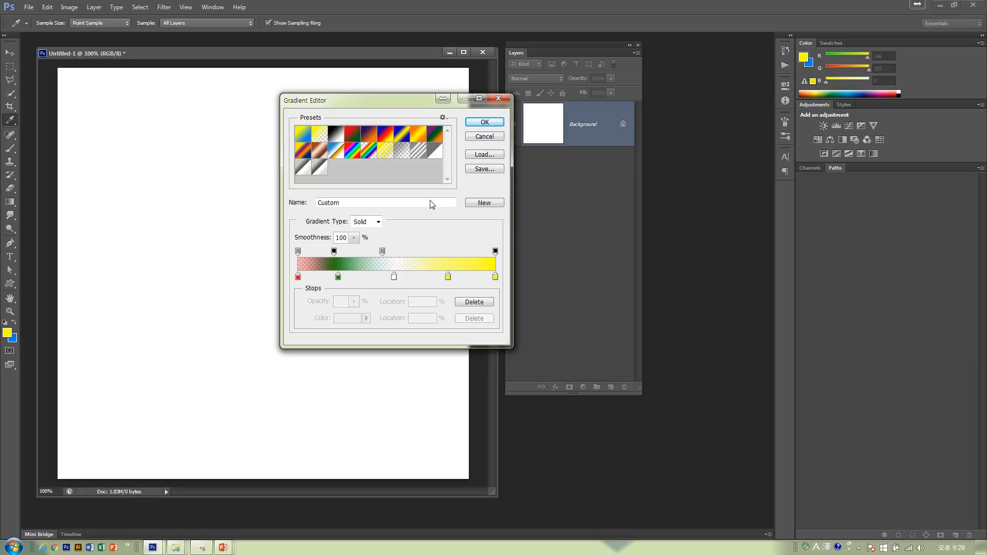
drag(384, 252, 401, 209)
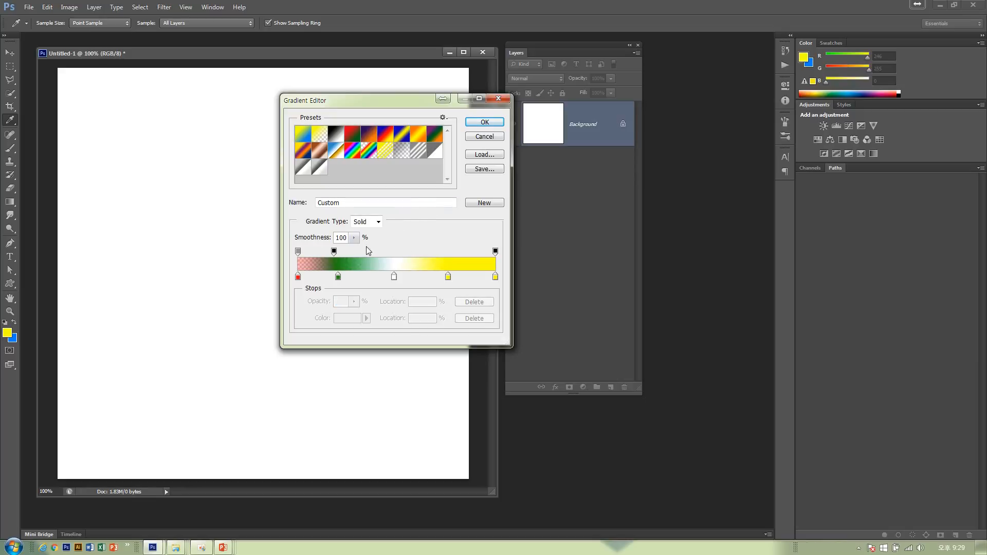
drag(335, 251, 417, 250)
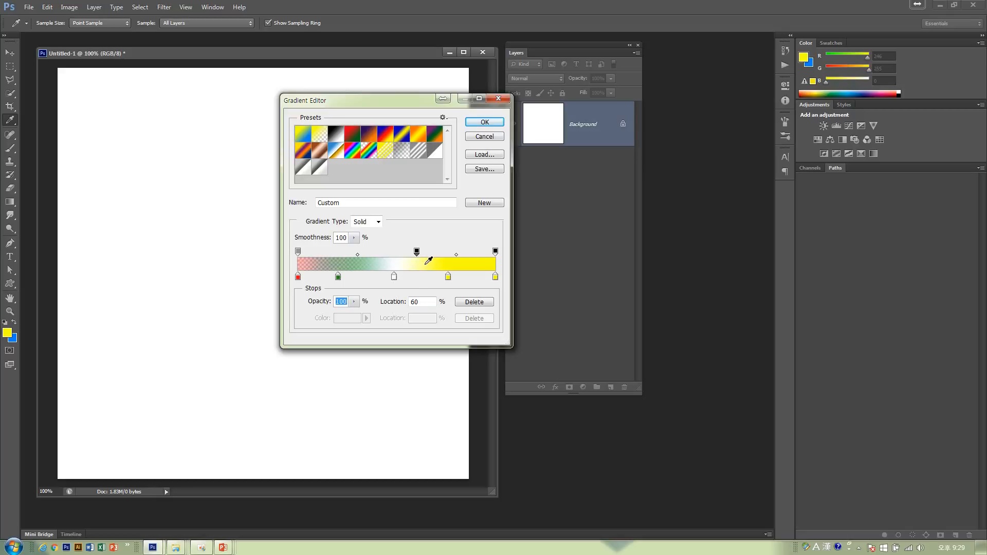
drag(416, 251, 402, 251)
Step: Store the custom gradient as a new preset and accept it as the active gradient
click(470, 206)
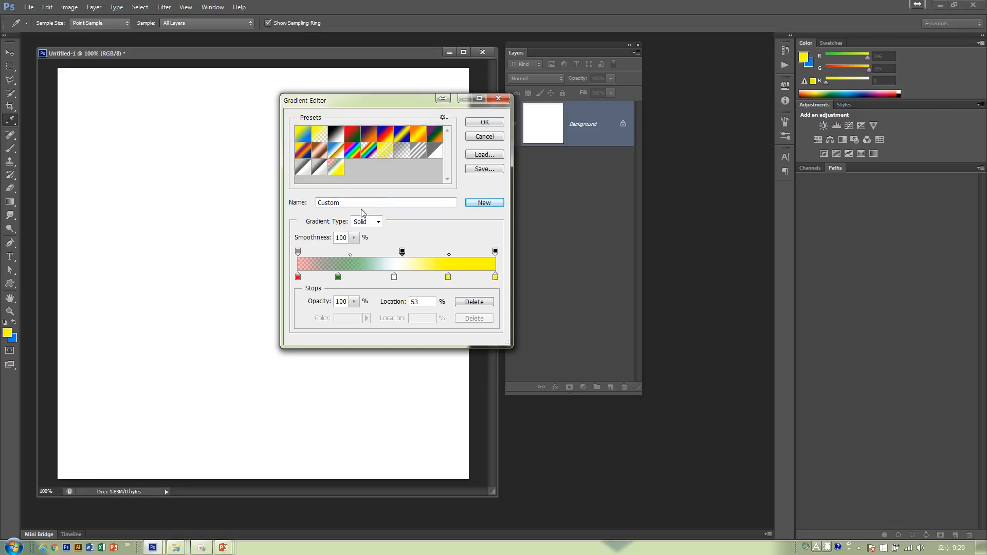
click(472, 125)
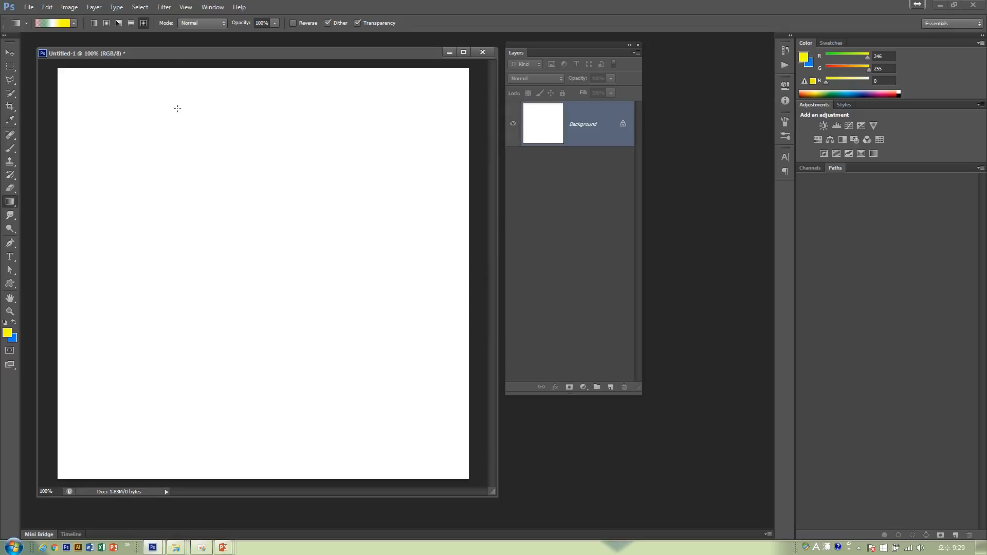
Step: Try the custom gradient diagonally on the blank canvas, first as a diamond fill and again as a linear fill, undoing each one
drag(70, 90, 379, 419)
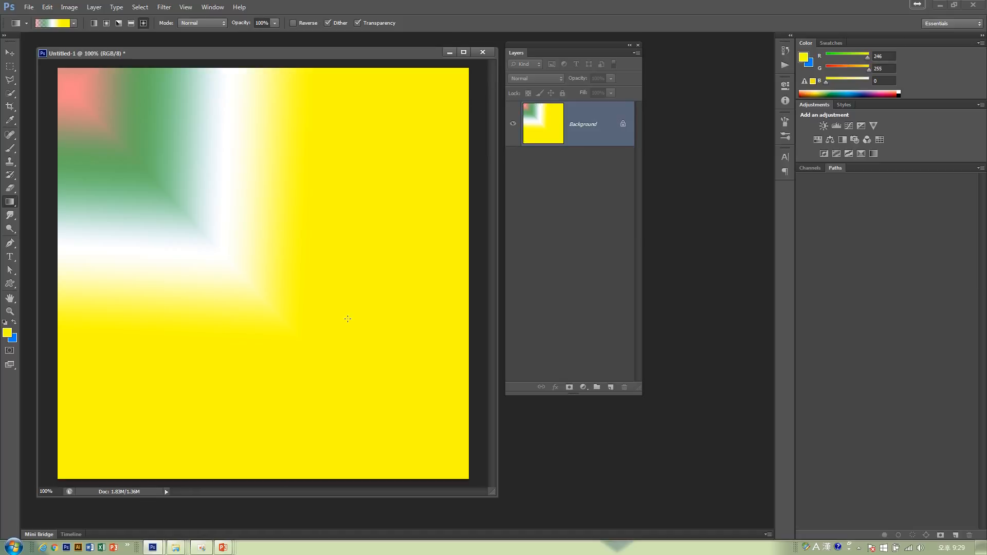
key(ctrl+z)
drag(133, 118, 309, 328)
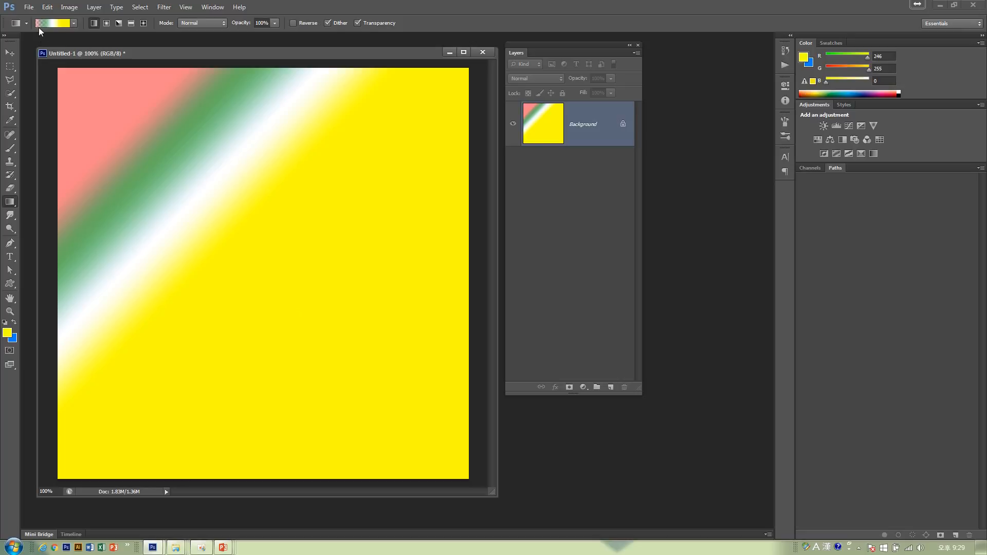
key(ctrl+z)
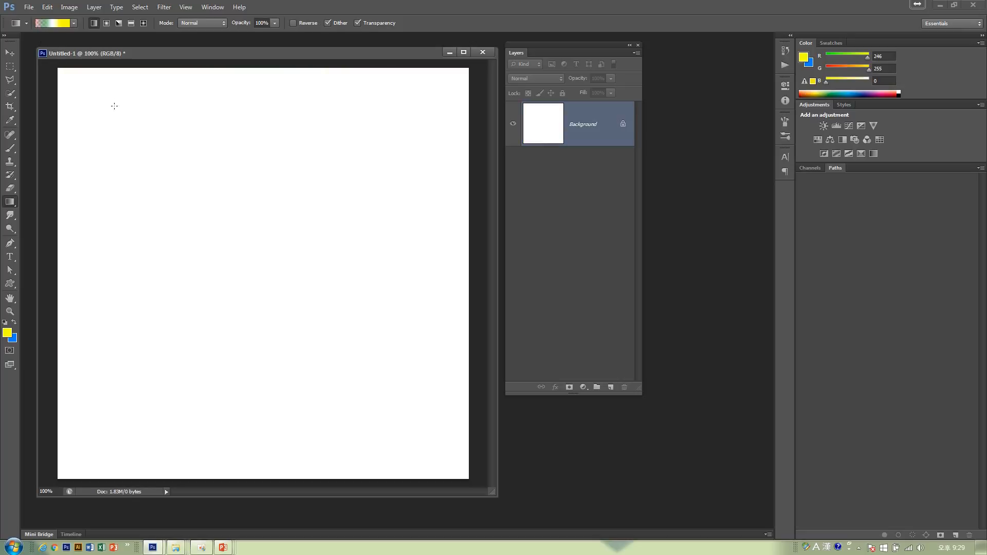
Step: Open 308458040.jpg from the res subfolder of folder 11 and move the Layers panel clear of the photo
key(ctrl+o)
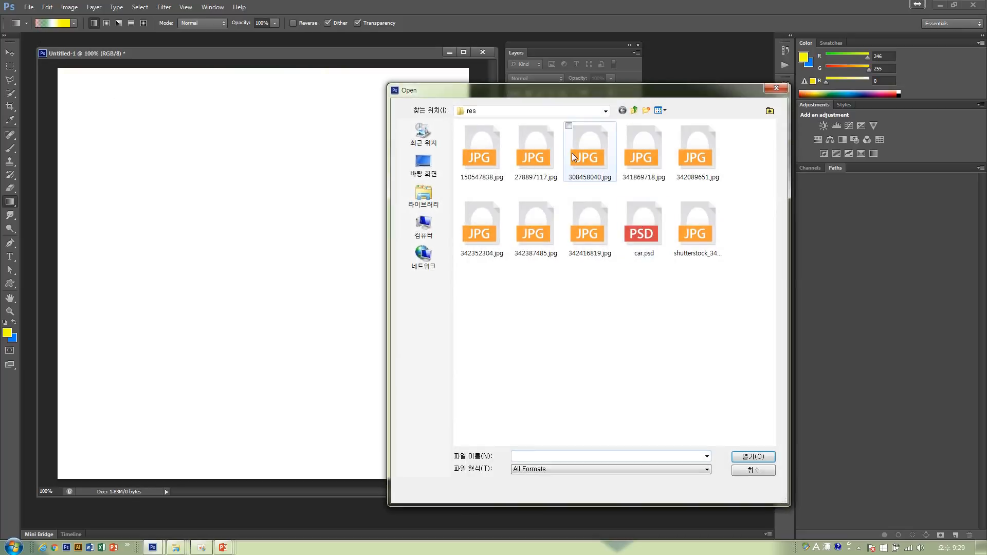
click(584, 140)
click(634, 110)
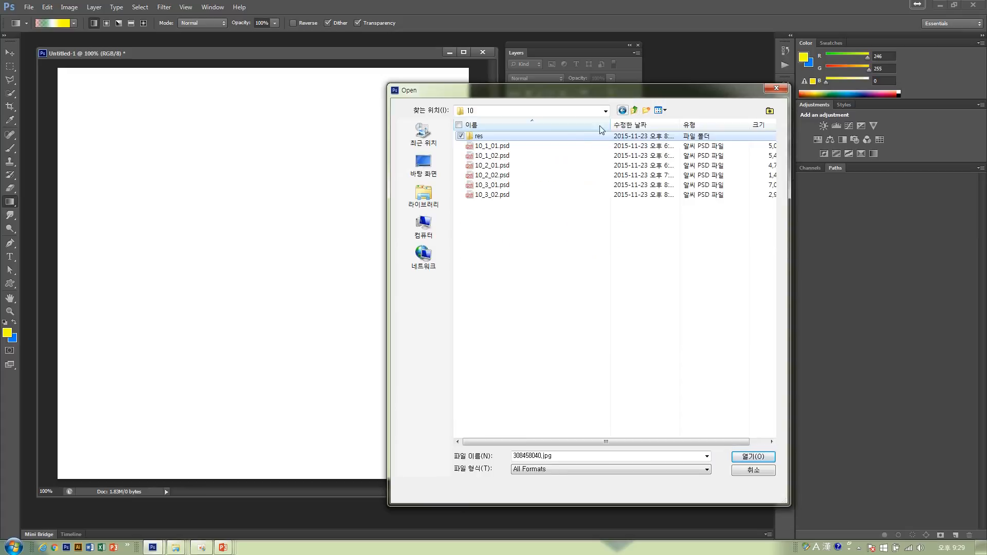
click(633, 110)
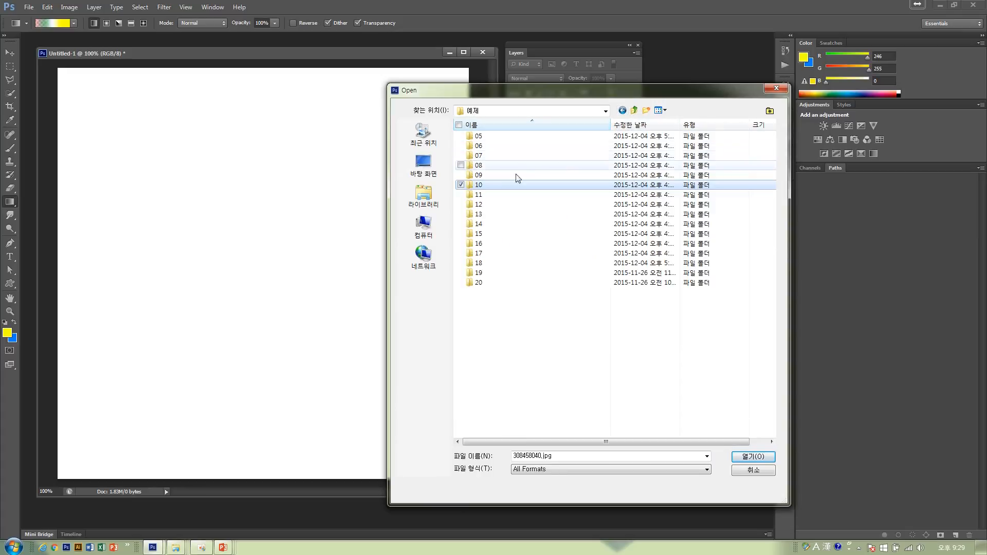
click(498, 196)
double_click(498, 196)
click(489, 145)
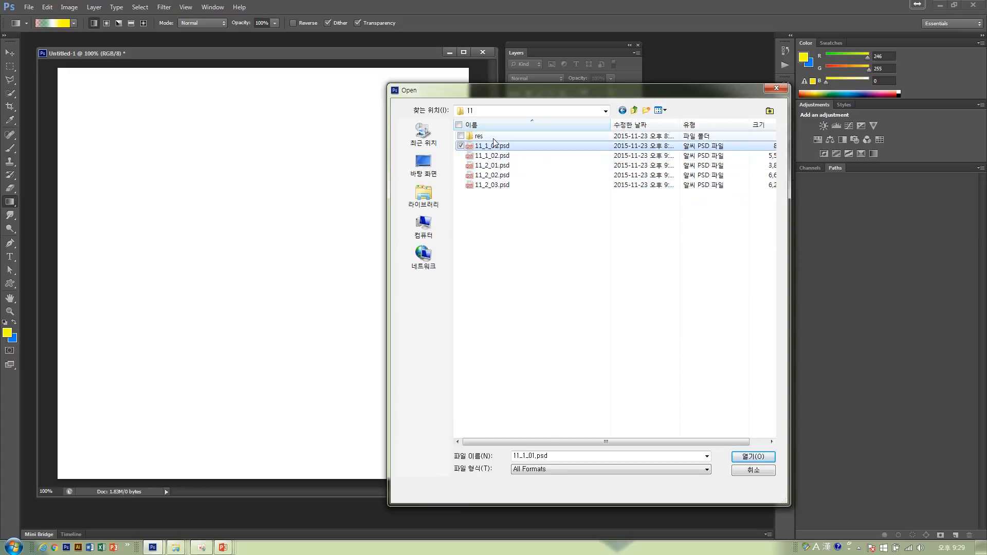
double_click(488, 136)
click(491, 149)
click(753, 456)
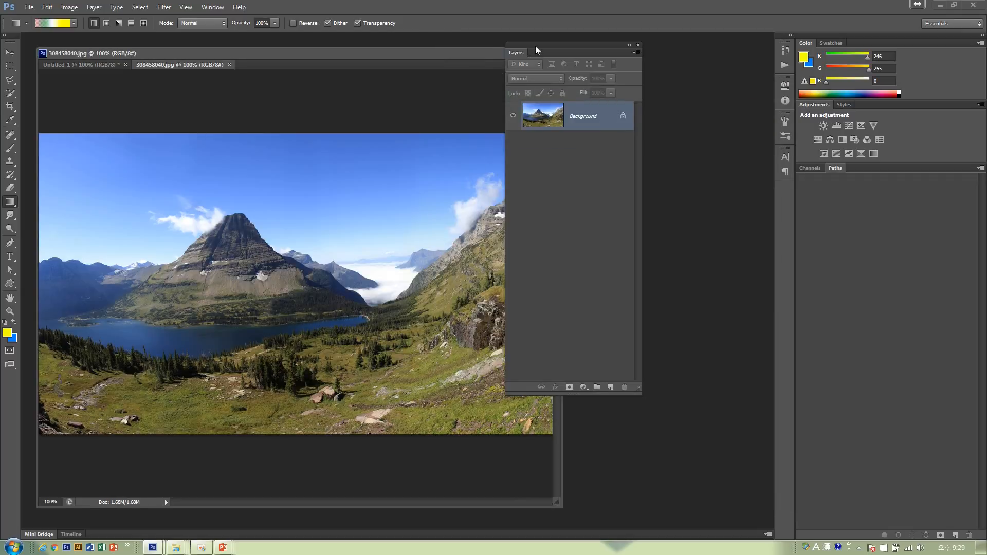
drag(535, 50, 643, 66)
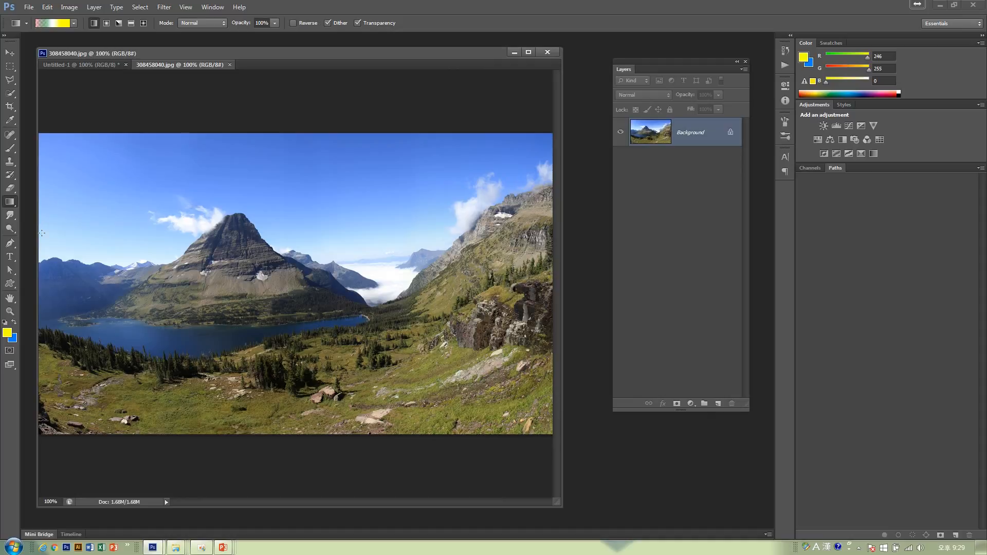
Step: Try the custom gradient as a linear fill across the photo's width, check its stops in the Gradient Editor, and undo the fill
drag(40, 247, 548, 257)
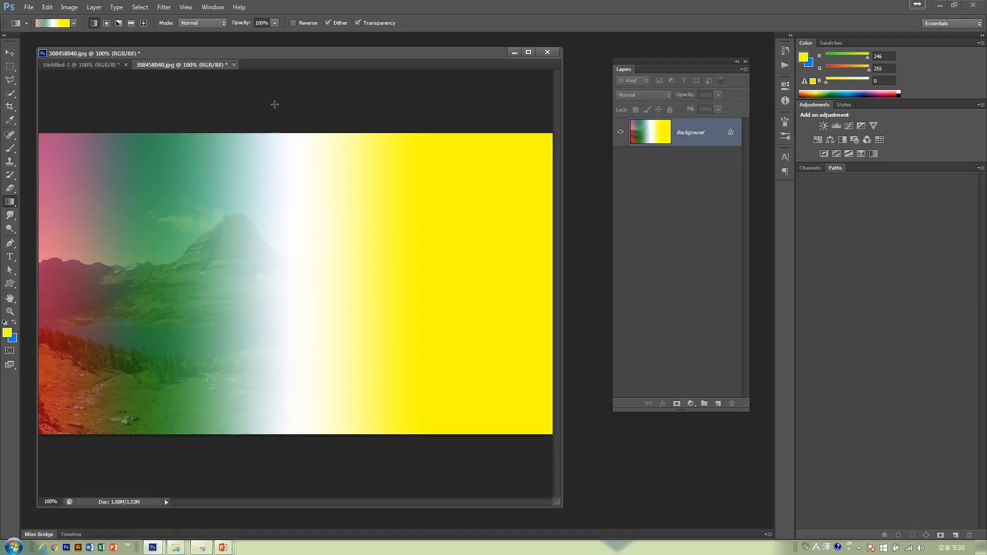
click(58, 27)
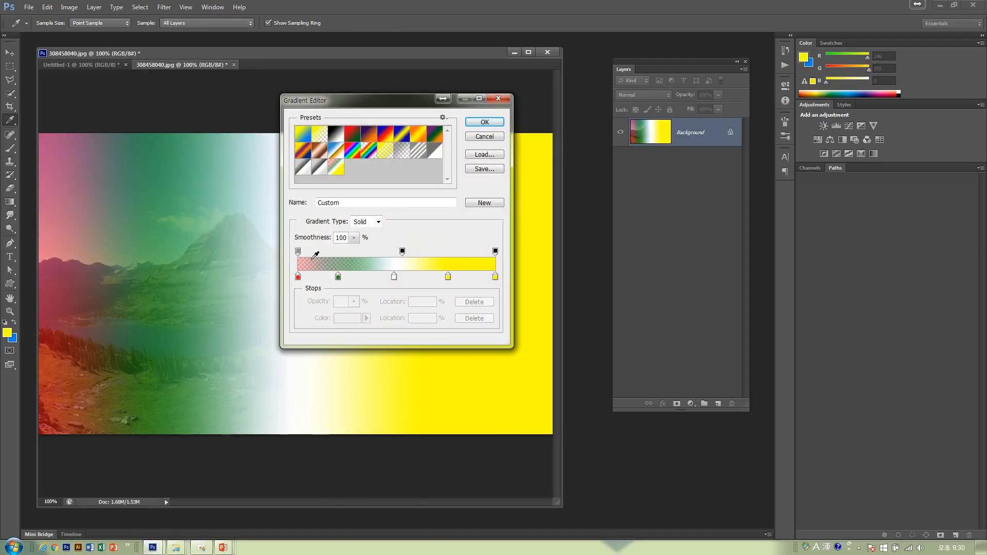
click(470, 139)
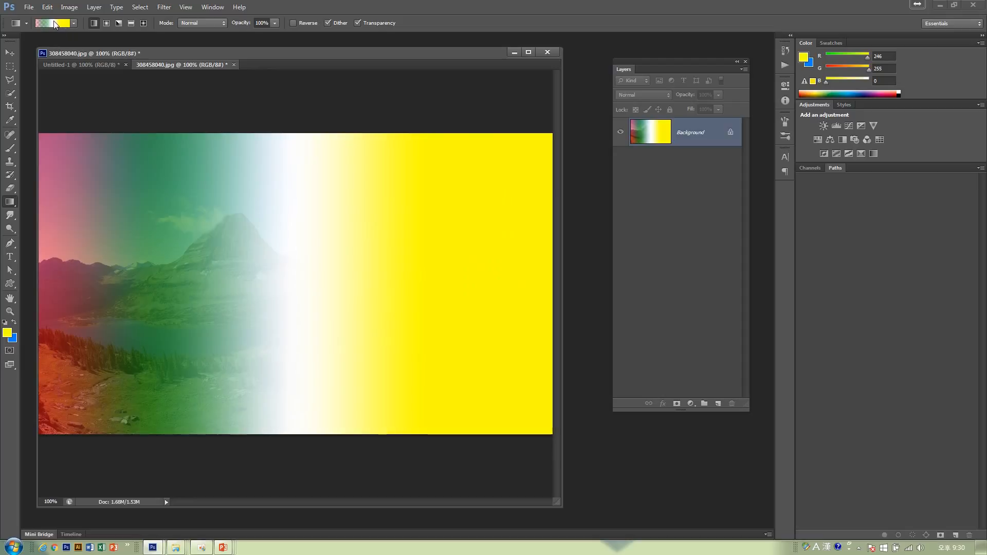
key(ctrl+z)
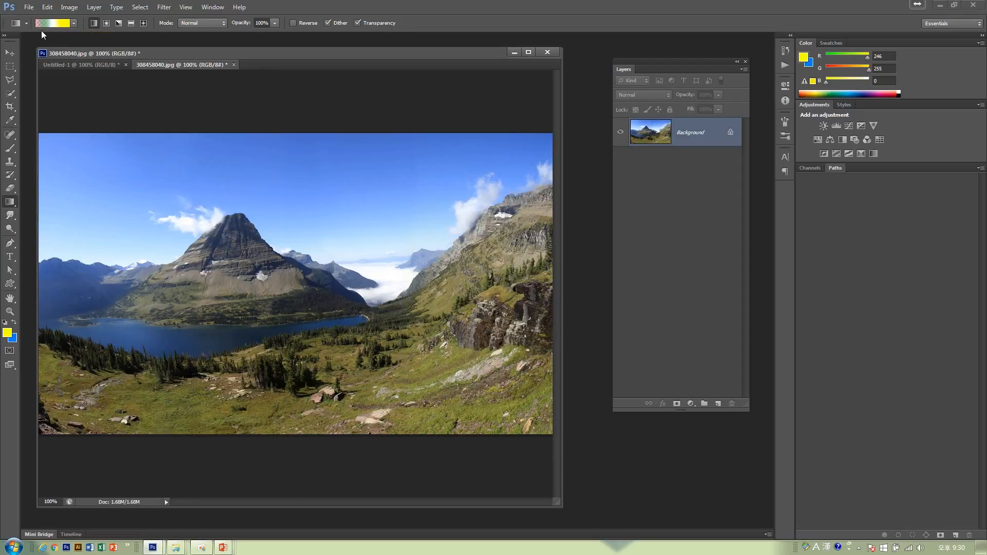
Step: Set the gradient tool's opacity to 50% and apply the linear gradient across the full width of the photo
click(267, 23)
text(50)
key(Return)
drag(42, 291, 547, 297)
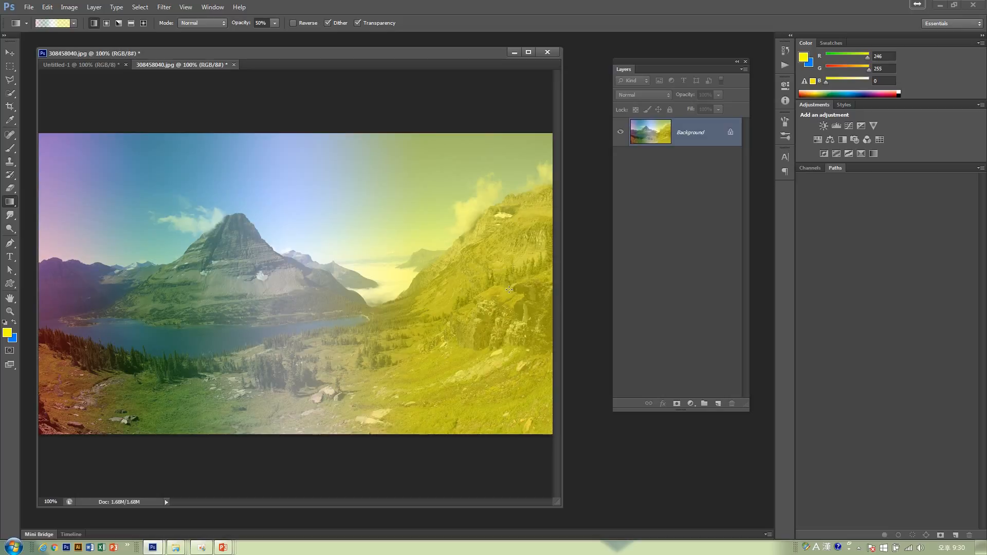
Step: Undo the gradient fill on the photo and switch to the PowerPoint slide show to view the slide after the gradient types overview
key(ctrl+z)
key(alt+Tab)
key(alt+Tab)
key(alt+Tab)
key(alt+Tab)
key(alt+Tab)
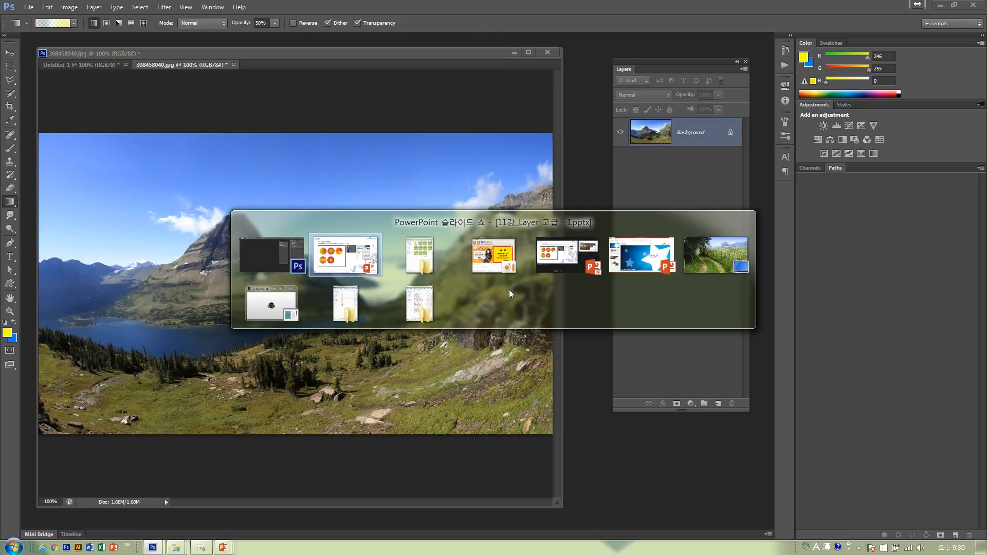
key(alt+Tab)
key(alt+Tab)
key(alt+Tab)
key(alt+Tab)
key(alt+Tab)
key(alt+Tab)
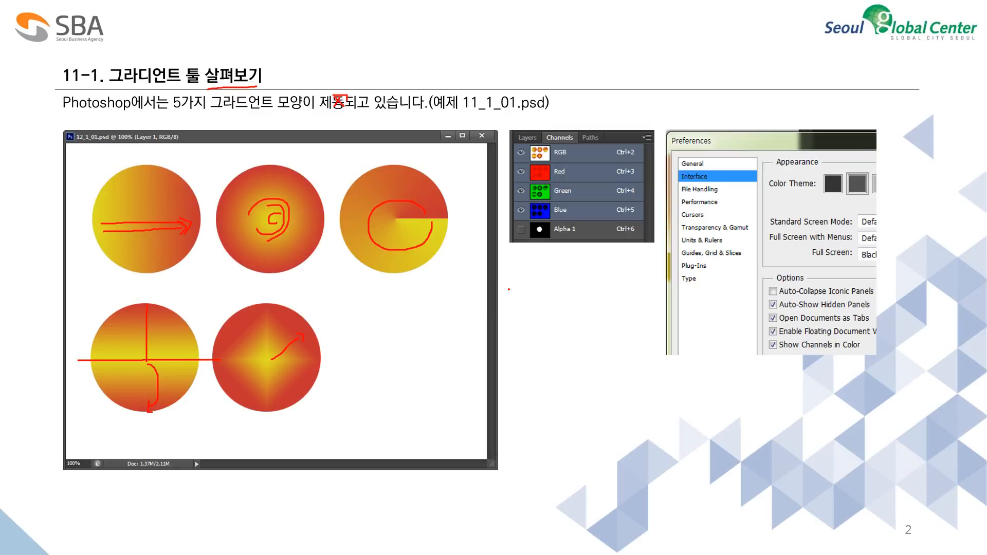
key(Right)
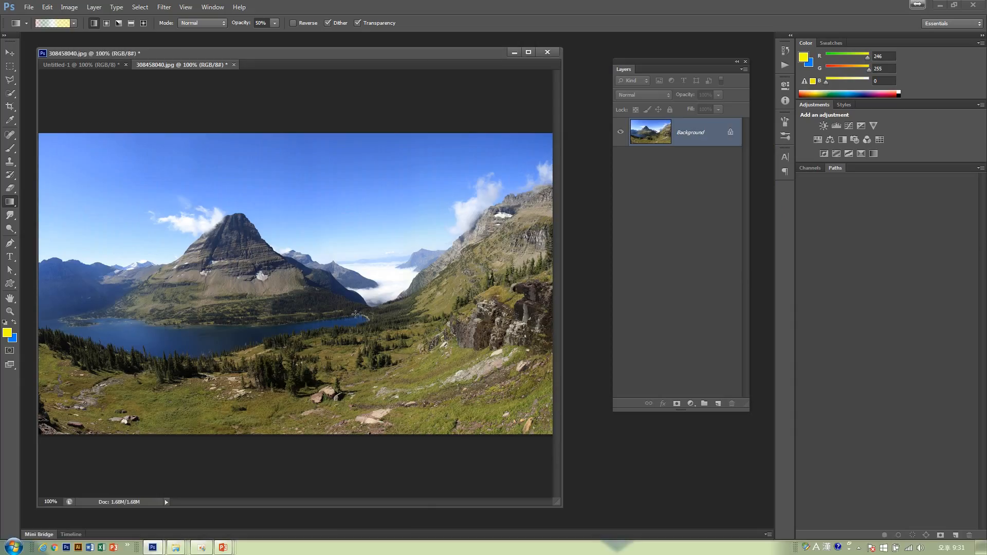
Step: Close 308458040.jpg and the untitled document without saving either one
click(547, 52)
click(485, 206)
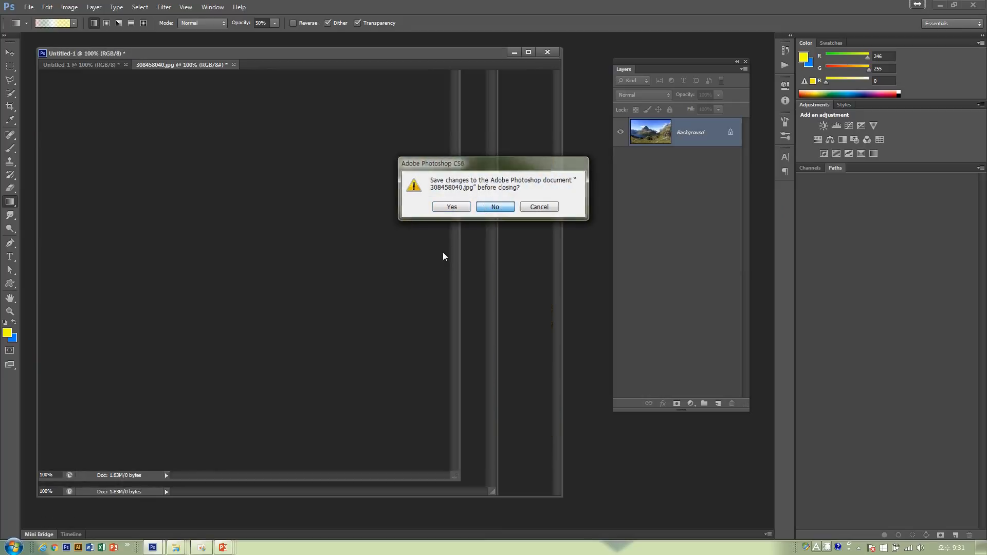
click(491, 207)
click(492, 206)
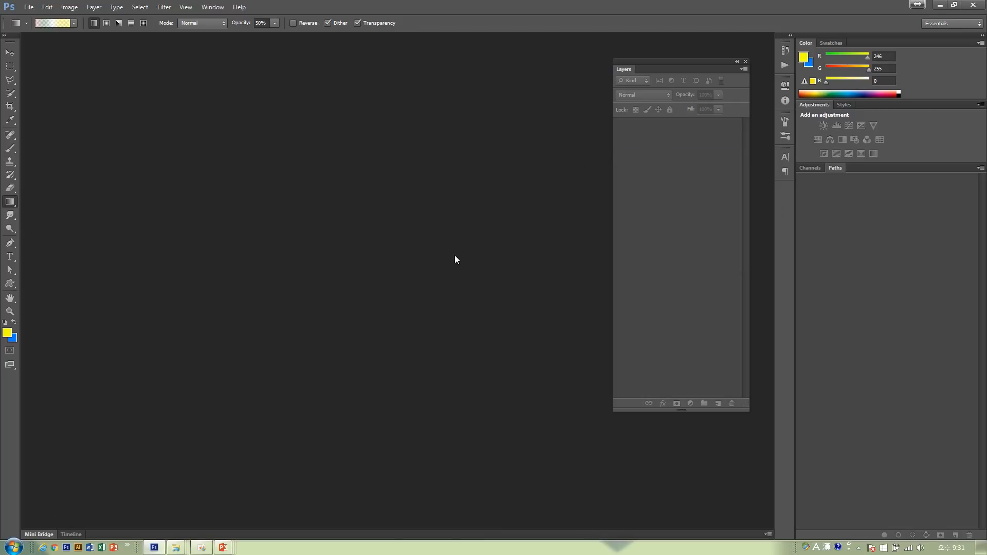
double_click(454, 255)
click(634, 110)
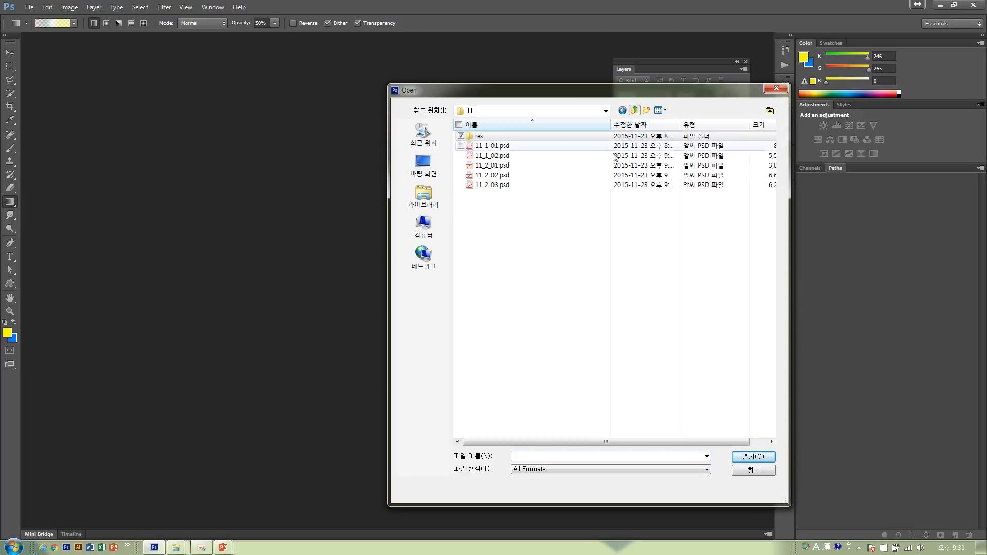
click(492, 165)
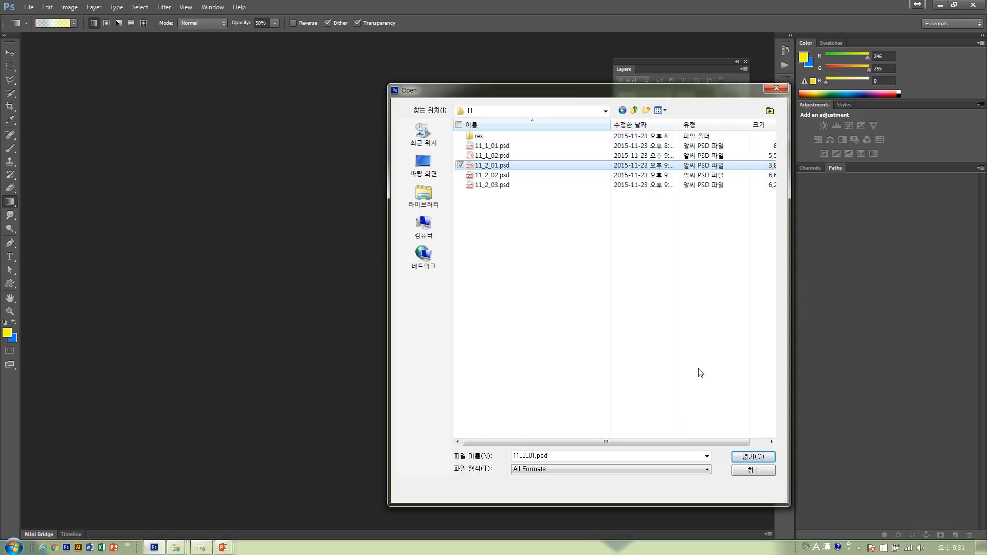
click(752, 457)
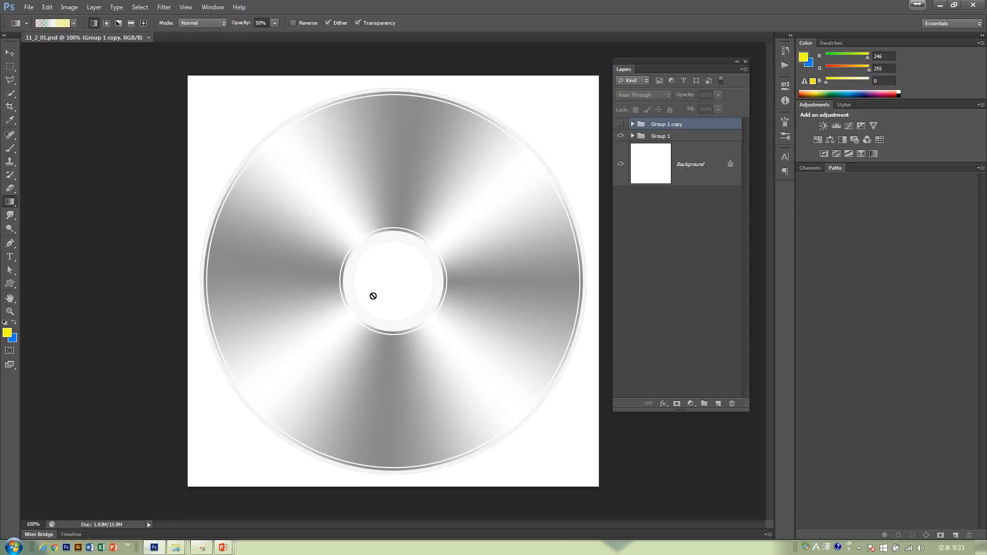
click(148, 37)
Step: Open 11_1_02.psd from folder 11, float it in its own enlarged window and activate the Move tool
double_click(344, 204)
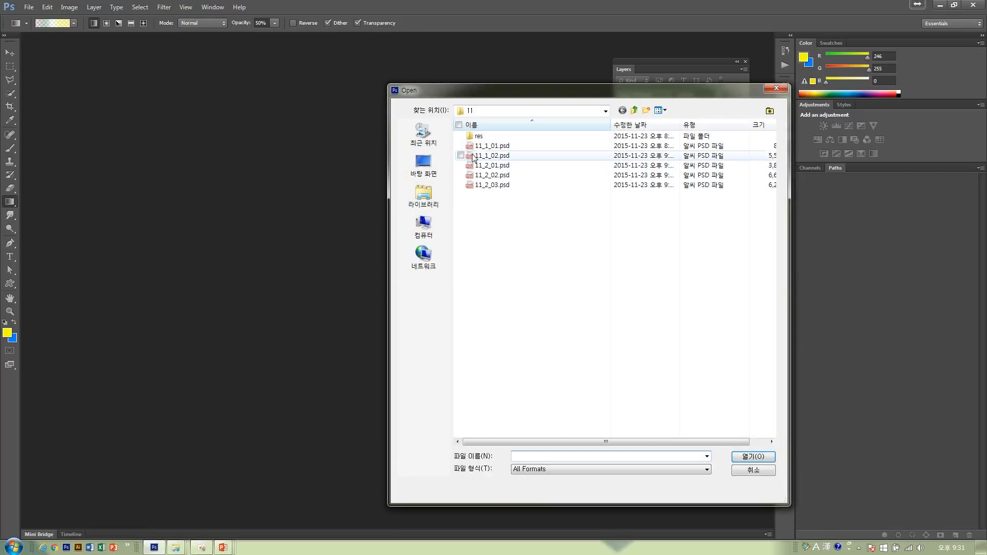
right_click(474, 156)
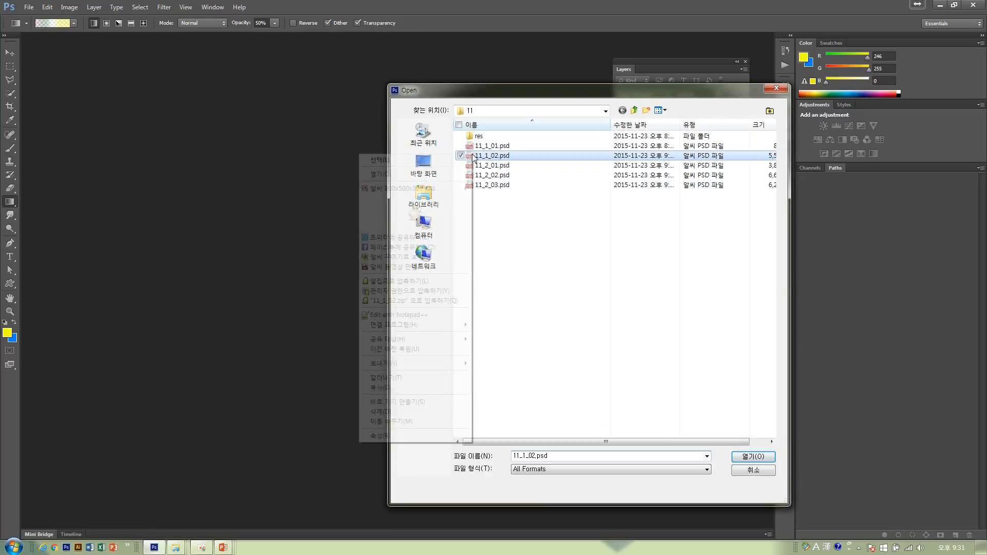
click(751, 456)
key(d)
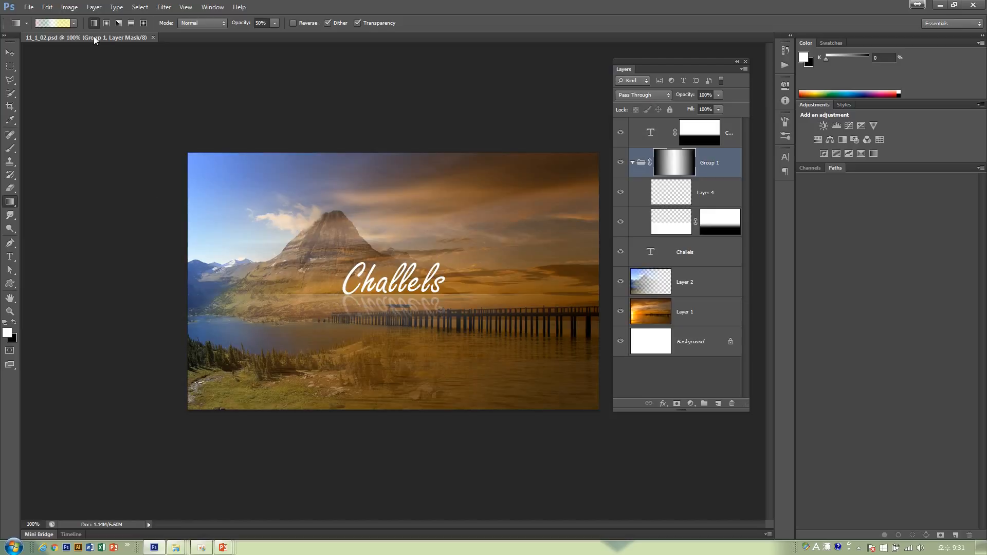
drag(93, 36, 158, 53)
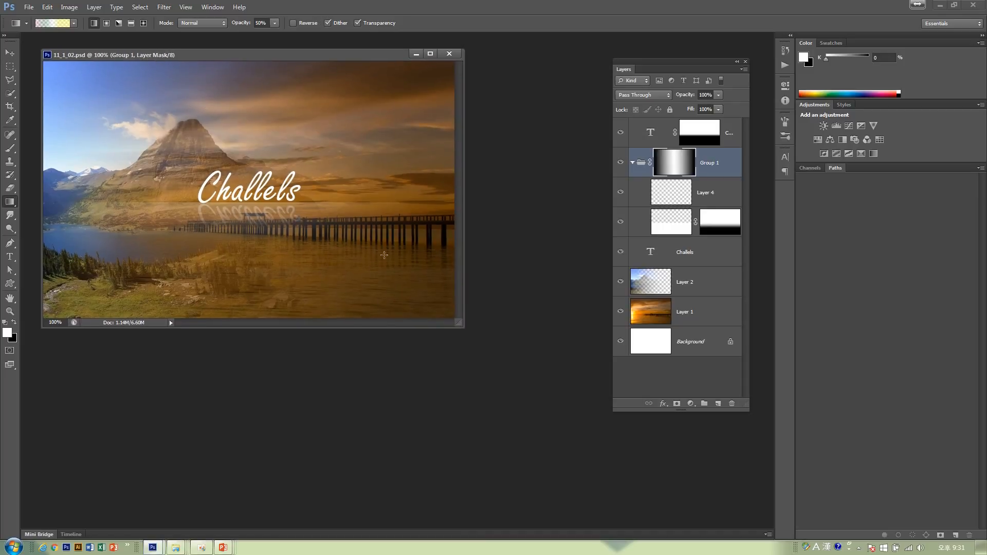
drag(457, 323, 506, 357)
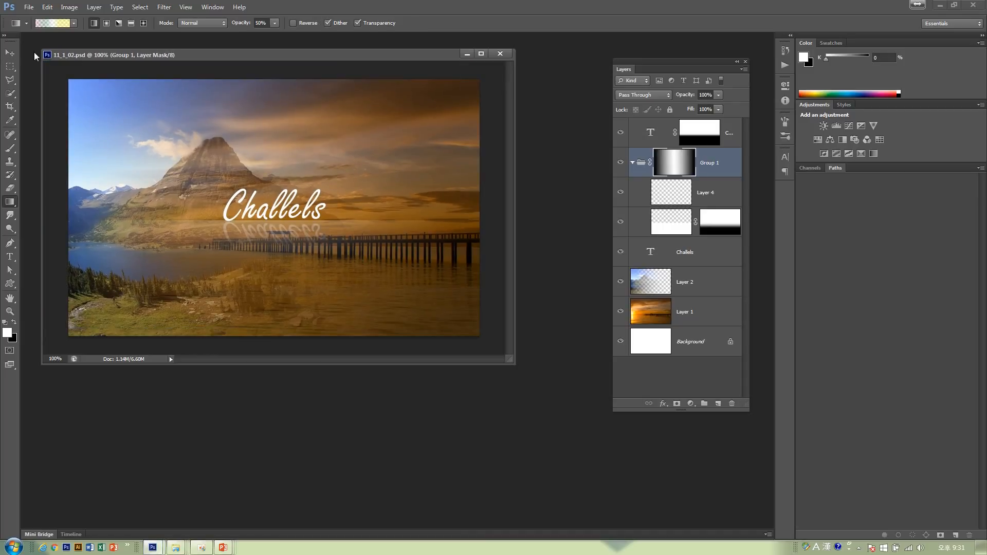
click(10, 53)
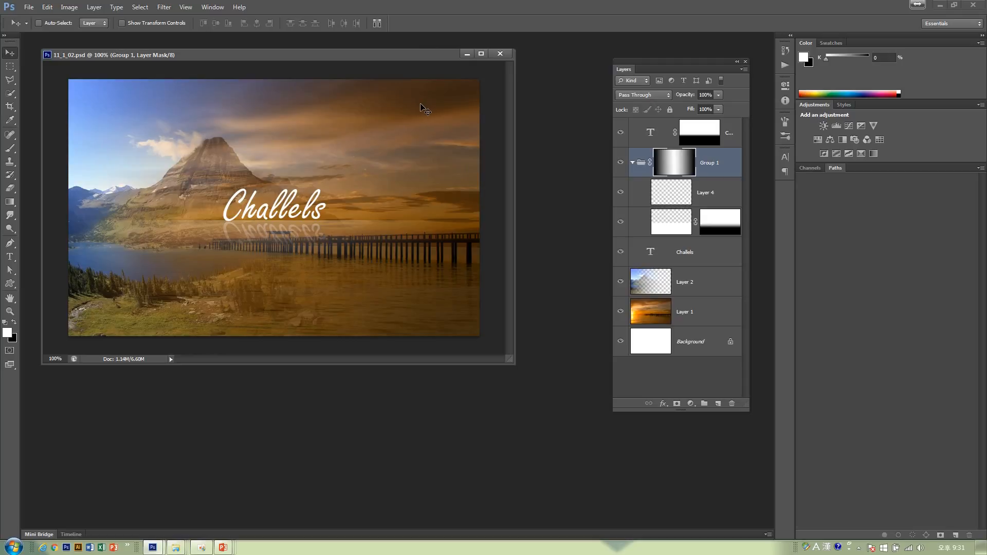
Step: Open 308458040.jpg from the res subfolder, move its window clear of the Layers panel and enlarge it around the photo
click(29, 8)
key(ctrl+o)
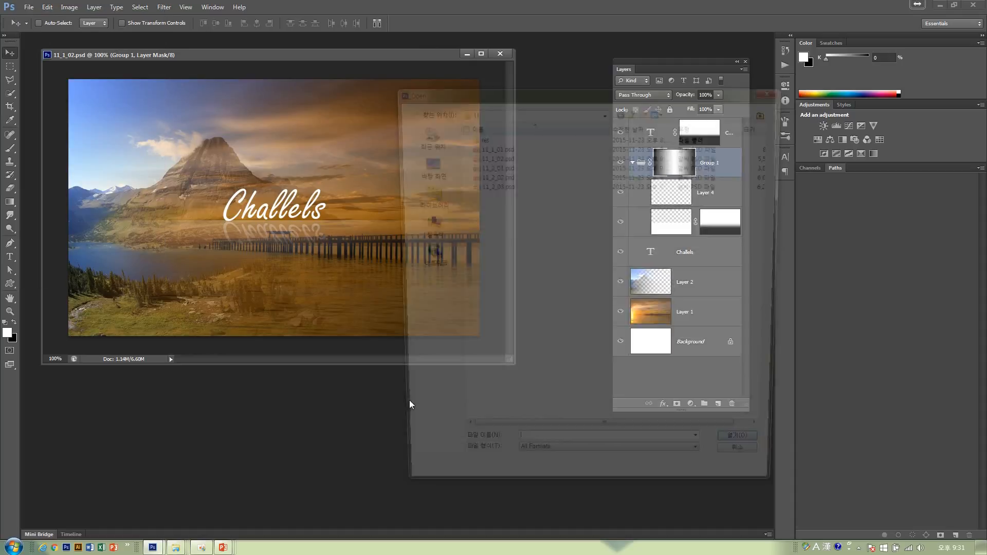
double_click(479, 135)
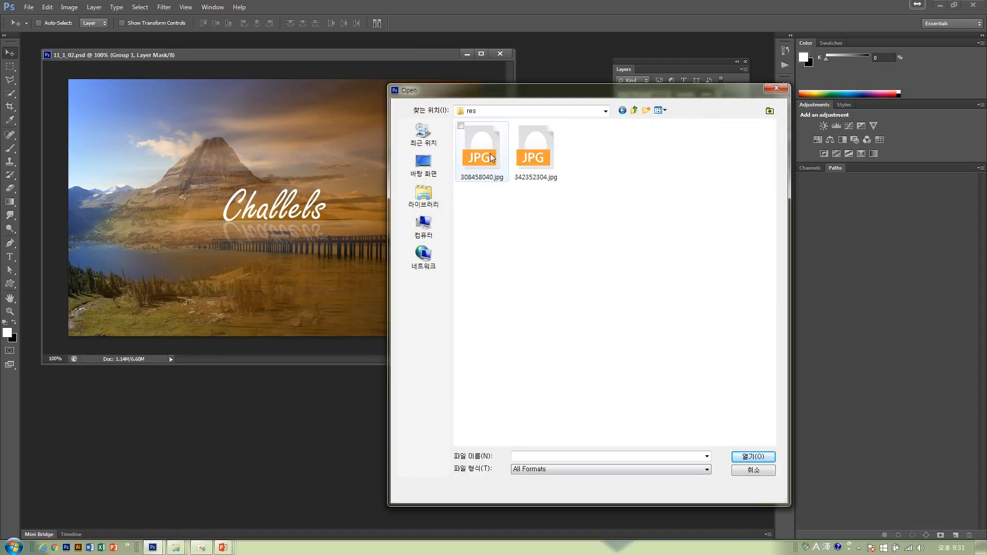
click(482, 152)
click(747, 457)
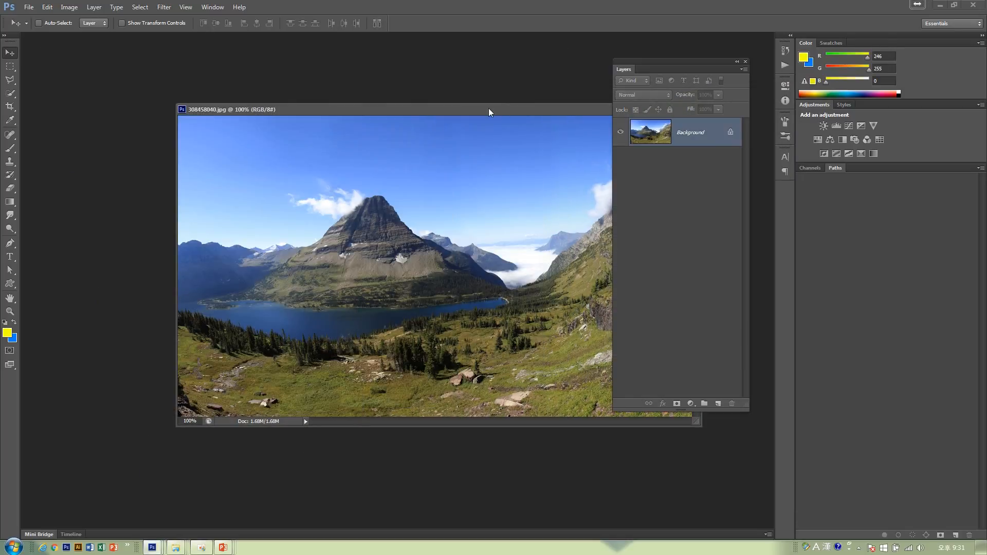
drag(489, 108, 357, 56)
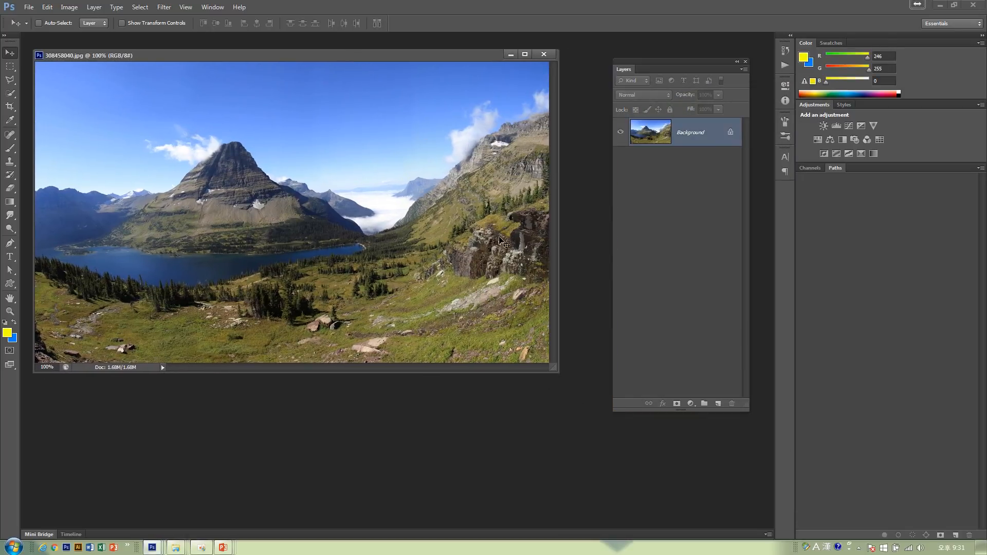
drag(554, 367, 584, 408)
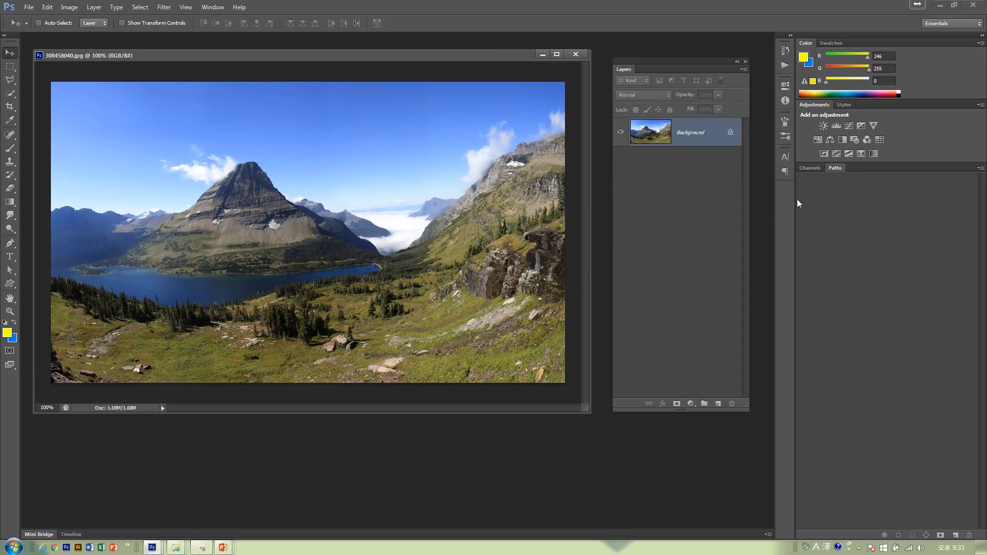
Step: Show the photo's channels and set their thumbnails to the largest size
click(812, 169)
click(981, 168)
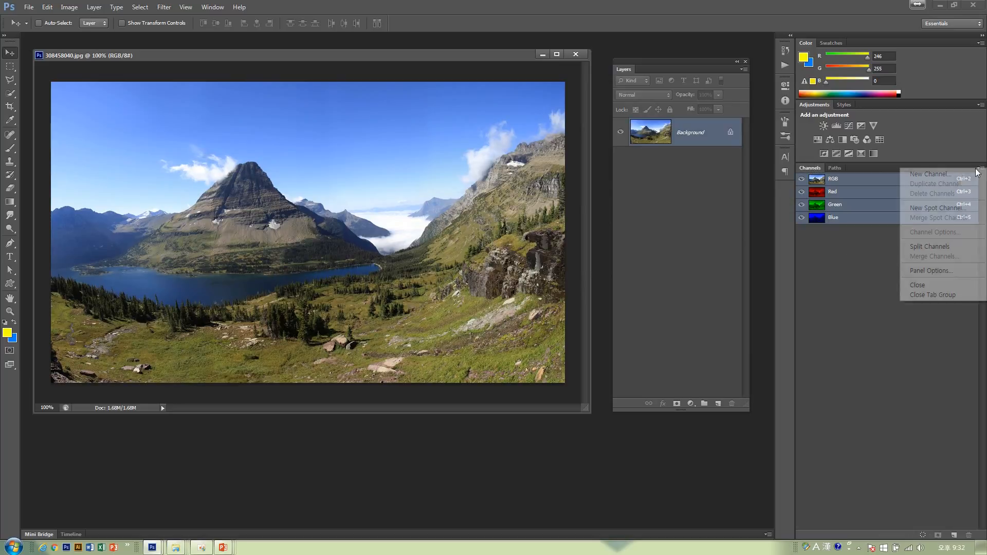
click(956, 270)
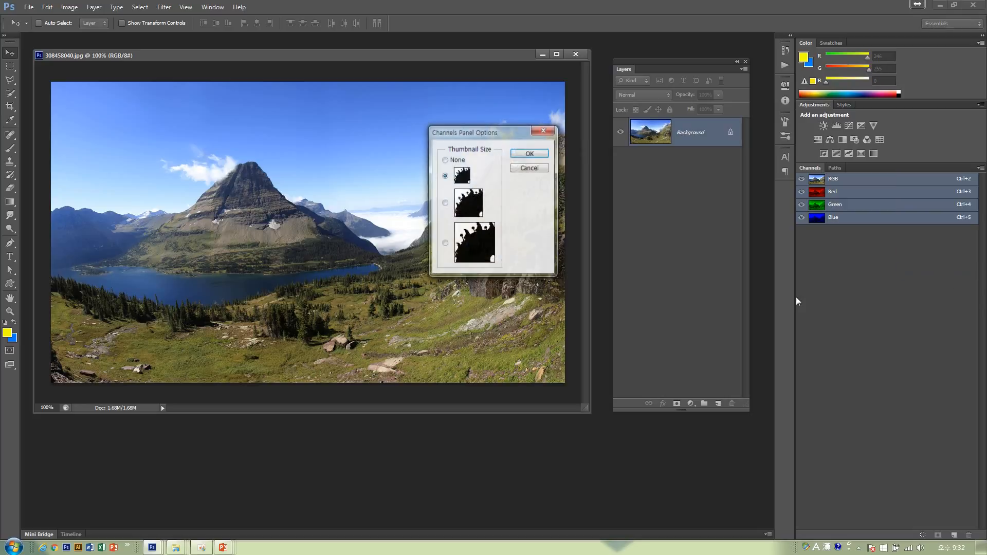
click(513, 151)
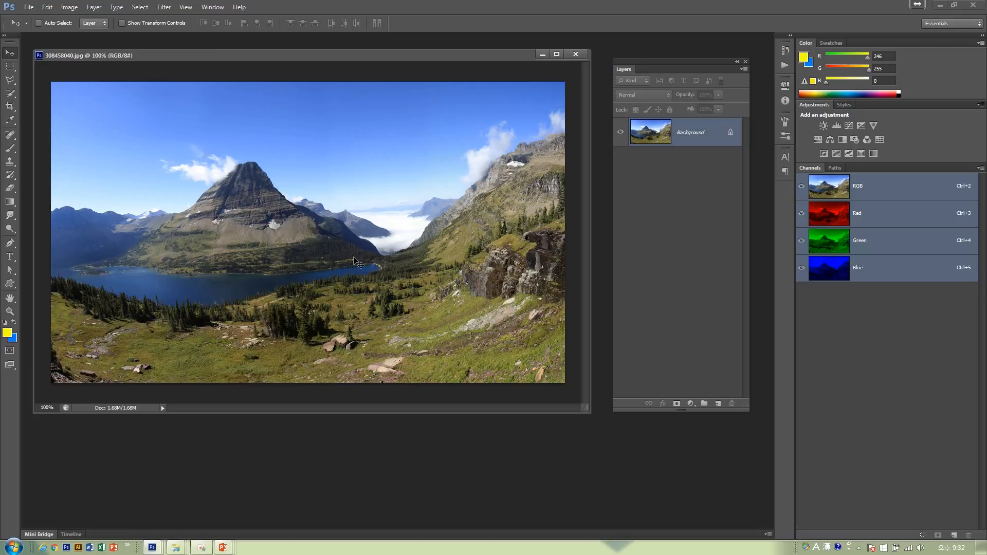
Step: View the photo with only the red channel visible, adding the green and blue channels back one by one
click(802, 216)
click(802, 216)
click(827, 228)
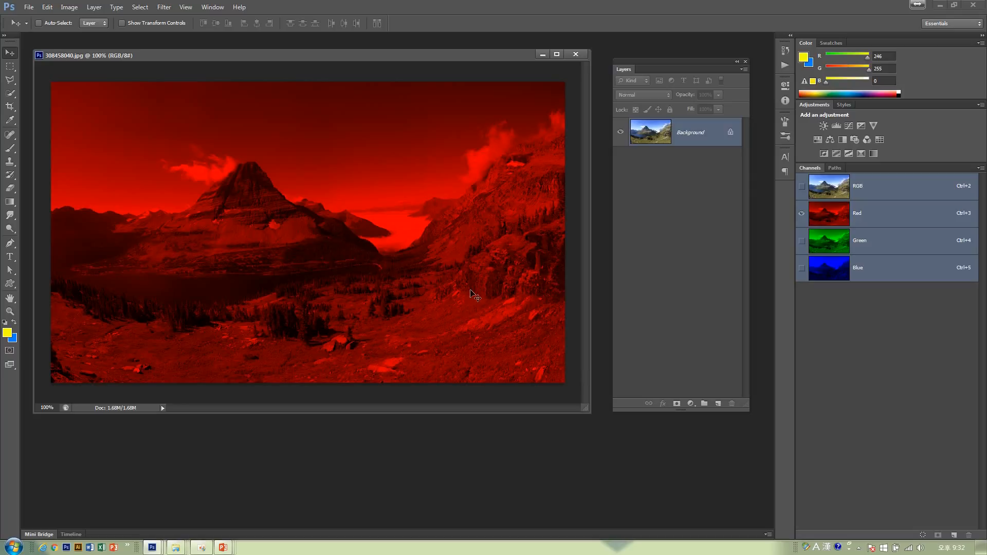
click(801, 240)
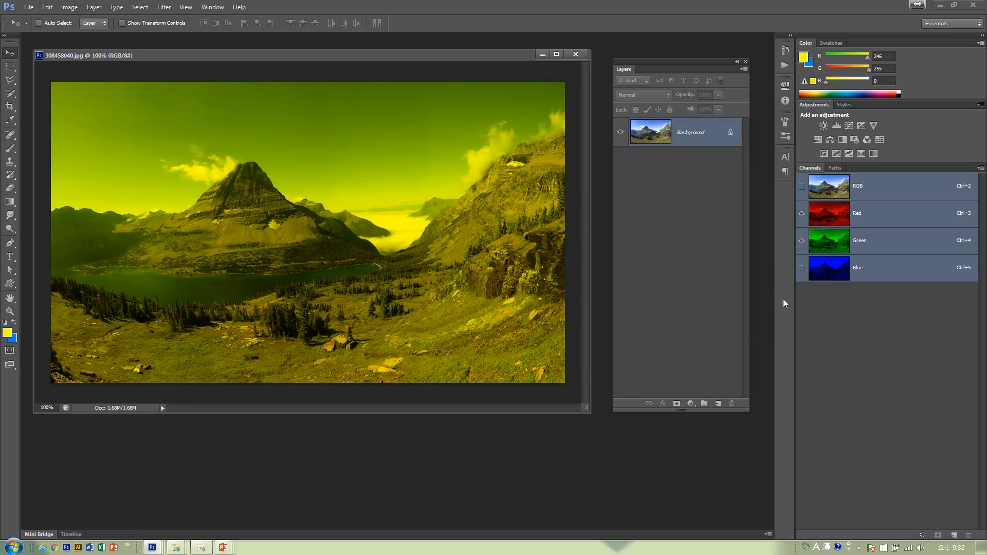
click(802, 269)
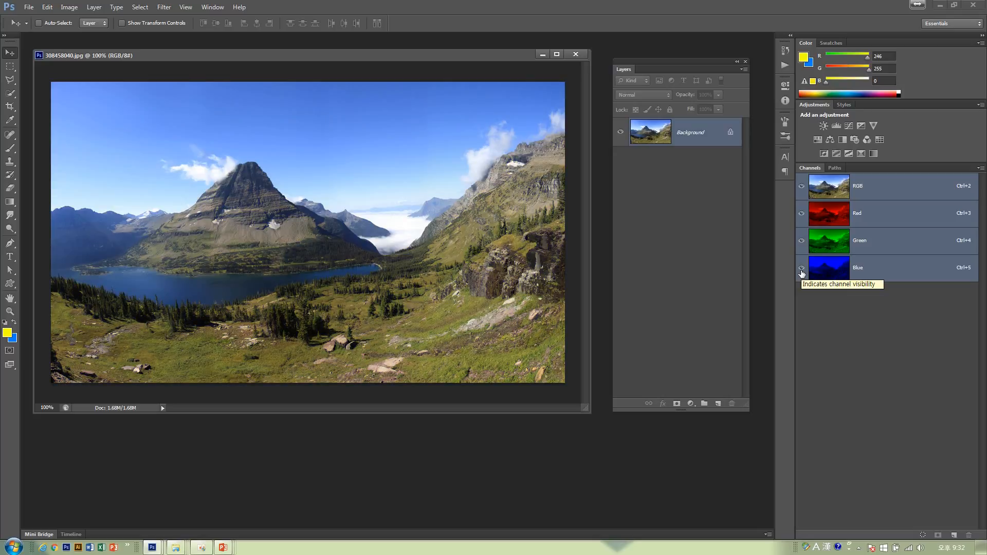
Step: View the red, green and blue channels individually and return to the RGB composite
click(880, 218)
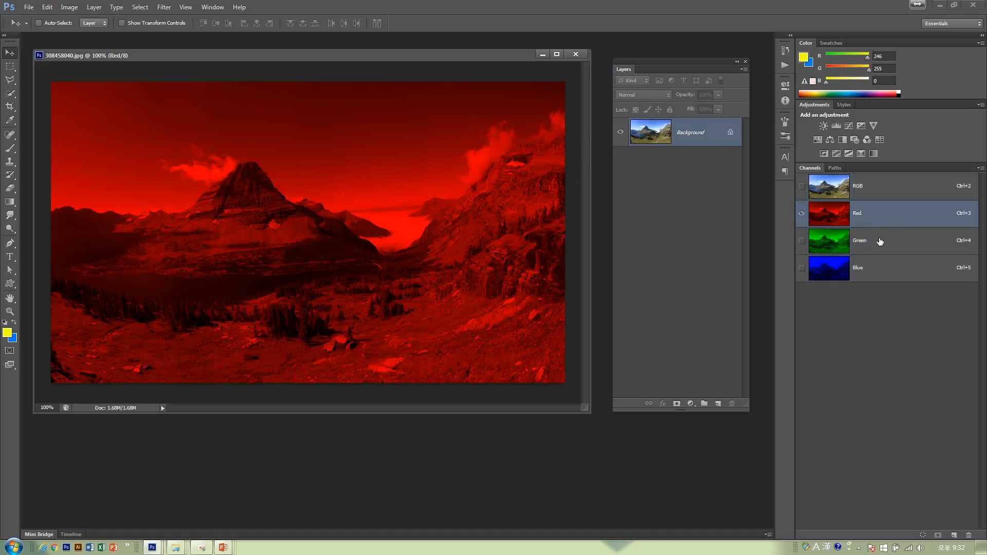
click(880, 242)
click(881, 268)
click(880, 222)
click(880, 243)
click(874, 257)
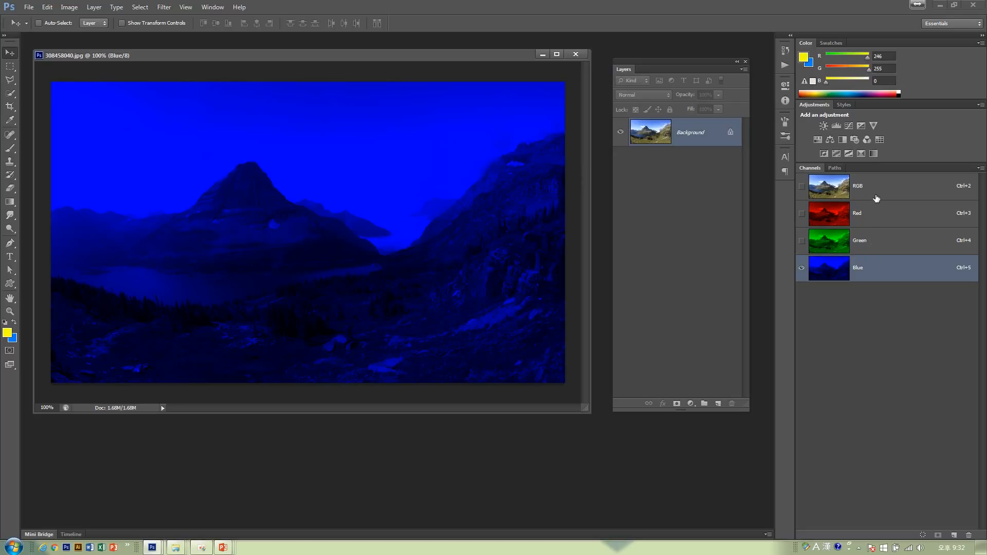
click(877, 189)
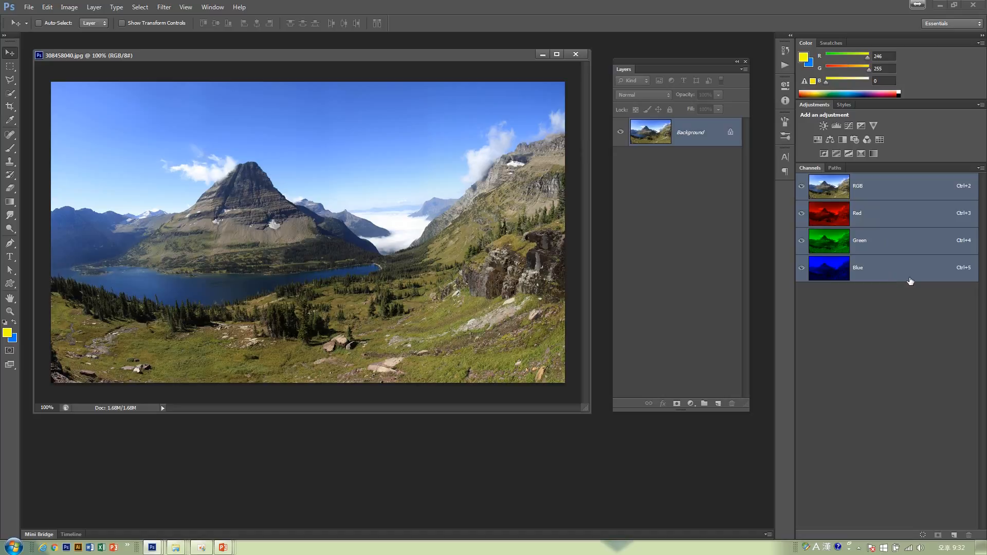
Step: Create a new alpha channel and choose pure red, ff0000, as the foreground colour
click(954, 536)
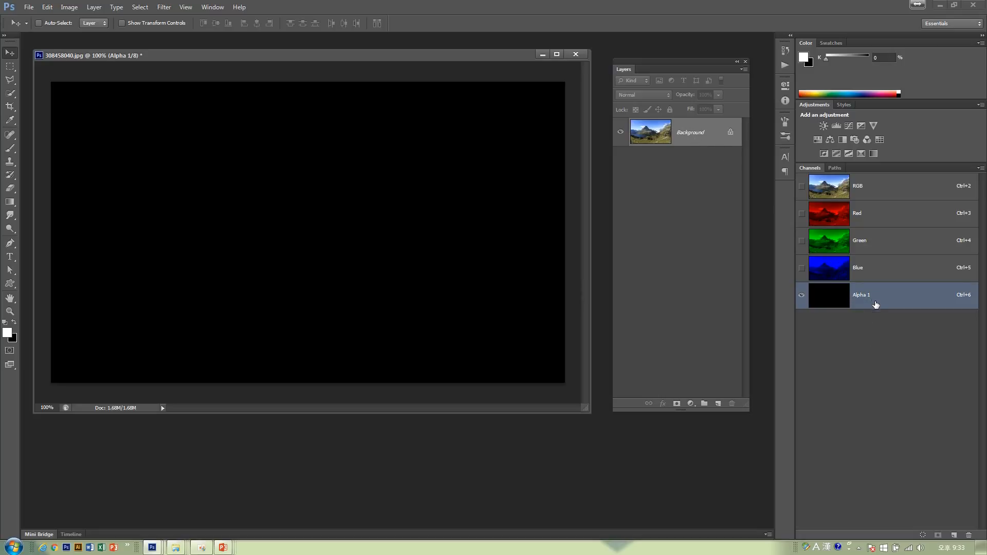
click(7, 332)
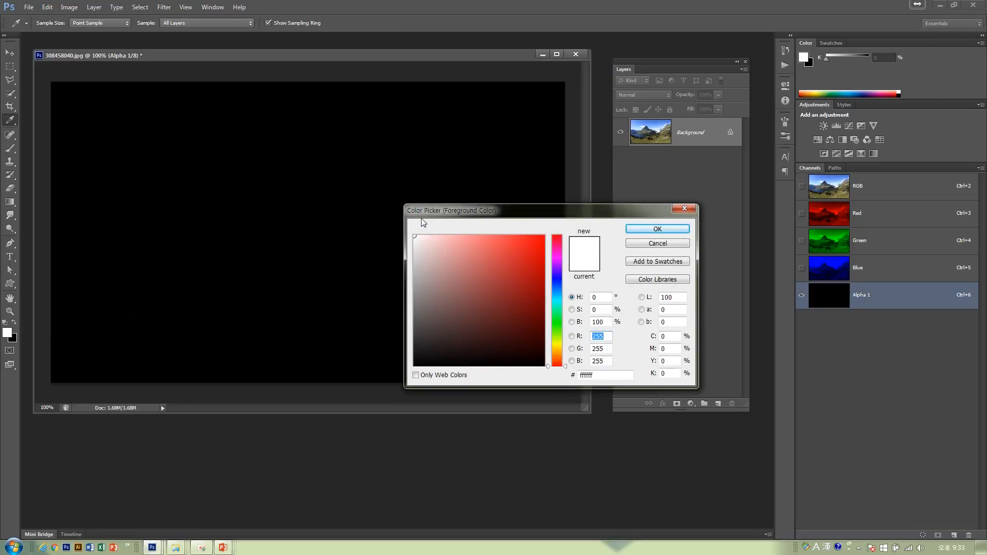
drag(541, 239, 552, 232)
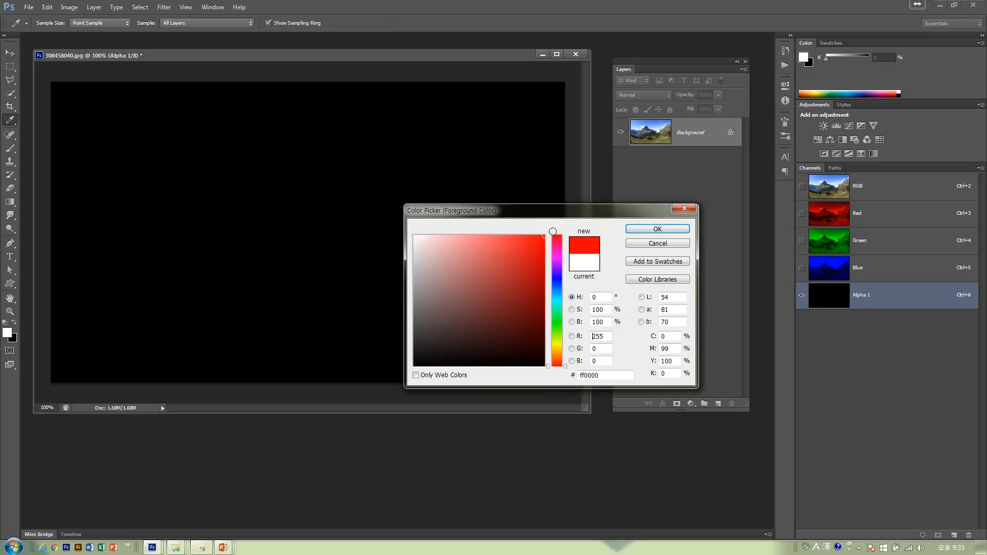
click(650, 234)
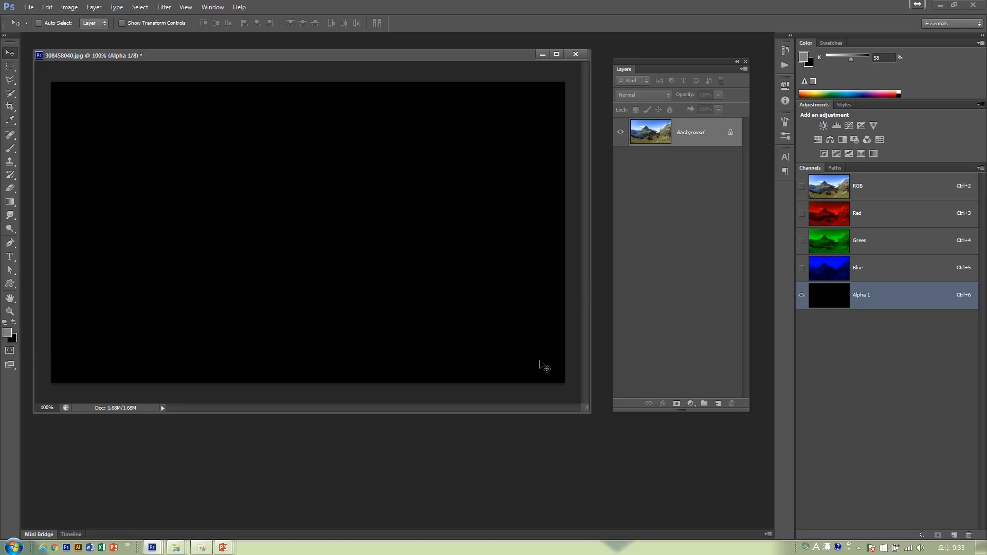
Step: Set the foreground colour to white, ffffff
click(7, 333)
drag(429, 246, 414, 235)
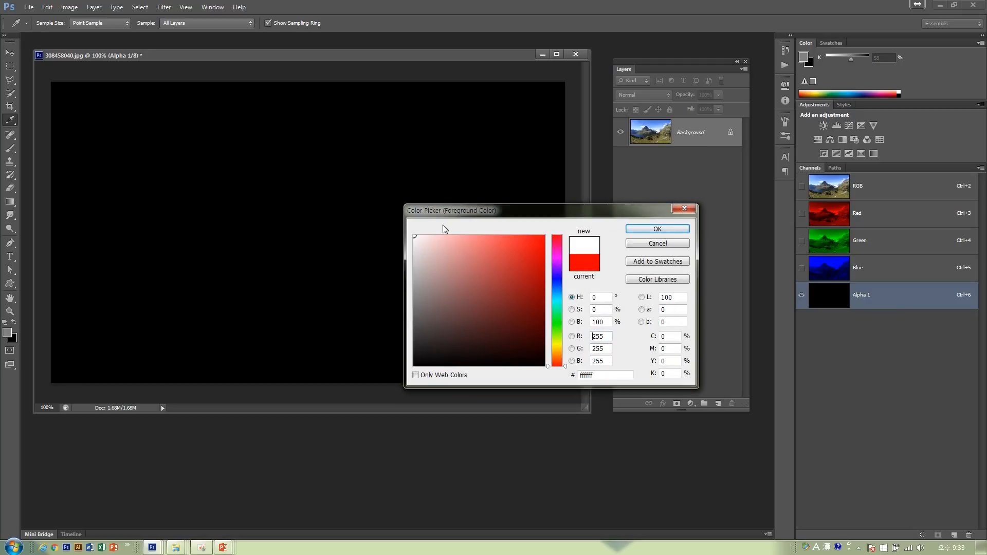
click(635, 228)
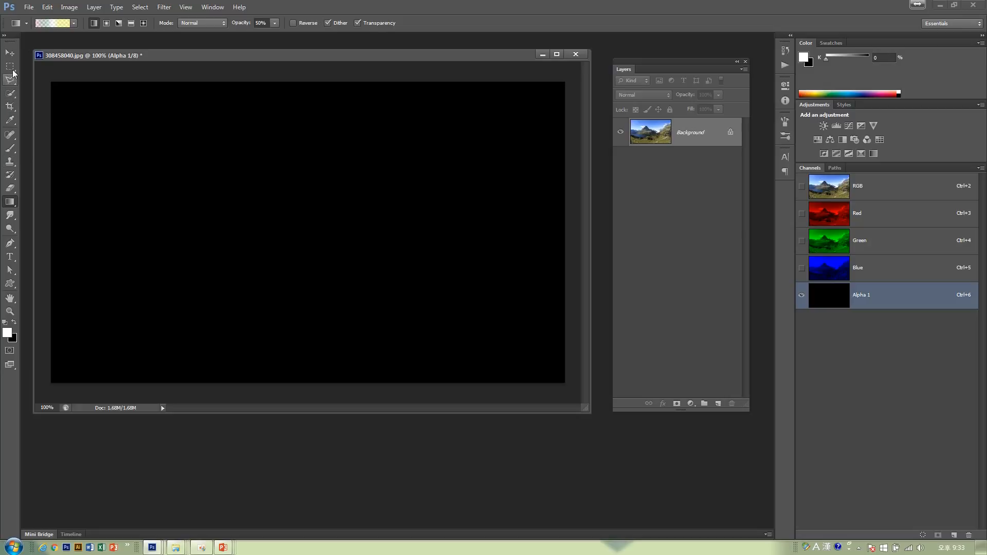
Step: Select the left half of the first alpha channel, fill it with white, and deselect
click(10, 67)
drag(51, 81, 305, 428)
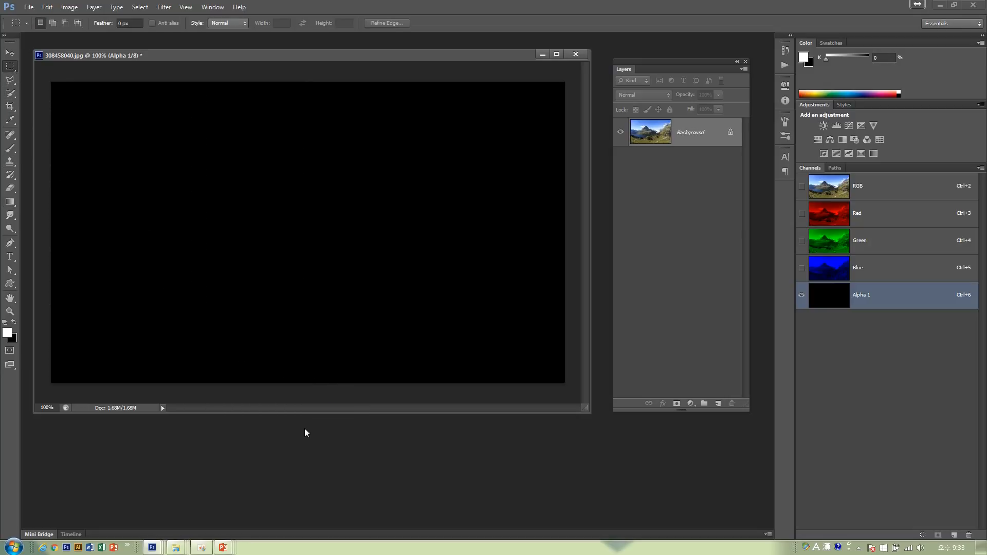
key(alt+BackSpace)
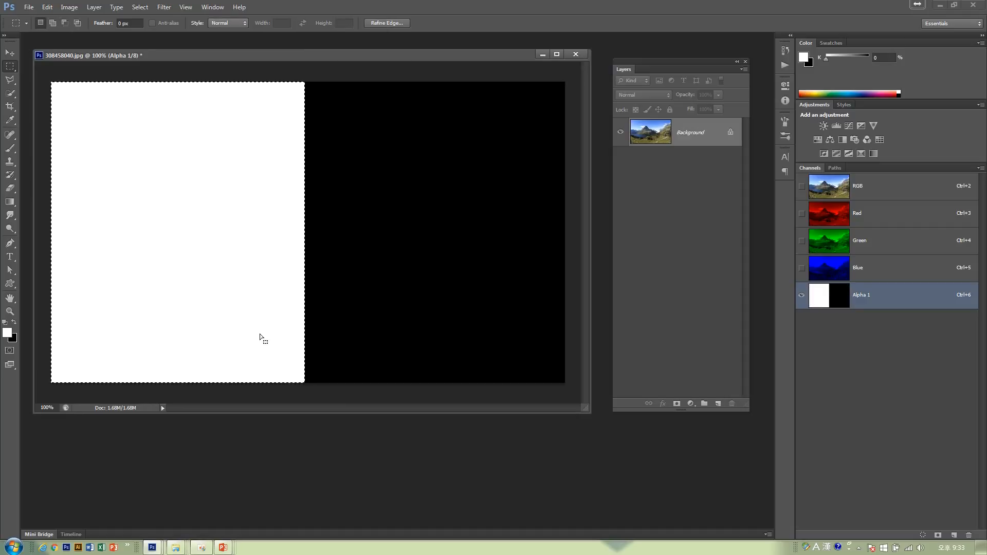
key(ctrl+d)
Step: Return to the RGB composite and load the first alpha channel as a selection
double_click(692, 142)
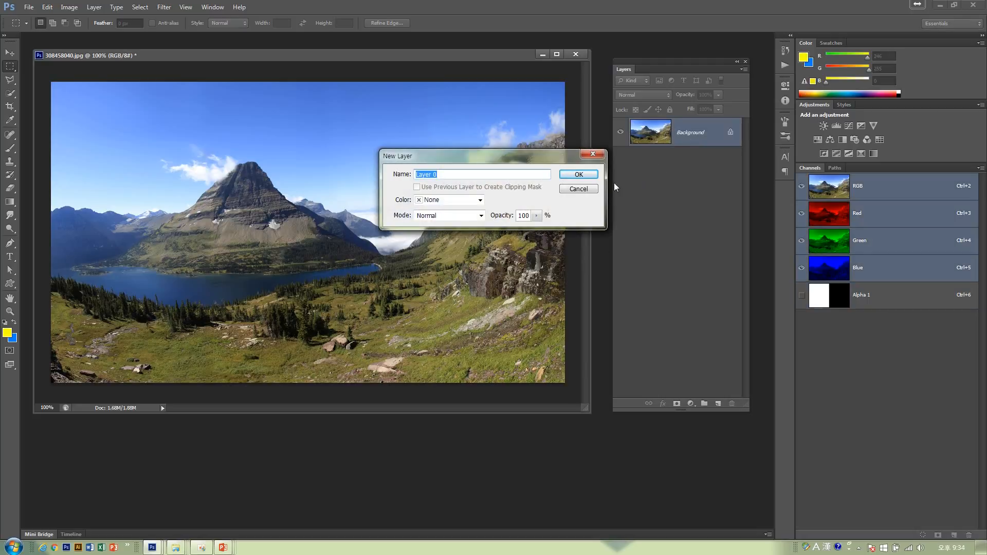
key(Escape)
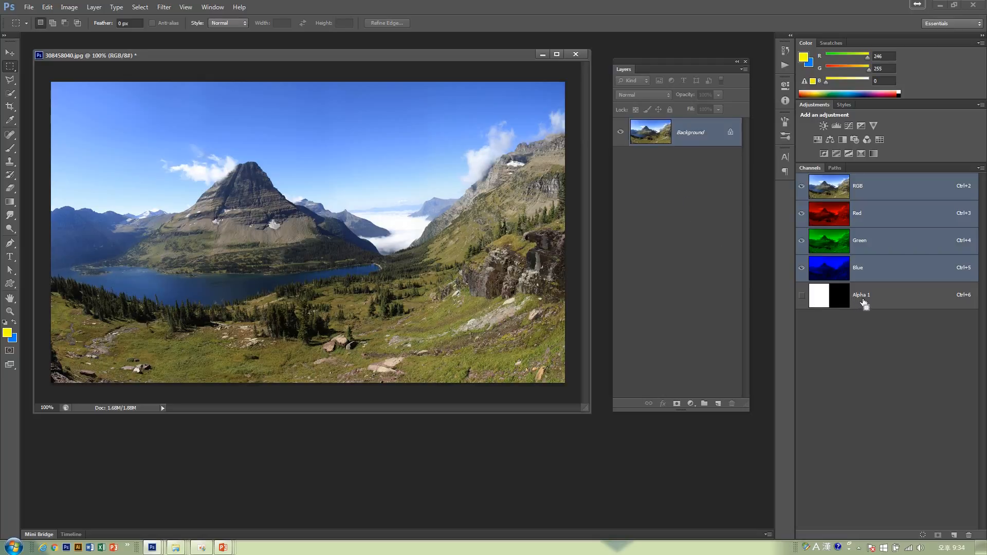
drag(863, 304, 835, 303)
ctrl+click(835, 303)
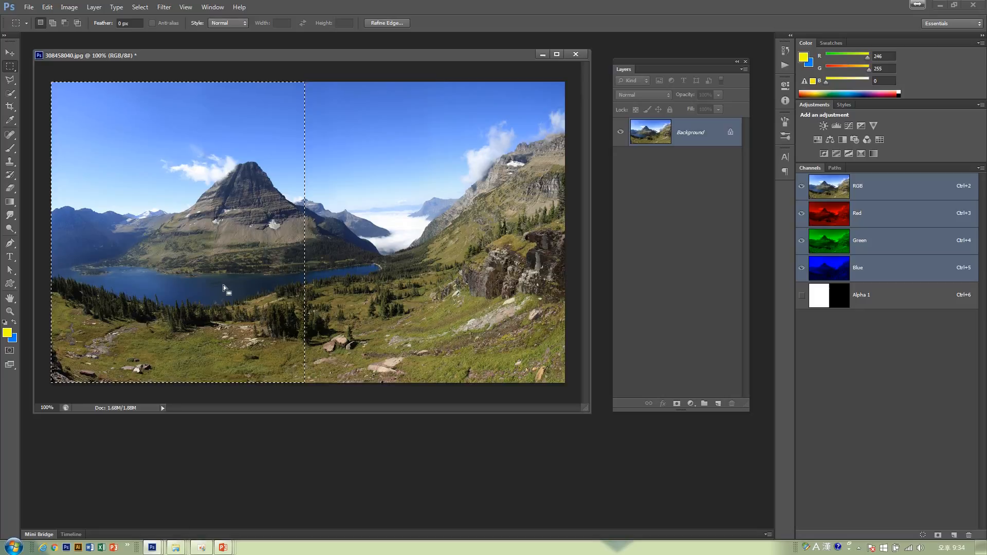
Step: Set the Gradient tool to the blue-yellow-blue preset with 100% opacity
click(9, 202)
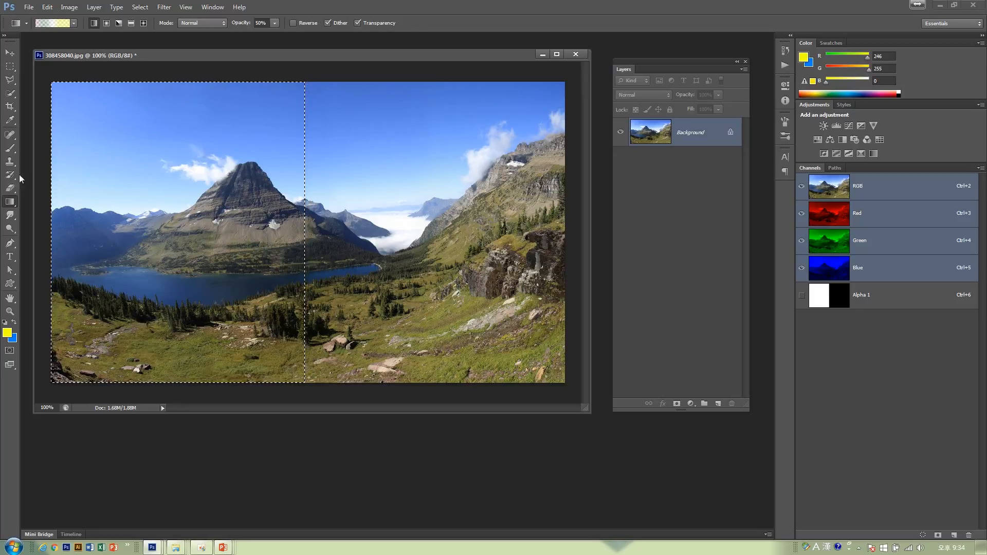
click(73, 23)
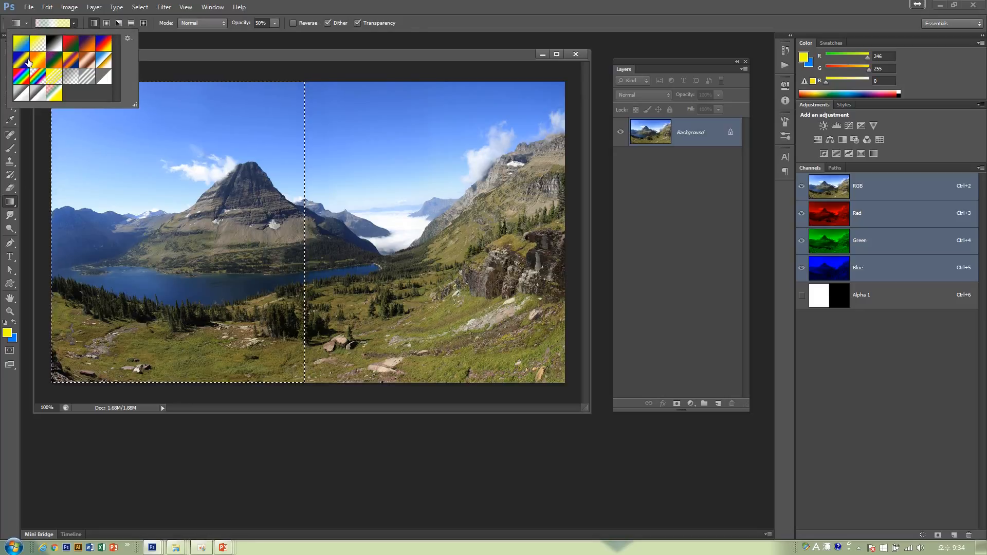
click(155, 58)
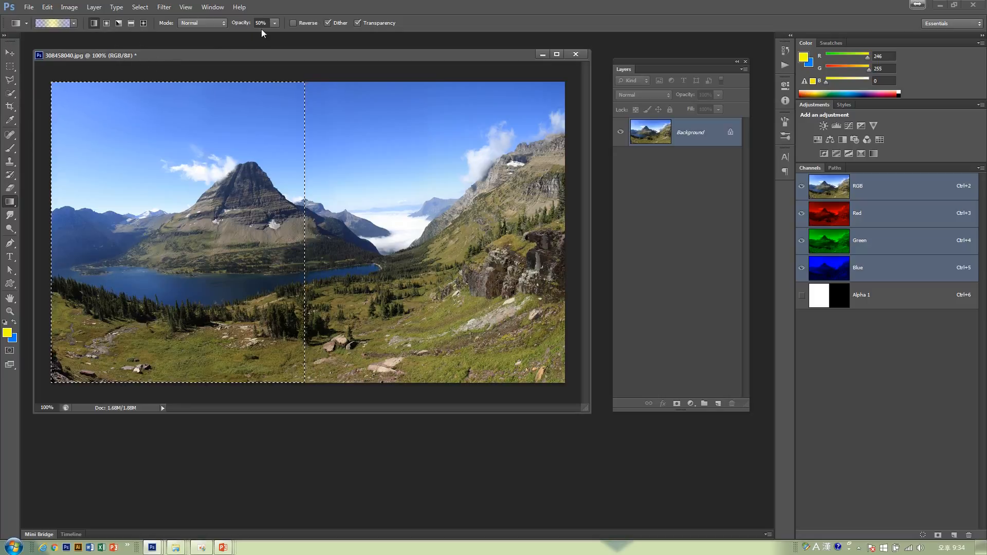
click(274, 23)
drag(272, 34, 341, 43)
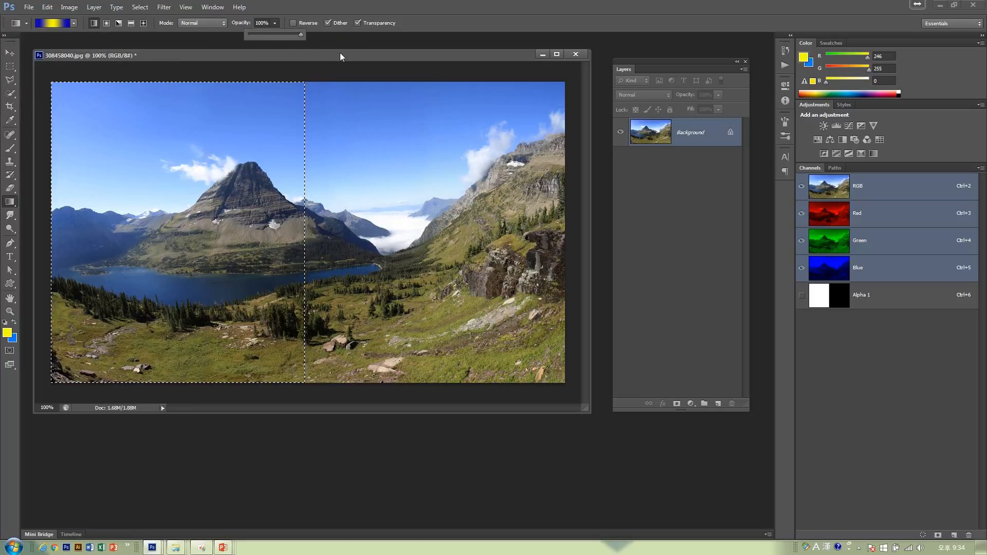
click(340, 52)
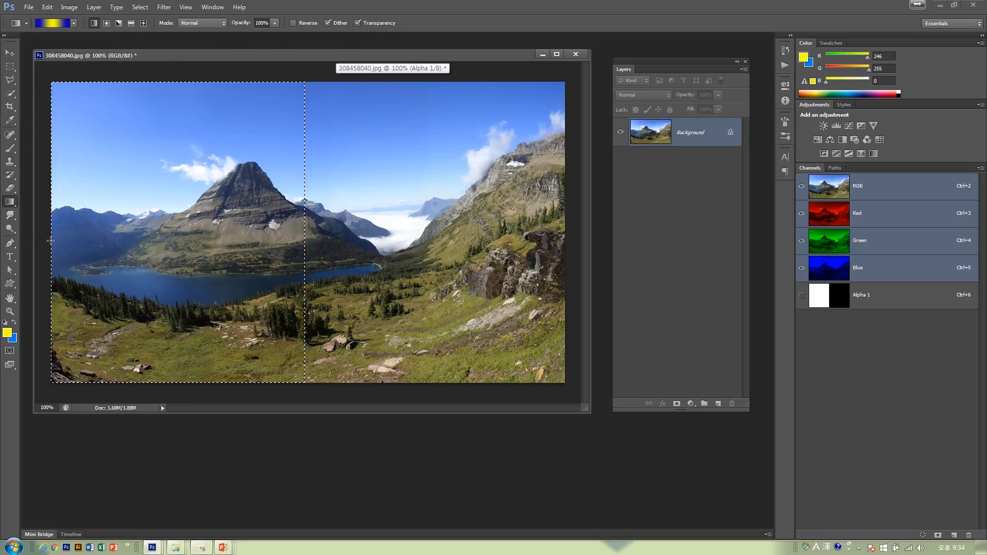
Step: Draw a horizontal blue-yellow-blue gradient across the selected left half of the photo, undo it, and deselect
drag(49, 241, 304, 244)
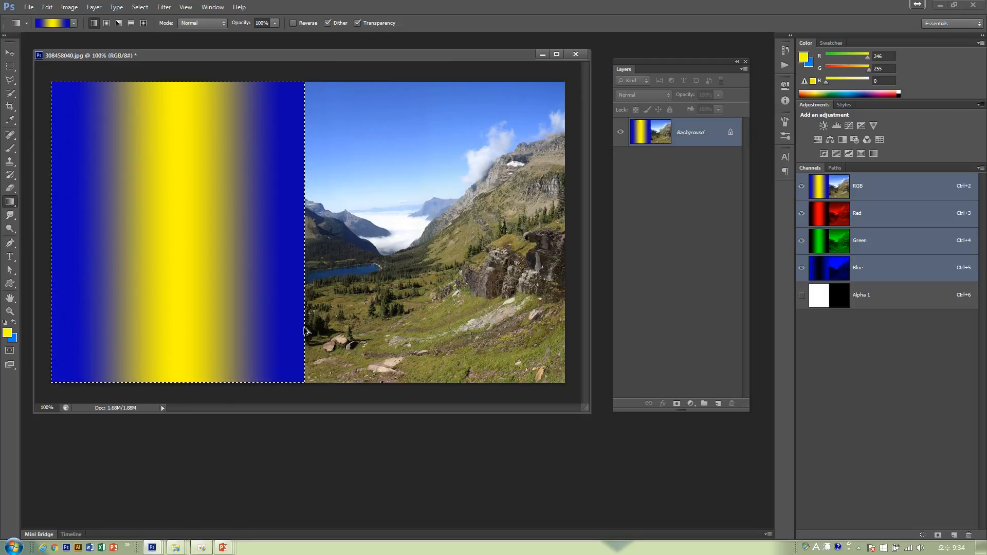
key(ctrl+z)
key(ctrl+d)
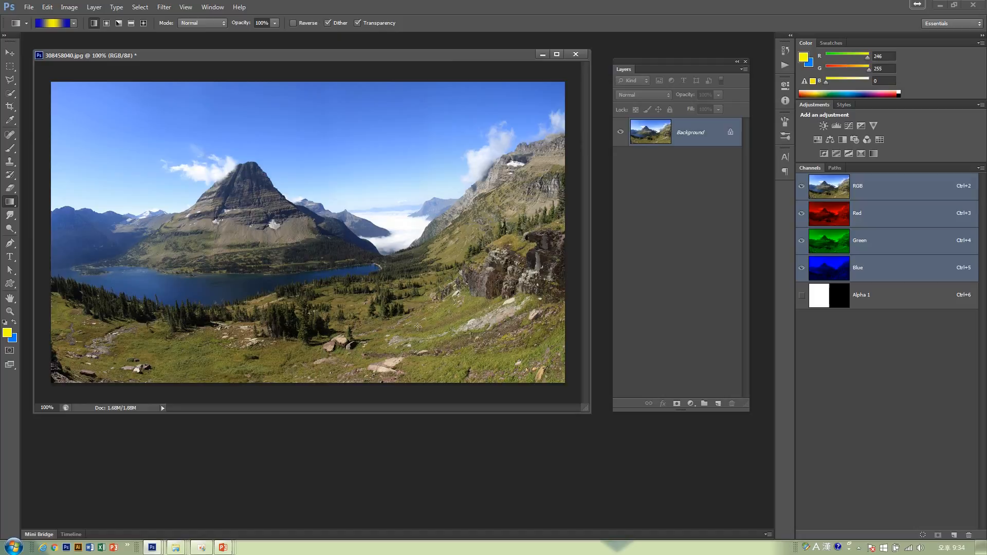
Step: Create a second alpha channel and fill it with a horizontal foreground-to-background gradient from white on the left to black on the right
click(917, 306)
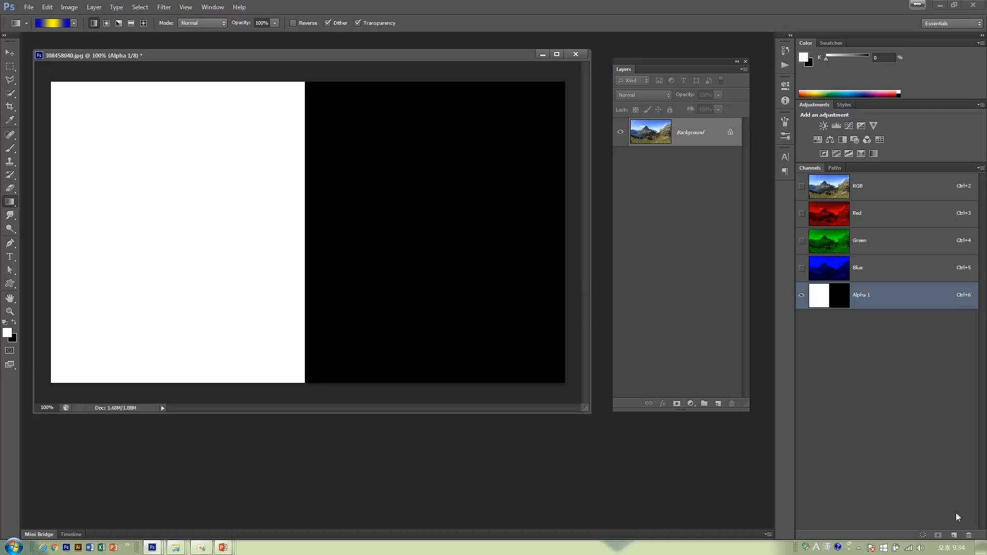
click(954, 534)
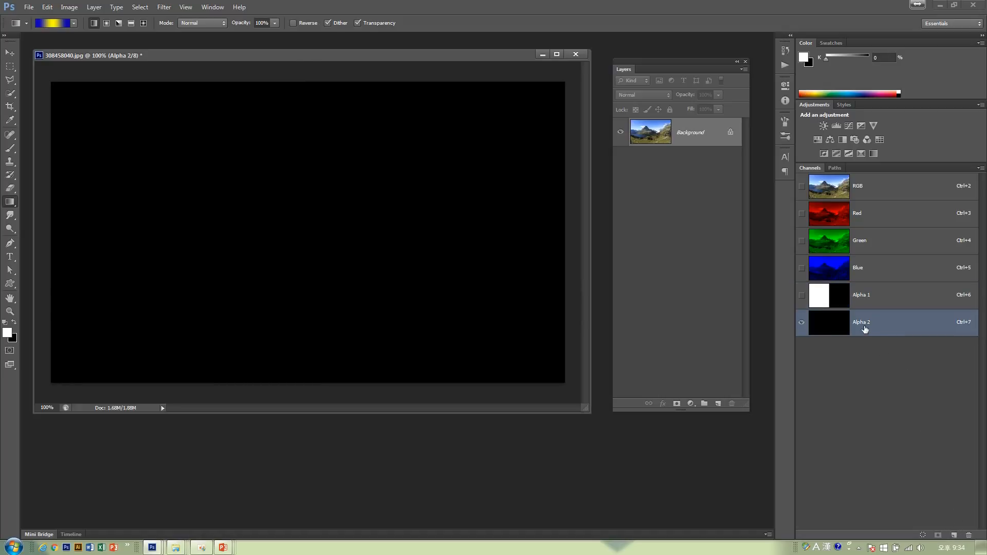
click(73, 23)
click(22, 45)
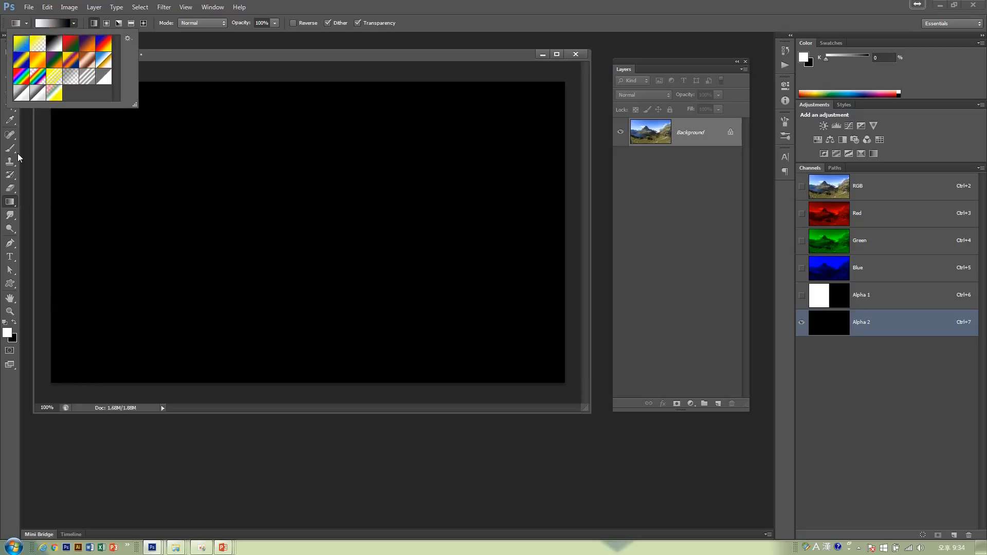
click(9, 326)
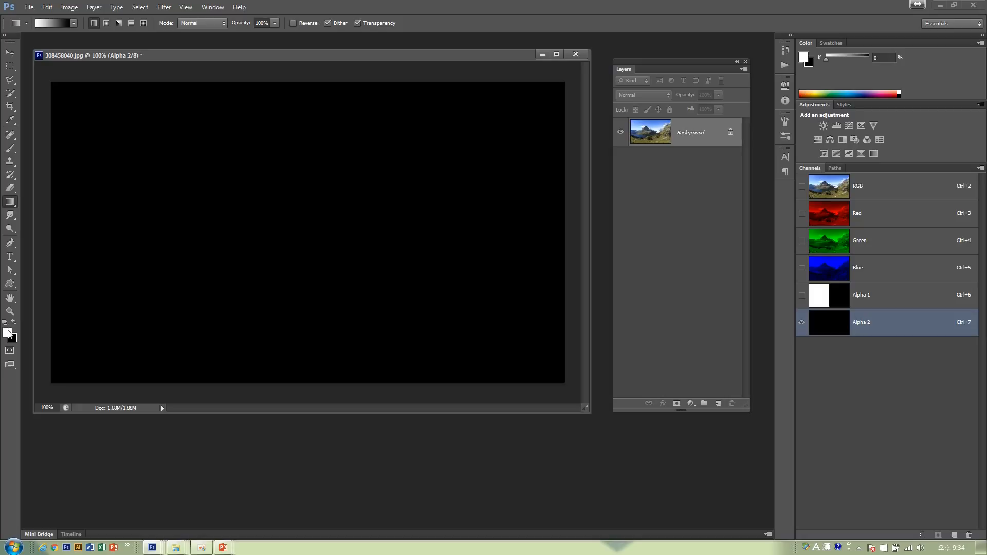
click(7, 332)
click(682, 240)
drag(50, 226, 566, 228)
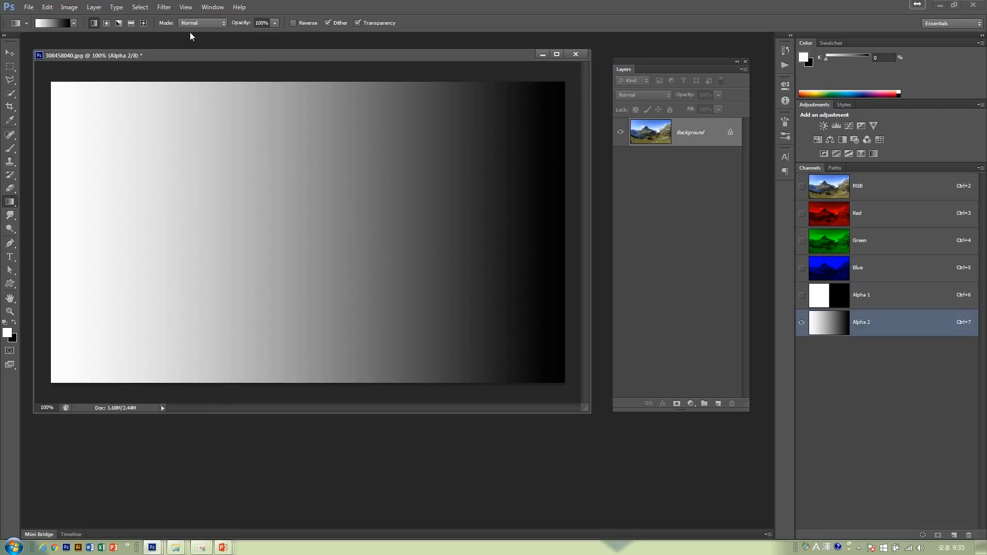
Step: Show the RGB composite again and load the second alpha channel's gradient as a selection
click(140, 7)
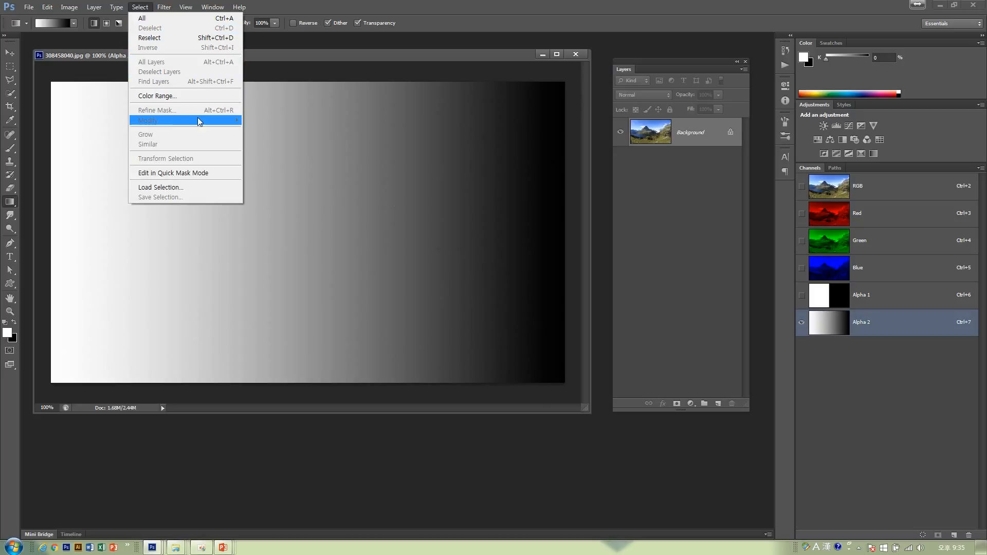
click(300, 59)
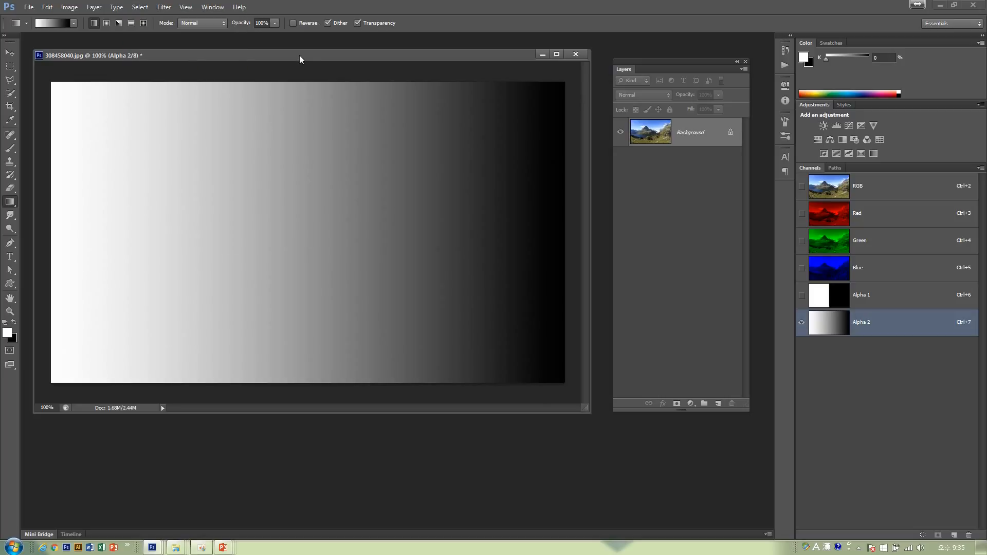
double_click(690, 145)
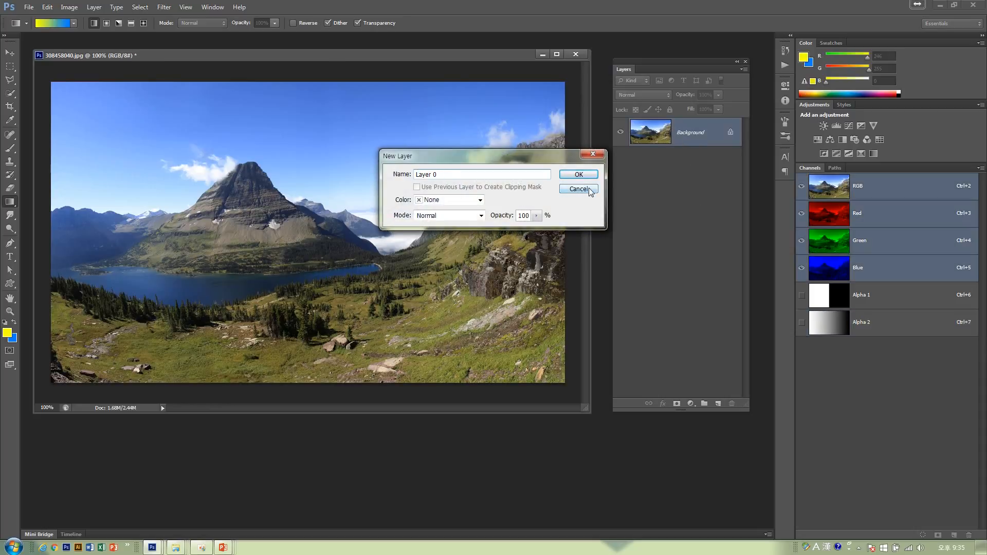
click(578, 189)
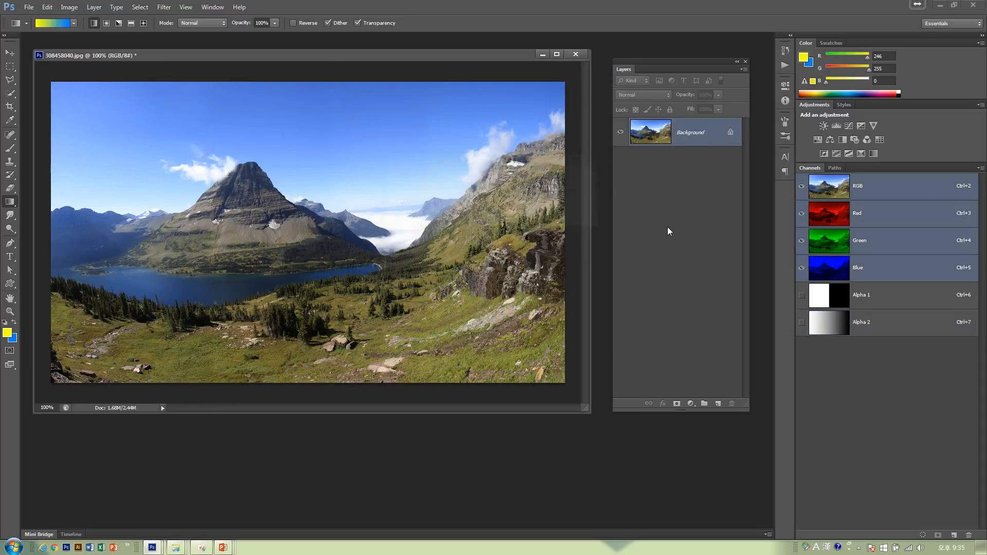
ctrl+click(828, 327)
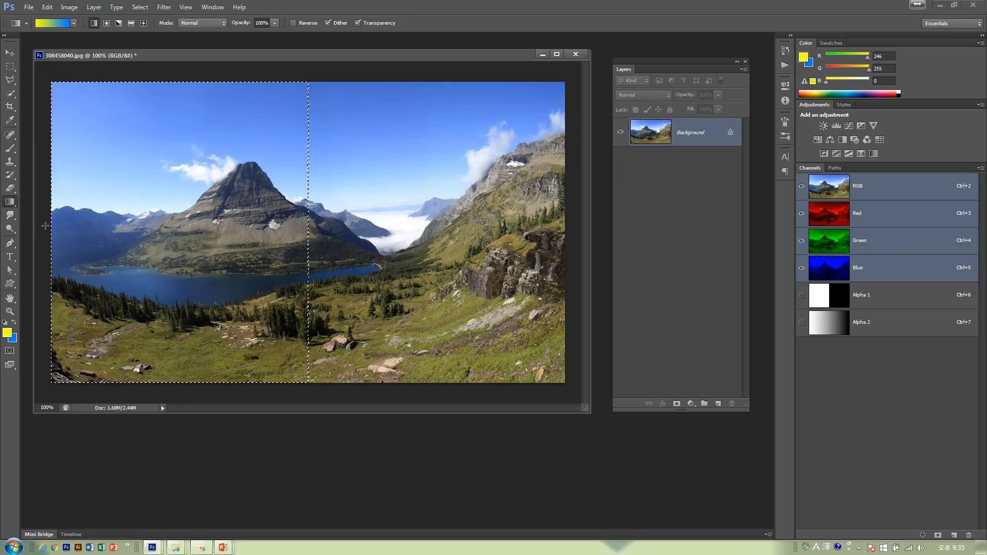
Step: Draw a yellow-to-blue linear gradient from the photo's left edge to its middle through the loaded selection, and deselect
drag(50, 225, 112, 229)
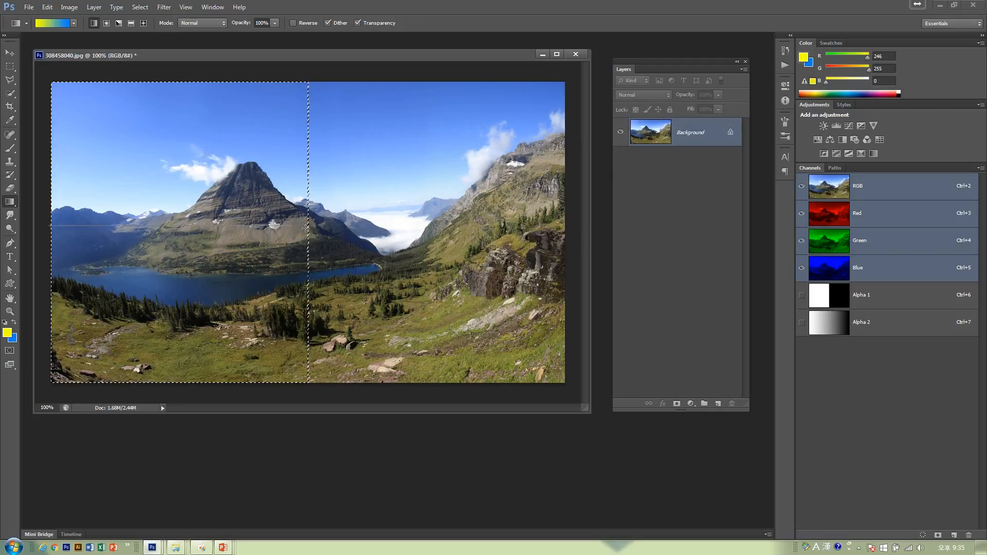
drag(309, 227, 308, 228)
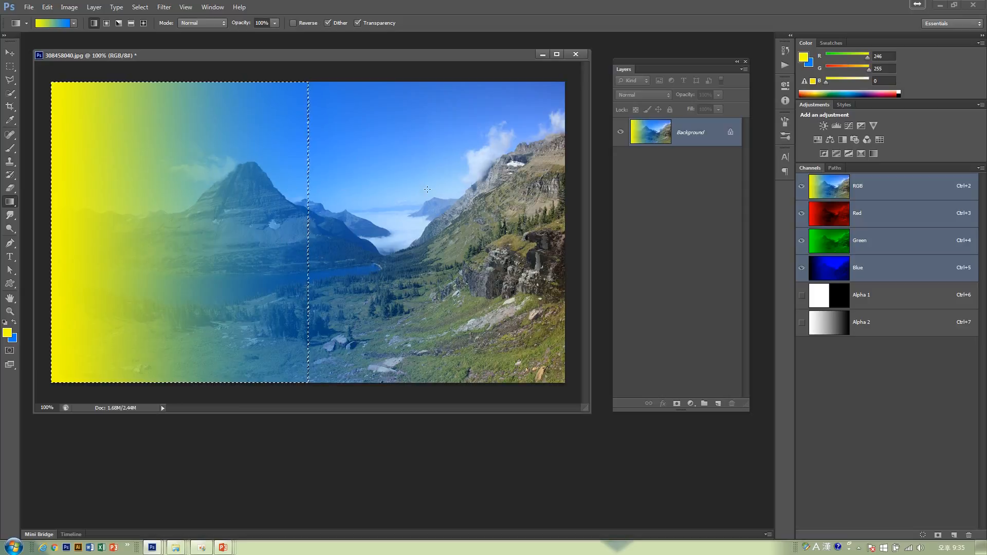
key(ctrl+d)
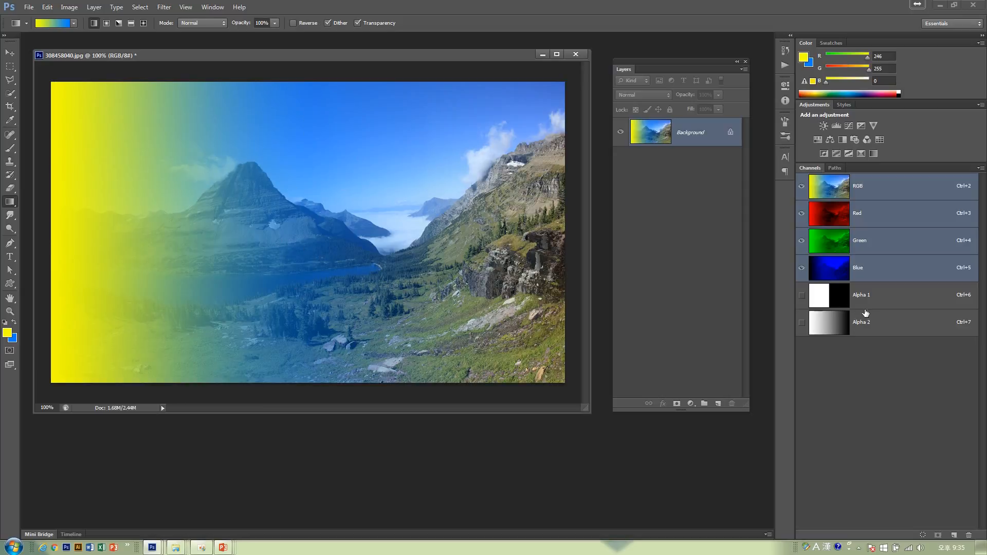
Step: Check the second alpha channel, return to the composite, undo the yellow-to-blue gradient, and clear the selection
click(870, 322)
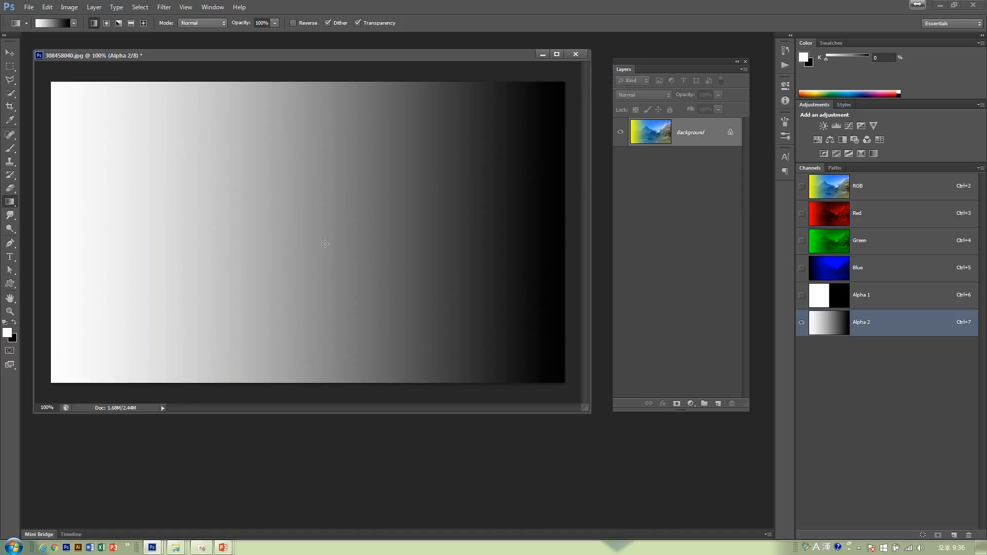
double_click(695, 140)
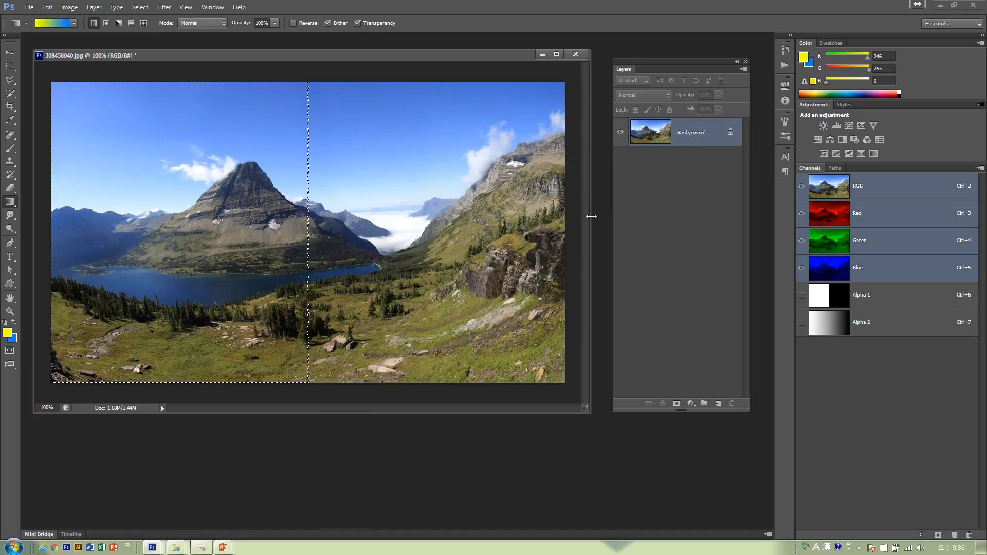
key(ctrl+d)
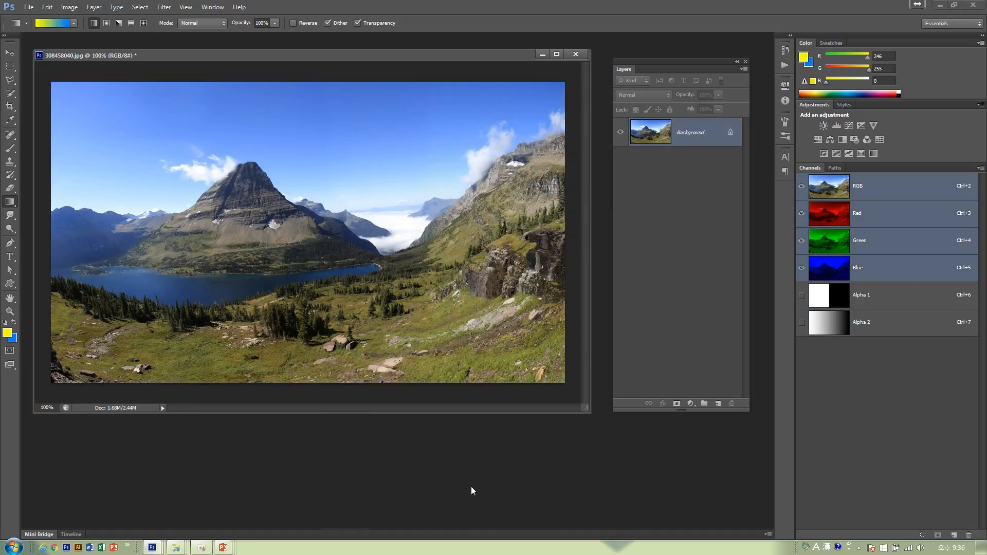
Step: Open 342352304.jpg from the res folder and float it in its own window beside the mountain photo
key(ctrl+o)
click(536, 154)
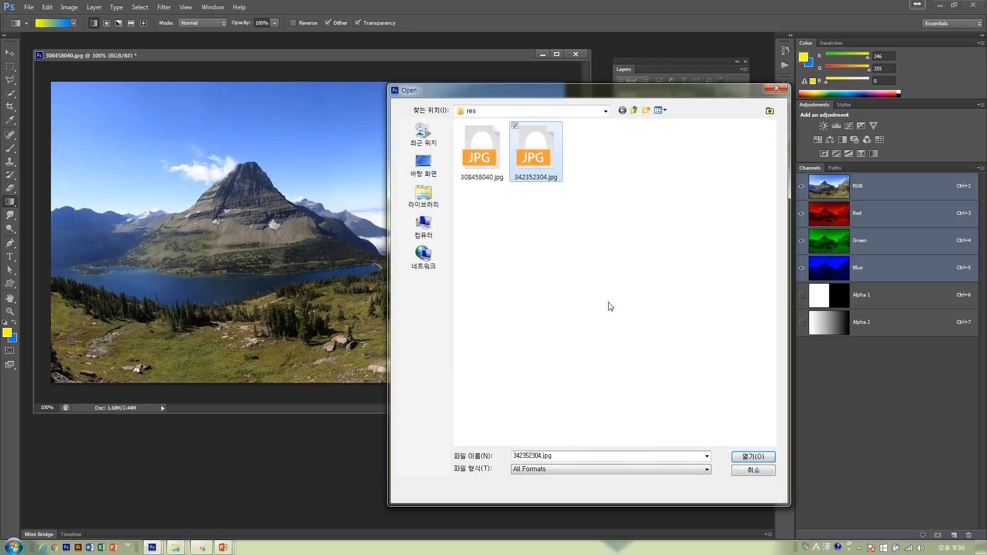
click(751, 457)
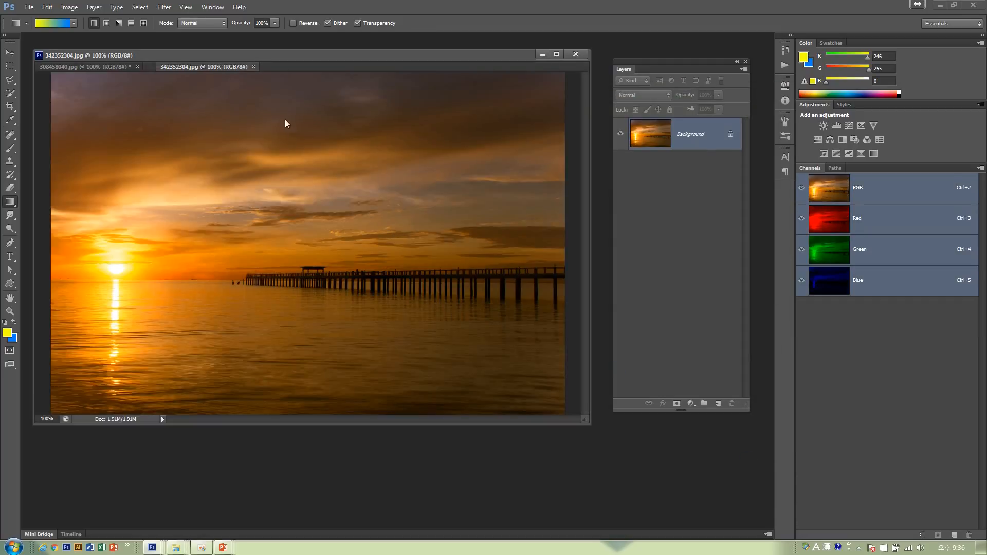
drag(204, 67, 443, 257)
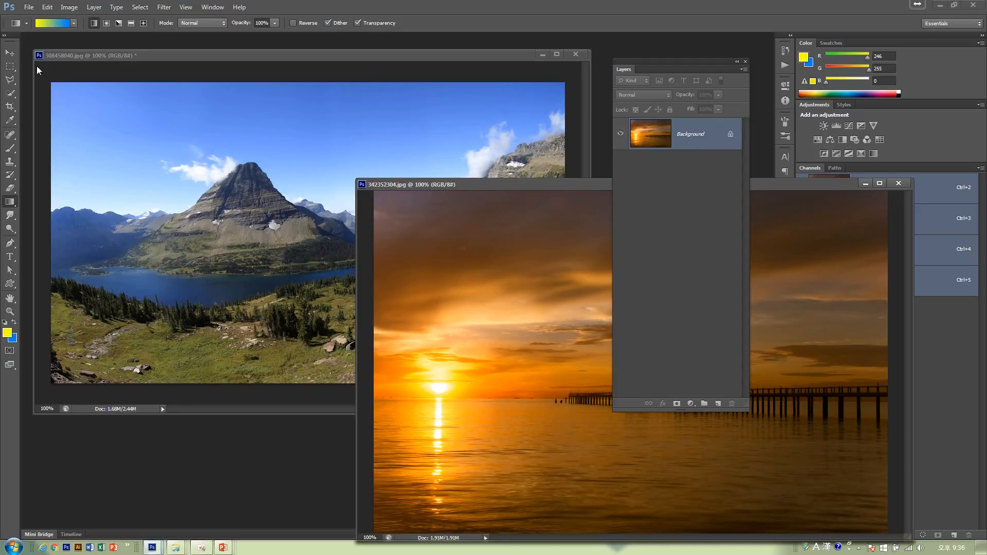
Step: Copy the sunset photo into 308458040.jpg as a new layer covering the canvas, and close the sunset document
click(10, 52)
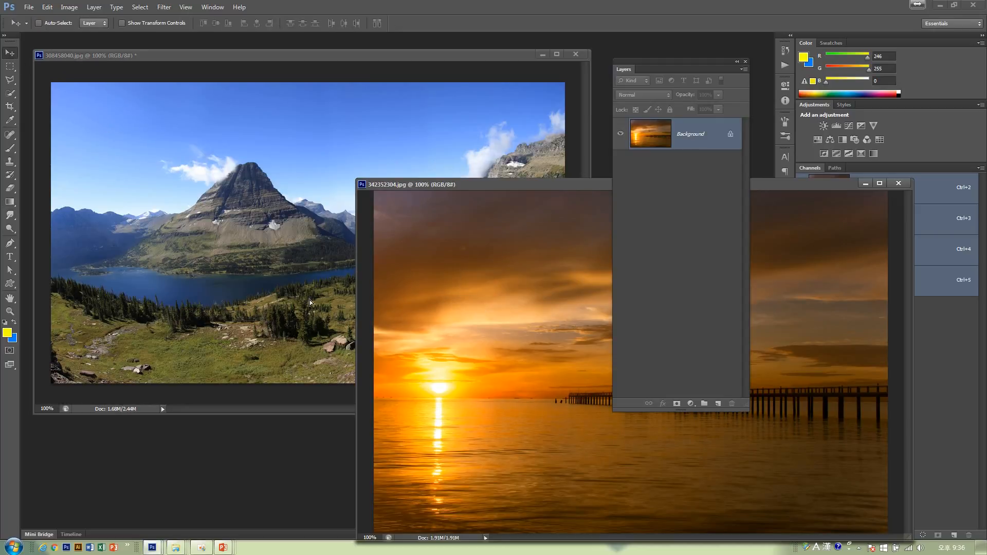
drag(310, 300, 309, 303)
click(435, 452)
drag(516, 187, 97, 223)
click(513, 218)
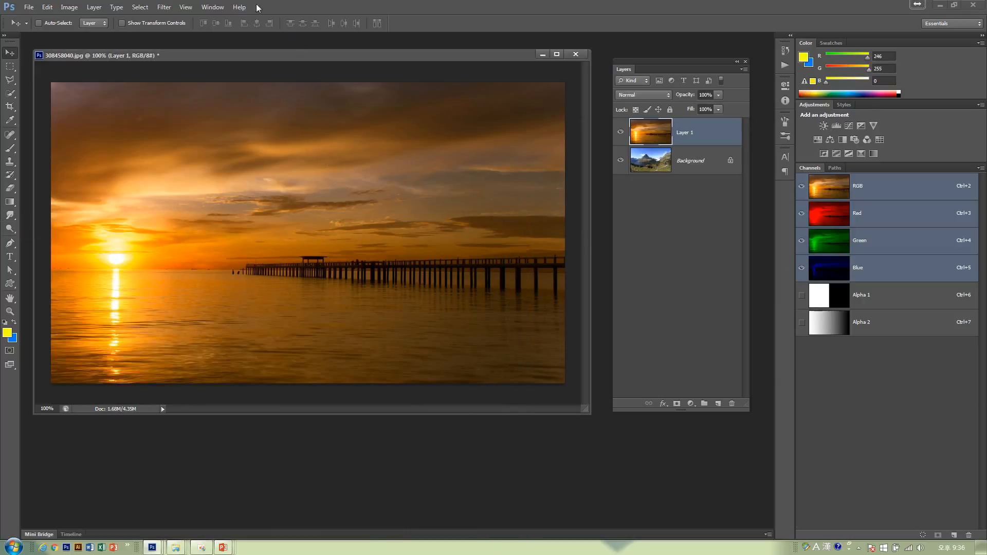
Step: Look at the finished composite in 11_1_02.psd and switch back to 308458040.jpg
click(213, 7)
click(234, 314)
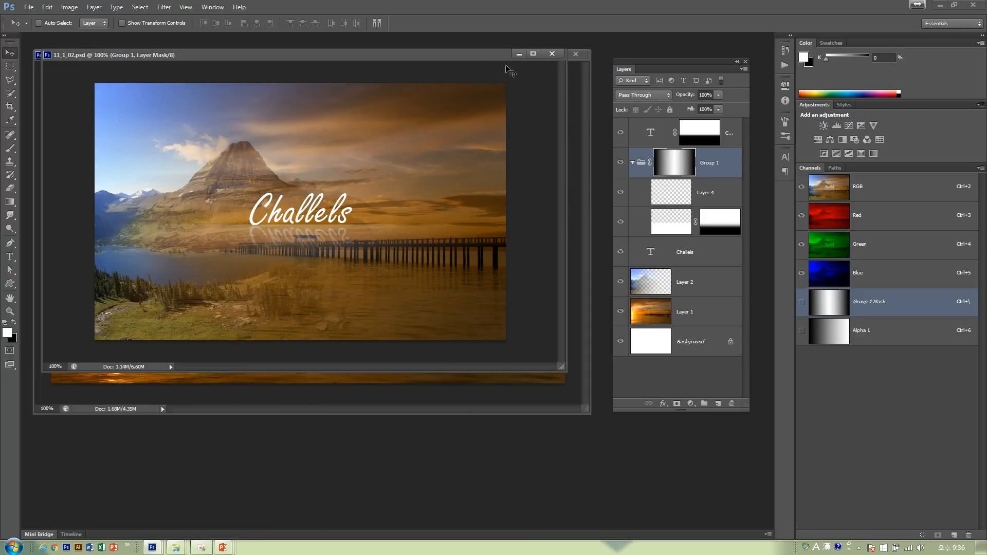
key(ctrl+Tab)
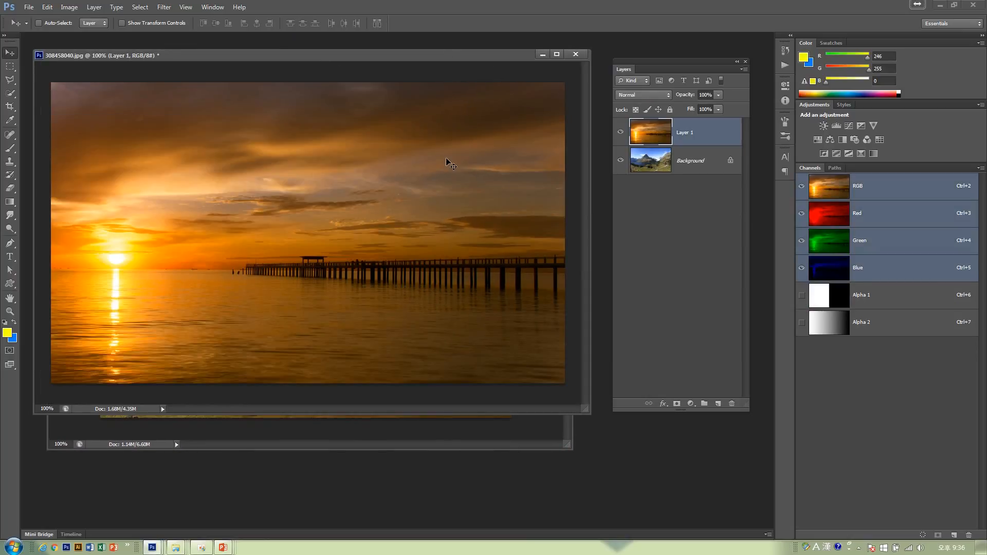
Step: Add a layer mask to the sunset layer and draw a foreground-to-background gradient on it from the right edge to the left edge
click(677, 404)
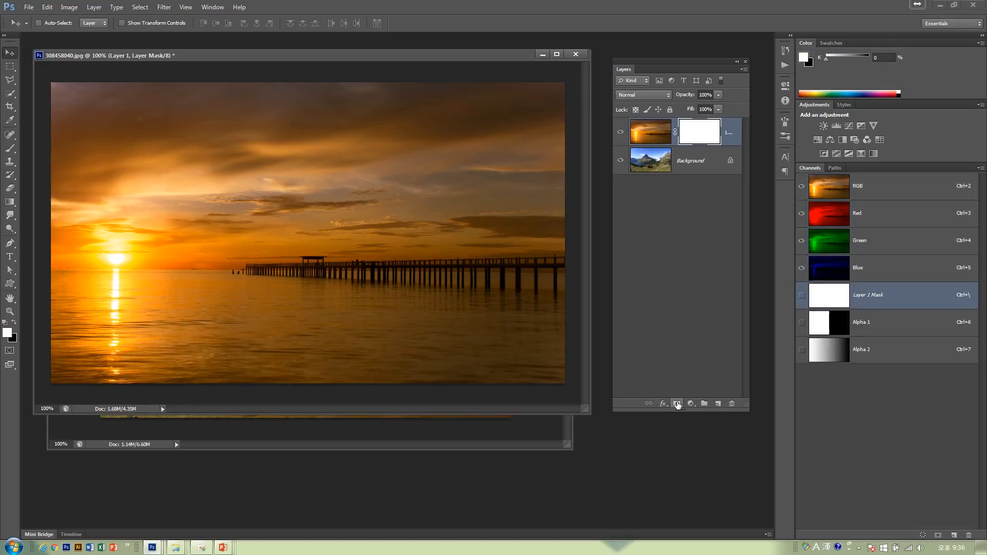
click(12, 201)
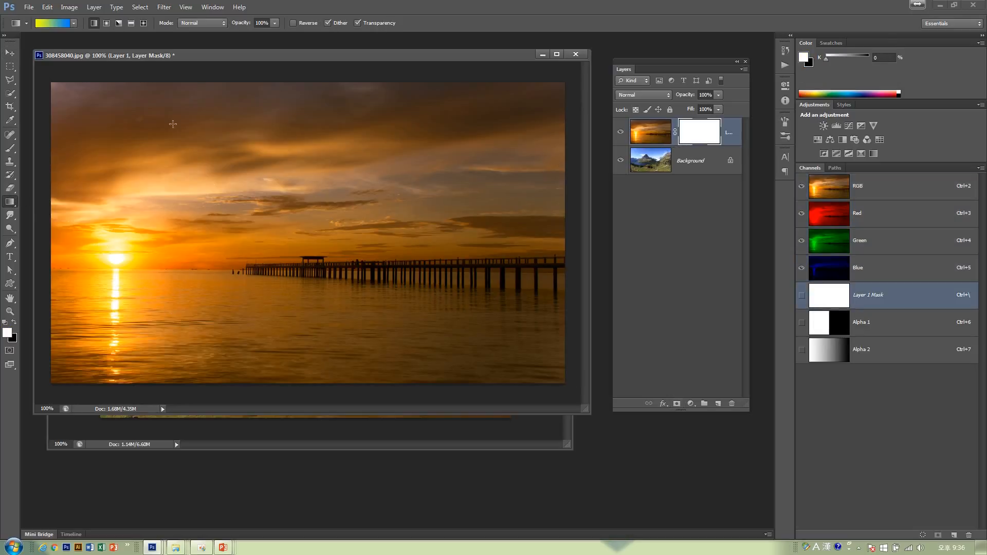
click(74, 23)
click(21, 44)
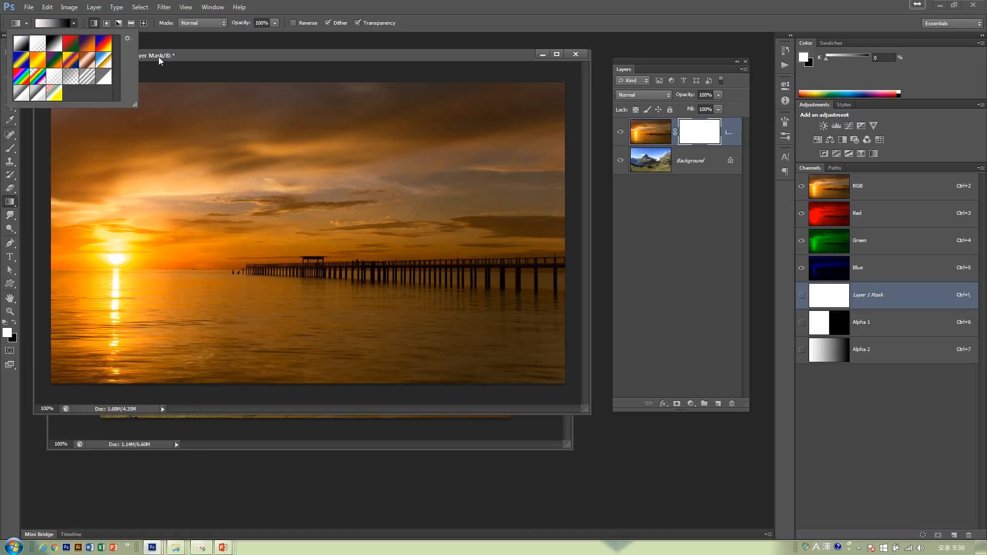
click(159, 60)
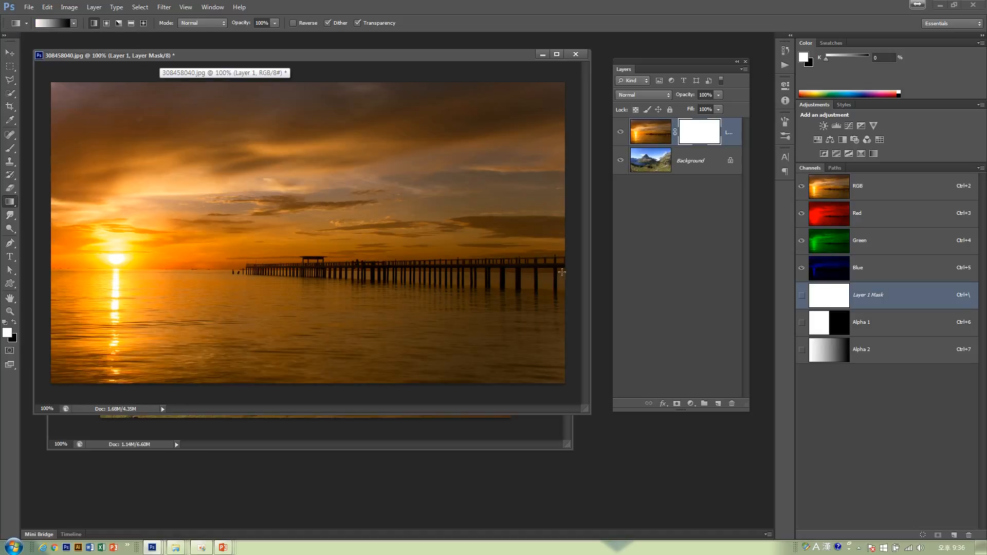
drag(566, 262, 51, 267)
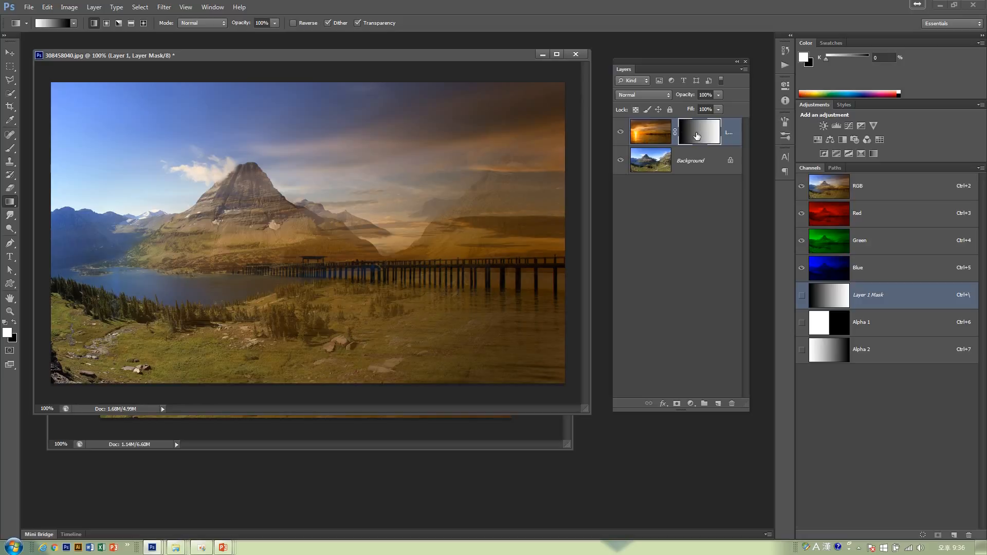
Step: Undo the mask gradient and step back until the sunset layer has no layer mask
key(ctrl+z)
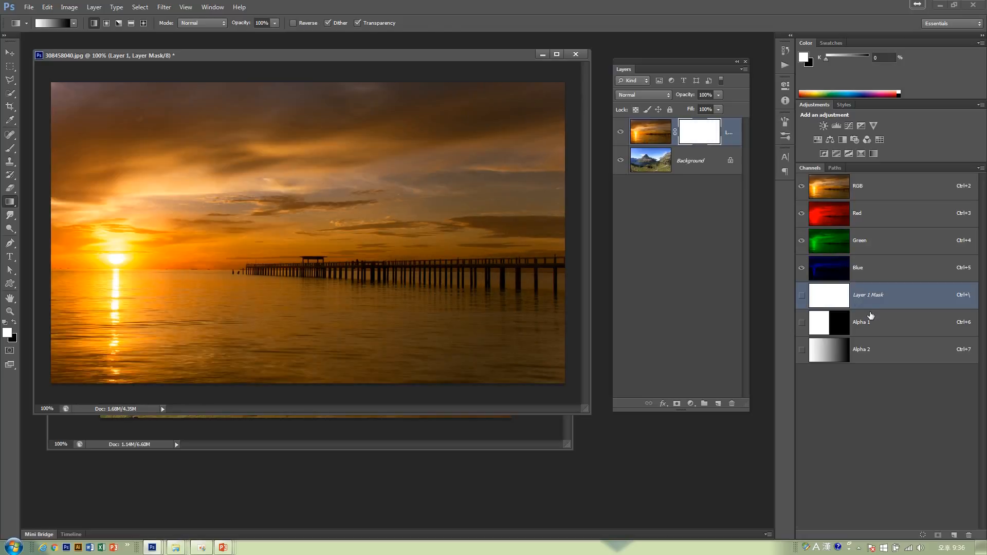
click(877, 320)
click(708, 140)
key(ctrl+alt+z)
Step: Delete the Alpha 1 and Alpha 2 channels together
click(874, 293)
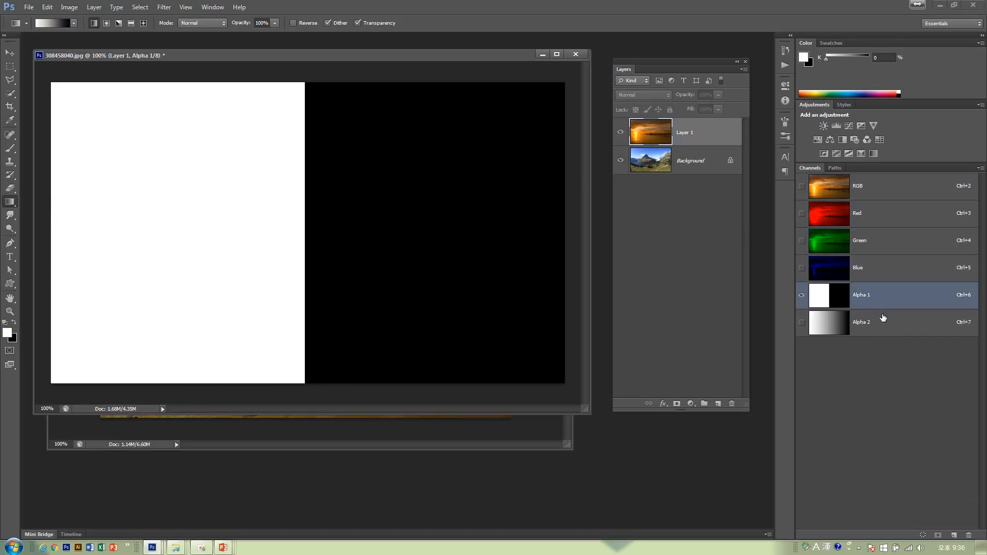
shift+click(874, 321)
drag(895, 304, 969, 535)
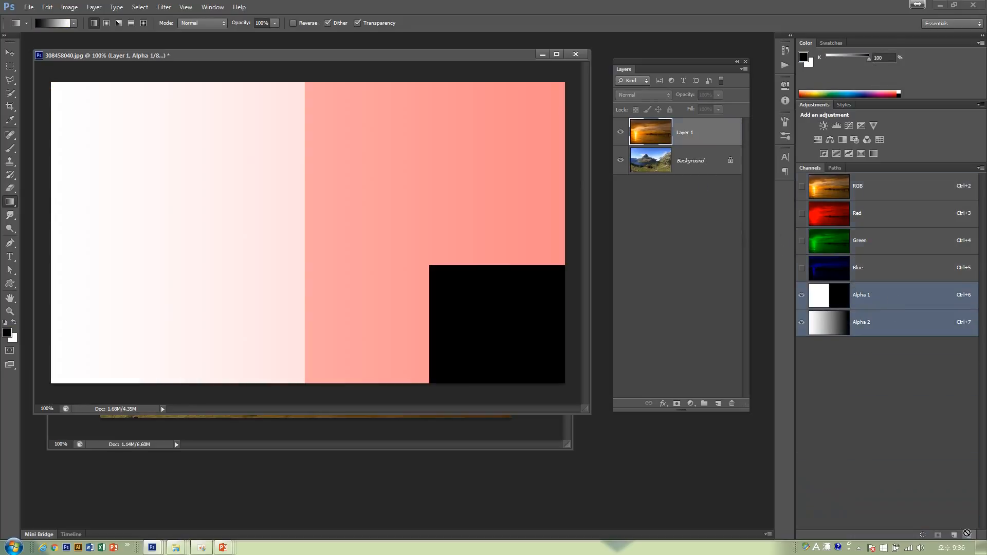
Step: Create a new alpha channel, draw a horizontal white-to-black gradient in it from right edge to left edge, and return to the sunset layer
click(954, 536)
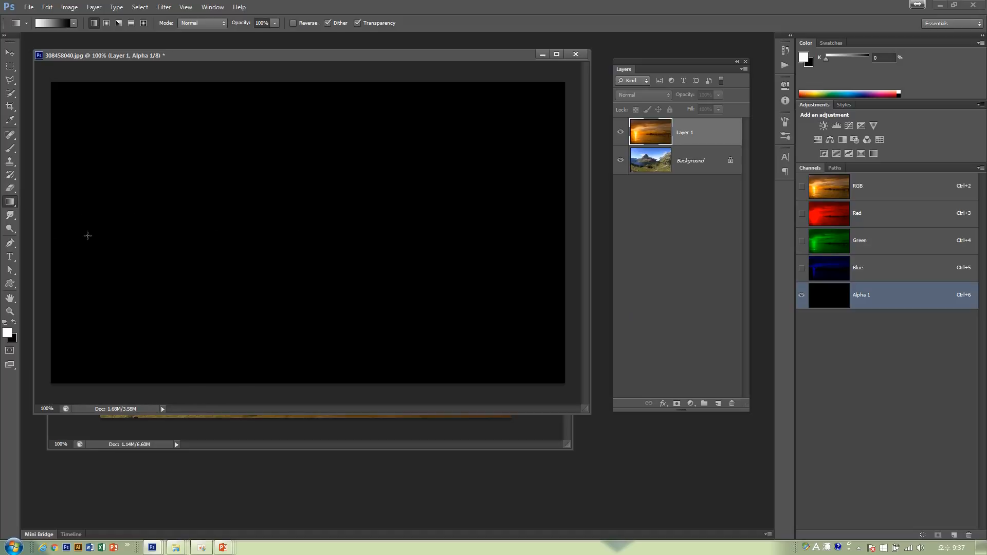
drag(565, 258, 52, 254)
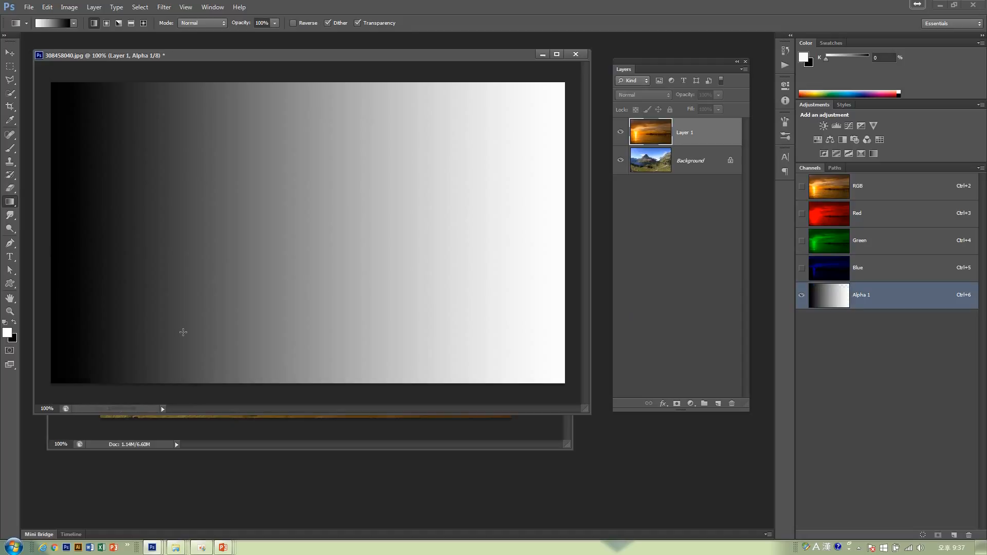
click(690, 145)
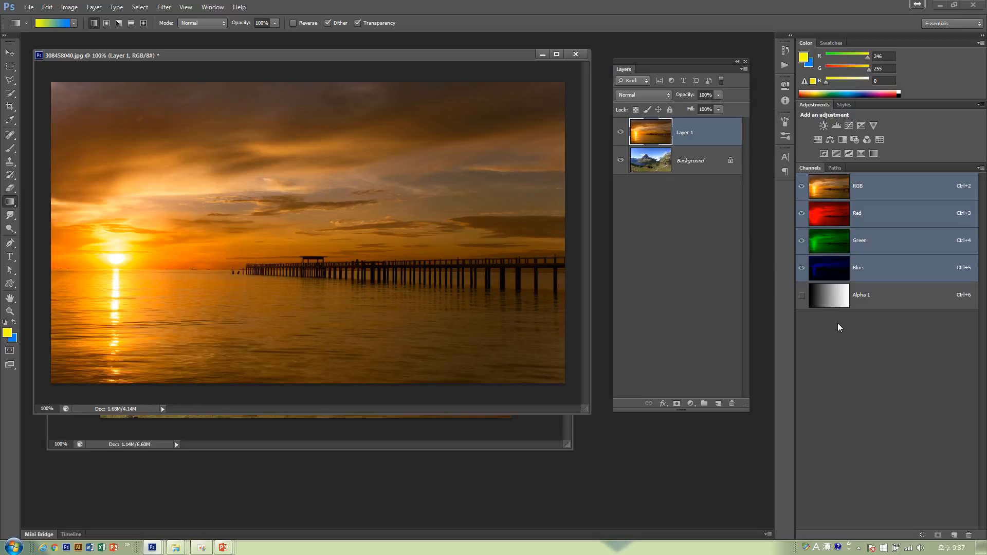
Step: Load Alpha 1 as a selection, invert it, delete that area from the sunset layer, and deselect
ctrl+click(829, 301)
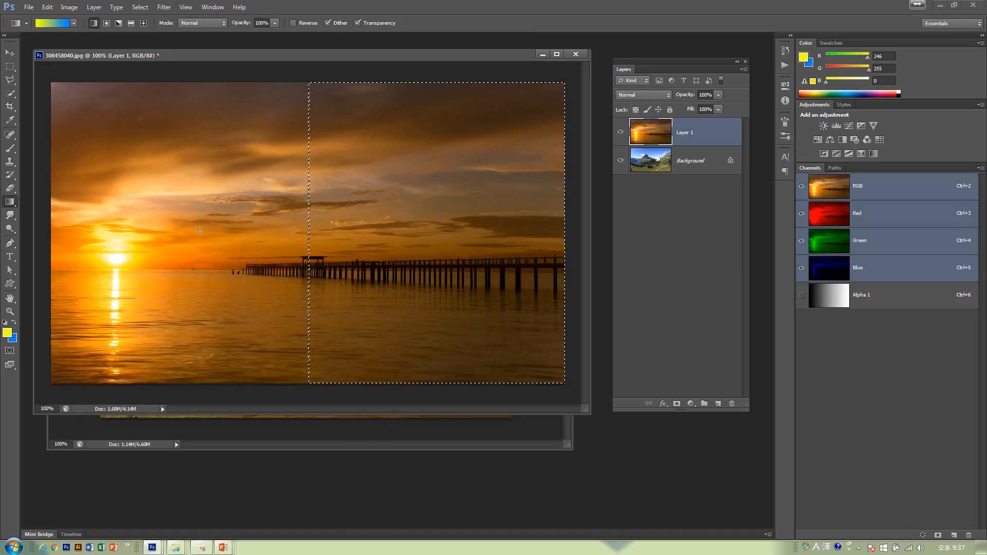
click(147, 8)
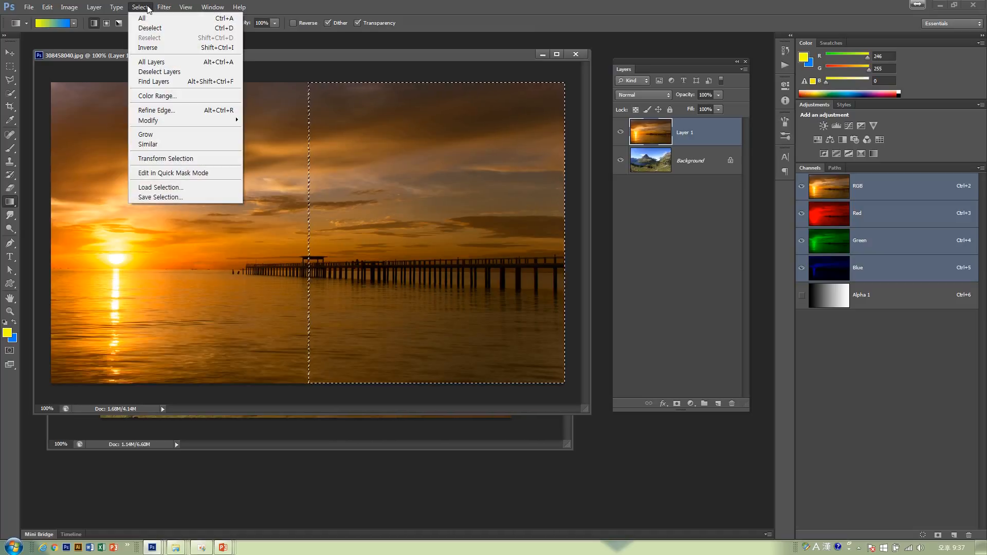
click(168, 48)
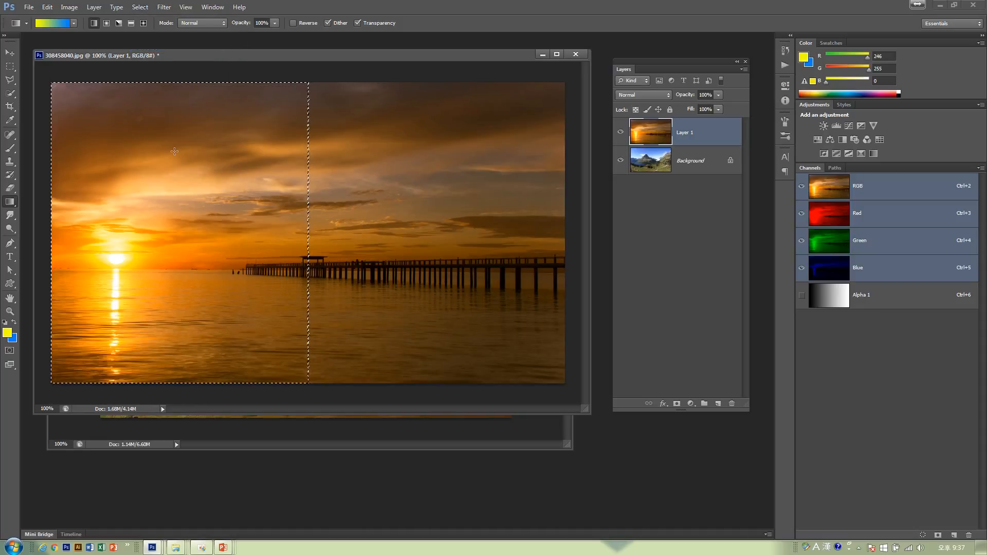
key(Delete)
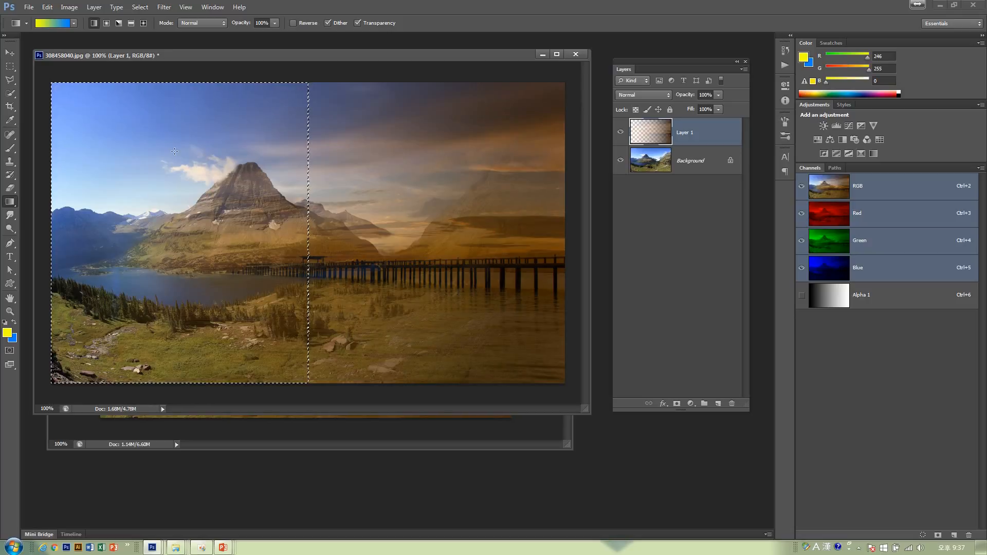
key(ctrl+d)
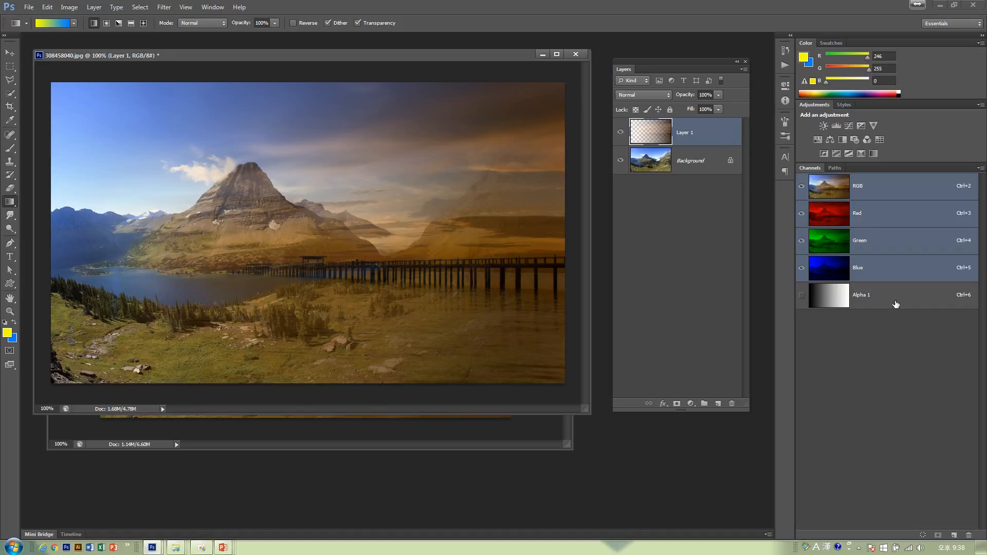
Step: Compare the blend with 11_1_02.psd, close that example, and reposition the 308458040.jpg window
drag(387, 57, 692, 171)
drag(391, 132, 347, 75)
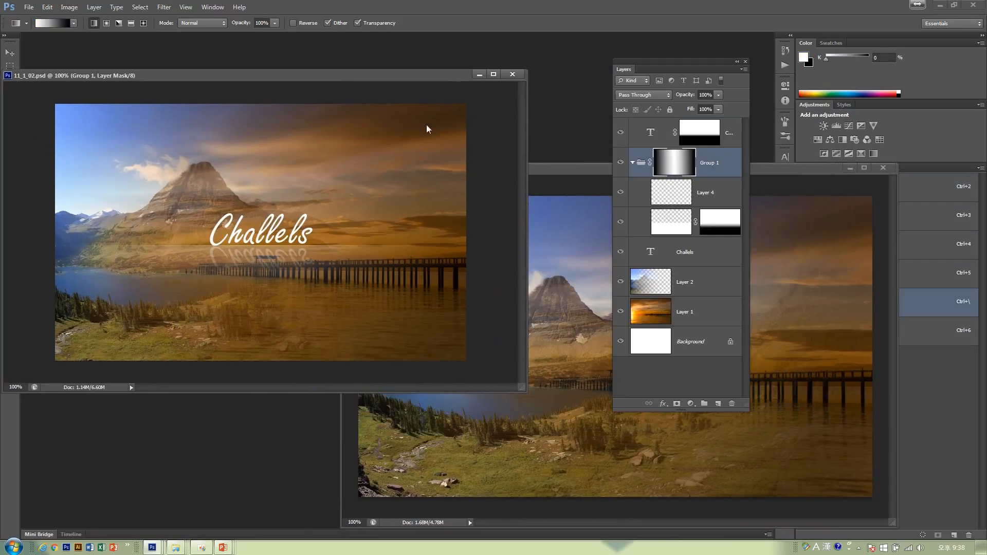
drag(530, 174, 313, 106)
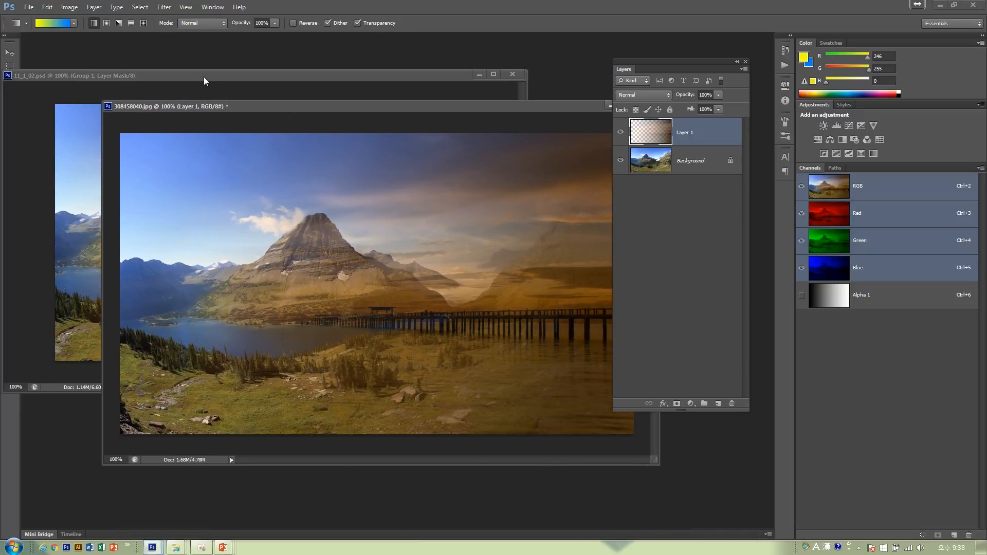
drag(205, 77, 239, 78)
click(547, 75)
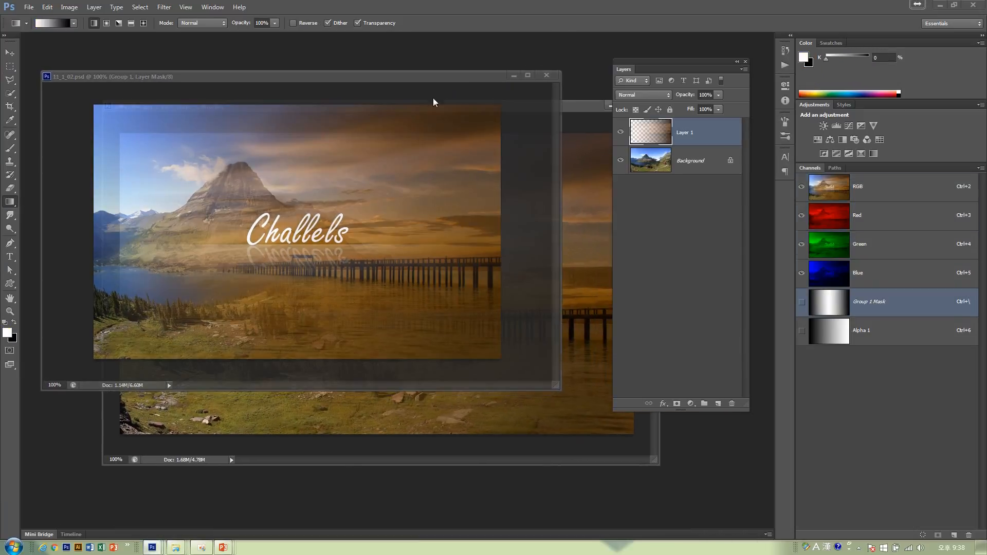
drag(416, 110, 357, 78)
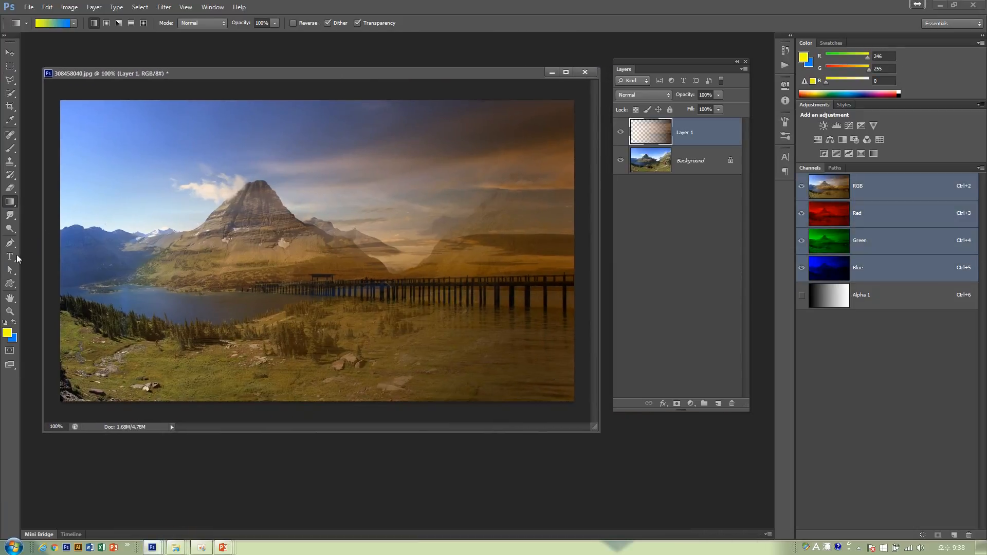
Step: Set the foreground colour to pure white
click(7, 332)
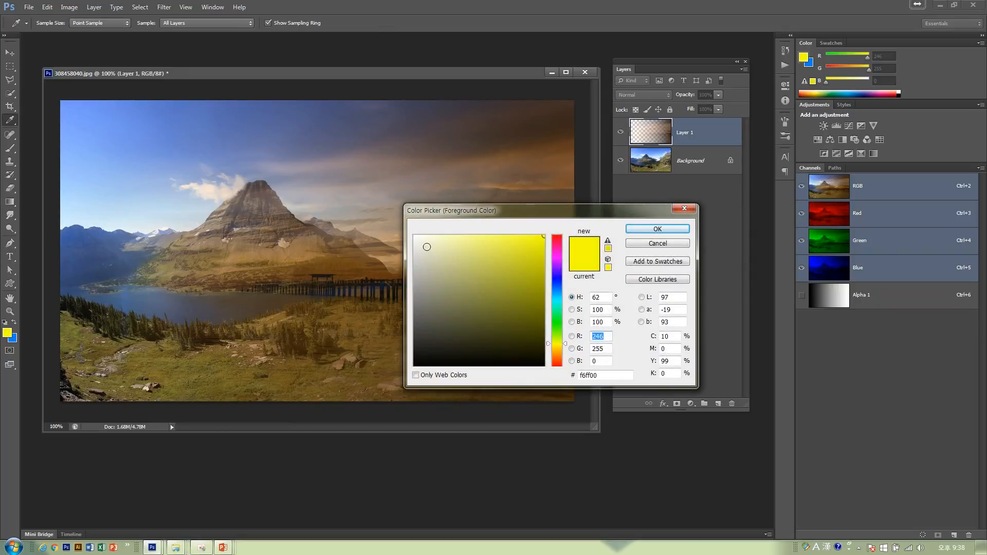
drag(427, 247, 413, 234)
click(658, 229)
Step: Add the 72 pt white text "channels" over the mountain and move it to the horizontal centre of the image
key(t)
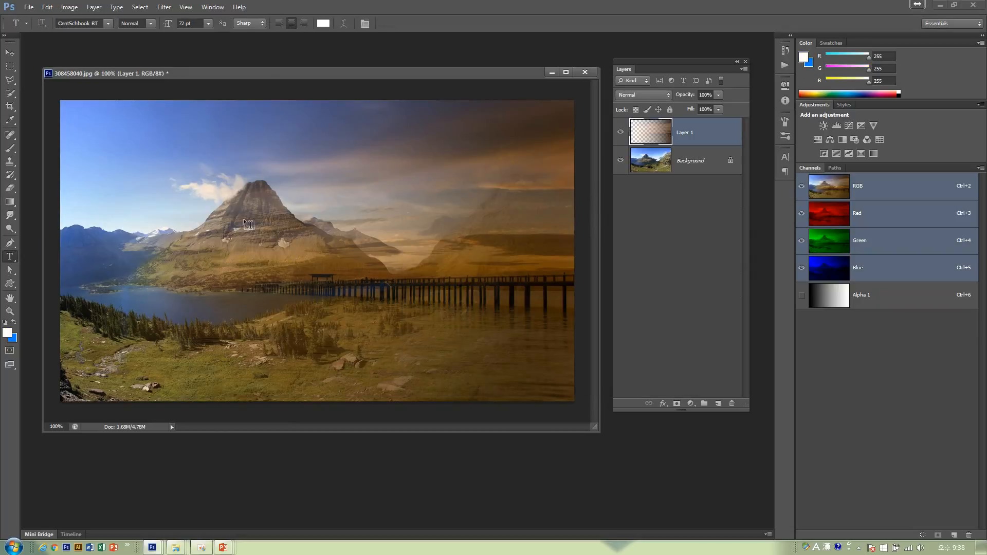
click(244, 222)
text(ch )
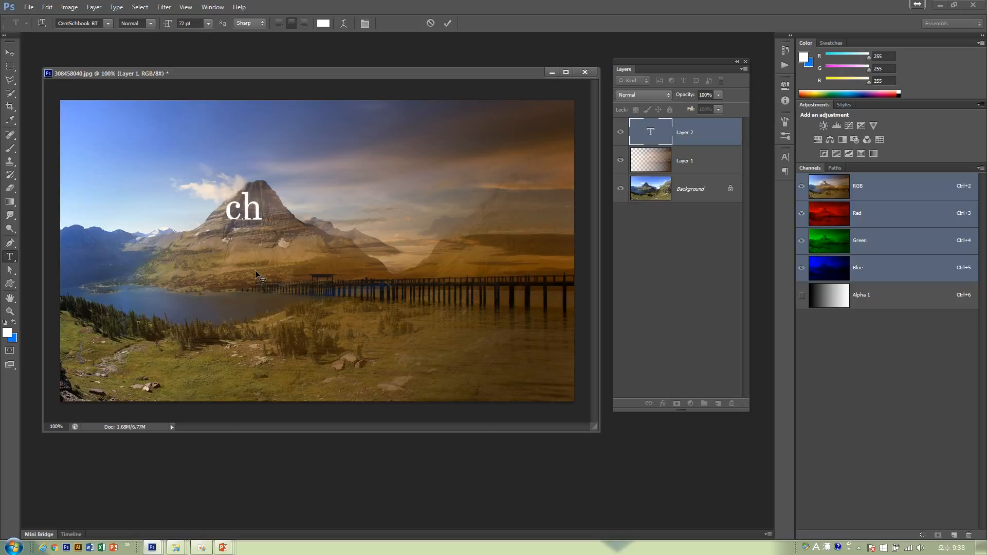
text(annels)
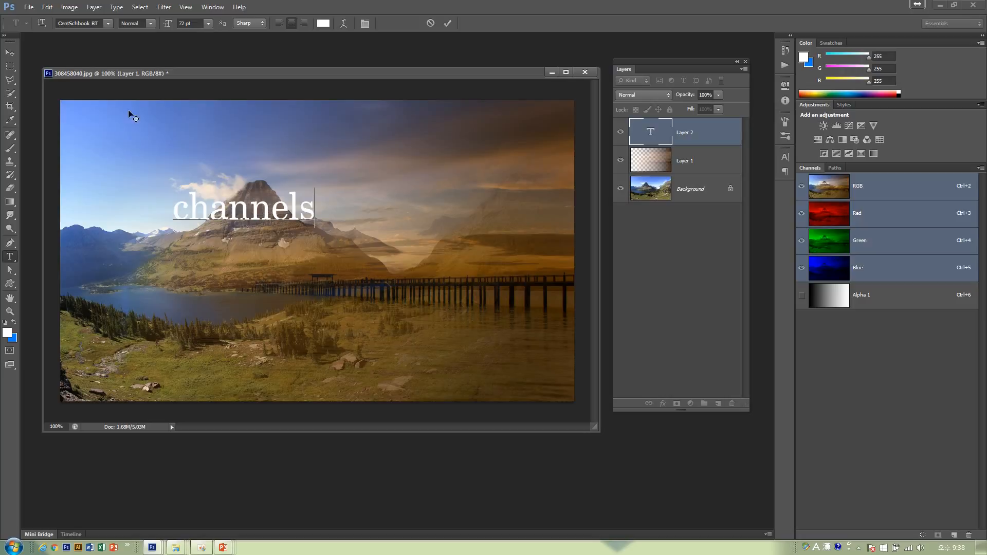
click(10, 53)
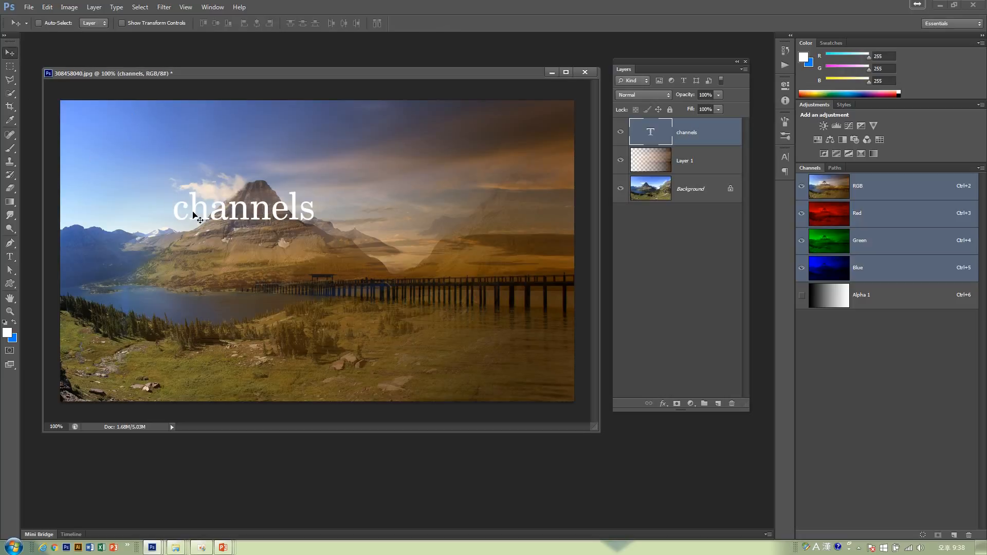
drag(229, 226, 304, 241)
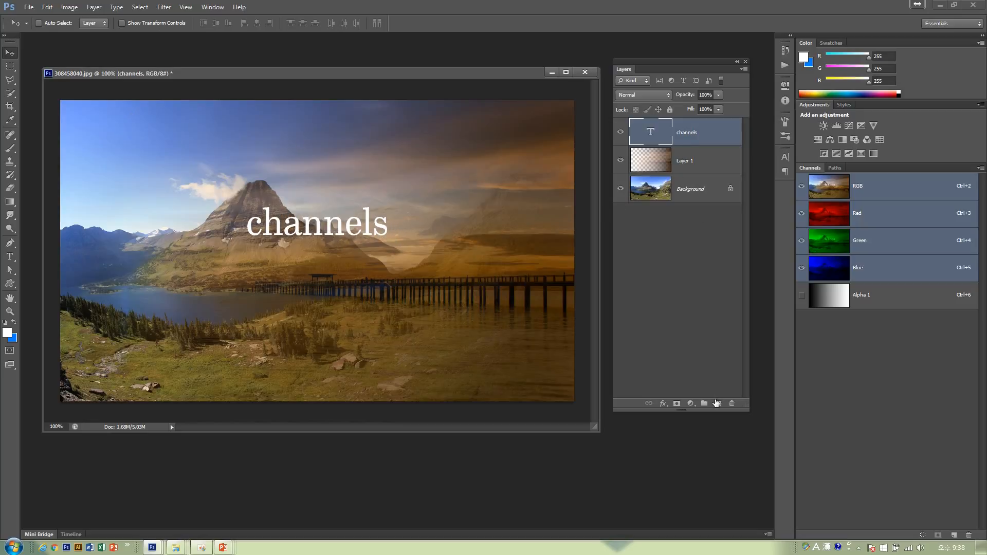
Step: Create a new layer above the text and marquee-select a wide rectangle directly beneath the word "channels"
click(718, 403)
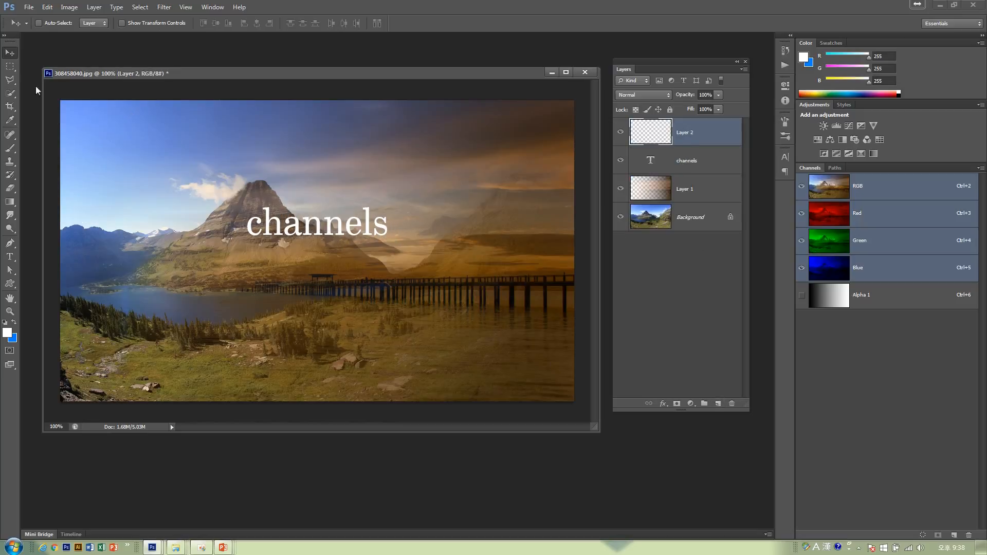
click(10, 66)
drag(192, 237, 448, 309)
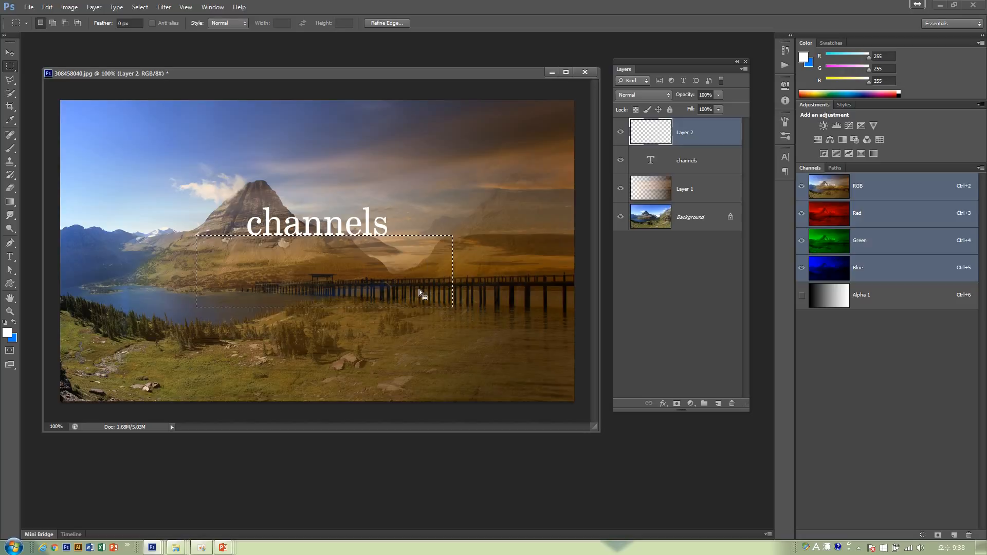
Step: Fill the selection with the foreground colour in Normal mode at 100% opacity, and undo the fill
key(alt)
click(48, 7)
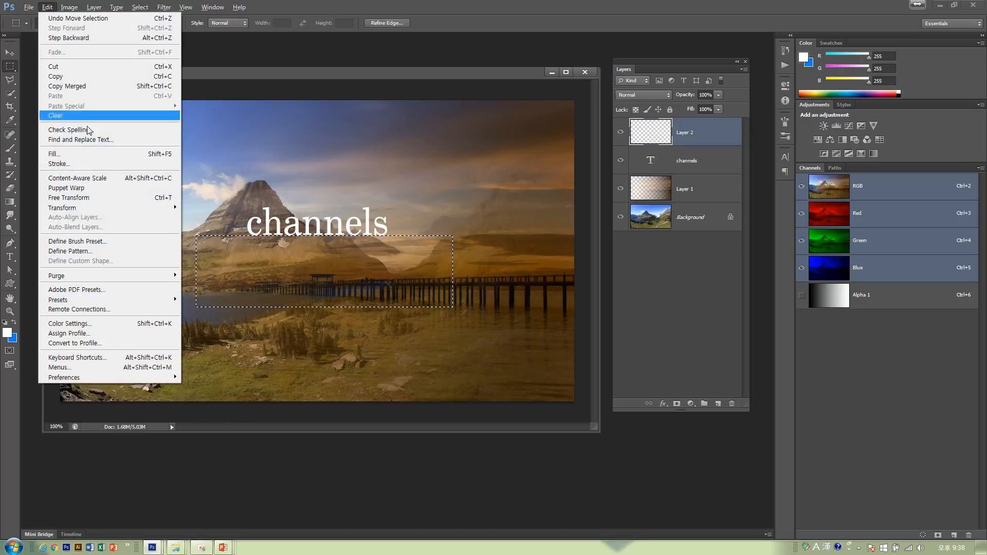
click(82, 154)
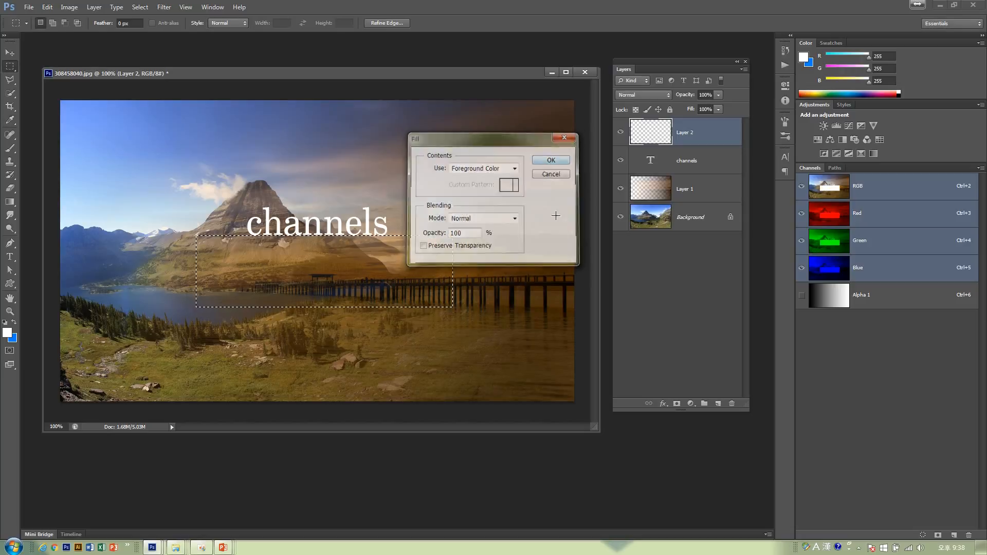
key(Return)
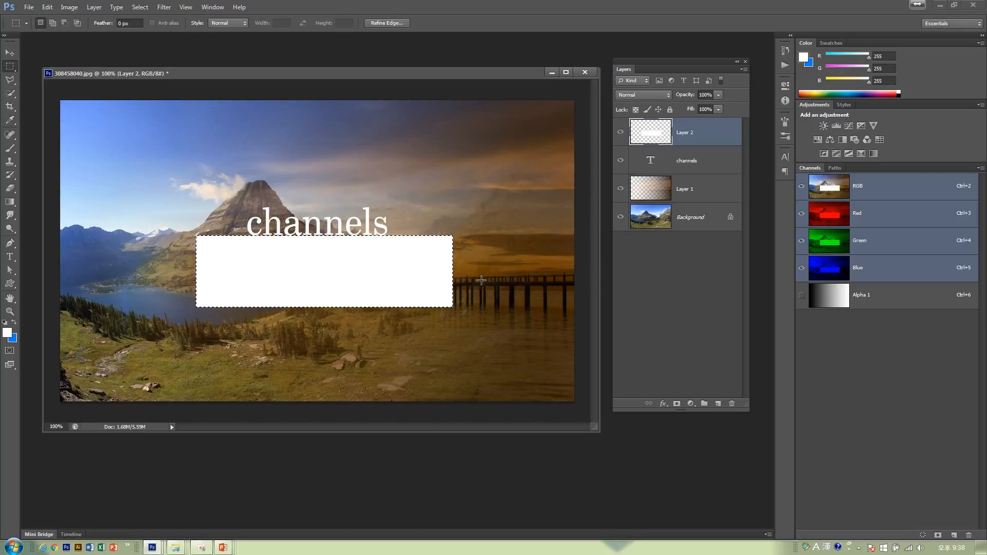
key(ctrl+alt+z)
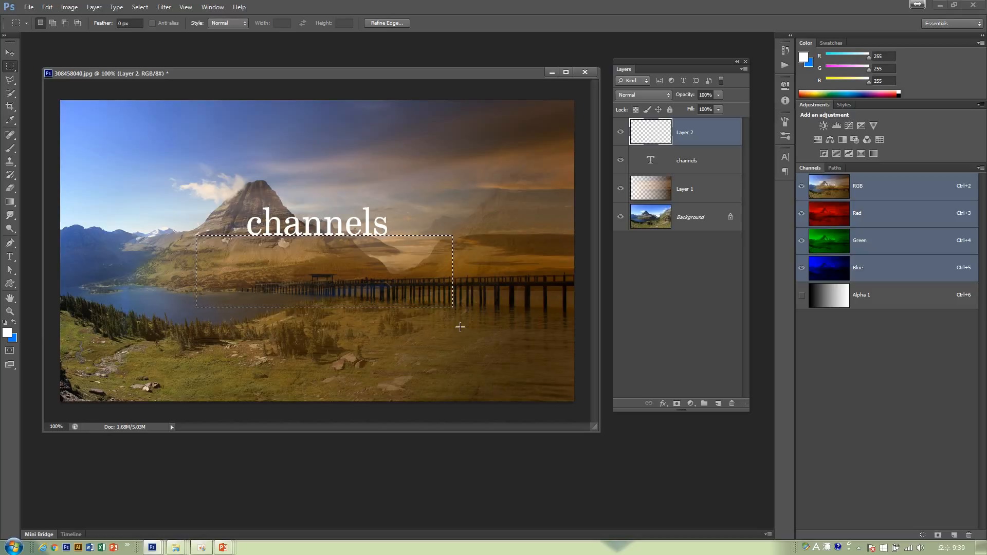
Step: Fill the selected rectangle with the white foreground colour once more and undo it
key(alt)
key(alt+BackSpace)
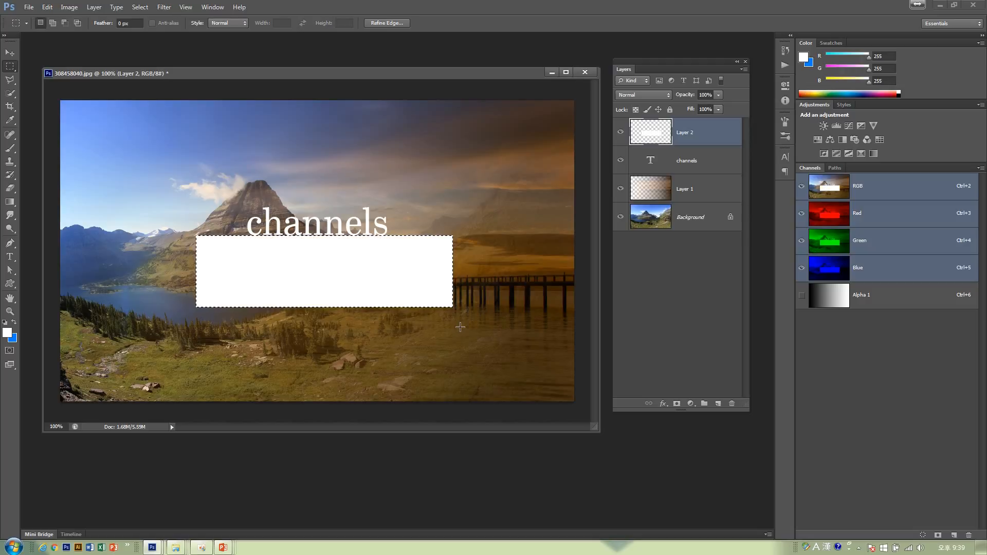
key(ctrl+z)
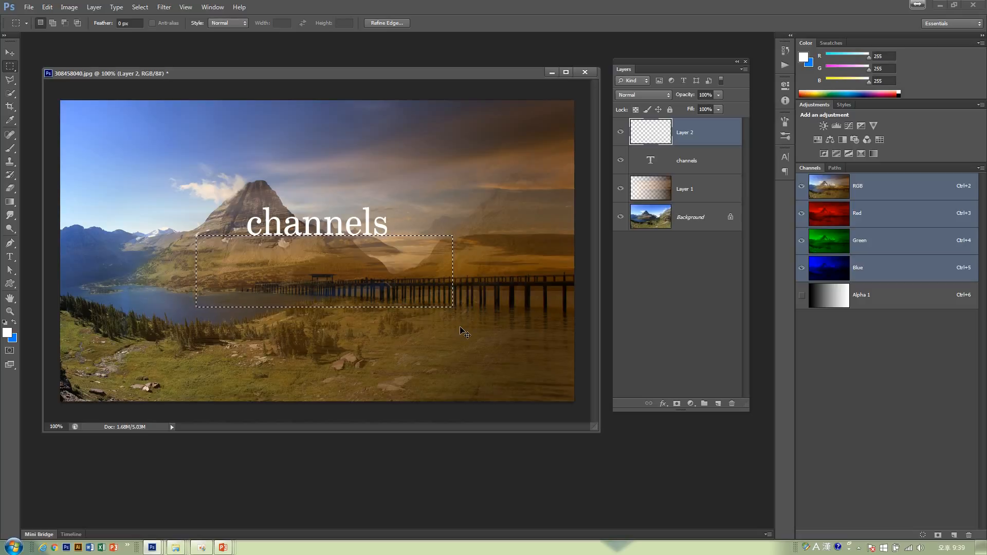
Step: Fill the selected rectangle on the new layer with the blue background colour
key(ctrl+BackSpace)
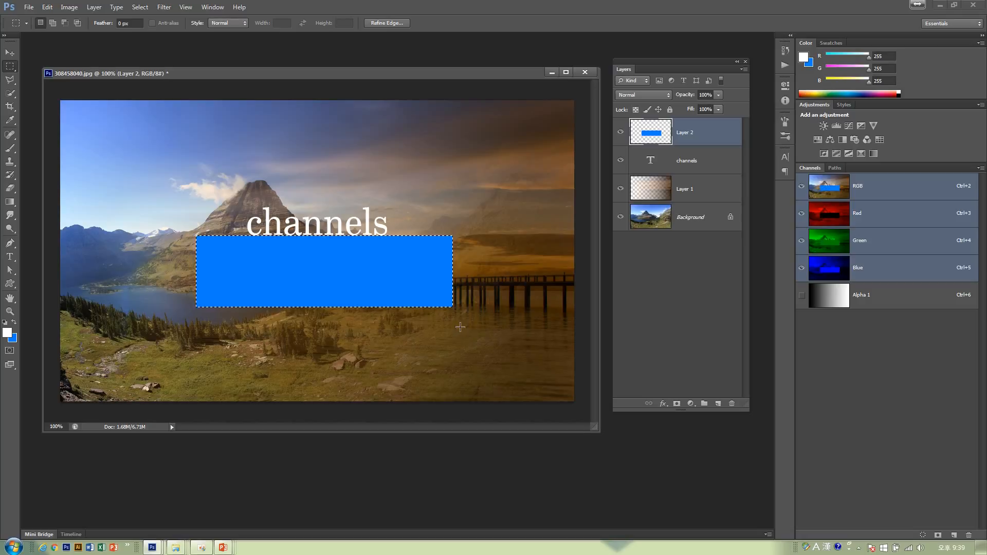
Step: Clear the blue fill from the selected rectangle, refill it with the white foreground colour, and deselect
key(Delete)
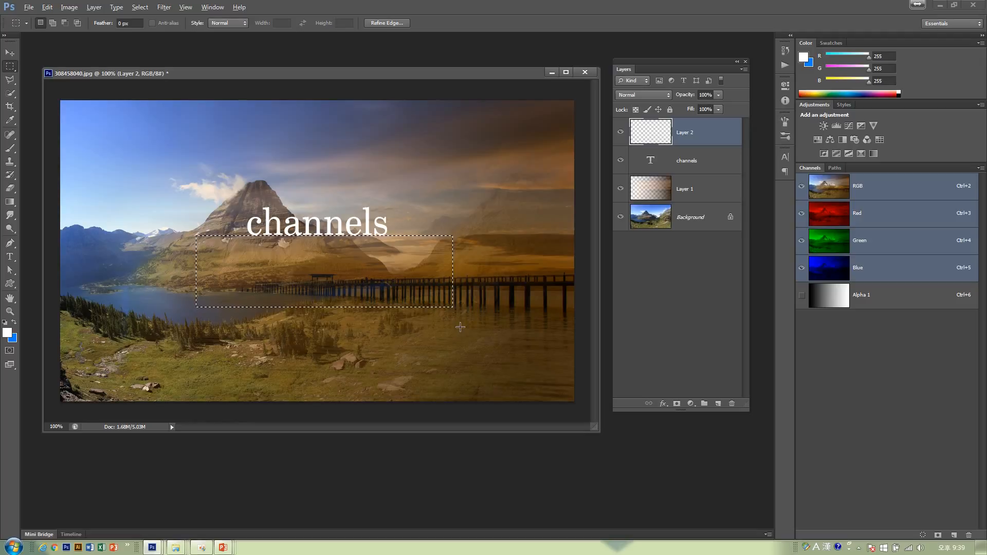
key(alt+BackSpace)
key(ctrl+d)
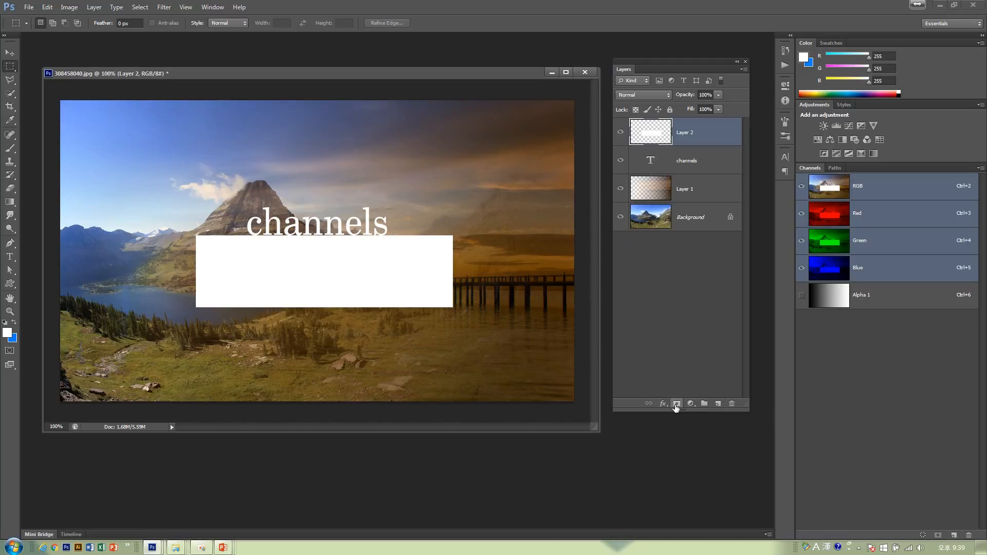
Step: Add a layer mask to the white rectangle's layer and draw a vertical white-to-black gradient so the rectangle fades out downwards
click(677, 404)
click(10, 201)
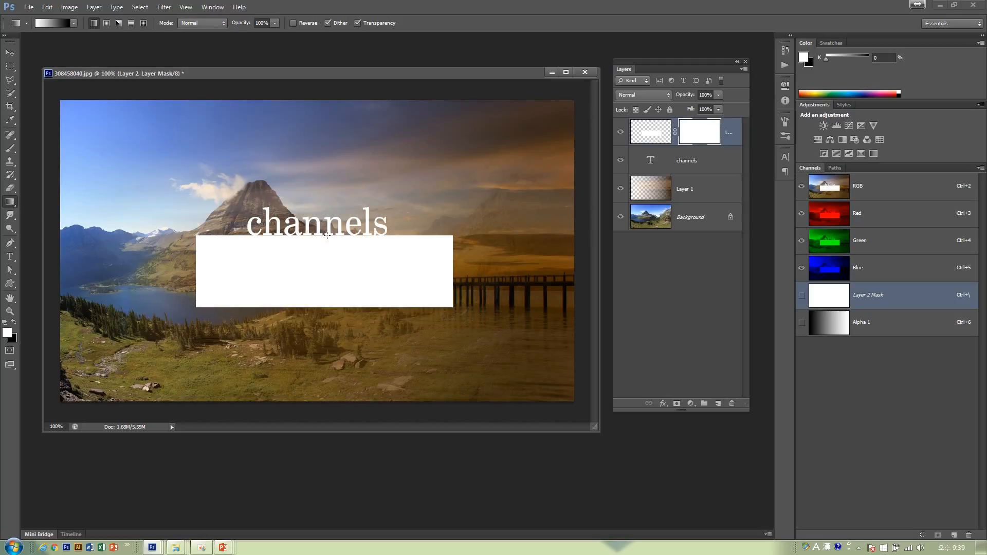
drag(327, 236, 327, 307)
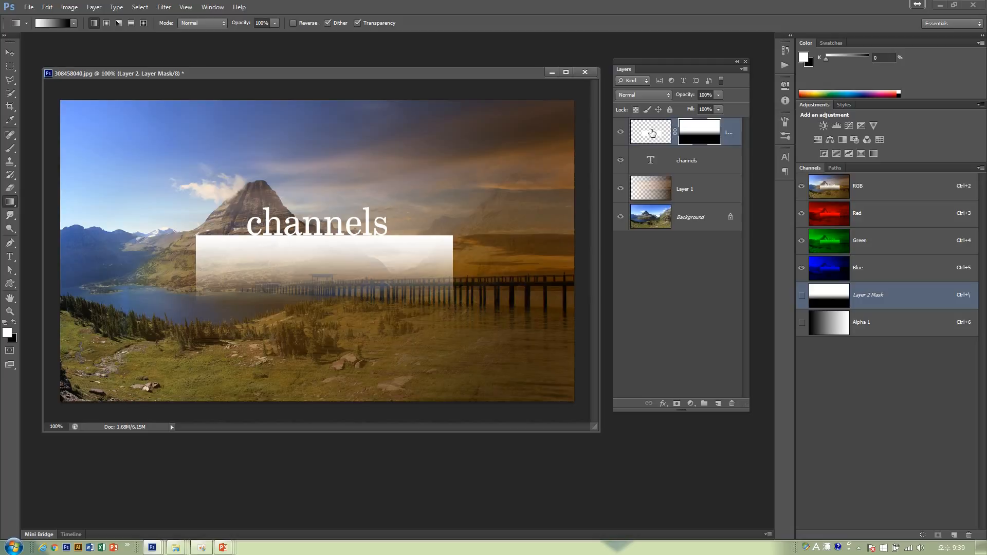
Step: Lower the opacity of the masked white rectangle's layer to 31%
click(652, 133)
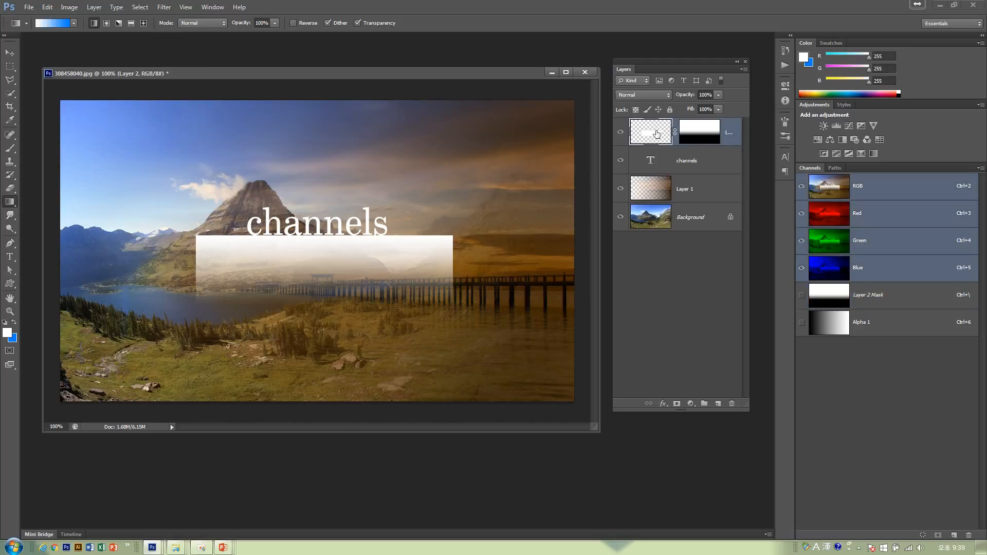
click(718, 95)
drag(720, 107, 685, 109)
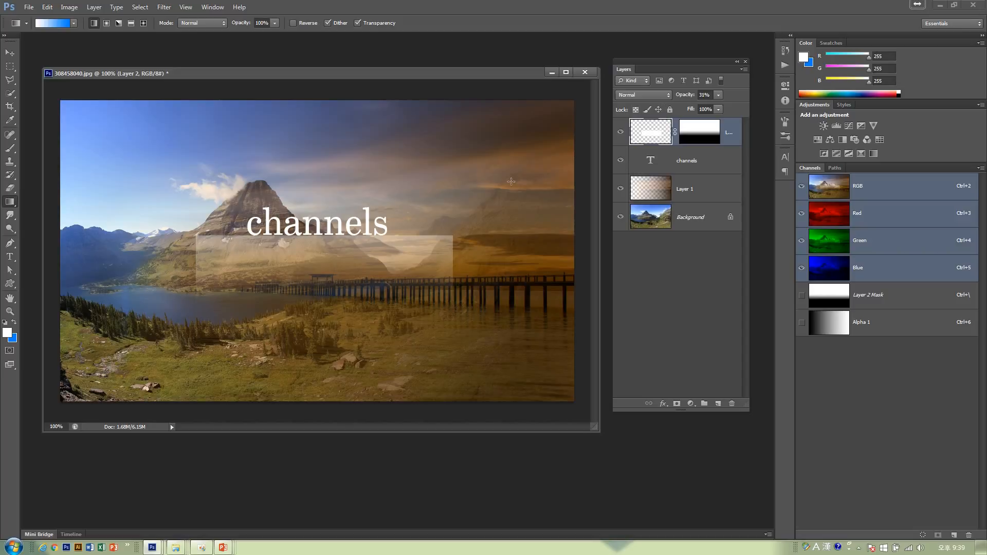
Step: Nudge the faded white rectangle a few pixels to the left beneath the word "channels"
click(10, 53)
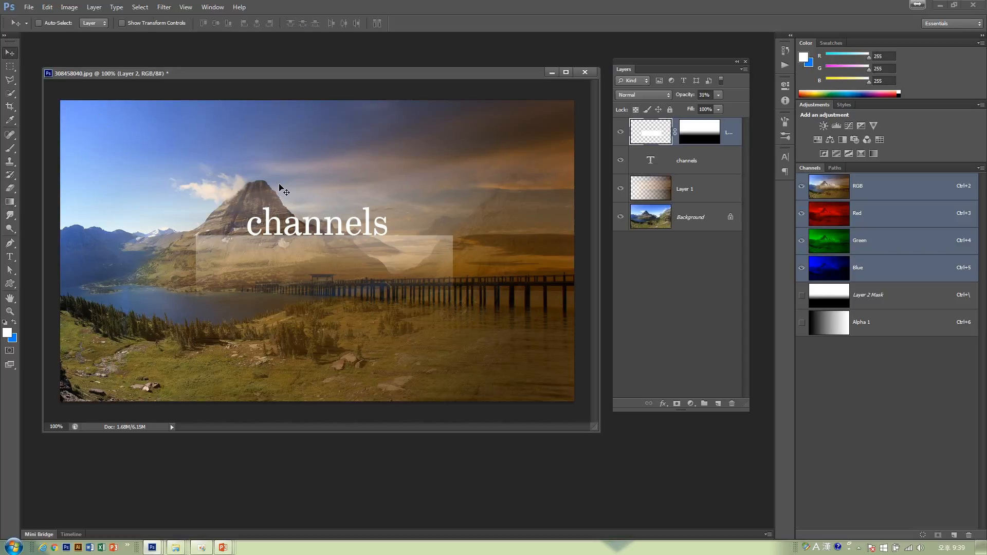
key(Left)
key(Left)
key(Left)
key(Left)
key(Left)
key(Left)
key(Left)
key(Left)
key(Left)
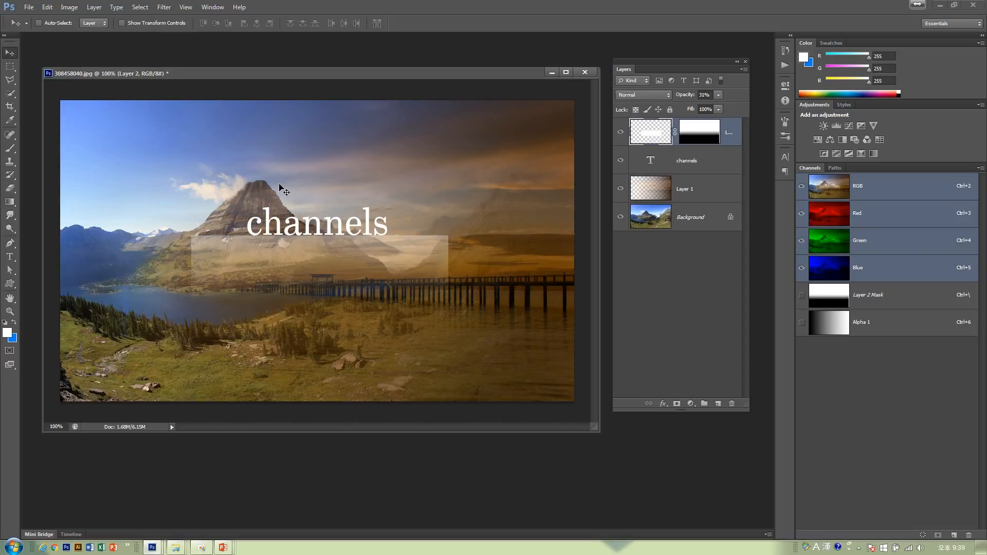
key(Right)
key(Right)
Step: Bring up the 11_1_02.psd example to examine its title reflection, and return to the 308458040.jpg document
click(212, 7)
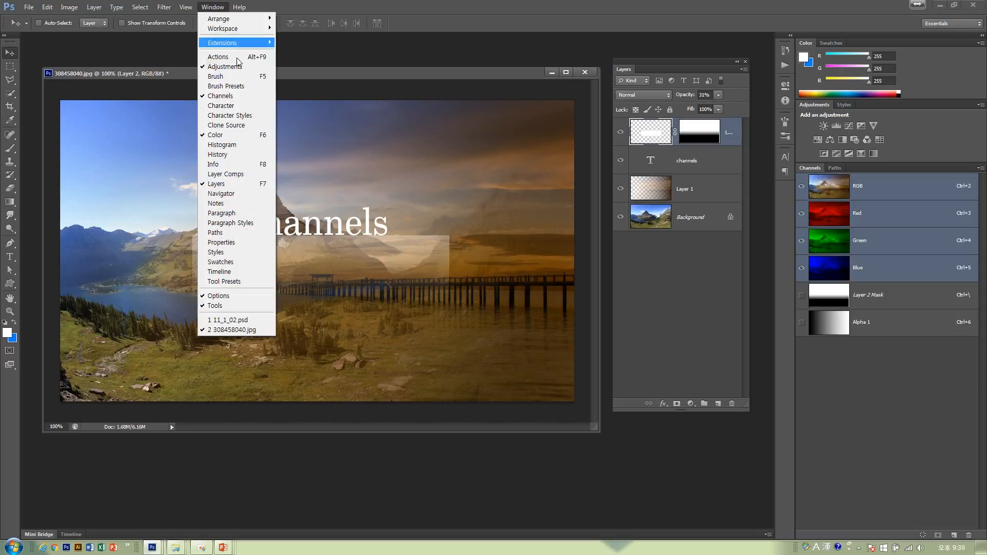
click(227, 320)
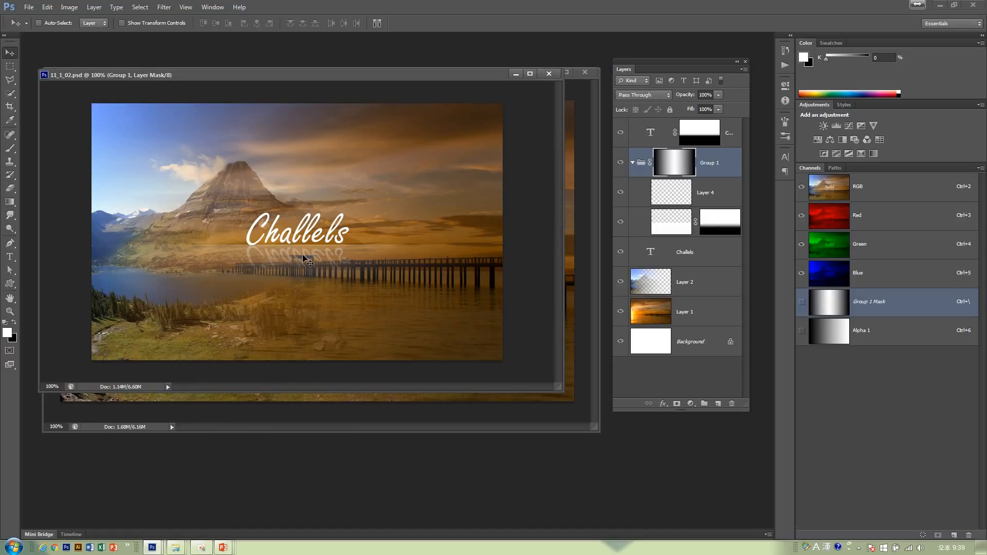
drag(511, 75, 514, 79)
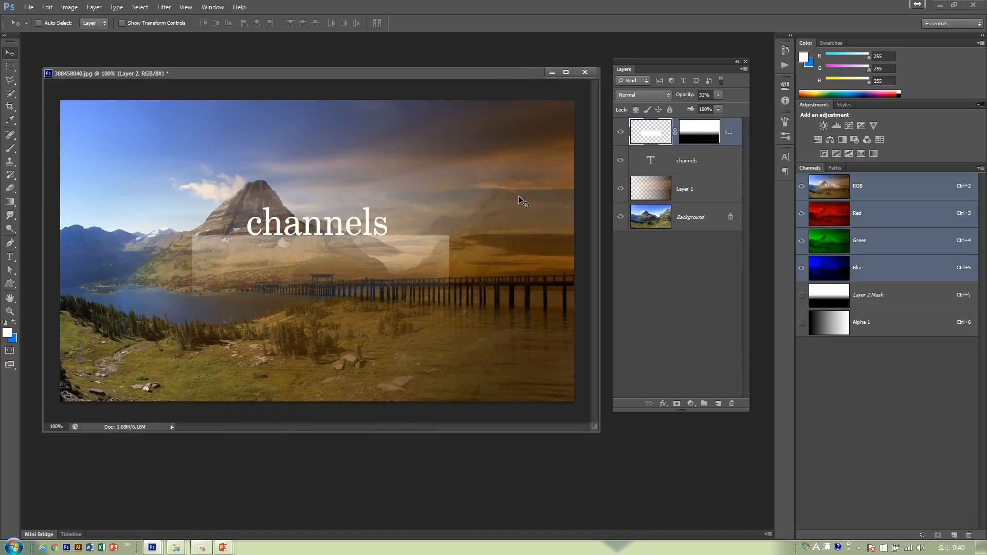
Step: Duplicate the "channels" text layer beneath the white rectangle's layer
click(650, 159)
drag(700, 168, 718, 403)
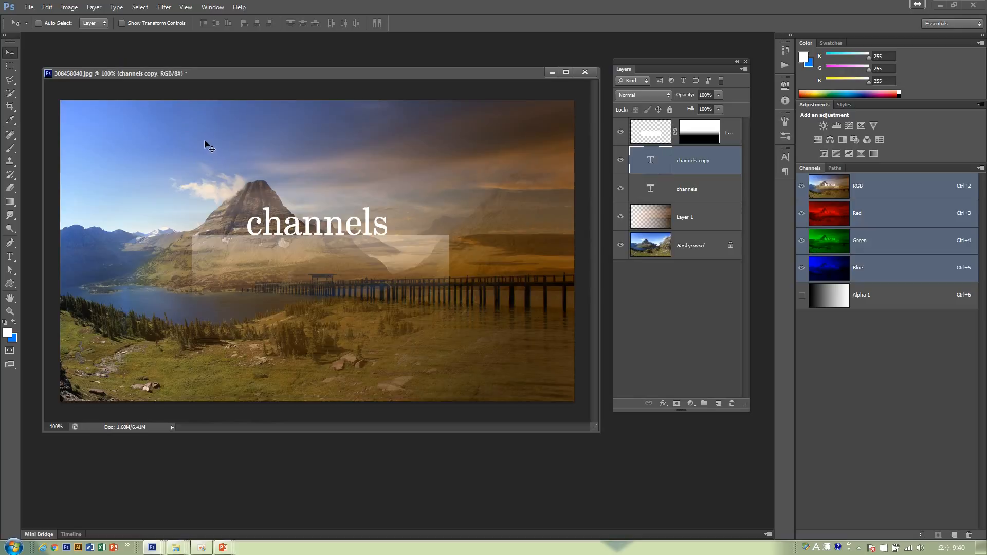
Step: Try flipping the copied "channels" text horizontally and moving it, and undo both changes
click(47, 8)
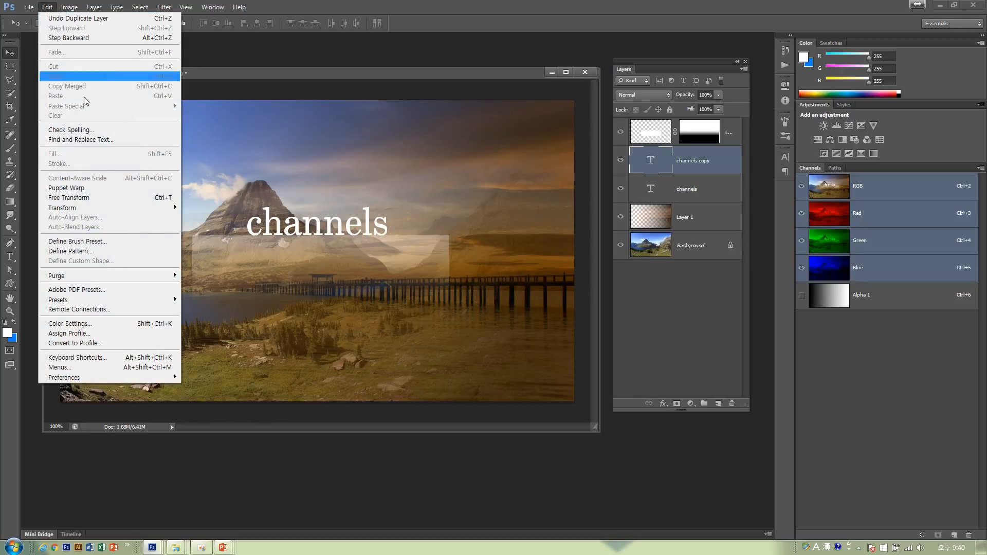
mouse_move(97, 211)
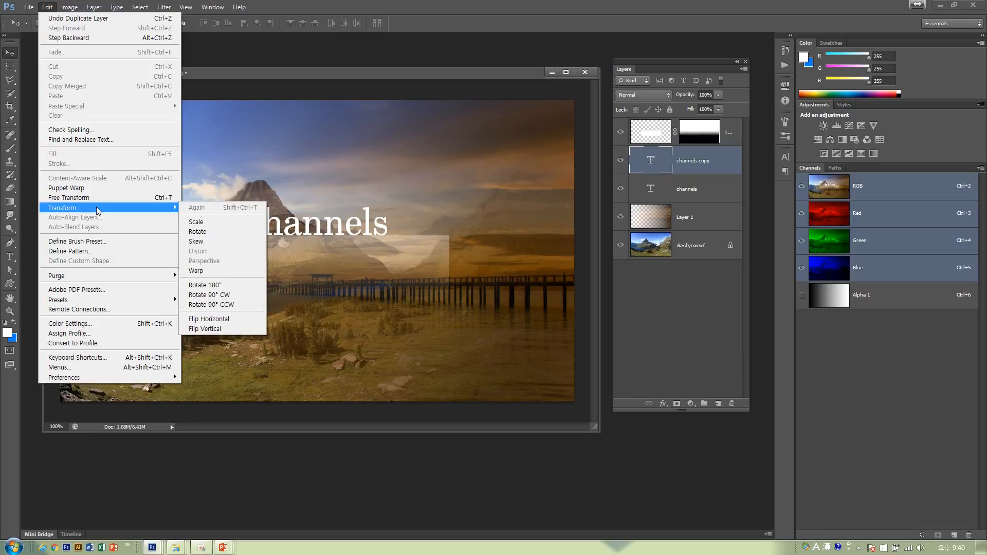
click(231, 320)
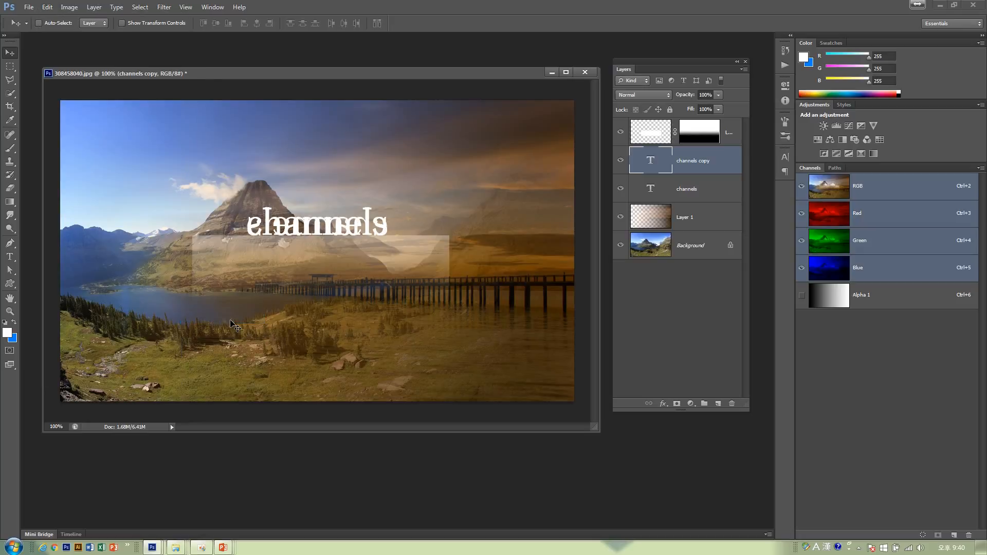
key(ctrl+z)
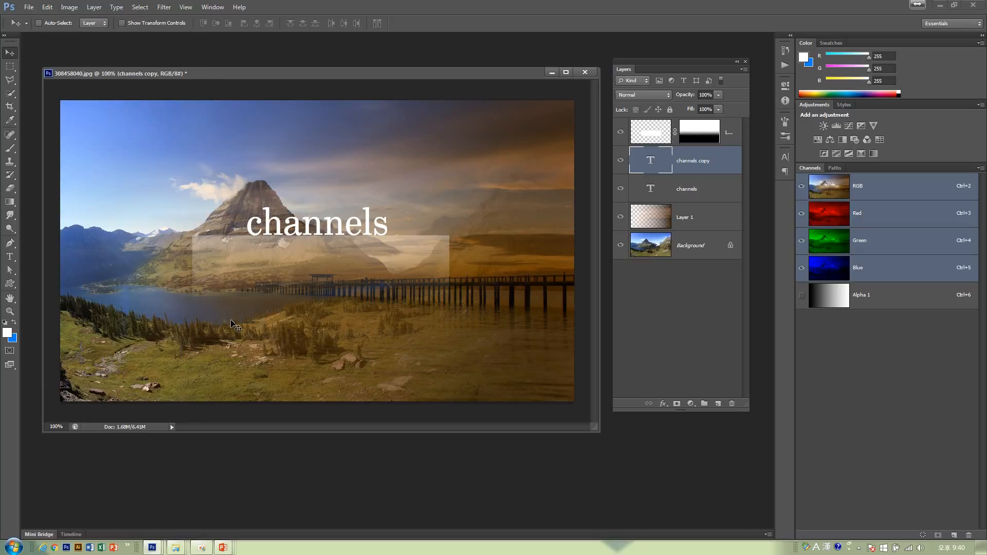
key(ctrl+z)
drag(307, 273, 309, 232)
key(ctrl+z)
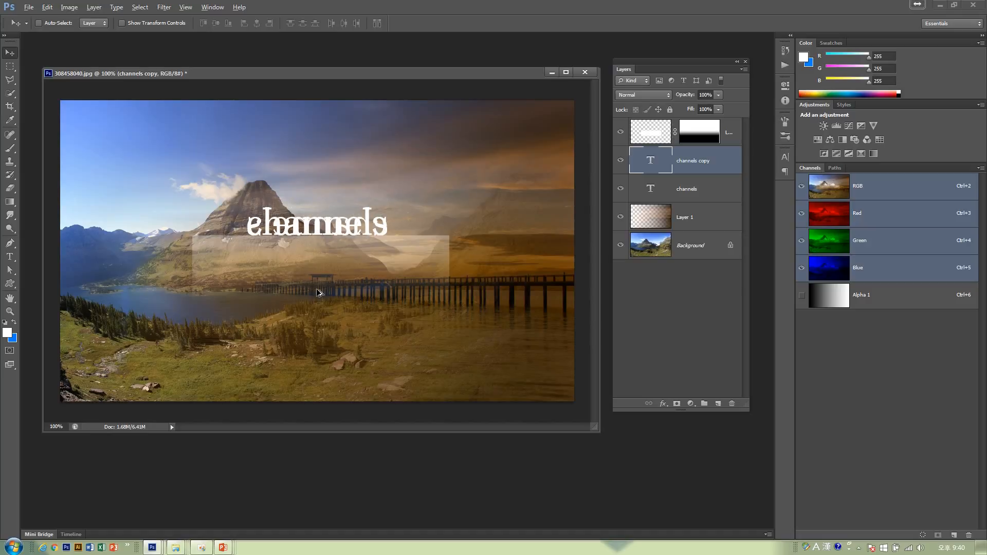
key(ctrl+alt+z)
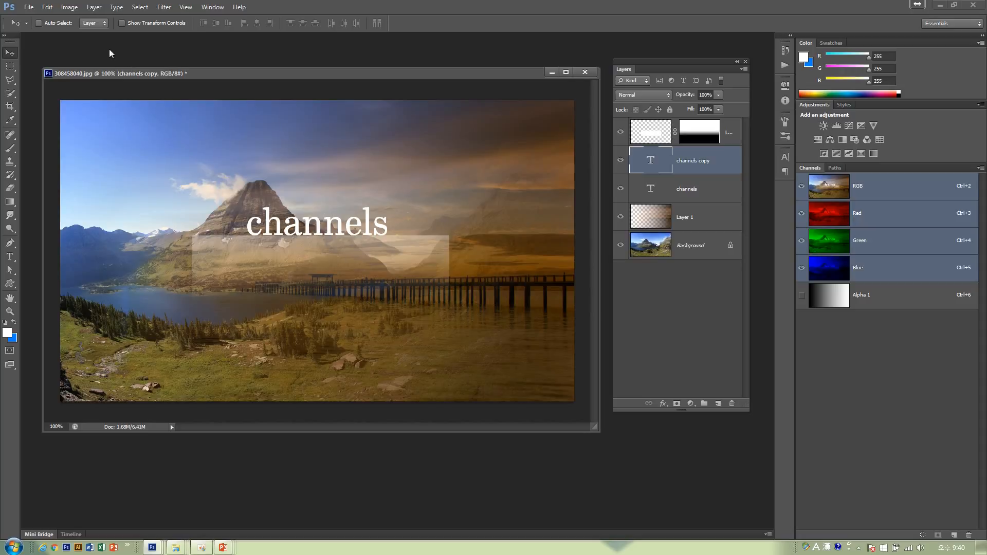
Step: Open the transform options for the copied "channels" text layer
click(47, 7)
mouse_move(94, 208)
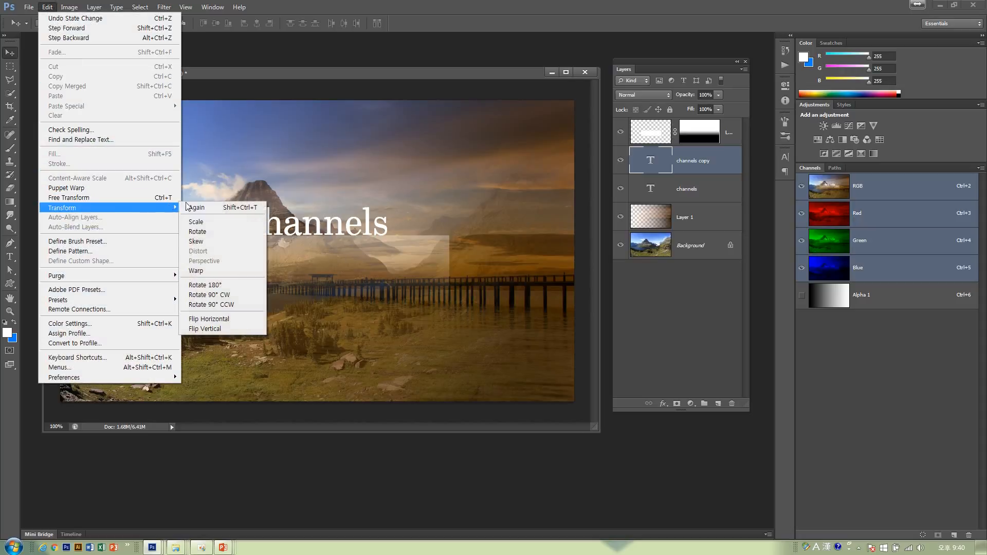
Step: Flip the channels copy text vertically and place it just beneath the original word as a mirrored reflection
click(230, 330)
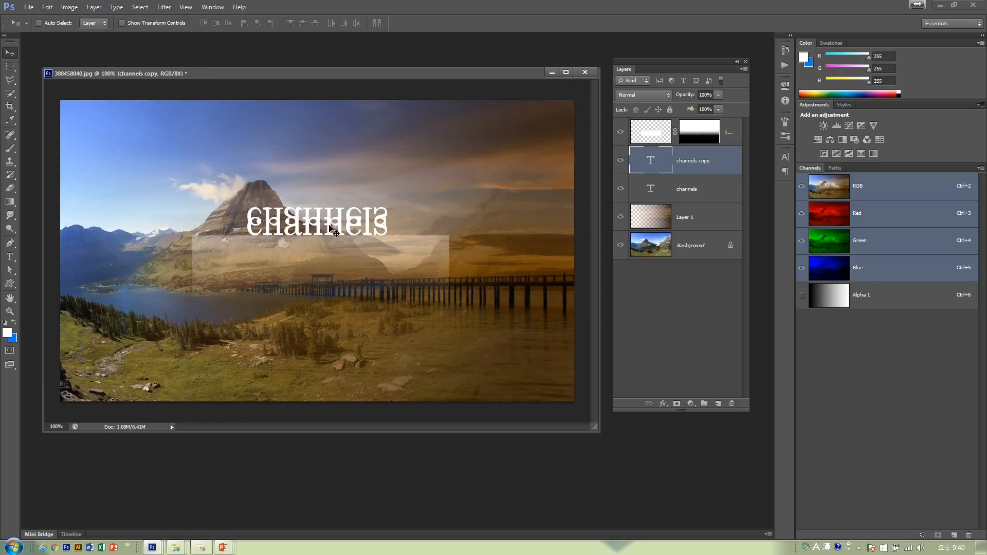
drag(330, 230, 330, 258)
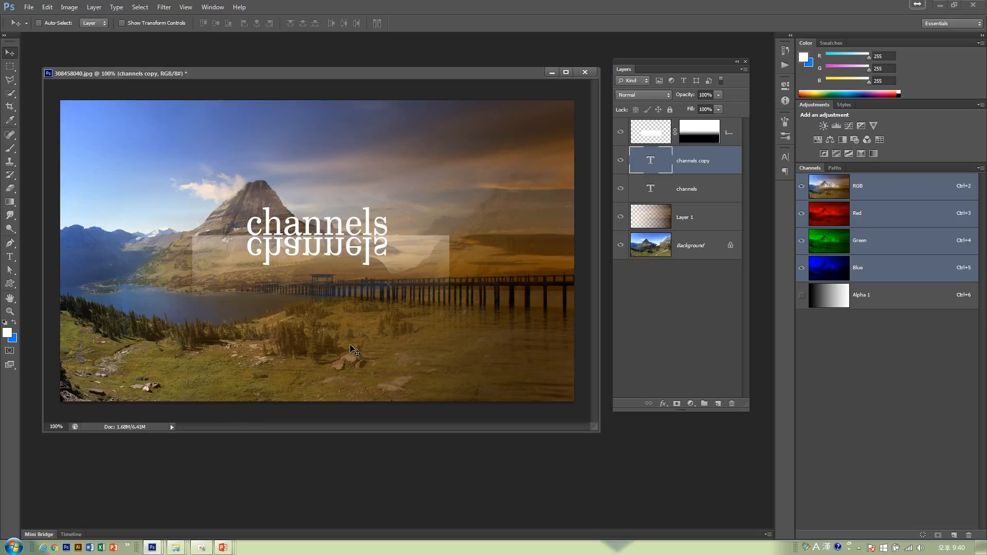
key(Up)
key(Up)
key(Up)
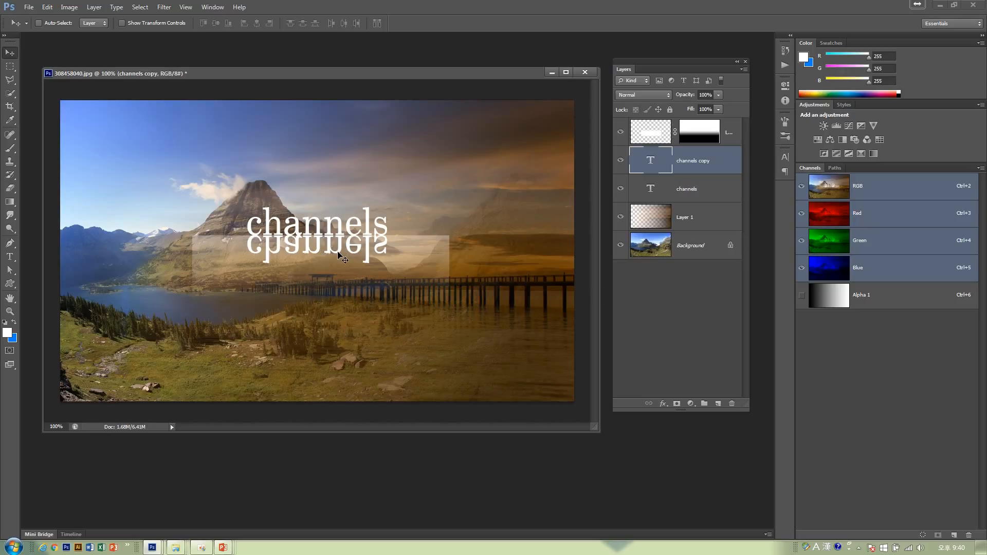
Step: Add a layer mask to the channels copy layer and fade out the lower part of the reflection with a white-to-black linear gradient
click(677, 404)
click(9, 202)
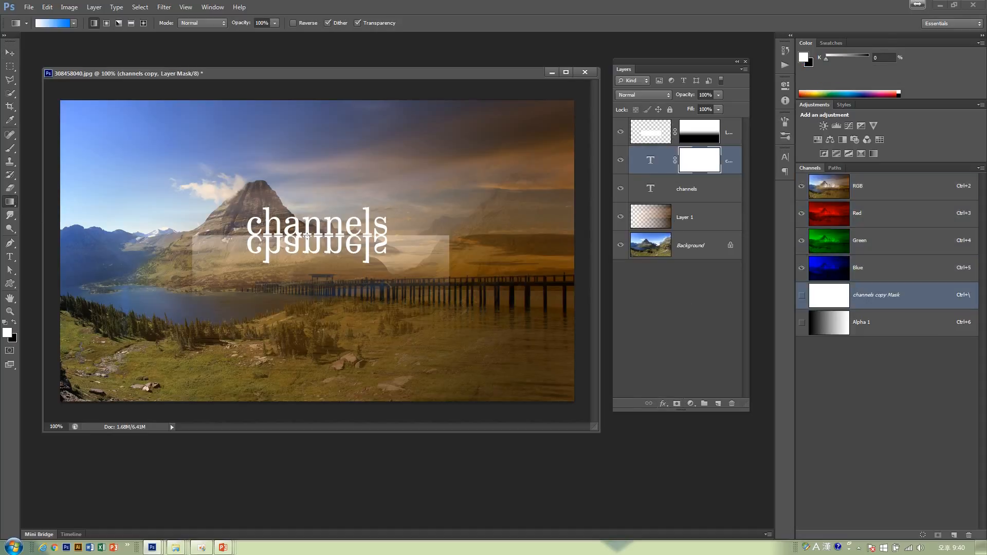
click(74, 24)
click(27, 45)
click(211, 78)
drag(335, 286, 334, 286)
Step: Lower the opacity of the reflected text layer to 37%
click(651, 162)
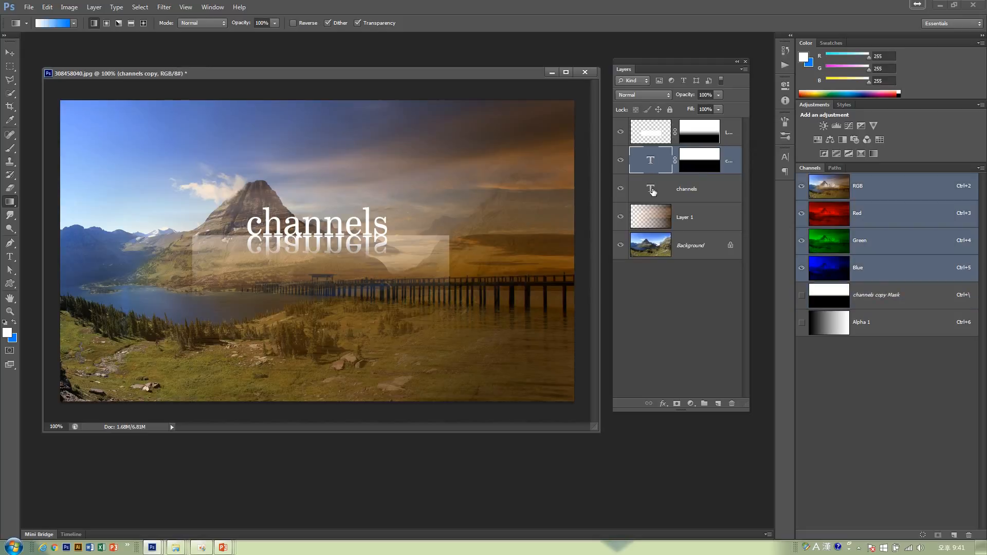
click(719, 95)
drag(699, 106, 678, 106)
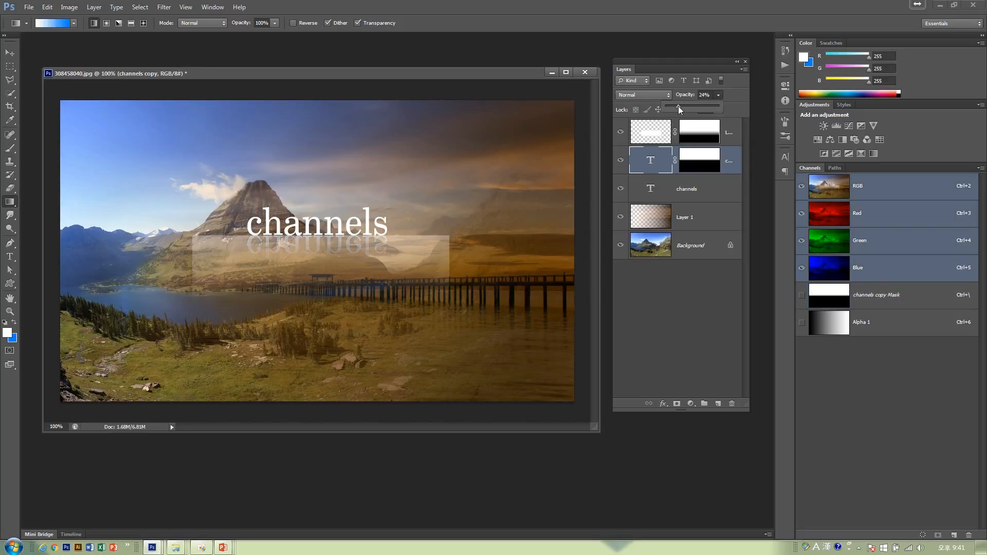
click(477, 157)
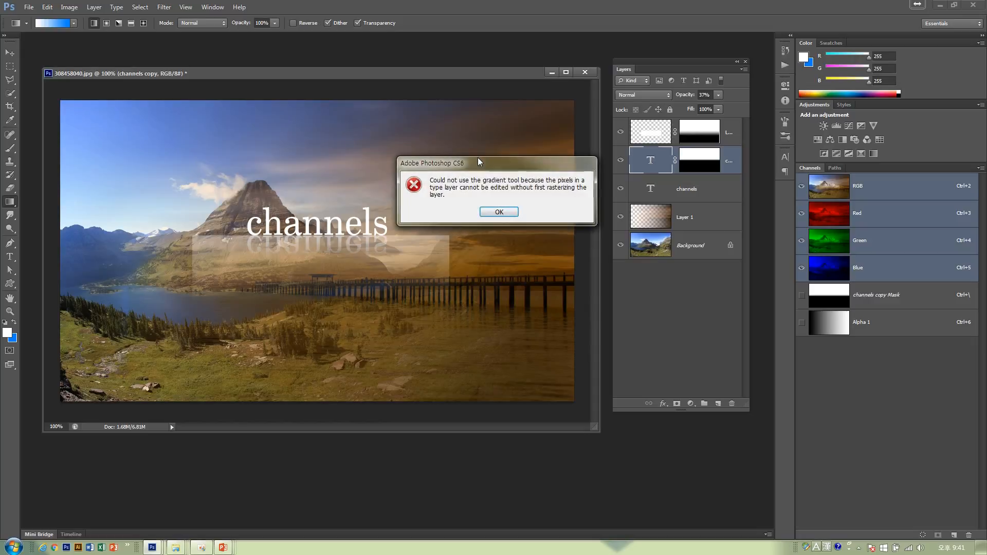
click(498, 212)
Step: Bring up the 11_1_02.psd document to examine its finished composition, and minimize it
click(213, 8)
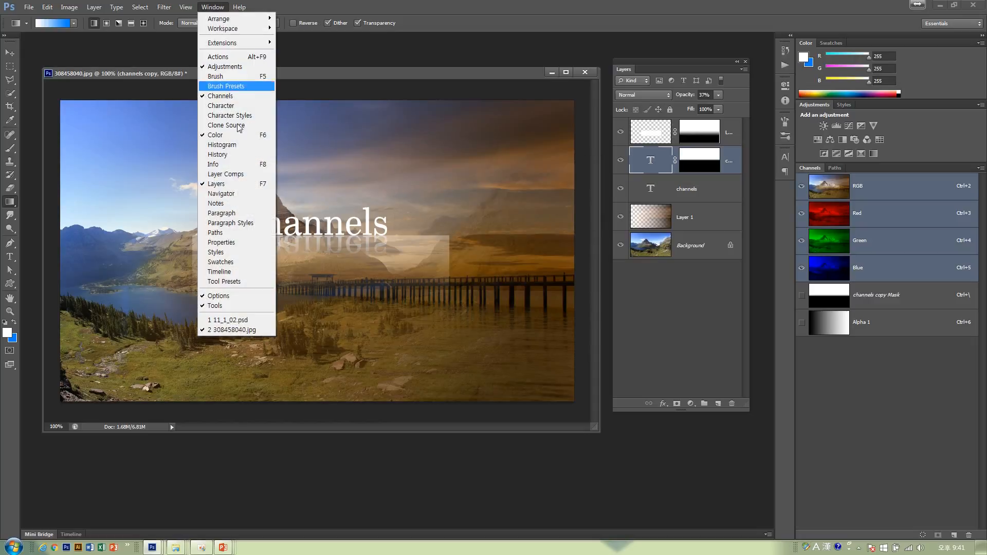
click(228, 320)
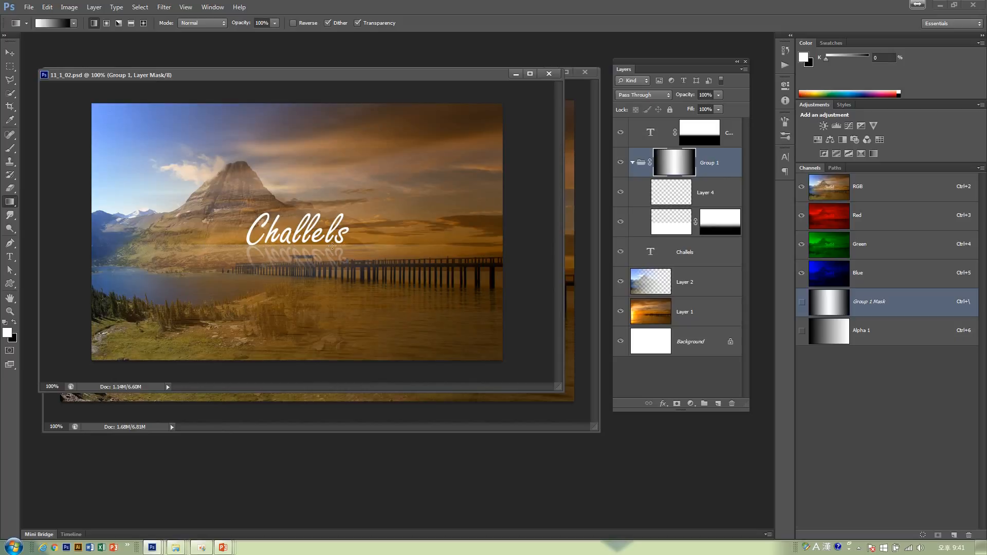
click(517, 74)
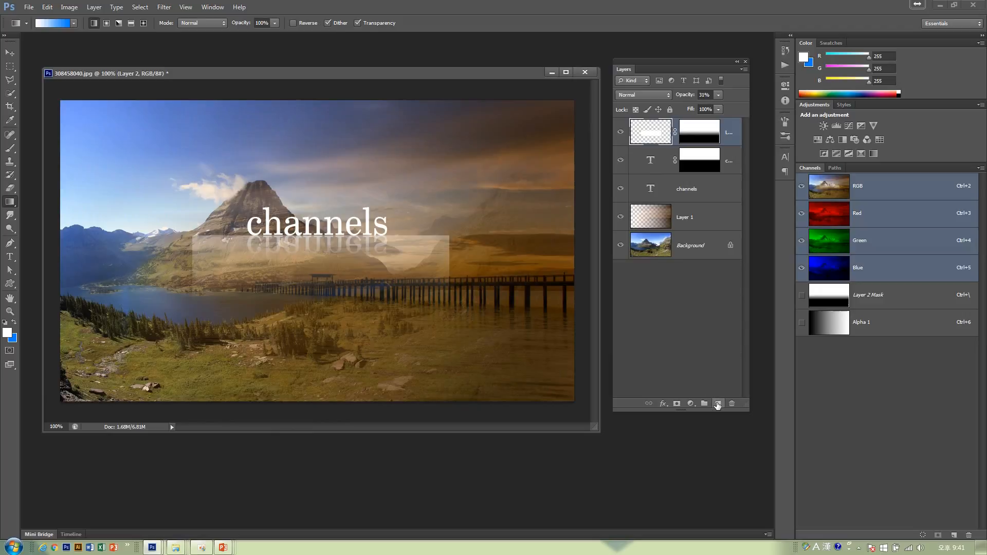
Step: Create a new empty layer above the translucent rectangle's layer
click(718, 403)
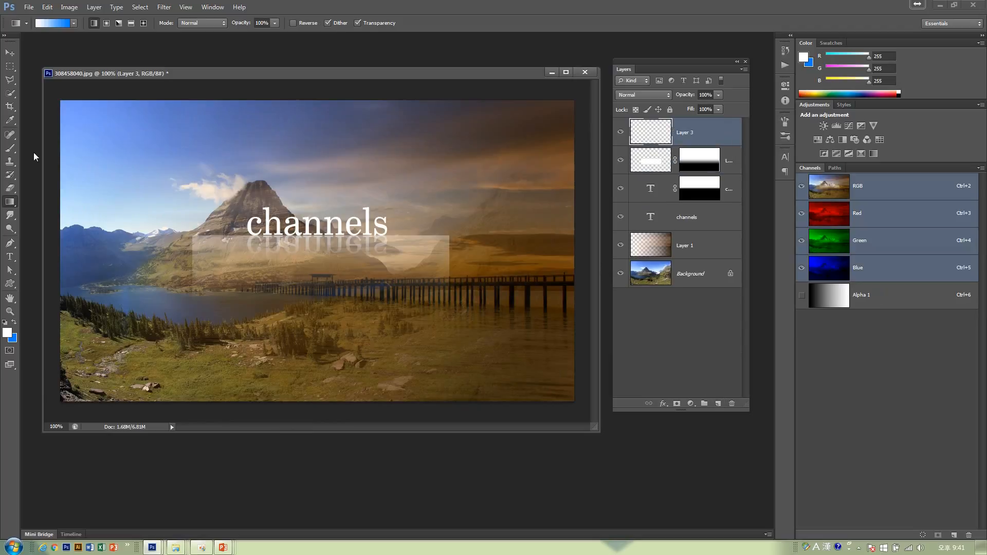
click(10, 66)
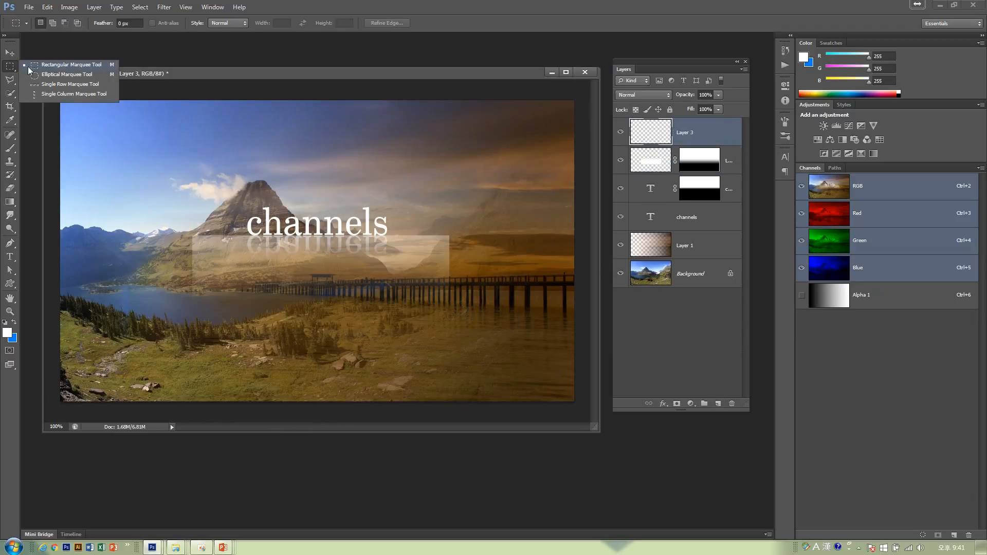
click(48, 86)
Step: Set up the Pencil tool with a round tip reduced to 1 px
click(12, 150)
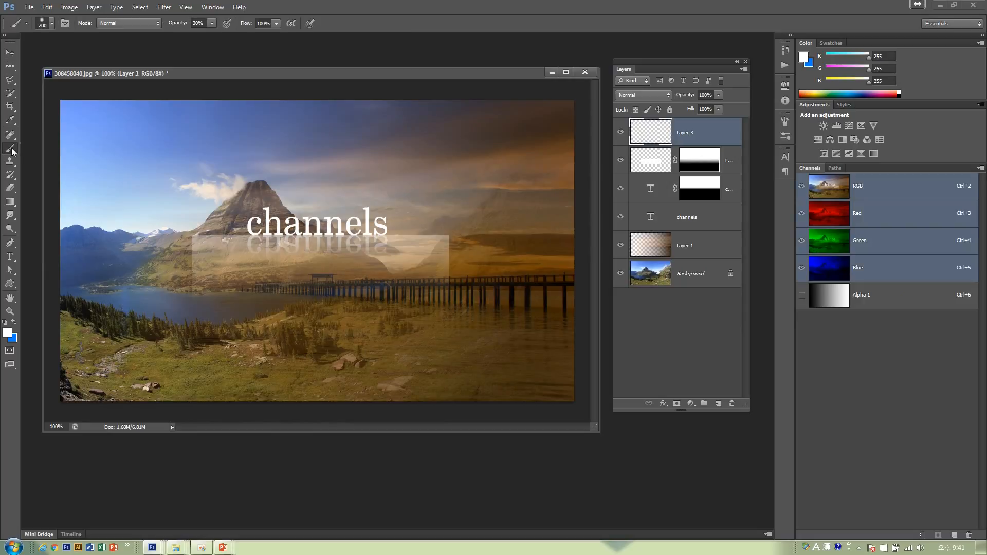
click(12, 150)
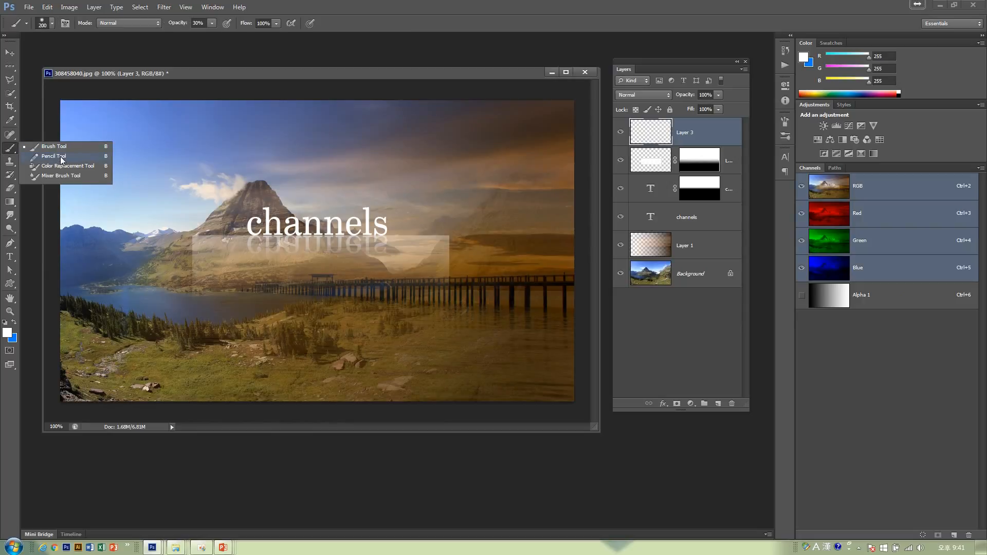
click(56, 155)
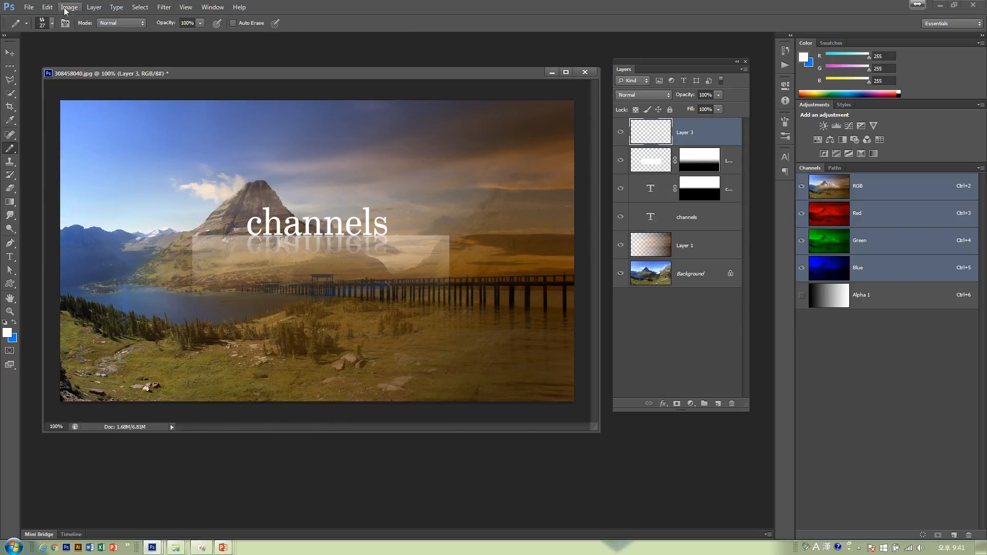
click(52, 23)
click(20, 102)
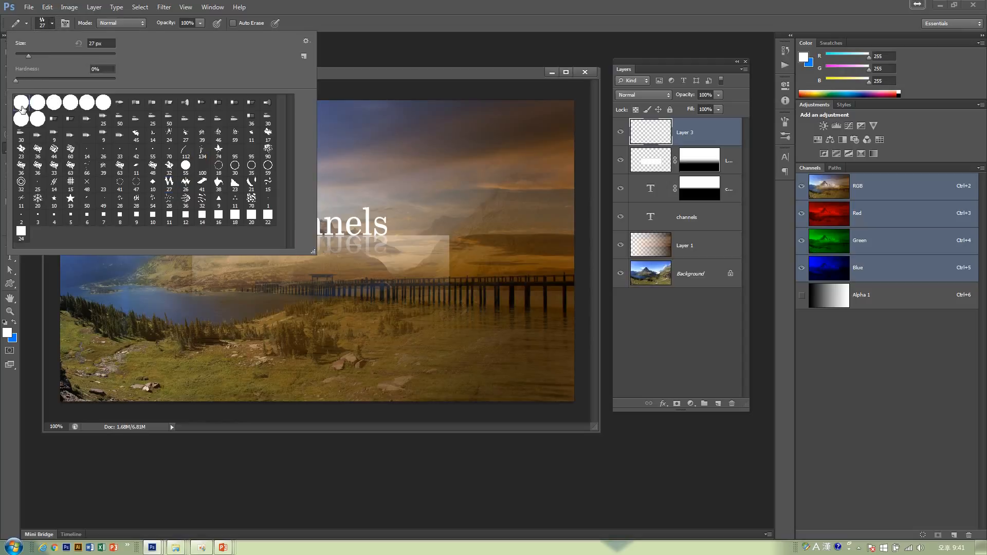
click(332, 78)
key(bracketleft)
key(bracketleft)
key(bracketleft)
key(bracketleft)
key(bracketleft)
key(bracketleft)
key(bracketleft)
key(bracketleft)
key(bracketleft)
key(bracketleft)
key(bracketleft)
key(bracketleft)
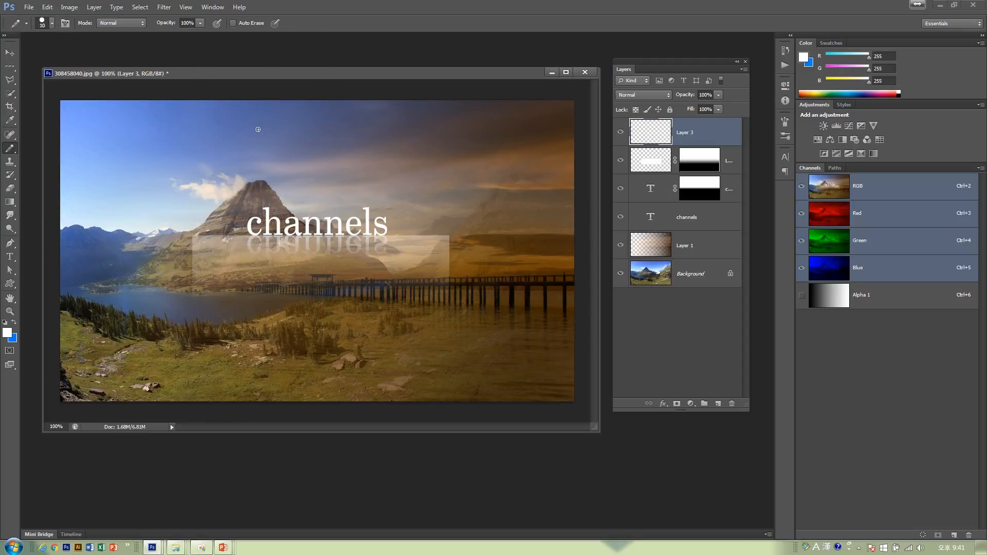
click(52, 23)
click(374, 73)
Step: Draw a thin straight white line along the full upper edge of the translucent rectangle on Layer 3
click(192, 235)
drag(223, 235, 321, 233)
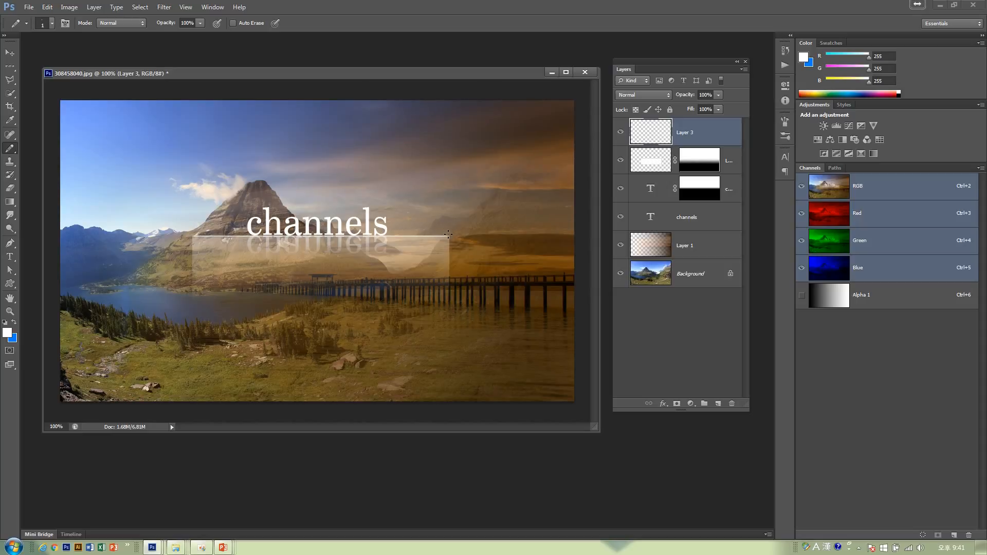
click(9, 54)
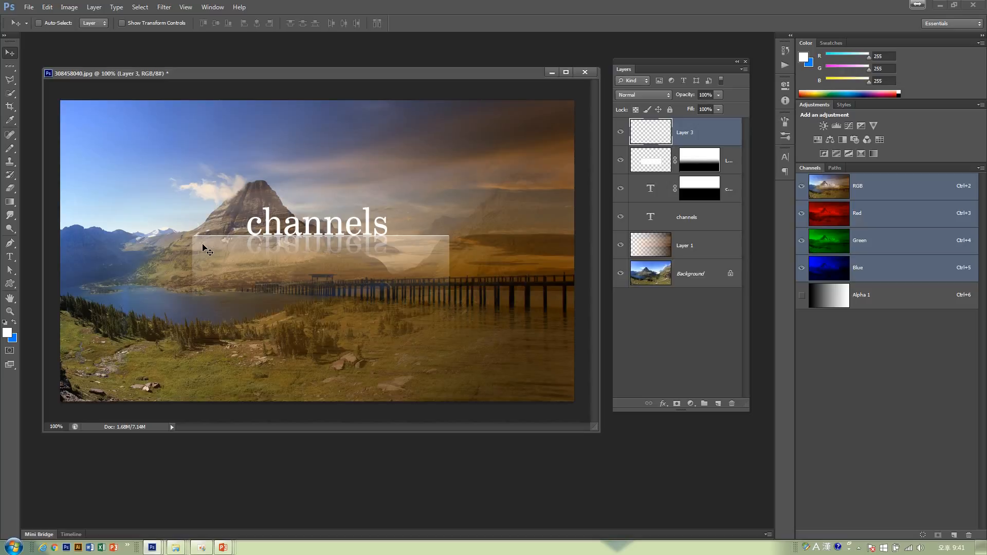
Step: Add a layer mask to Layer 3 and fade both ends of the white line with a reflected white-to-black gradient
click(677, 404)
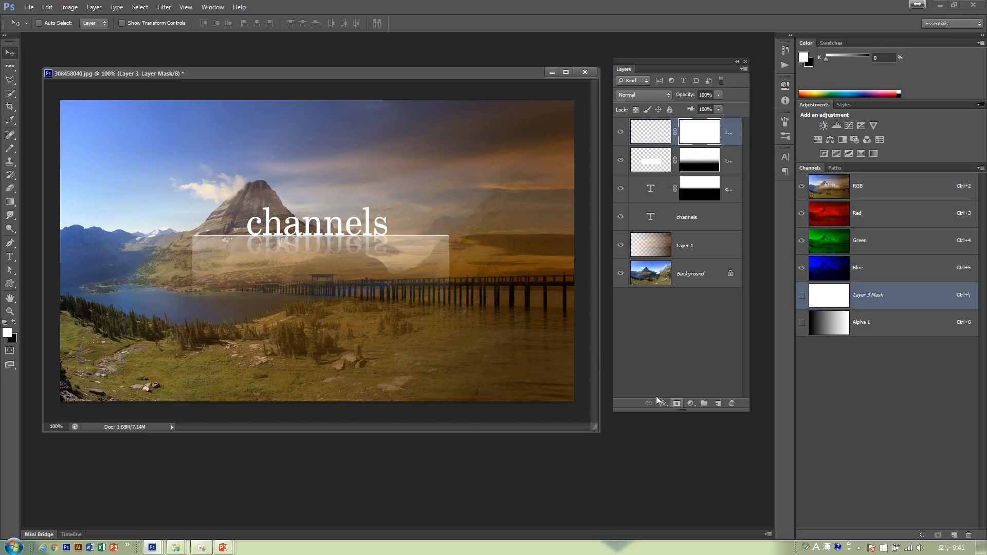
click(12, 204)
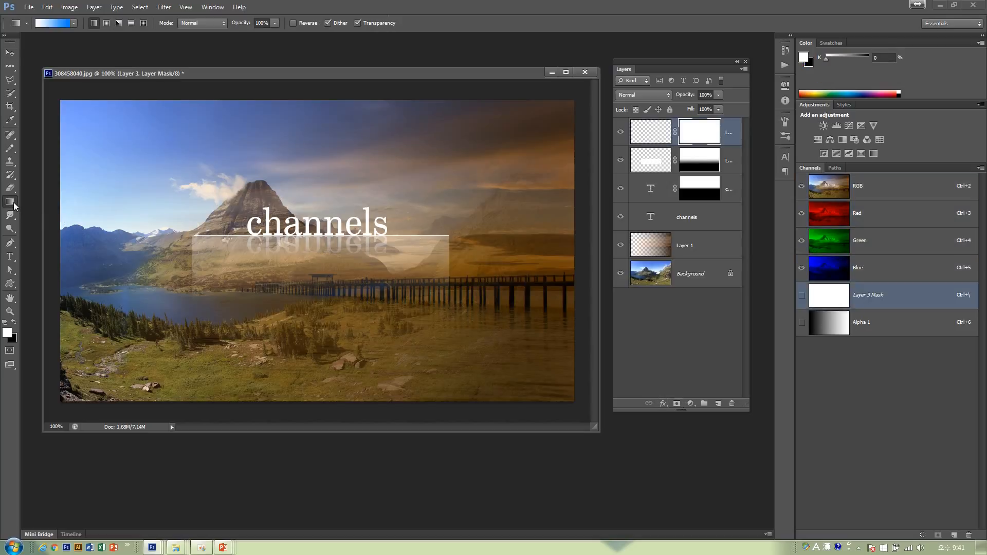
click(73, 23)
click(21, 44)
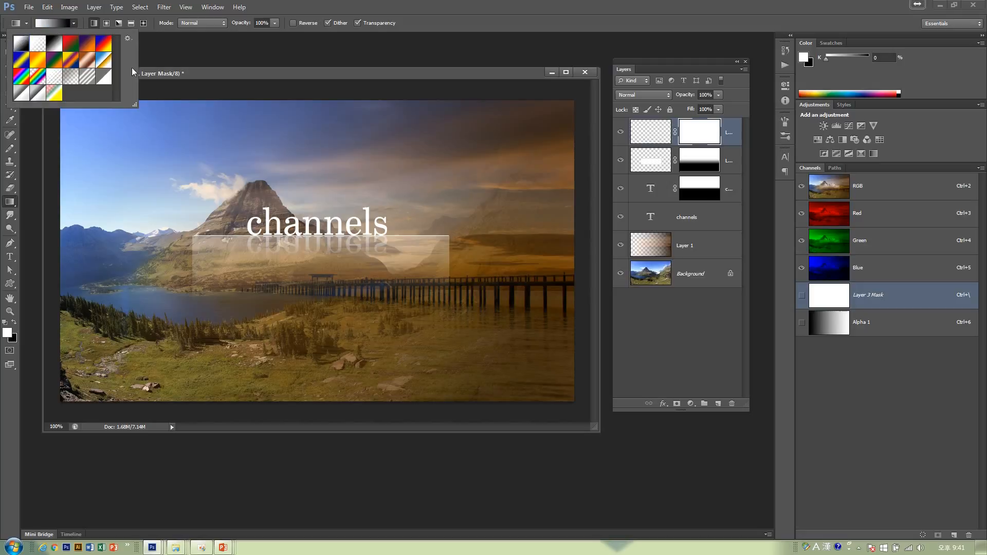
click(255, 76)
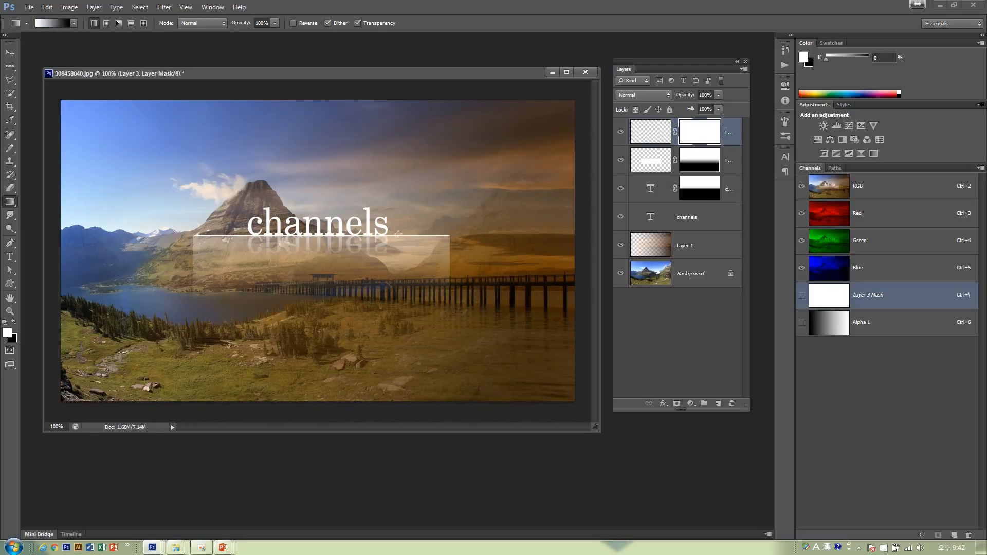
click(131, 23)
drag(194, 236, 195, 236)
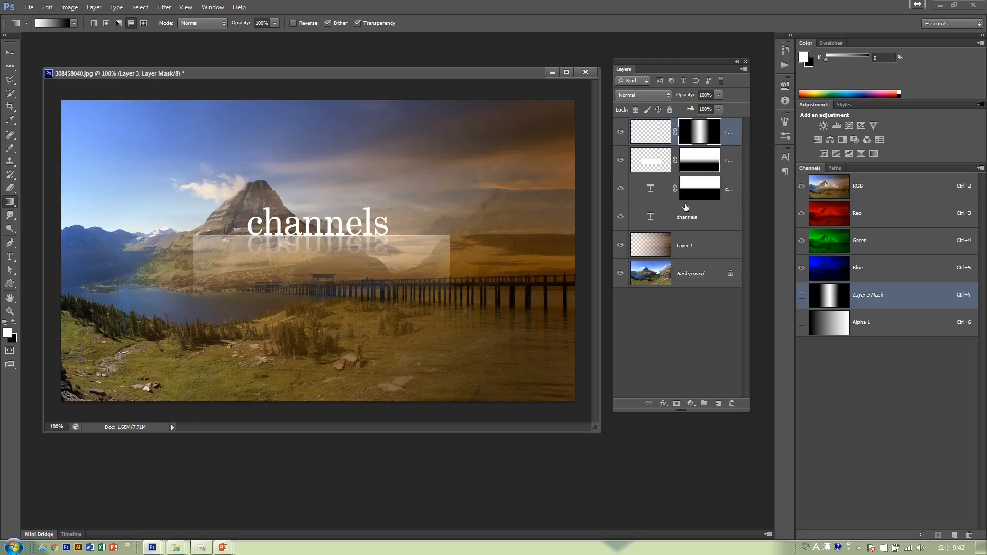
Step: Try a reflected gradient on the Layer 2 mask within the rectangle's selection, and undo it
ctrl+click(655, 167)
click(697, 168)
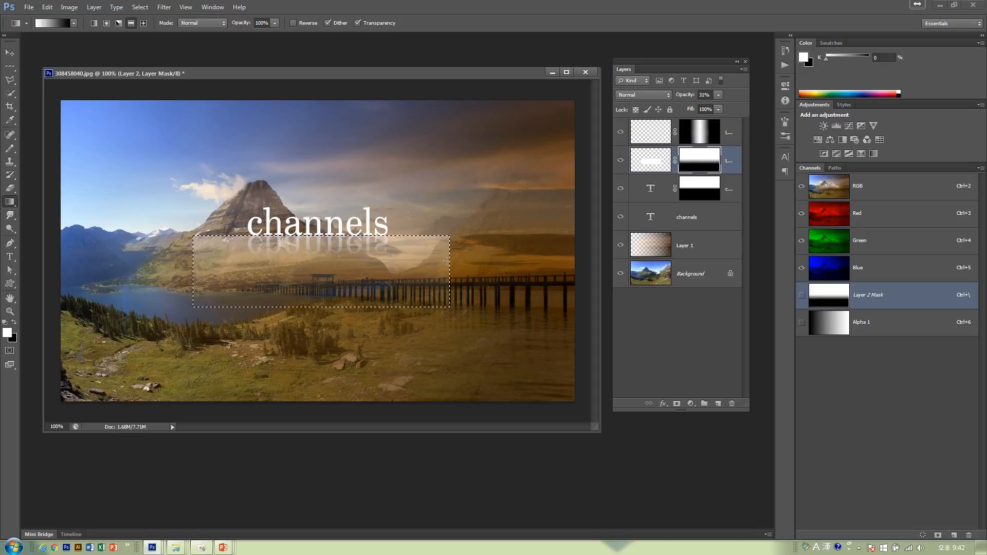
drag(450, 261, 446, 313)
key(ctrl+d)
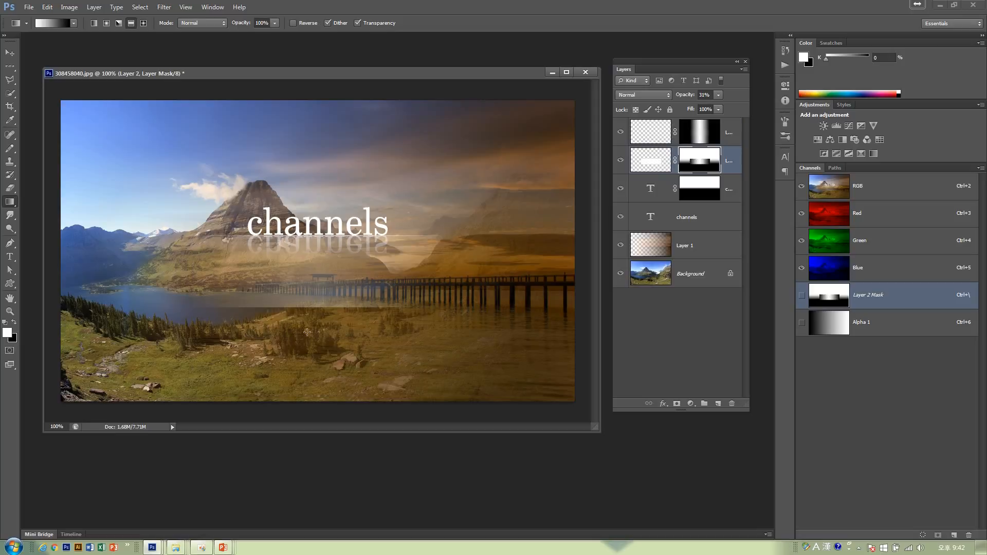
key(ctrl+shift+d)
key(ctrl+alt+z)
key(ctrl+alt+z)
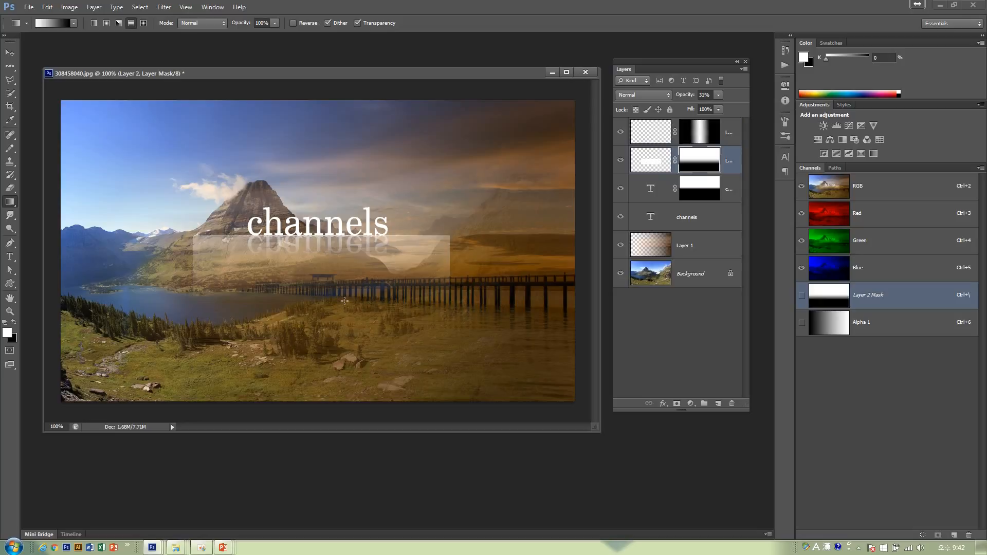
Step: Delete the layer mask from Layer 3 without applying it
drag(700, 133, 734, 403)
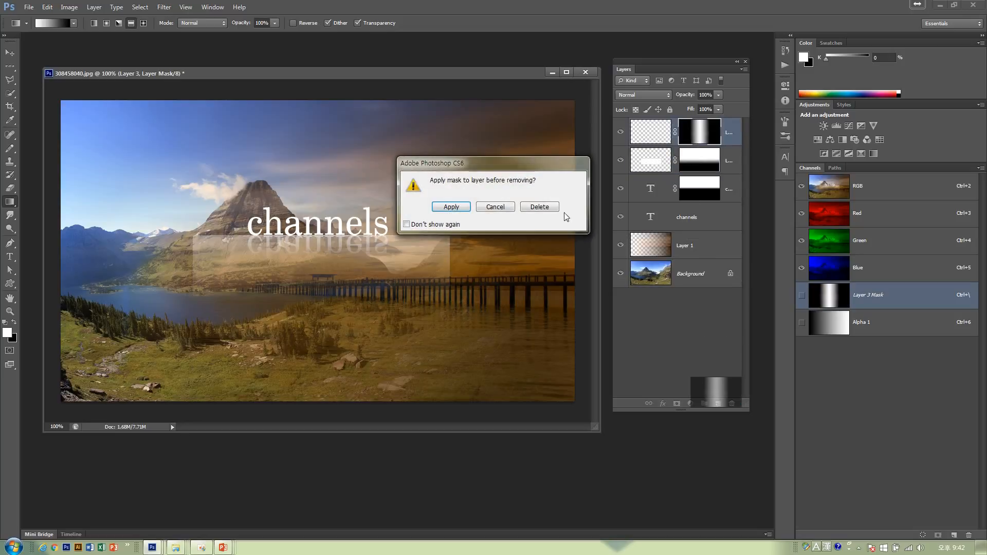
click(539, 207)
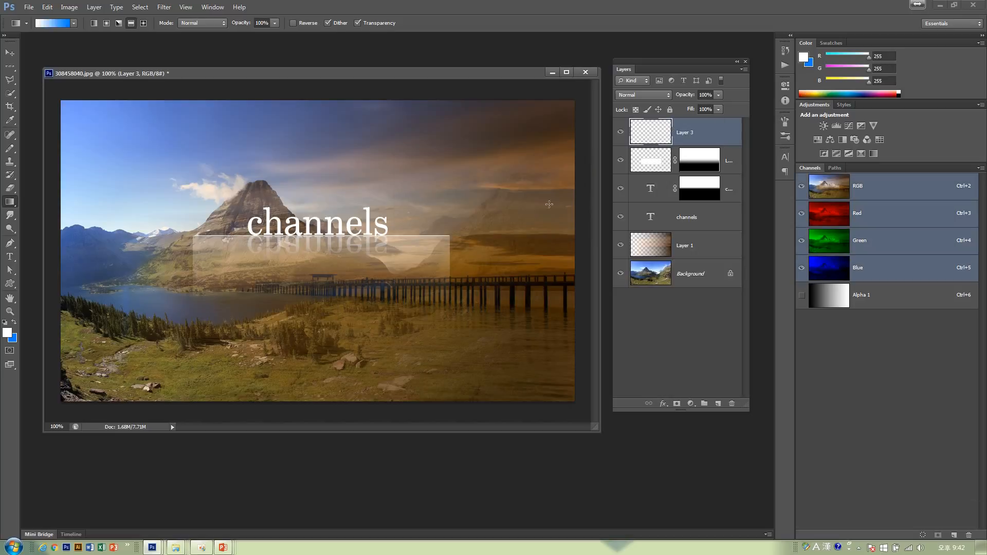
click(642, 167)
ctrl+click(645, 150)
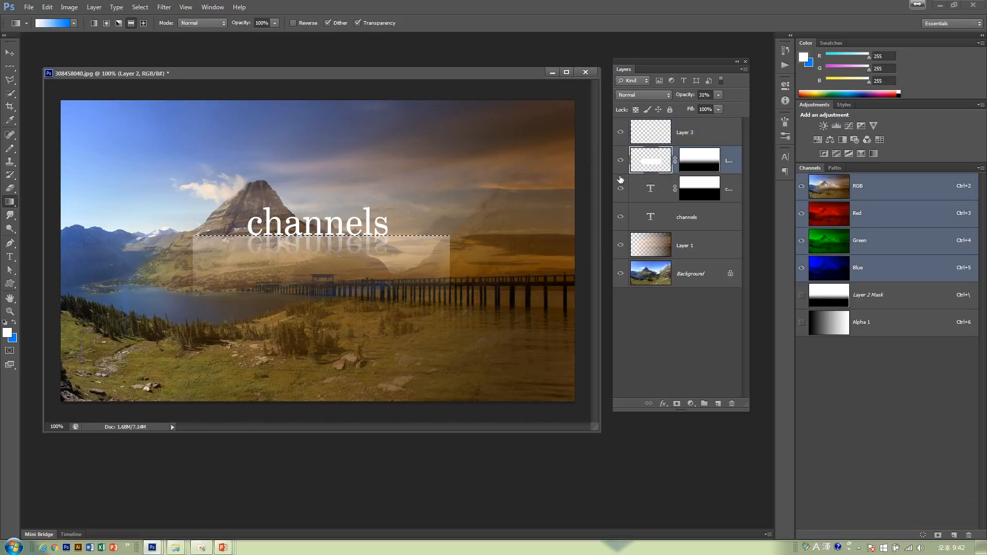
click(649, 138)
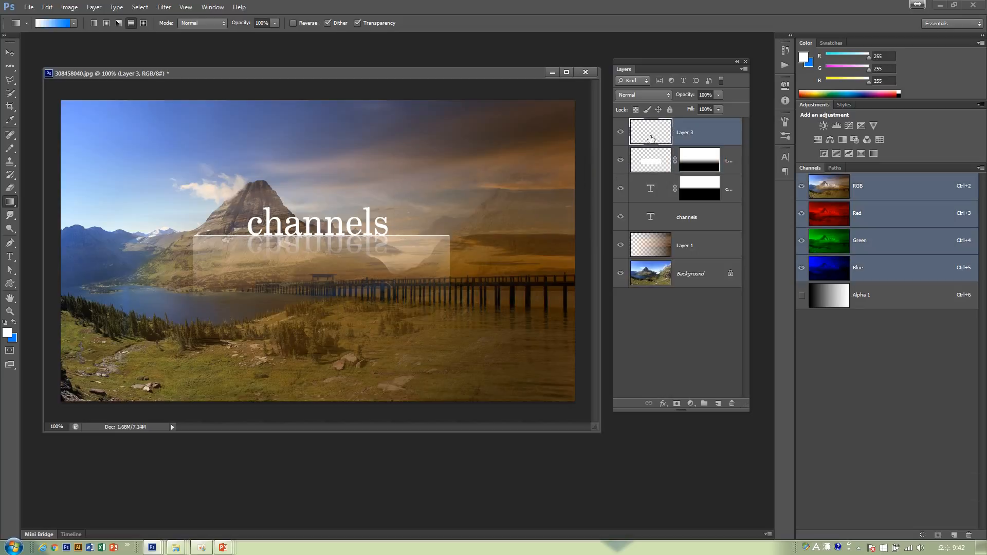
shift+click(654, 165)
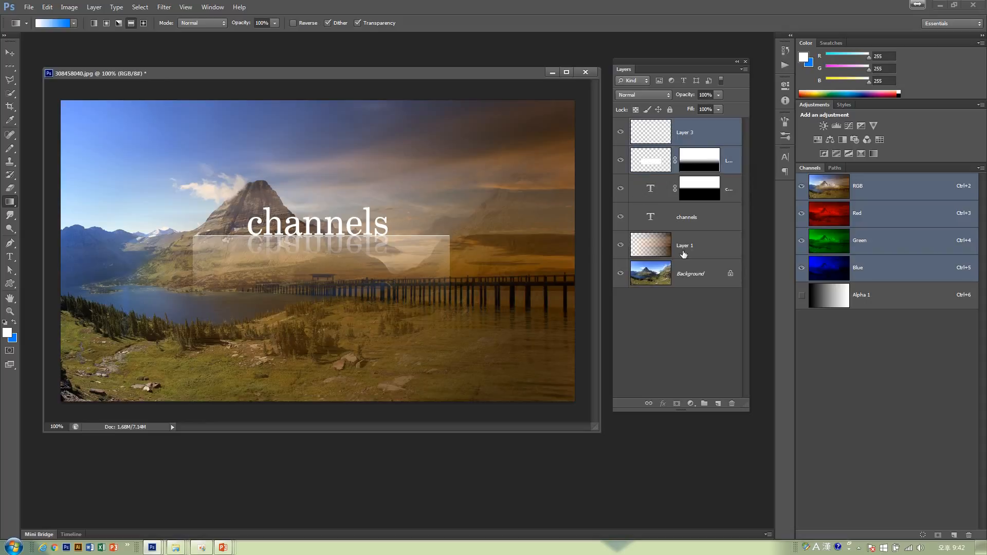
click(693, 352)
click(660, 138)
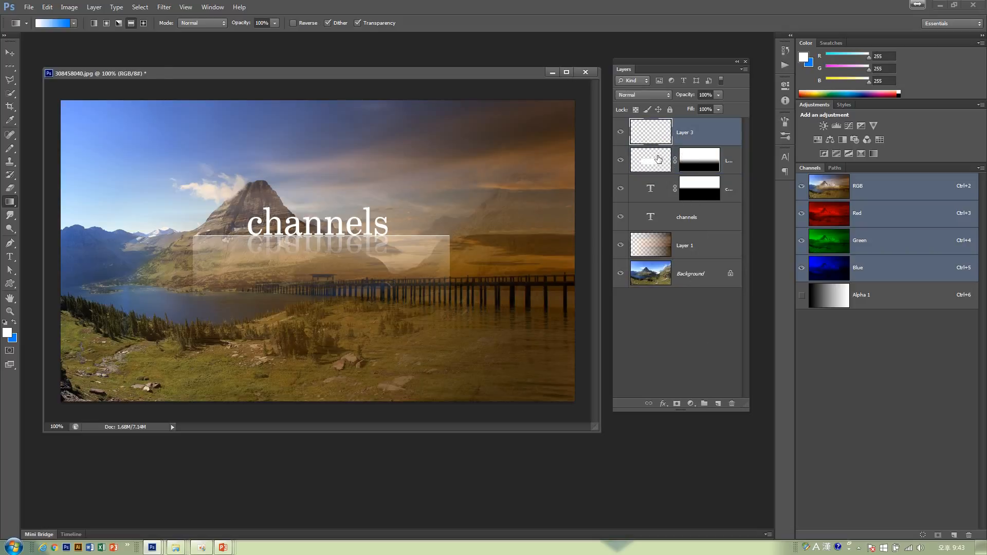
click(659, 160)
click(657, 145)
click(657, 163)
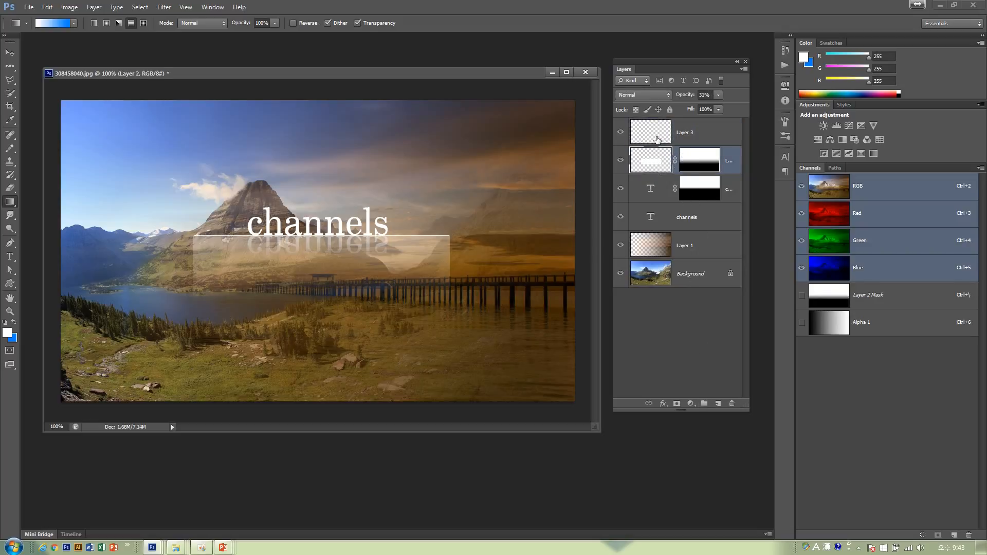
click(657, 145)
click(657, 163)
click(657, 144)
click(657, 169)
Step: Create a layer group holding Layer 2 and Layer 3, and toggle the group's visibility to check its contents
click(705, 404)
click(655, 145)
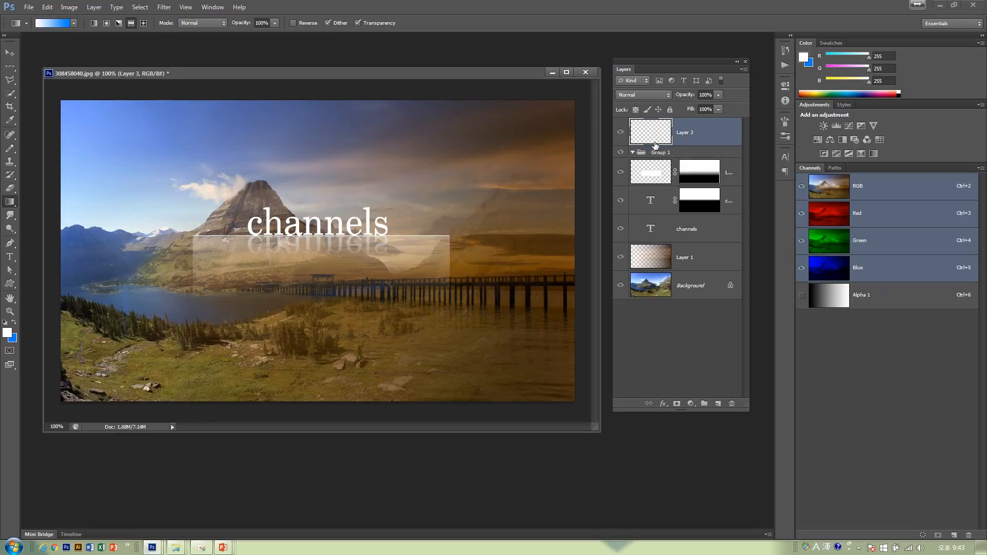
mouse_move(655, 145)
mouse_down()
mouse_move(656, 172)
mouse_move(654, 133)
mouse_up()
click(632, 124)
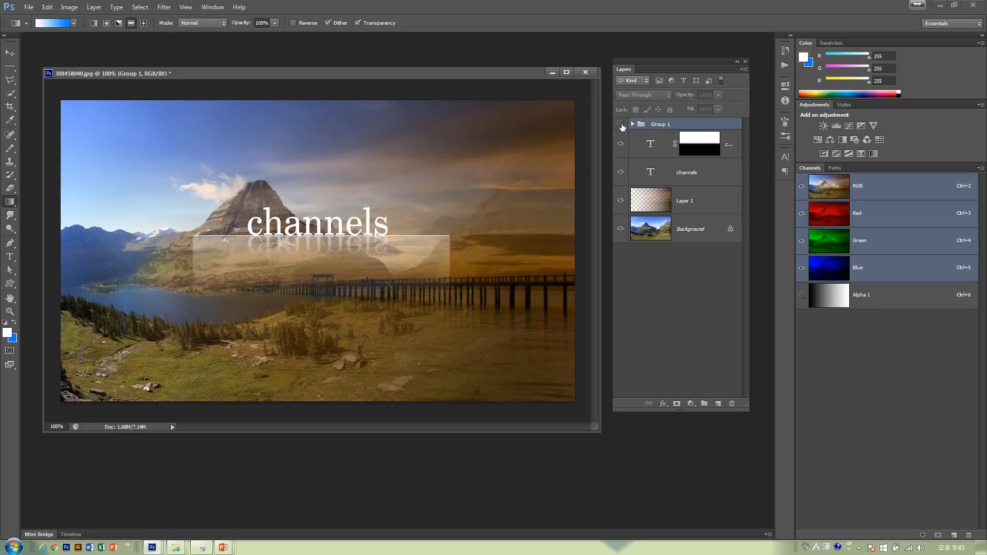
click(622, 124)
click(621, 124)
click(621, 125)
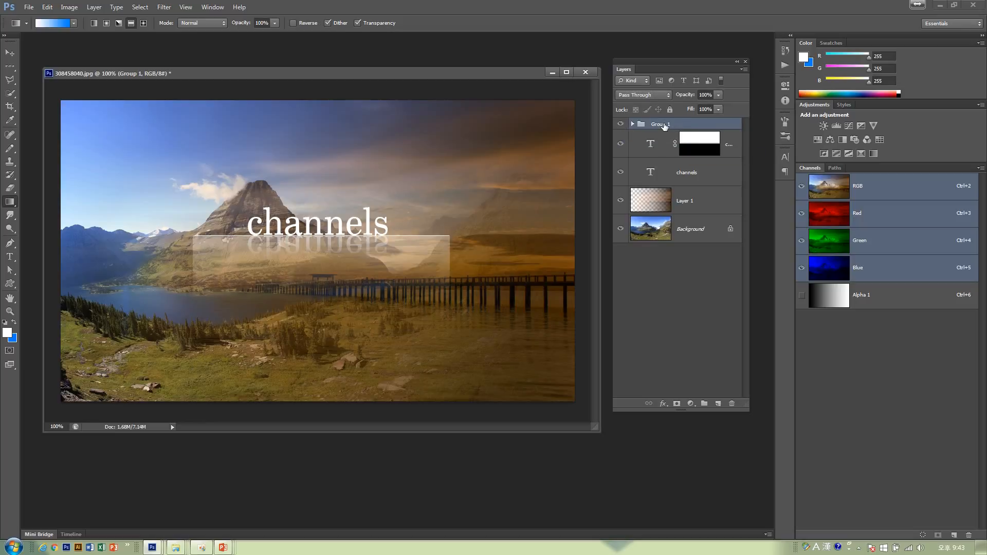
Step: Add a layer mask to Group 1 and fade the rectangle's and line's two ends with a reflected white-to-black gradient
click(676, 403)
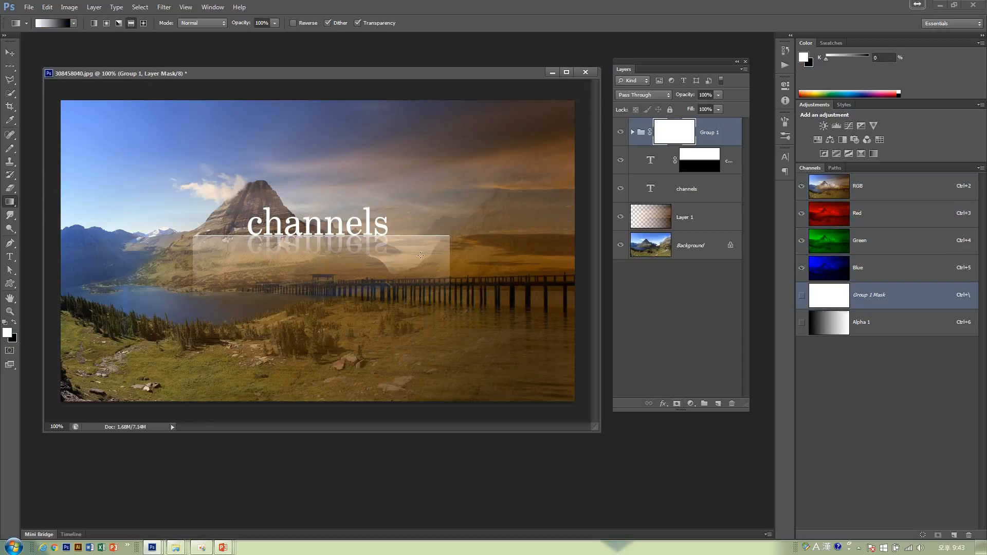
drag(346, 255, 451, 260)
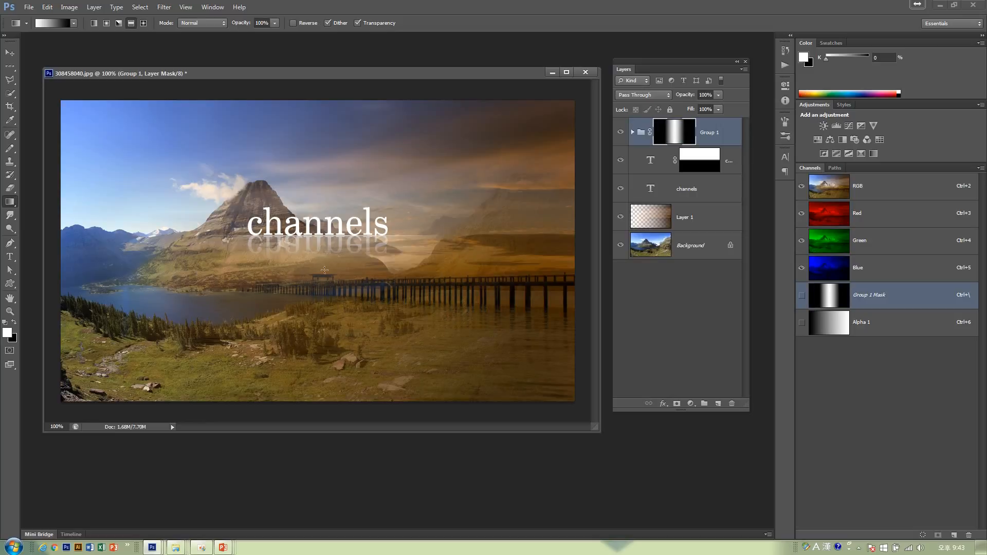
click(632, 133)
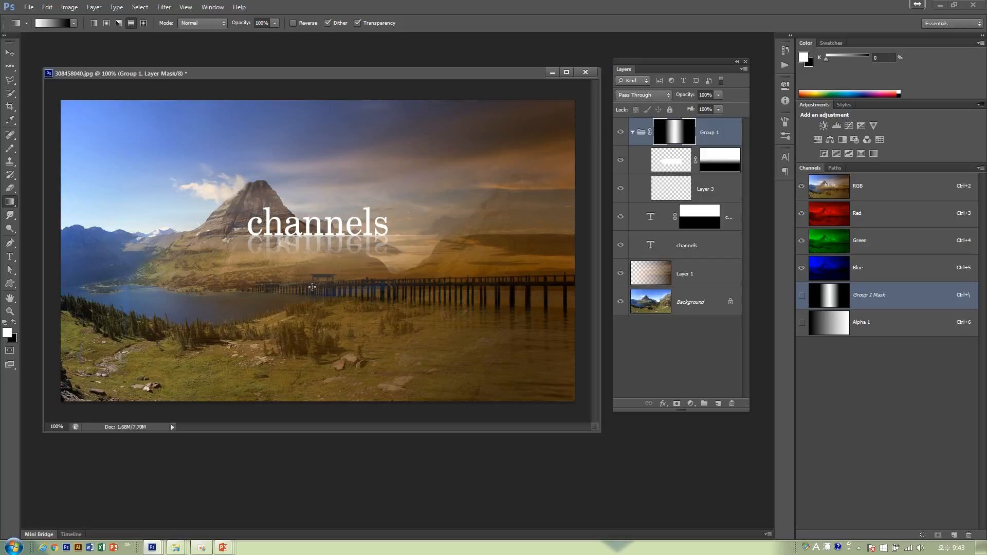
Step: Close the 308458040.jpg document without saving its changes
click(589, 75)
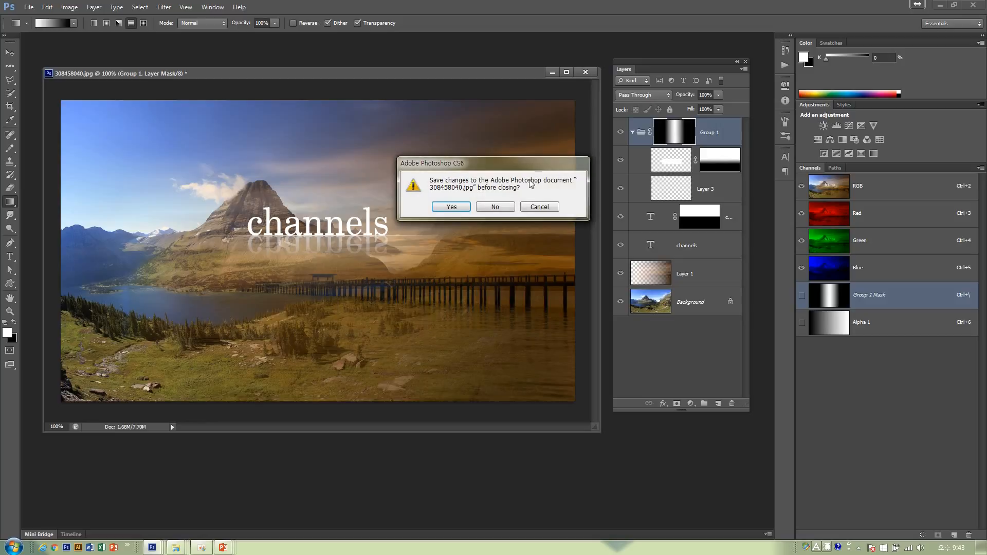
click(495, 207)
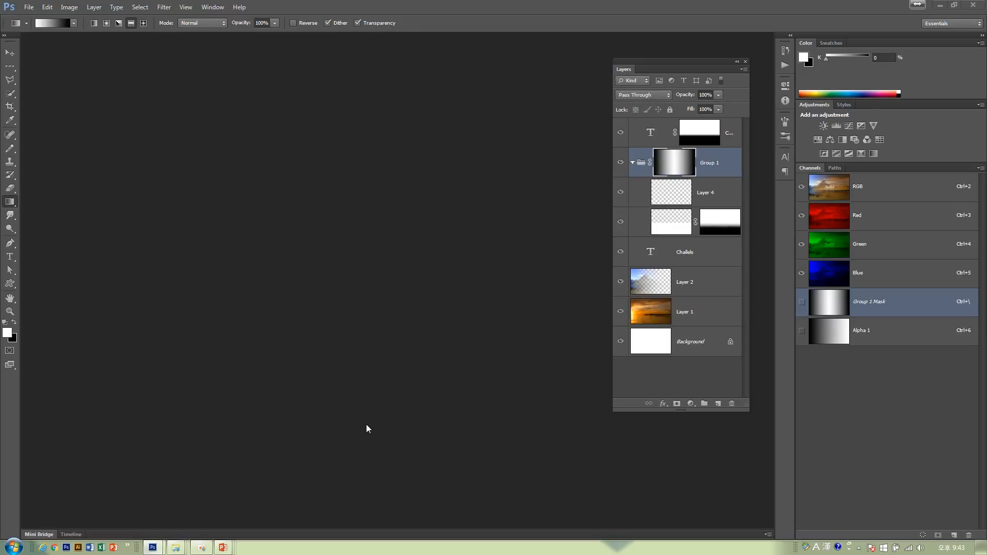
Step: Switch to the presentation, view the 11-2 slide on making a CD image, and return to Photoshop
key(alt+Tab)
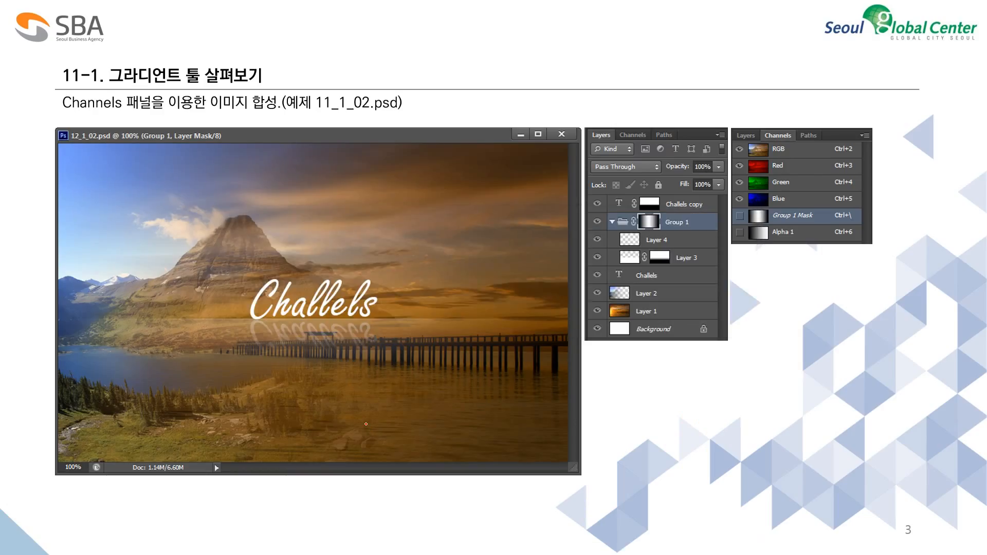
key(Right)
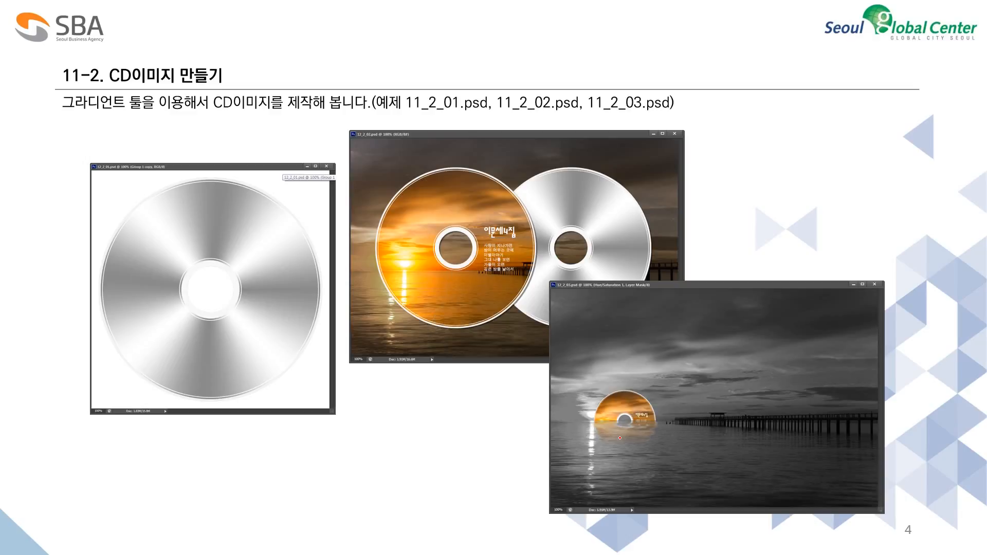
key(alt+Tab)
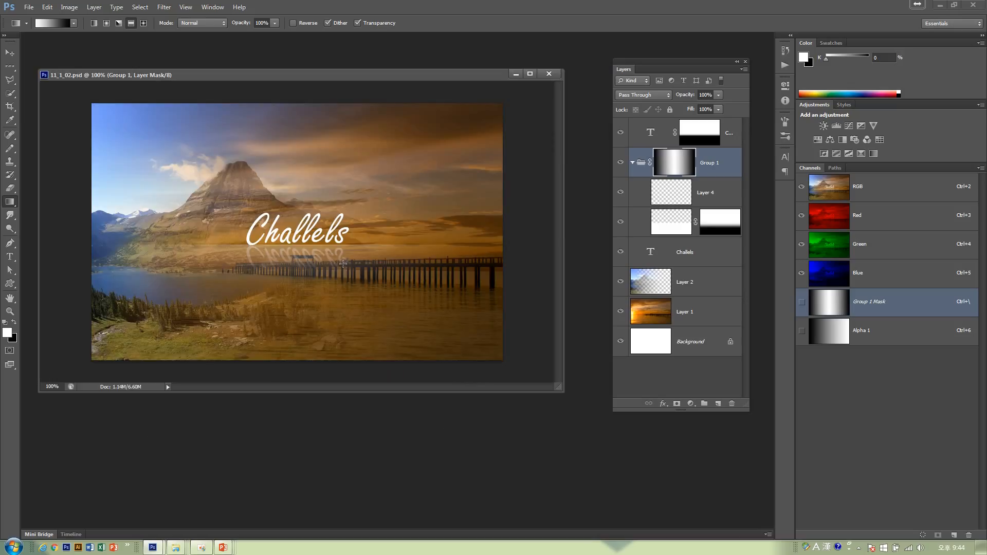
Step: Close 11_1_02.psd and open 11_2_01.psd, 11_2_02.psd and 11_2_03.psd together from folder 11
click(548, 73)
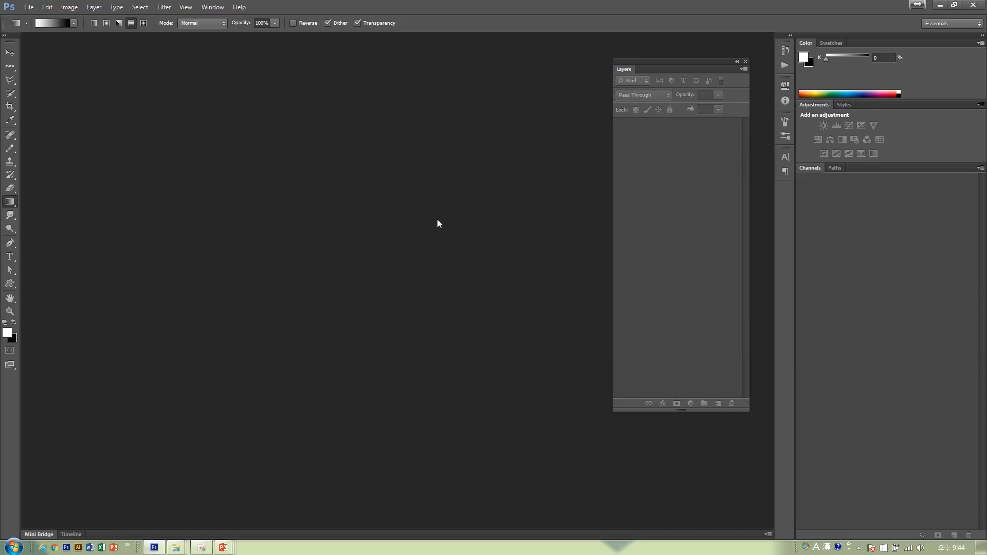
double_click(437, 219)
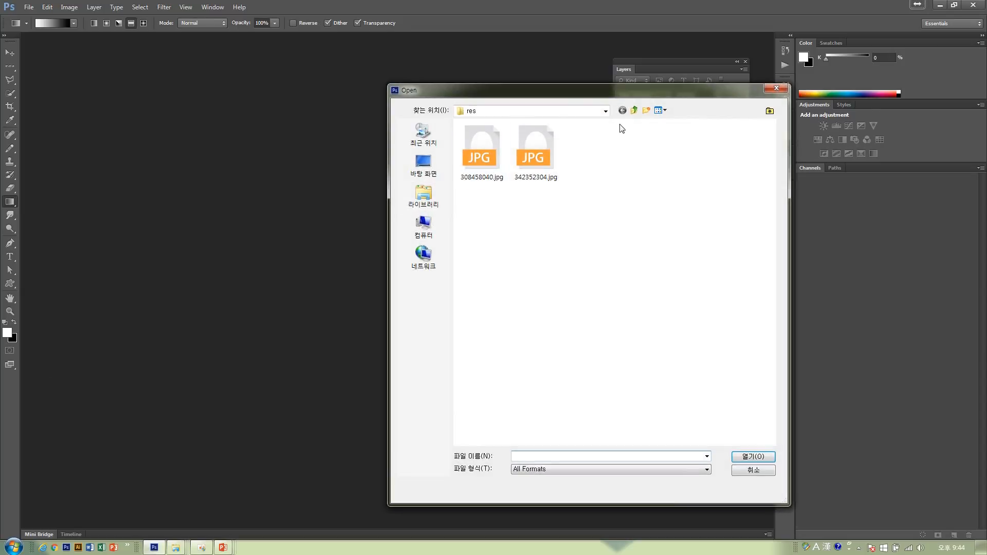
click(635, 110)
click(514, 165)
shift+click(514, 184)
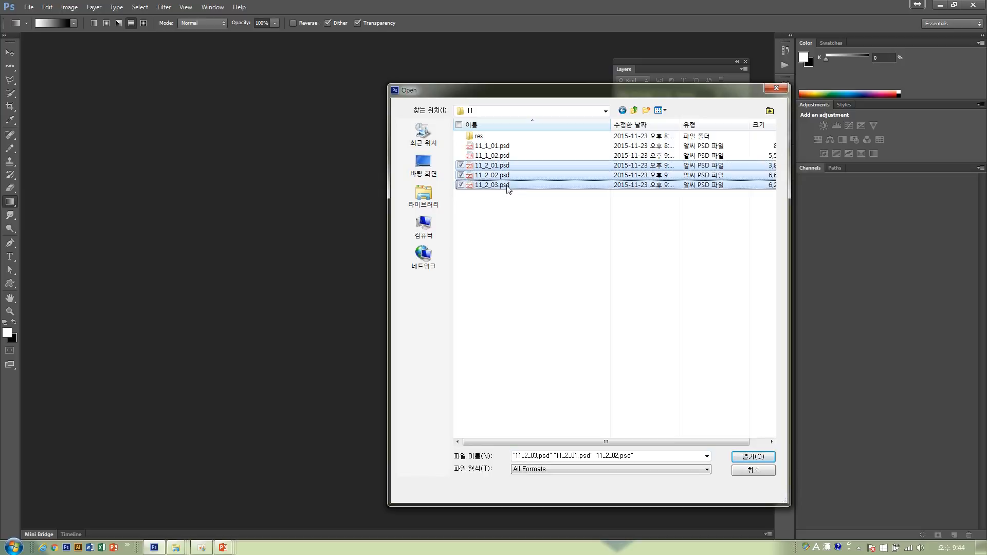
click(752, 458)
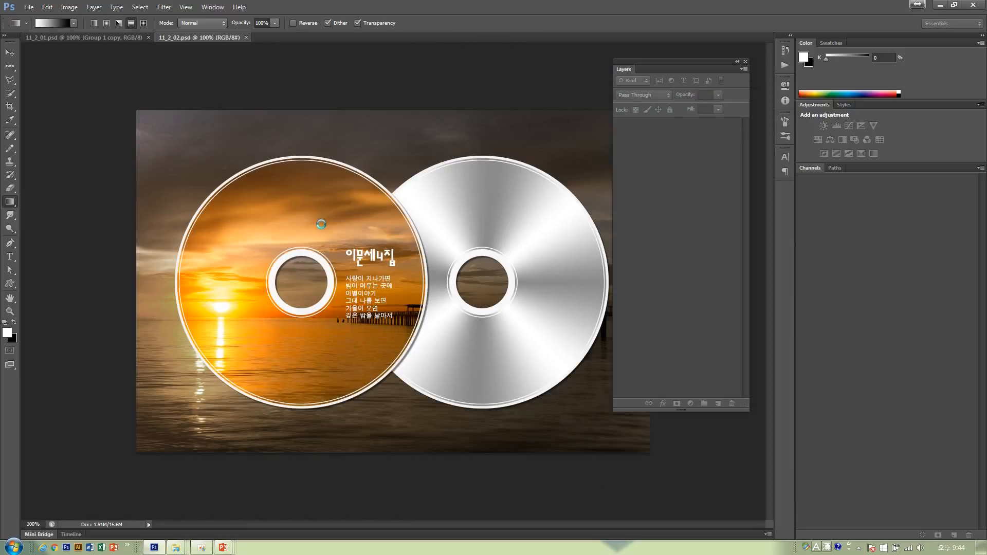
Step: Look through the three CD example documents and close all of them
key(ctrl+Tab)
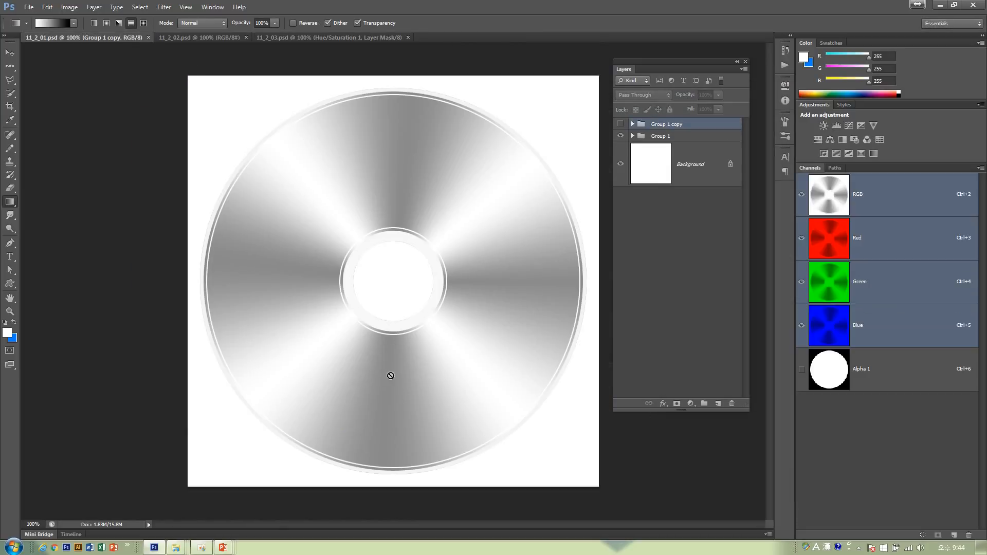
click(230, 40)
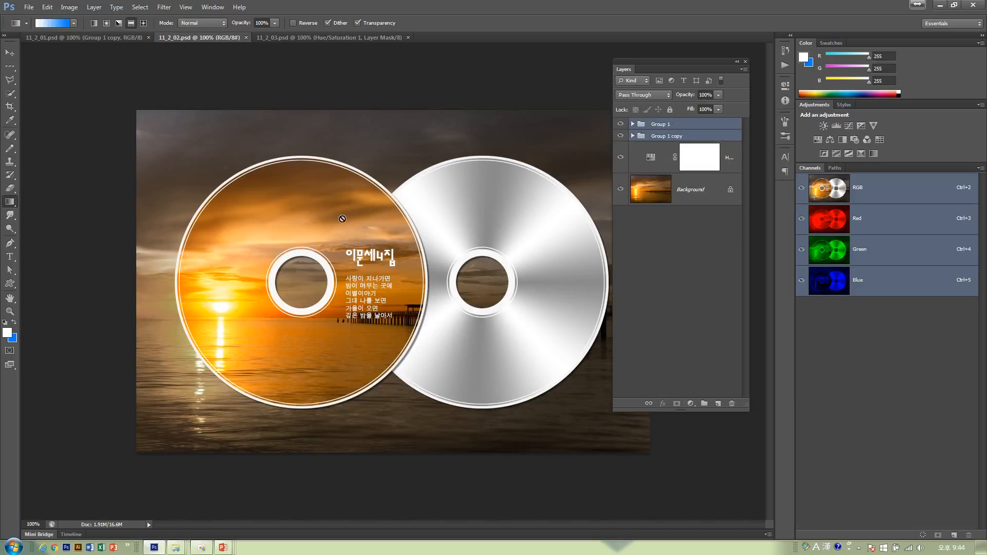
click(332, 38)
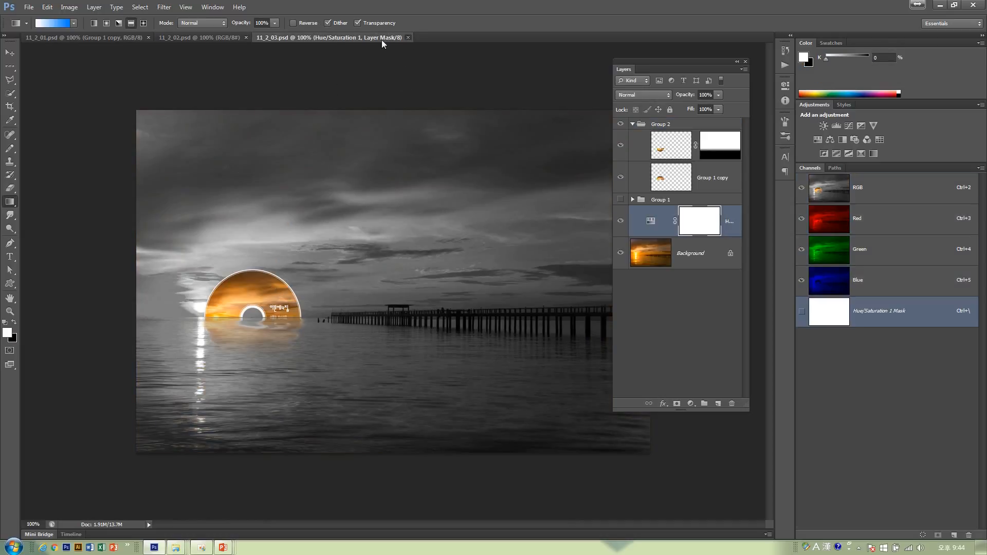
click(409, 38)
click(246, 37)
click(149, 38)
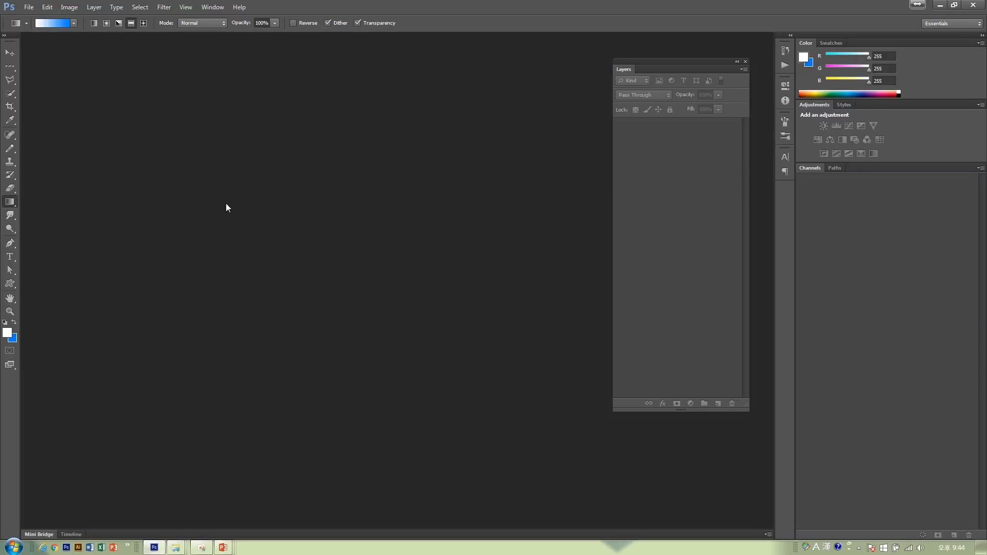
Step: Create a white 800 × 800 pixel RGB document at 72 pixels/inch and float it in an enlarged window
click(28, 7)
click(36, 15)
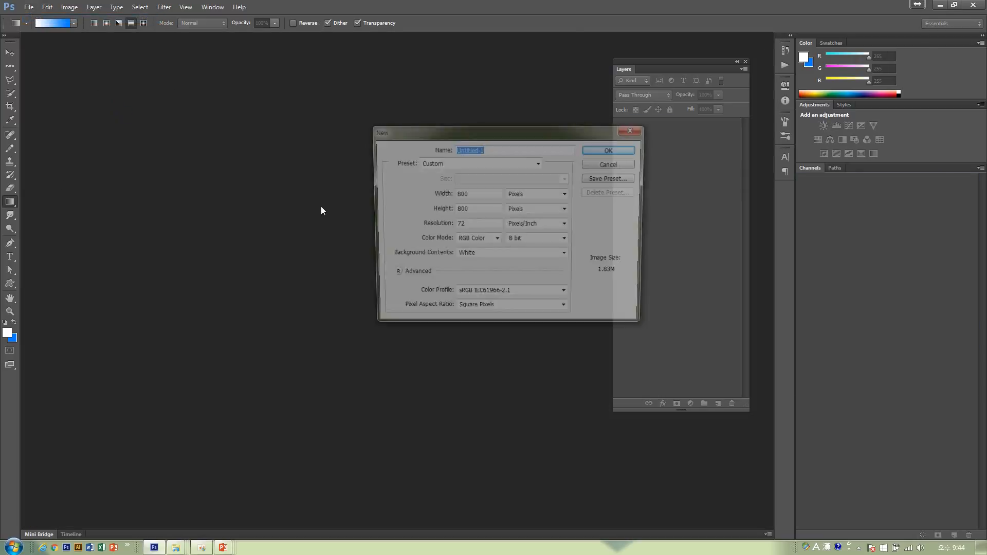
click(591, 150)
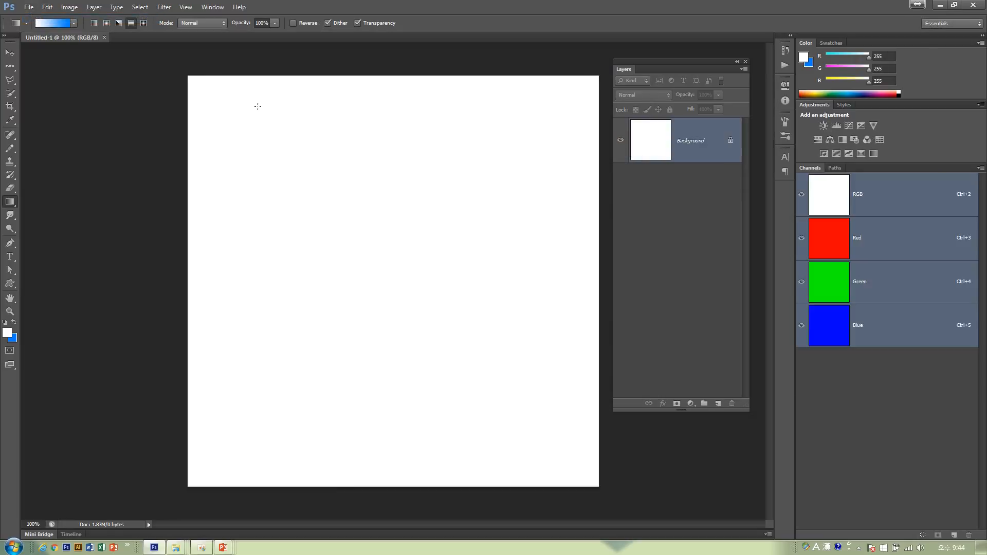
drag(64, 42, 104, 59)
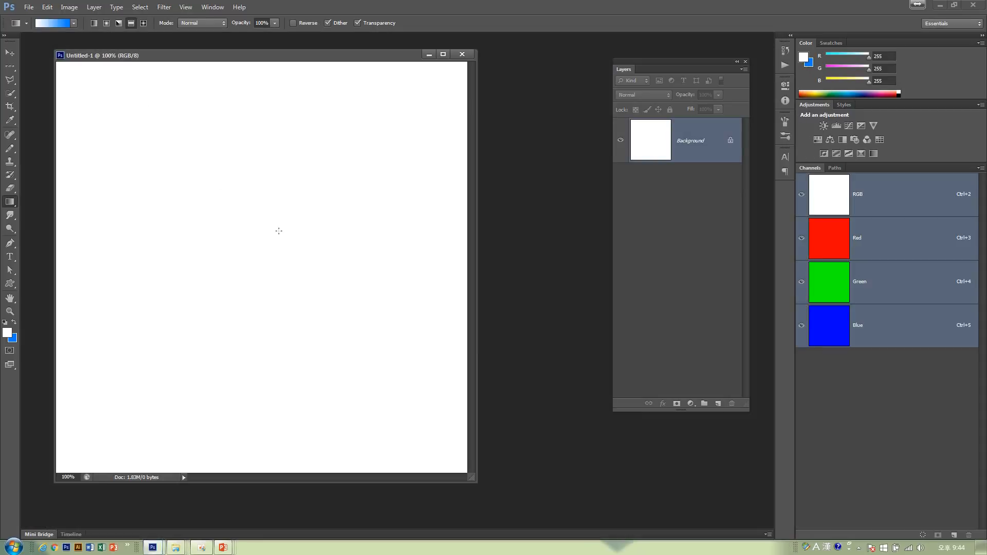
drag(473, 482, 503, 507)
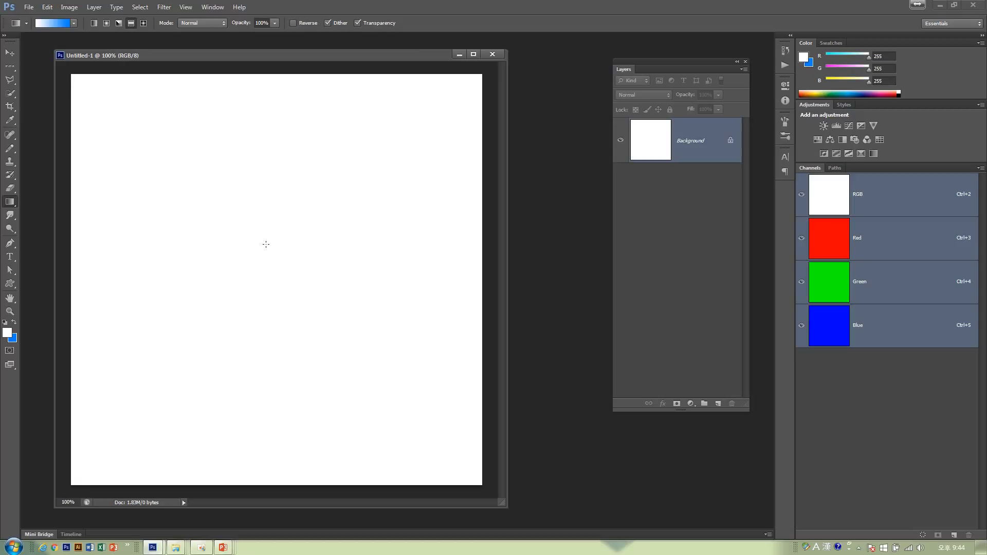
Step: Show the rulers and place a vertical and a horizontal guide crossing at the canvas centre
click(186, 7)
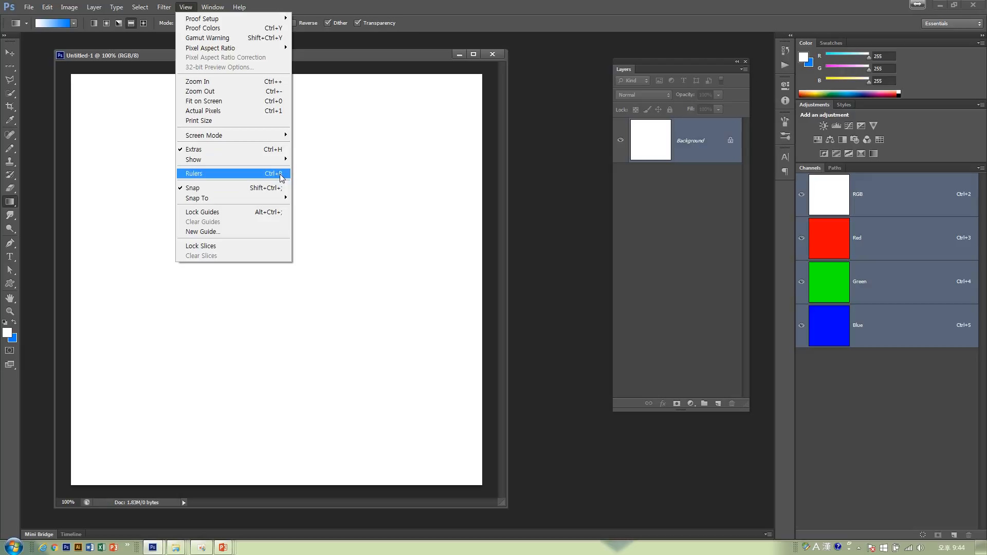
click(282, 175)
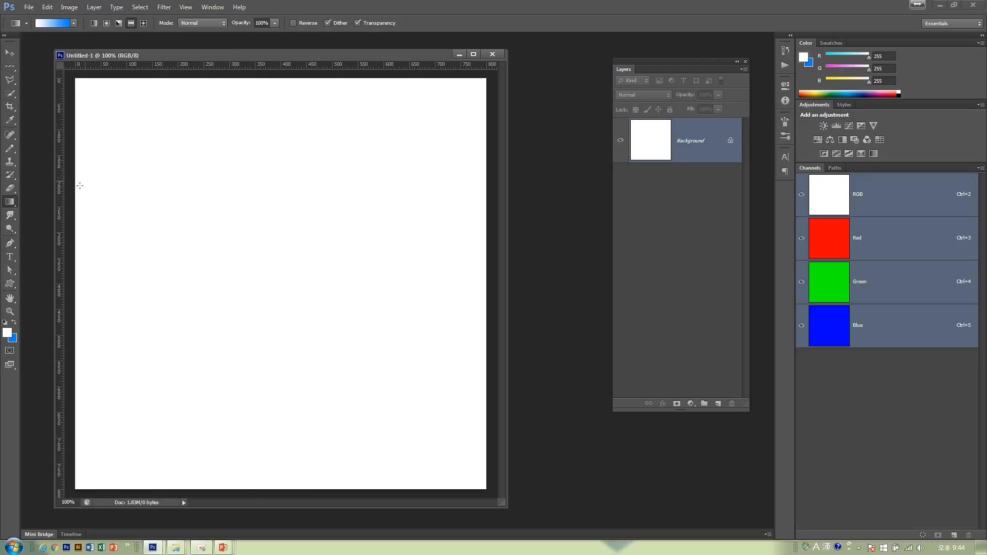
drag(63, 199, 283, 204)
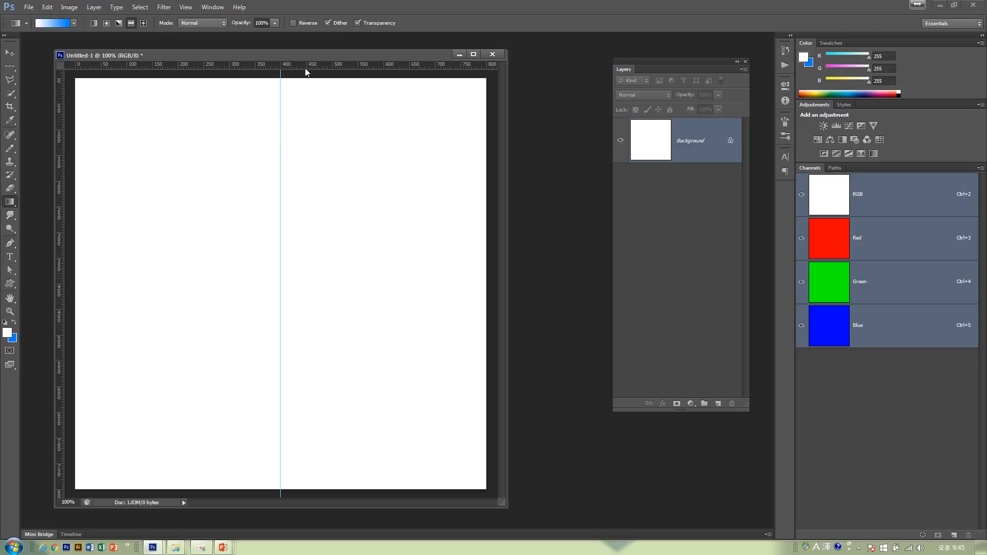
drag(304, 68, 302, 283)
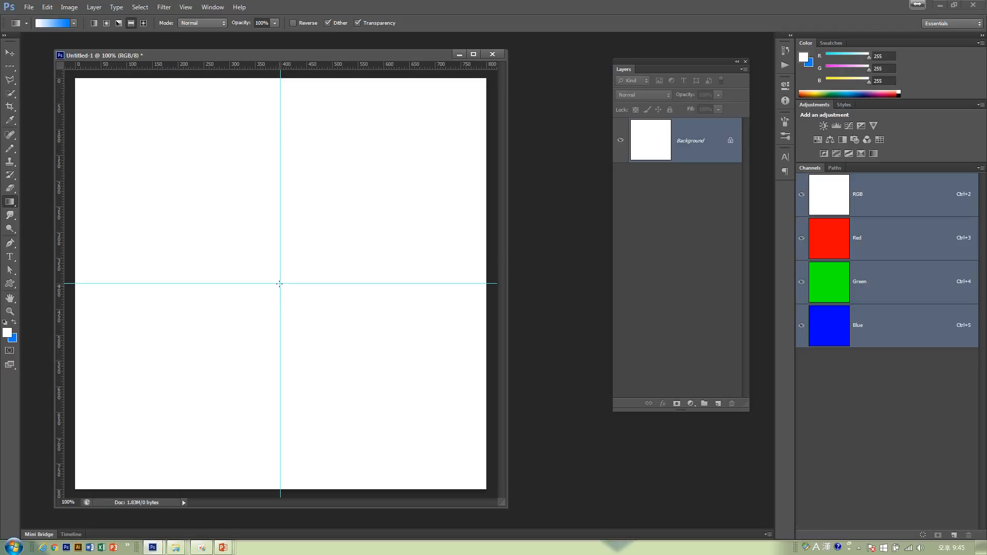
Step: Turn Snap off and back on
click(185, 8)
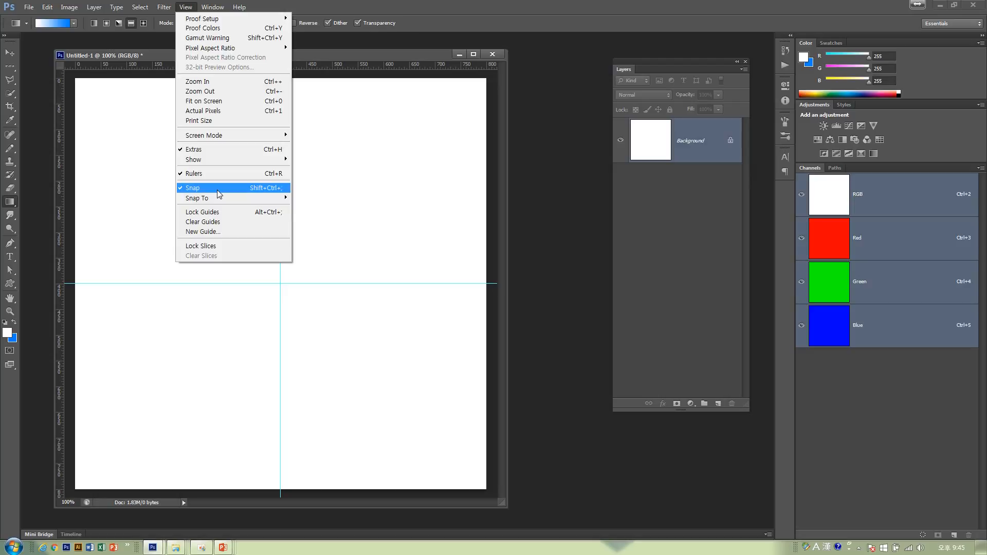
click(218, 193)
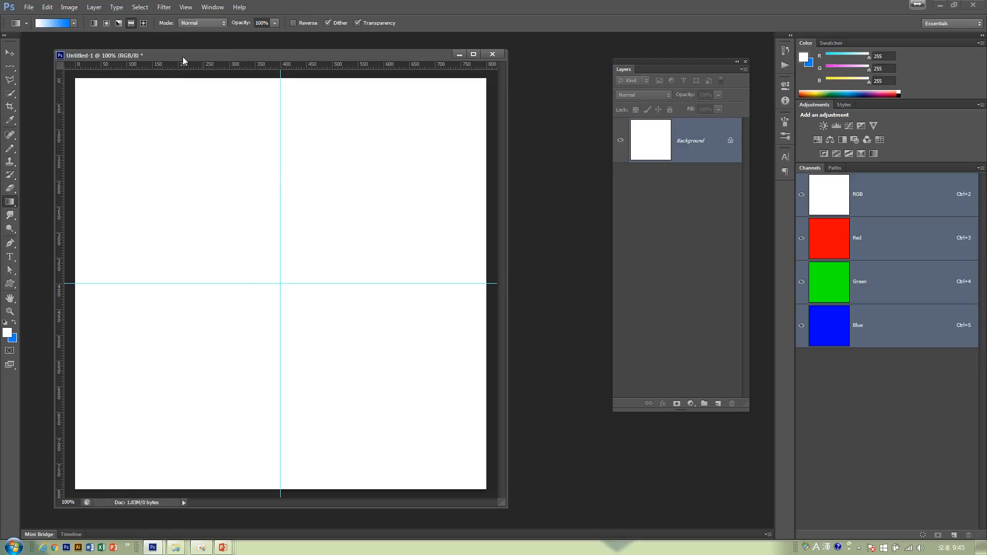
click(185, 7)
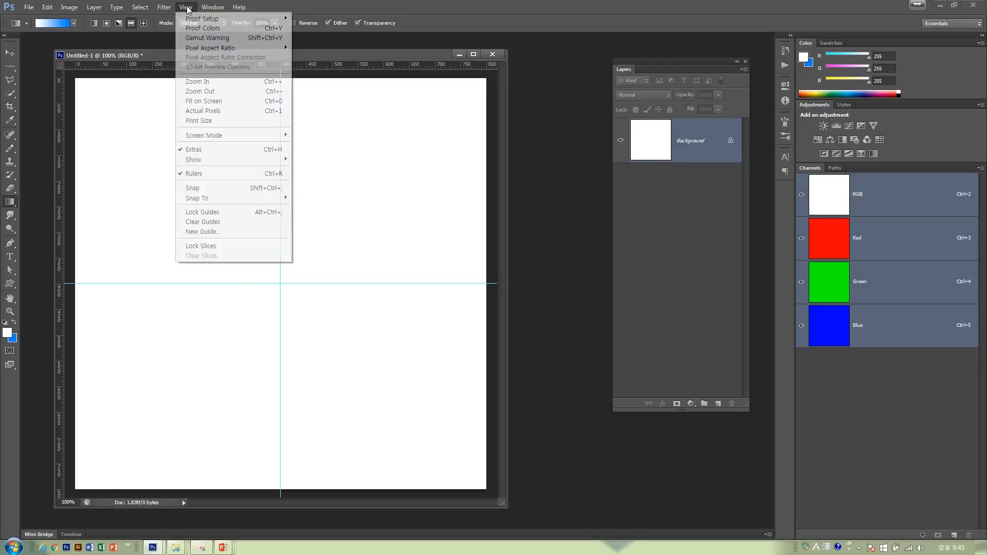
click(208, 189)
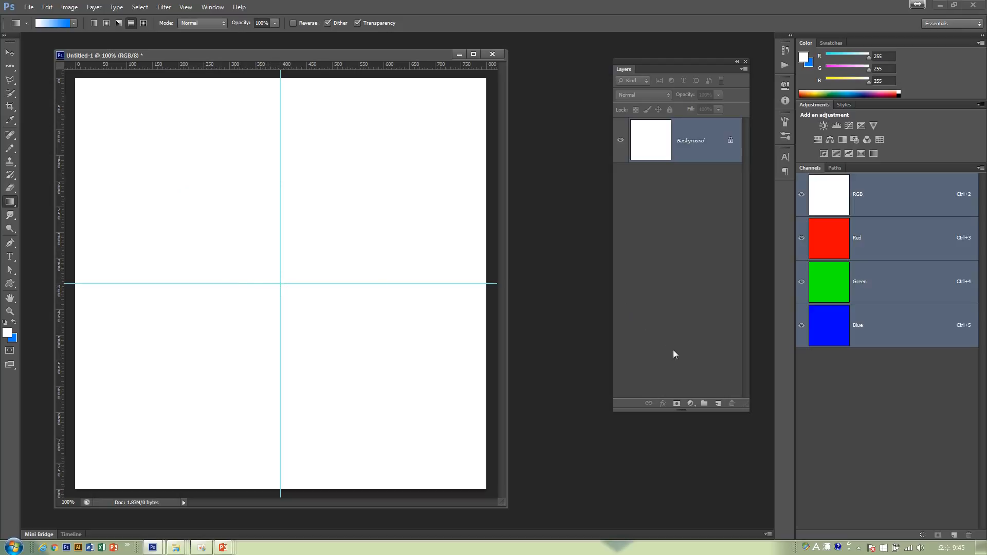
Step: Add a new empty layer and make a circular selection from the guide intersection outward, nearly filling the canvas
click(718, 404)
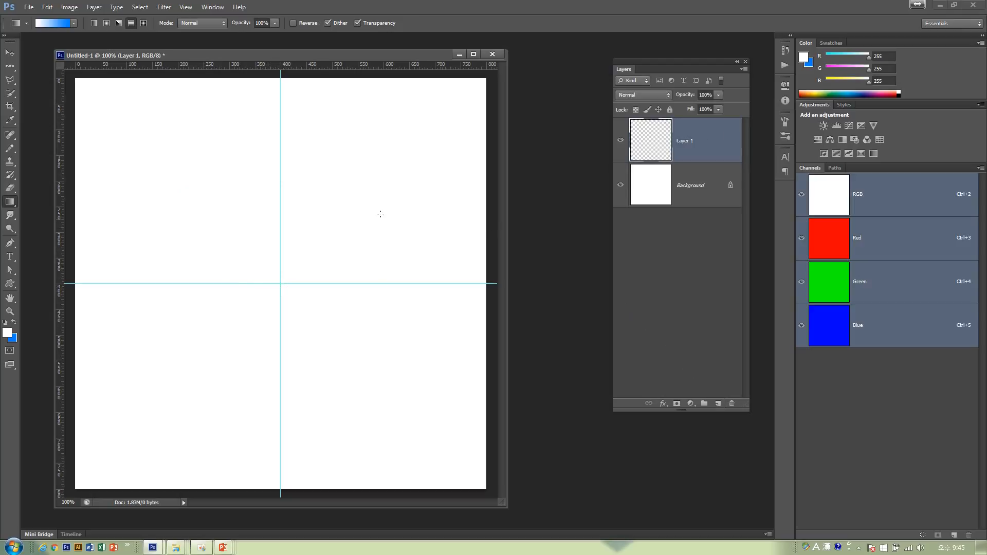
click(10, 66)
click(47, 76)
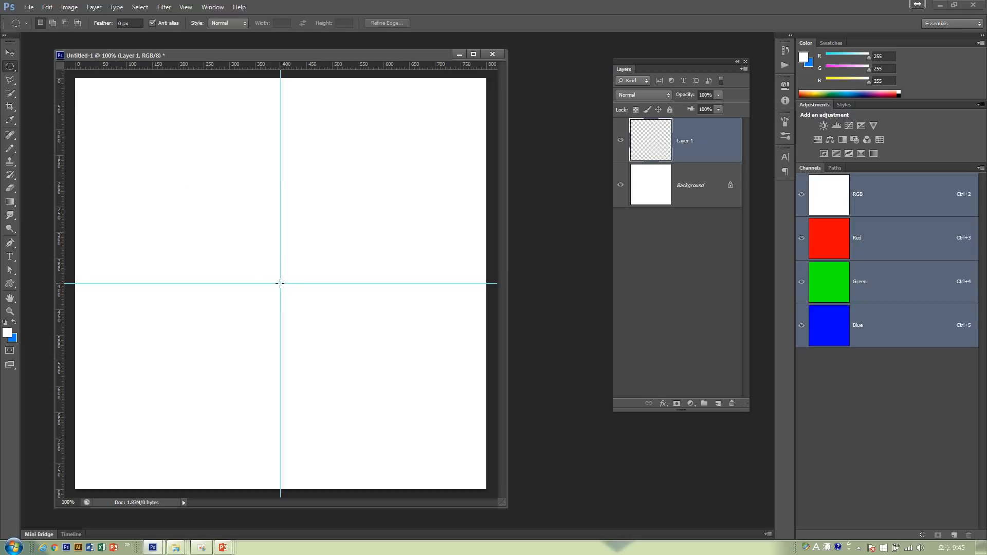
drag(279, 283, 474, 475)
Step: Define a custom gradient running from white at the start to light grey d7d7d7 at the end
click(13, 202)
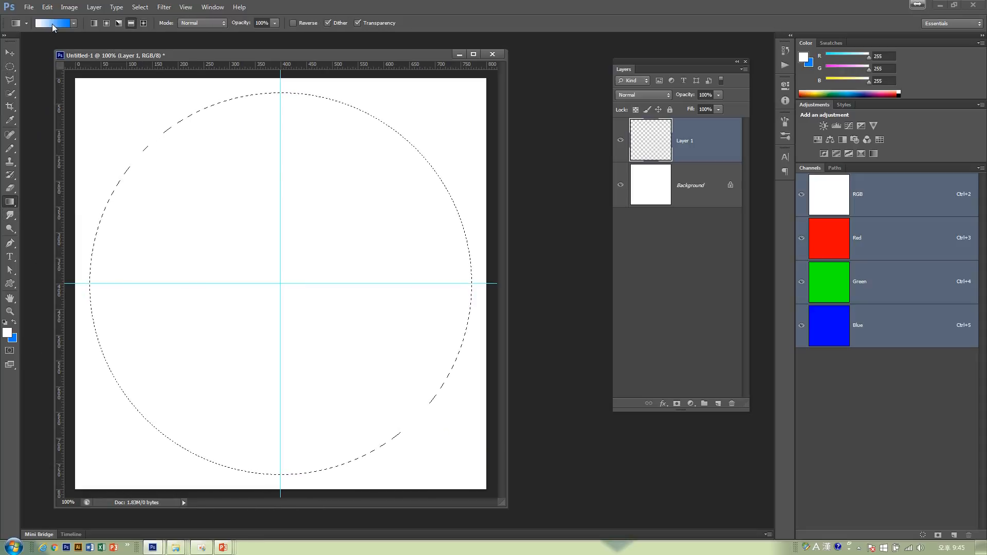
click(51, 24)
click(298, 277)
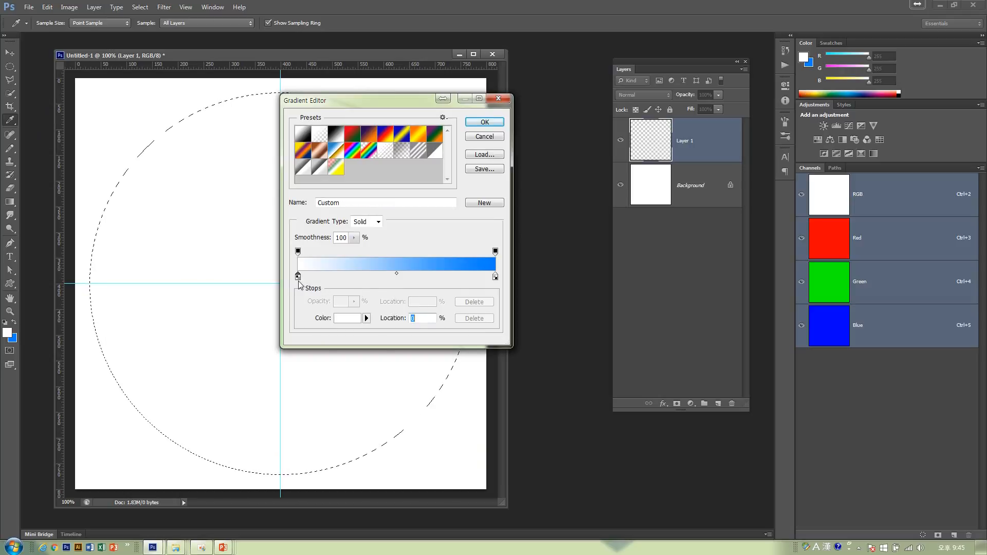
double_click(298, 278)
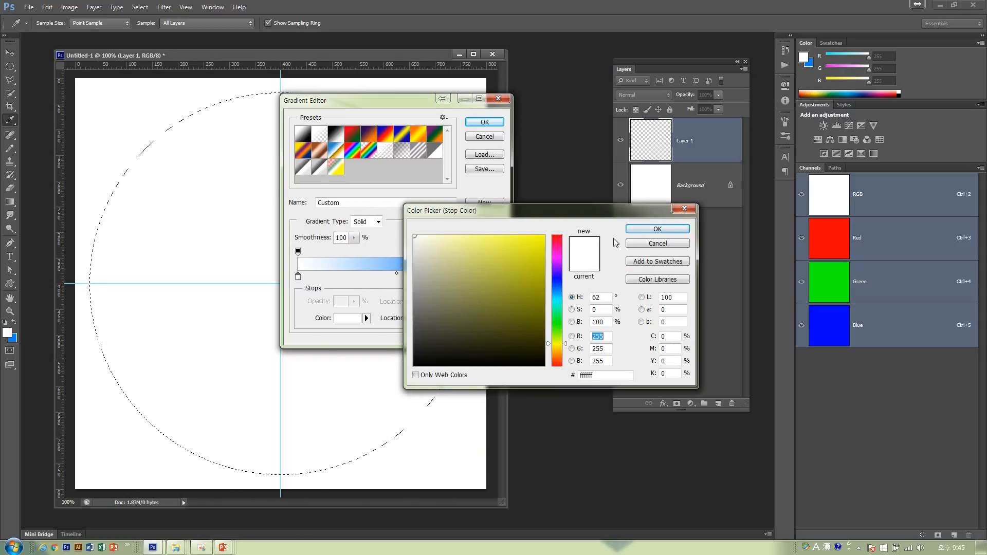
click(636, 230)
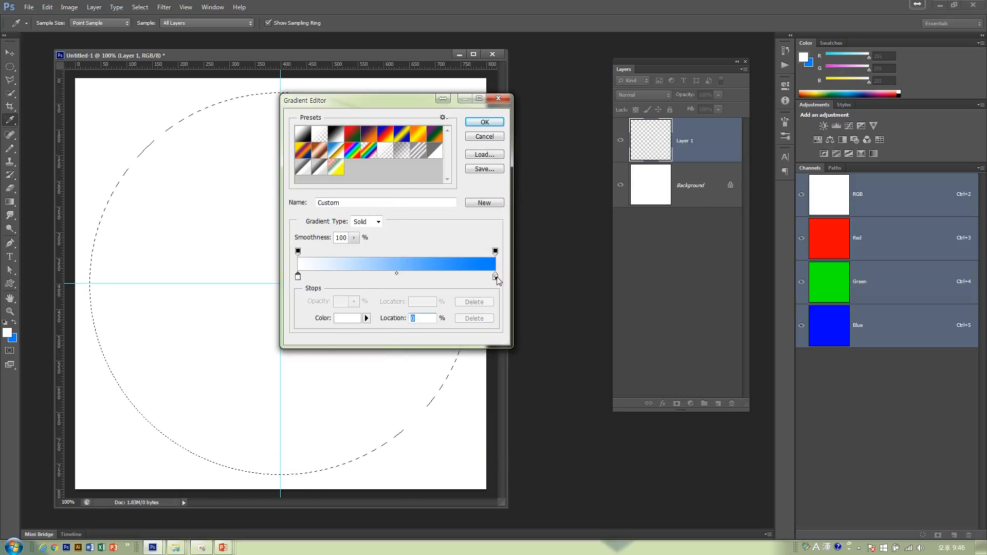
double_click(496, 277)
click(369, 255)
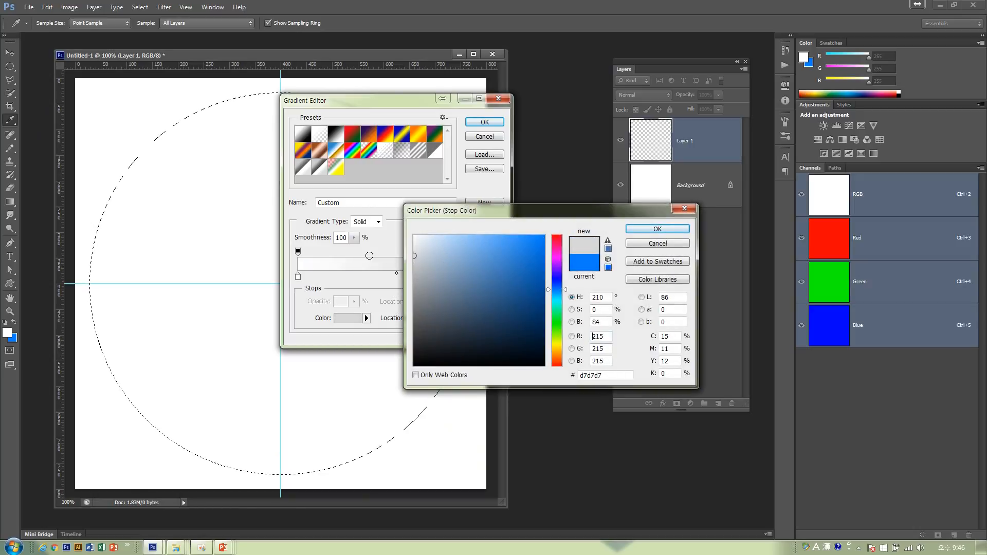
click(653, 229)
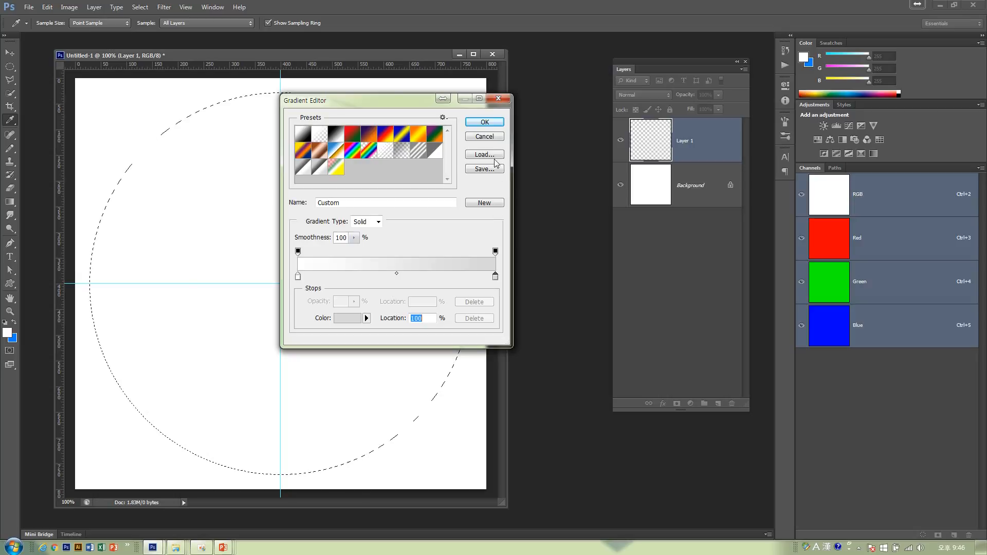
click(488, 122)
Step: Open 11_2_01.psd to examine the finished CD, and return to the untitled document
click(215, 7)
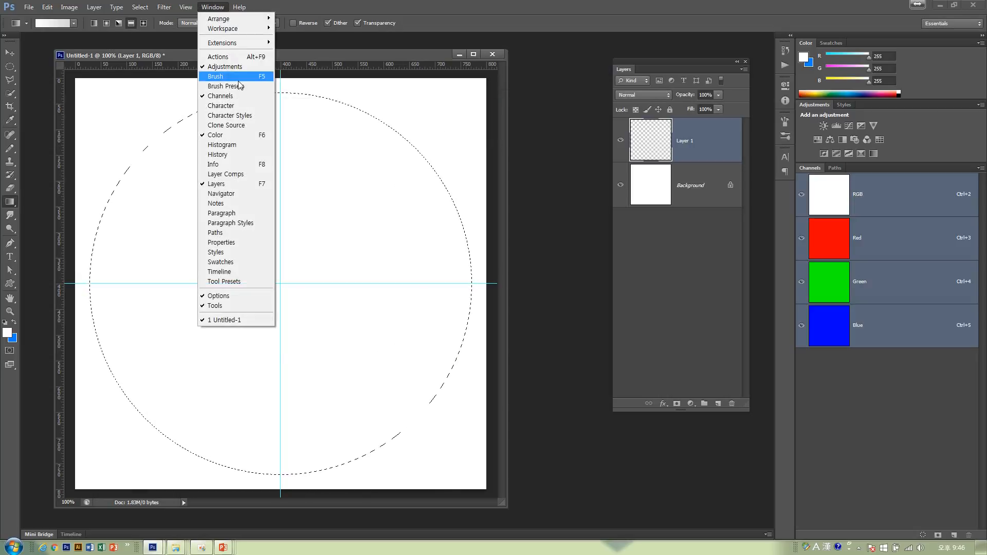
click(626, 299)
double_click(568, 306)
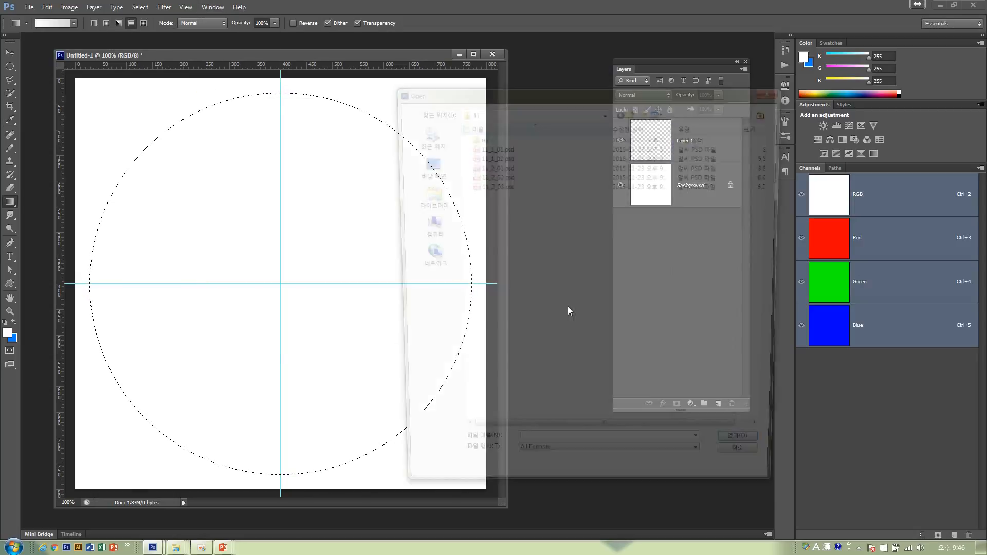
click(492, 166)
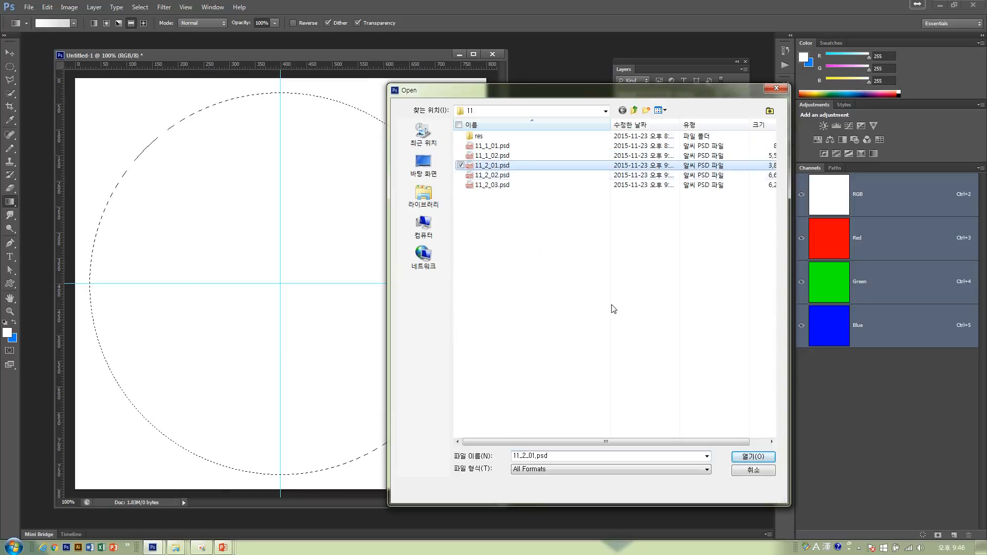
click(739, 456)
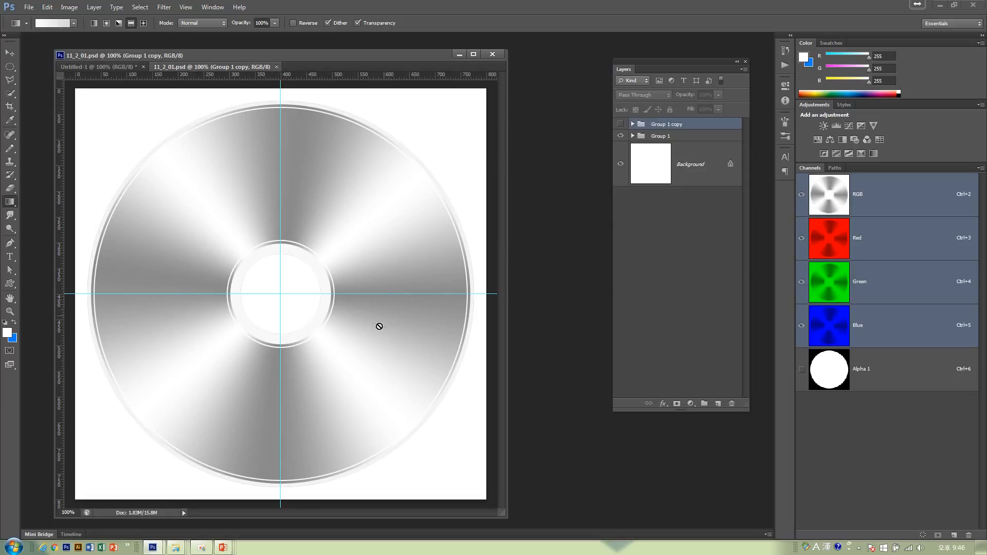
click(97, 67)
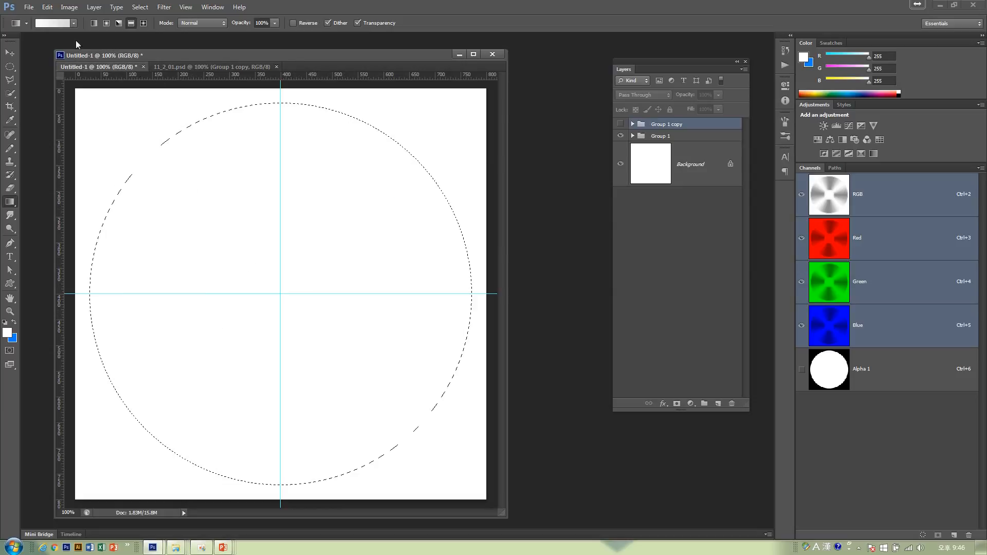
Step: Move the custom gradient's light grey colour stop to the 12% location
click(60, 23)
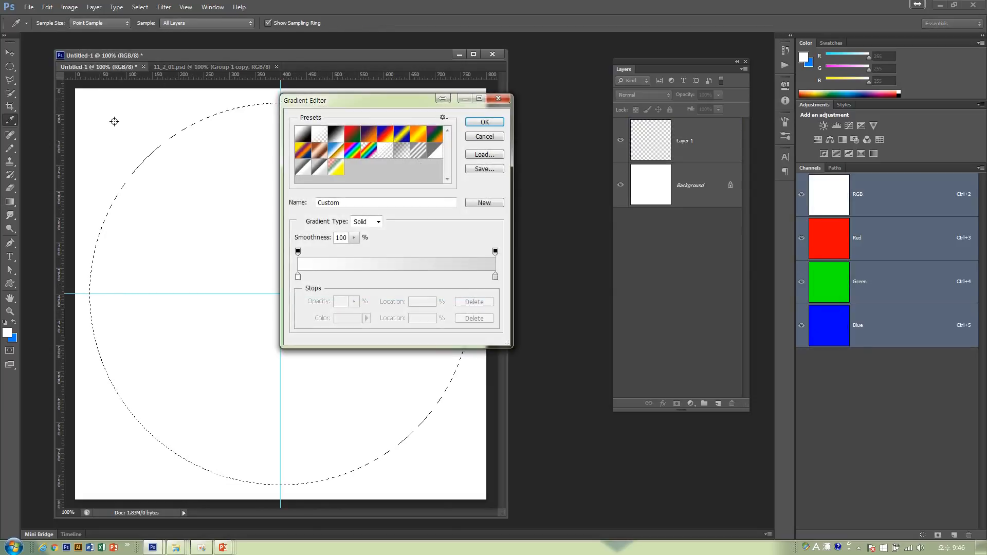
click(298, 277)
drag(495, 278, 323, 278)
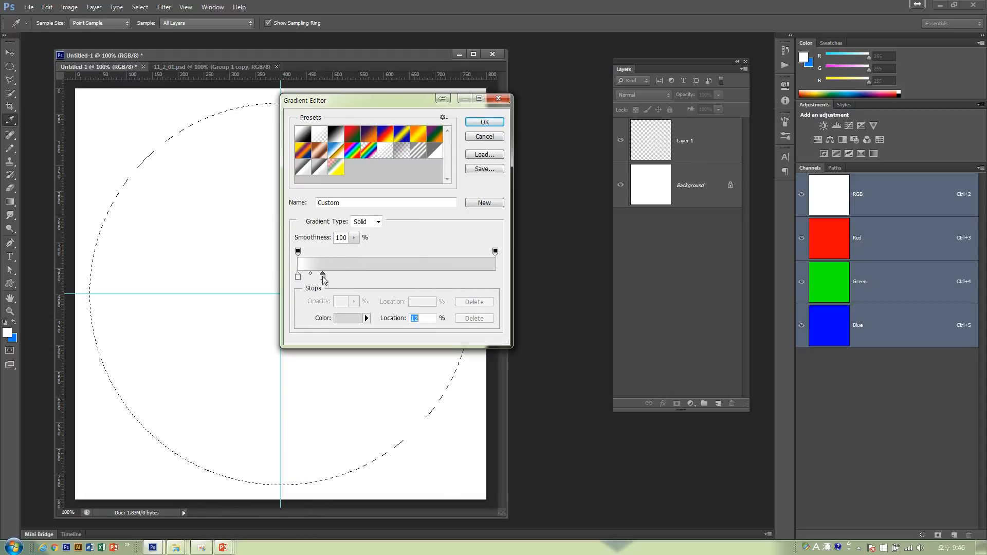
click(347, 278)
double_click(347, 277)
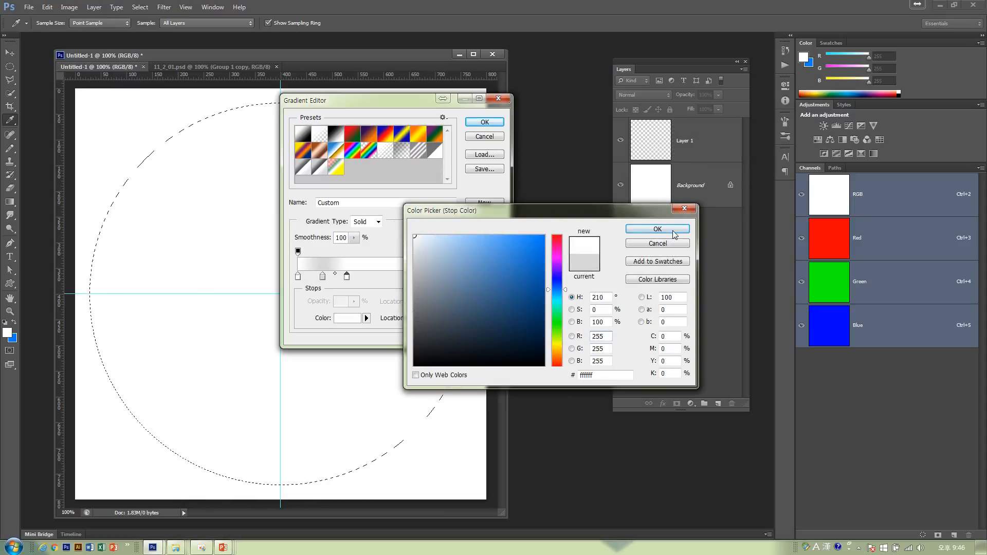
click(674, 234)
click(374, 278)
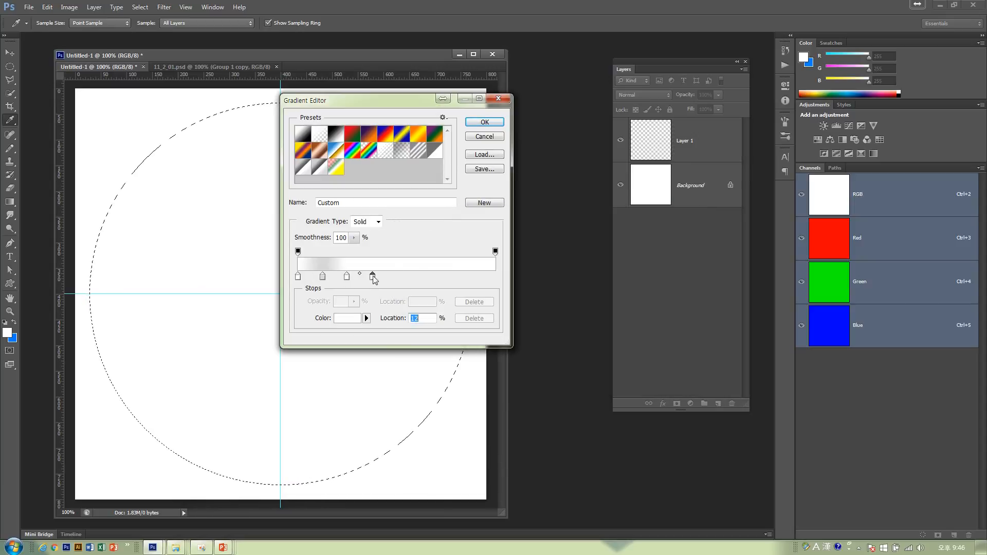
double_click(373, 277)
click(414, 268)
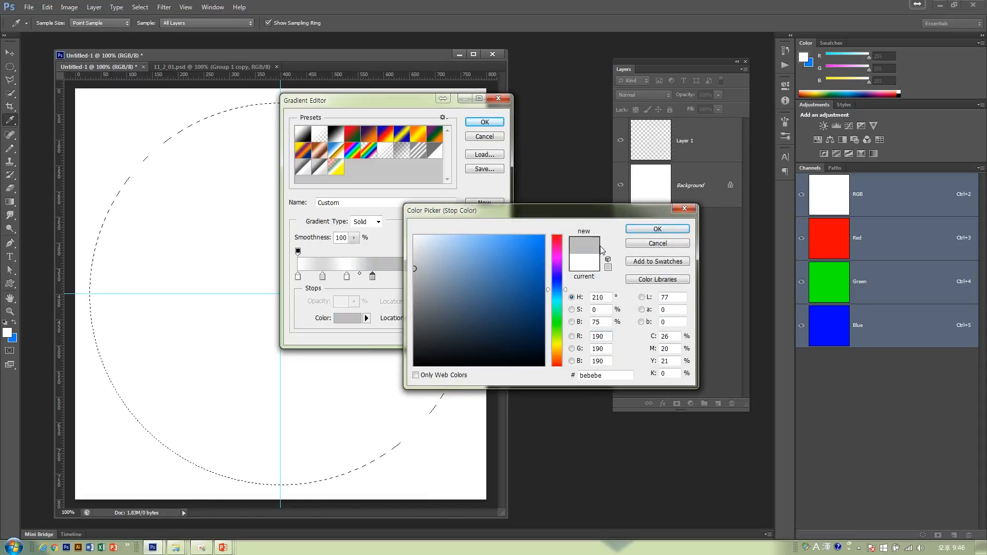
click(657, 229)
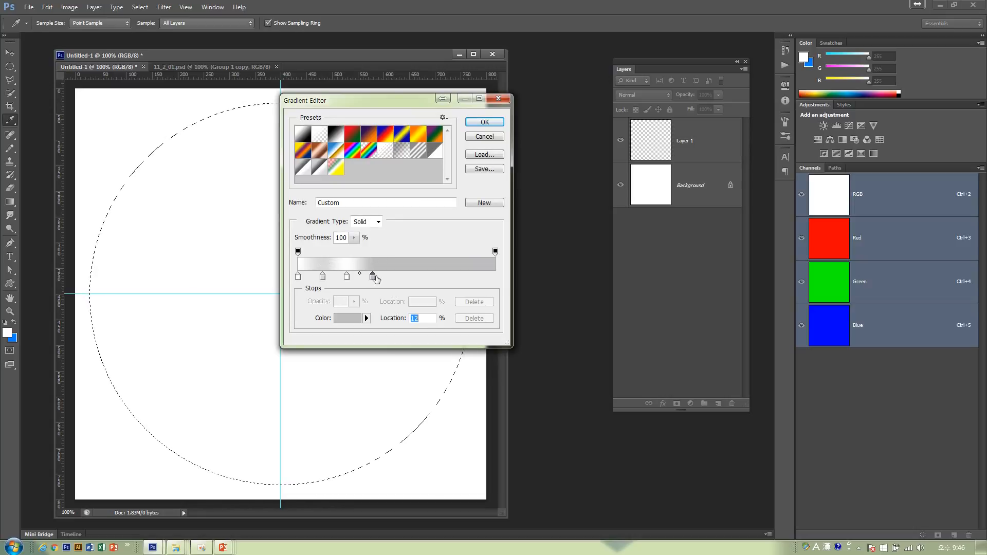
drag(373, 280, 347, 289)
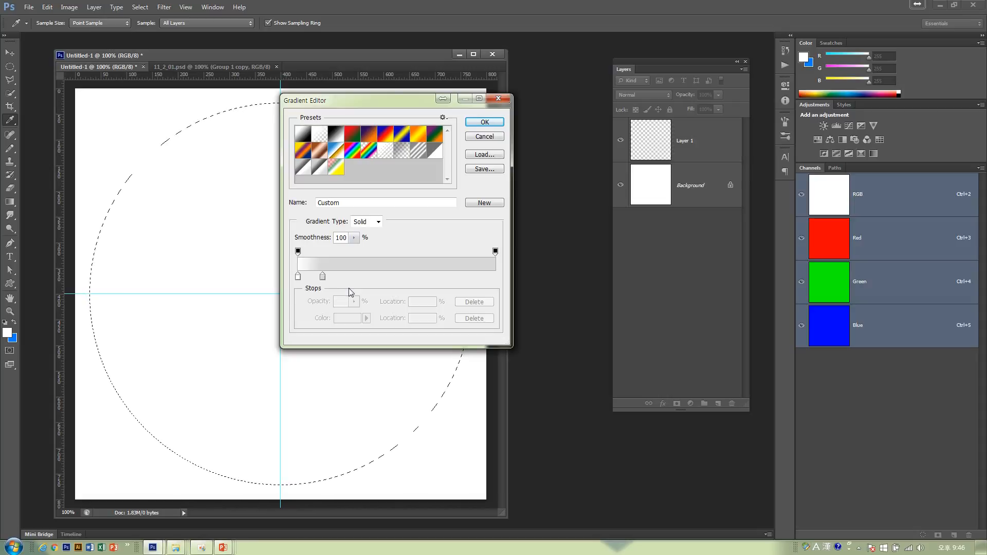
Step: Duplicate the white and light grey colour stops alternately along the gradient, ending with a white stop at 100%
click(323, 278)
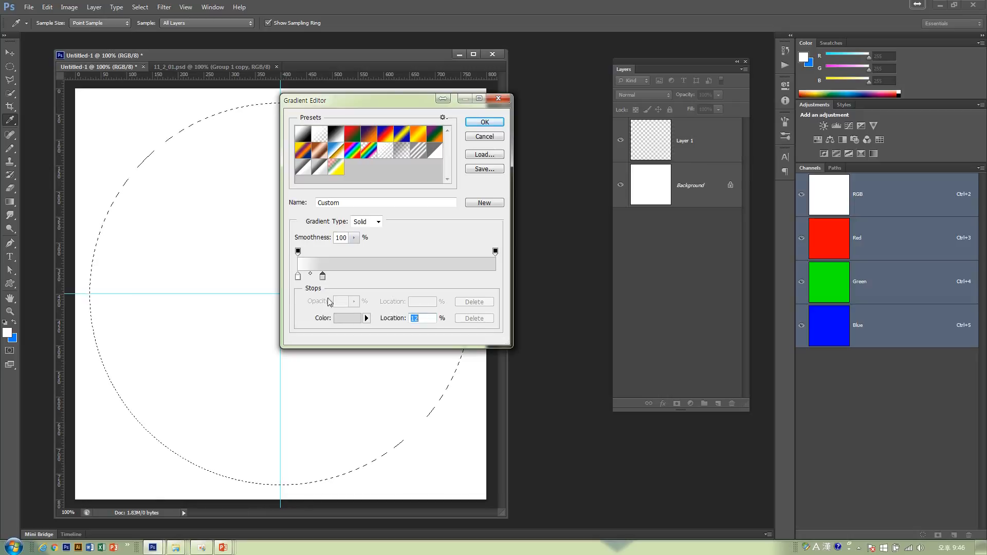
click(298, 277)
key(alt)
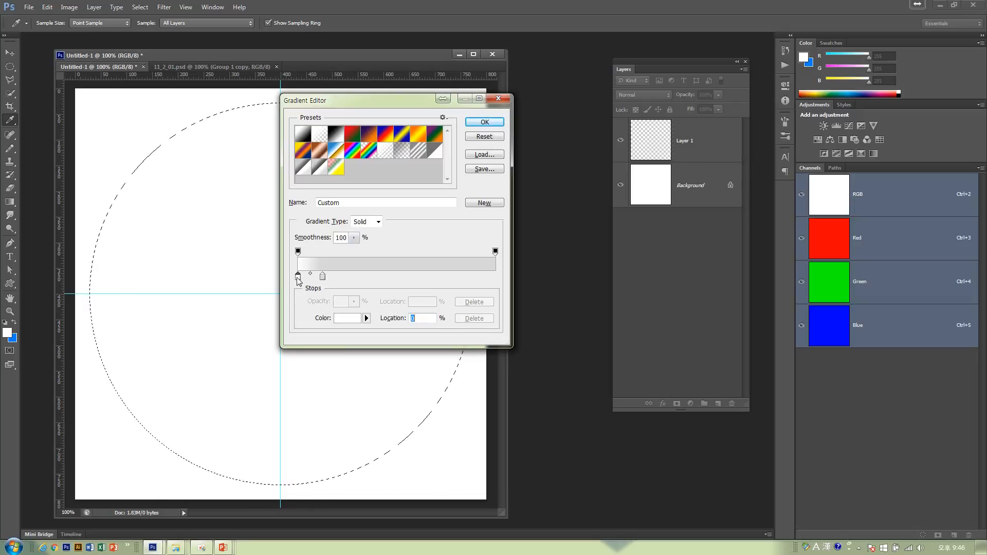
drag(299, 278, 349, 282)
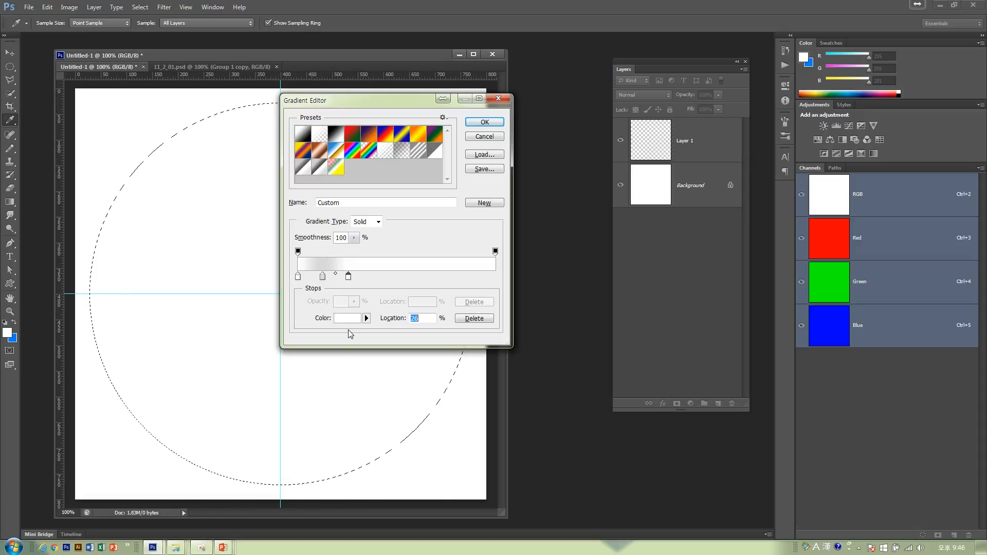
key(alt)
drag(323, 278, 424, 278)
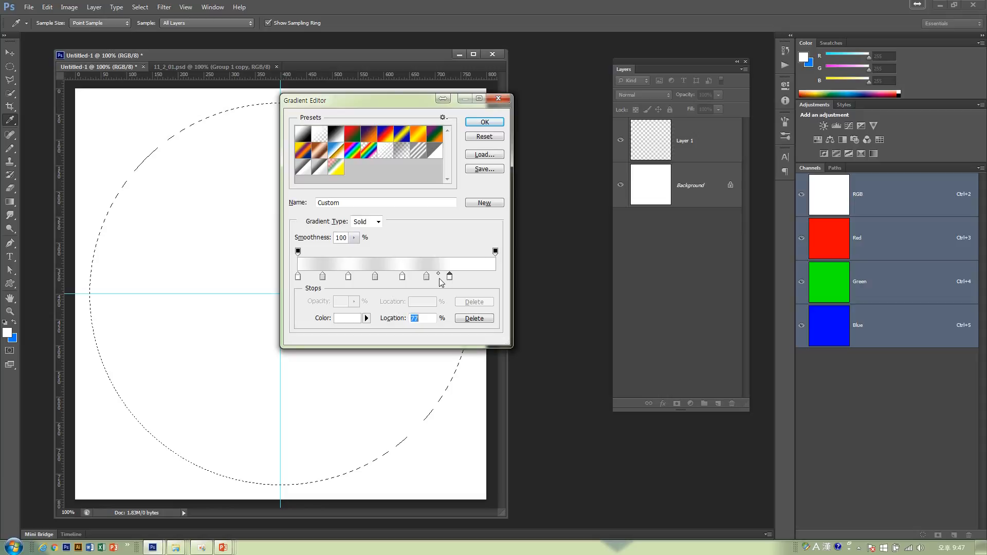
alt+drag(426, 278, 497, 280)
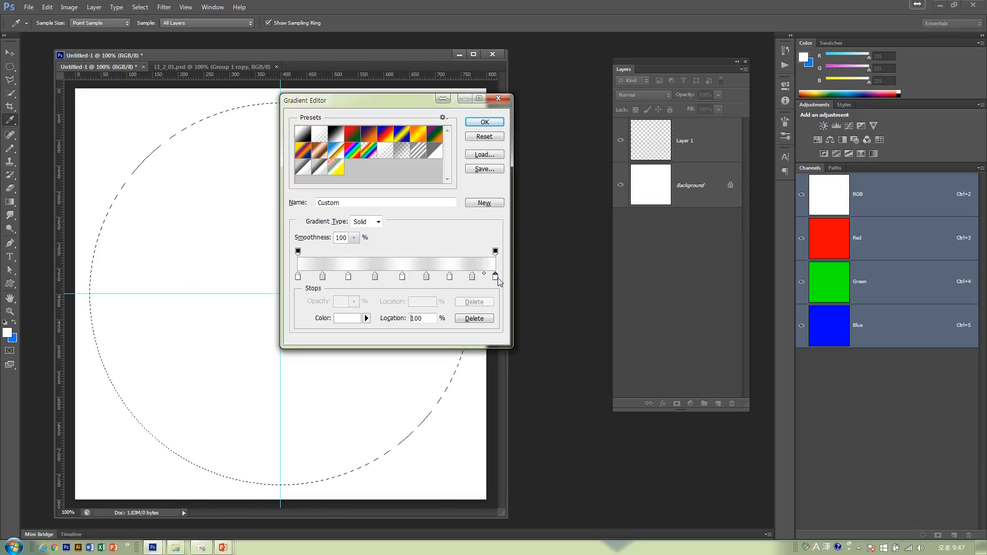
Step: Even out the spacing of the middle colour stops, store the gradient as a new preset and accept it
click(298, 278)
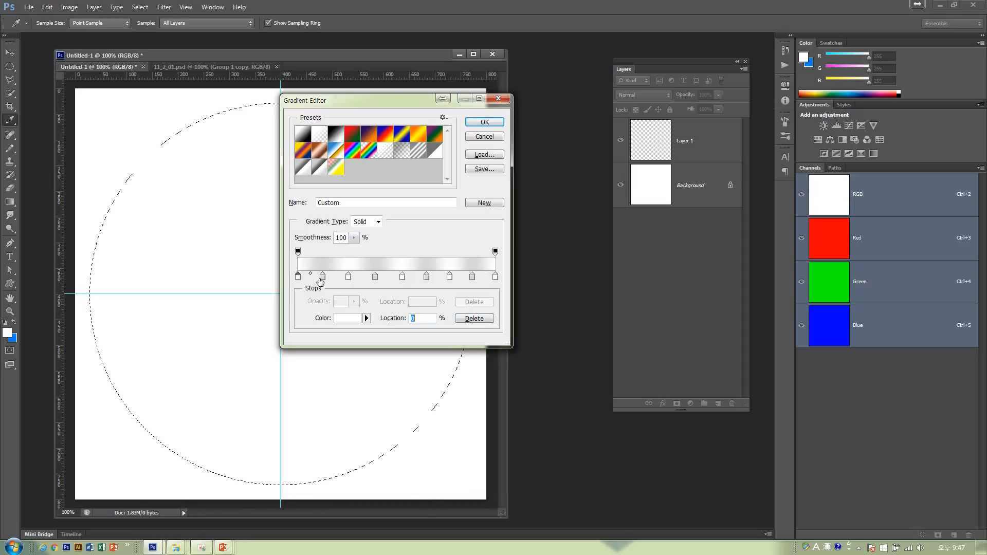
click(347, 279)
drag(375, 277, 446, 279)
click(480, 205)
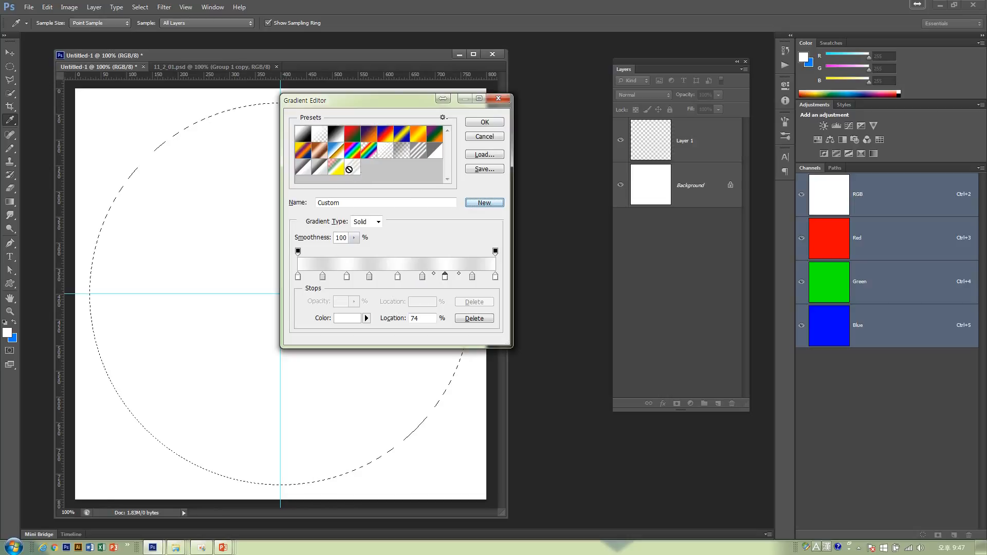
click(483, 122)
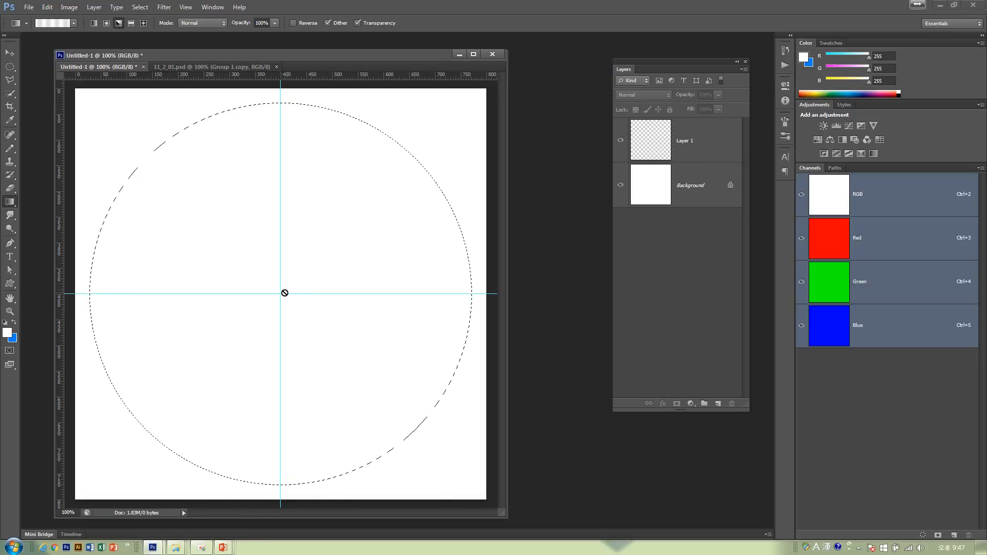
Step: Fill the circular selection on Layer 1 with an angle gradient from the guide intersection to the circle's right edge and compare it with 11_2_01.psd
click(681, 149)
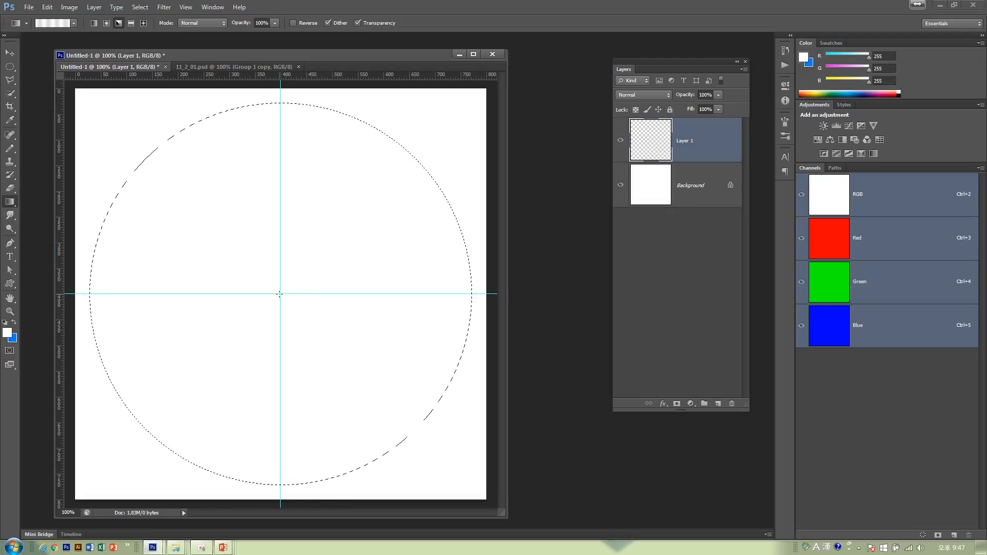
drag(280, 294, 473, 296)
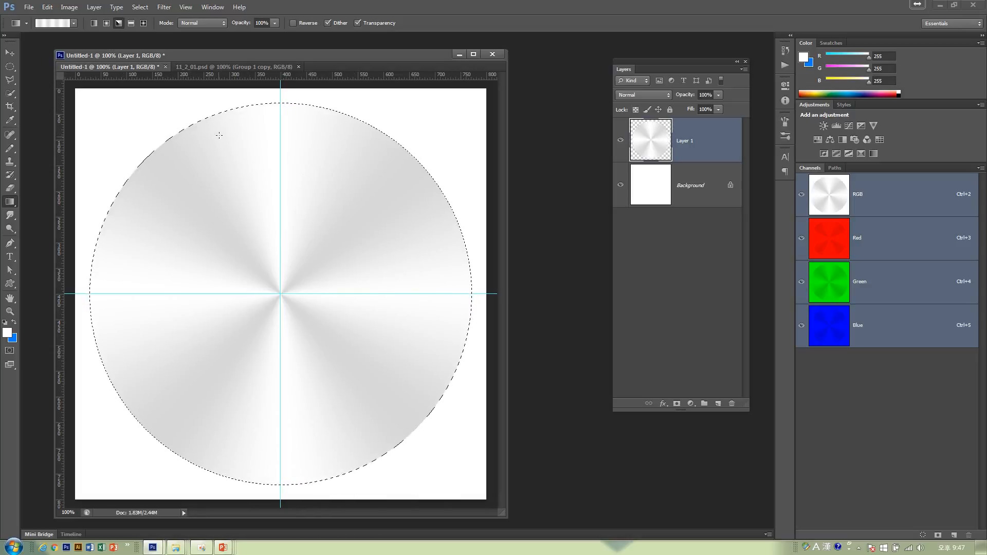
click(228, 67)
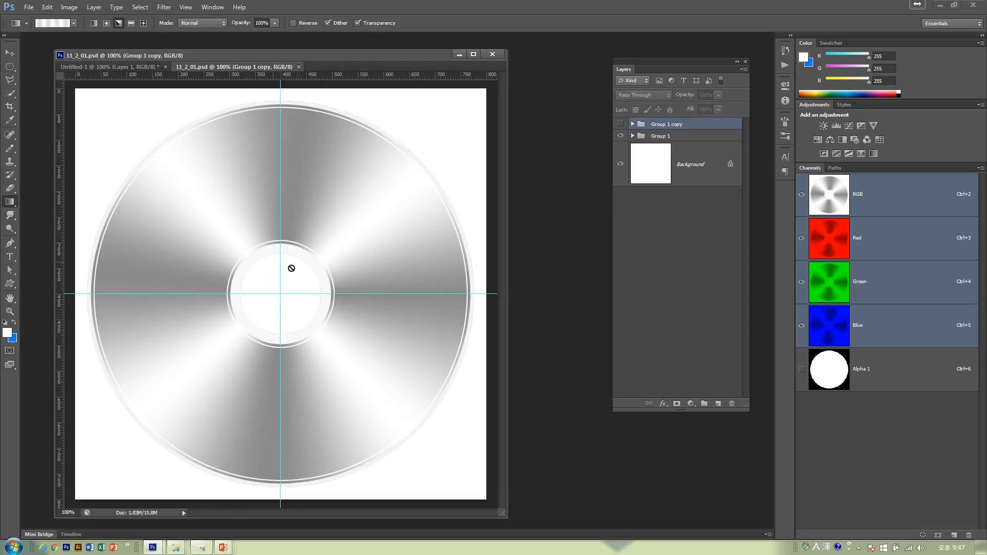
click(109, 67)
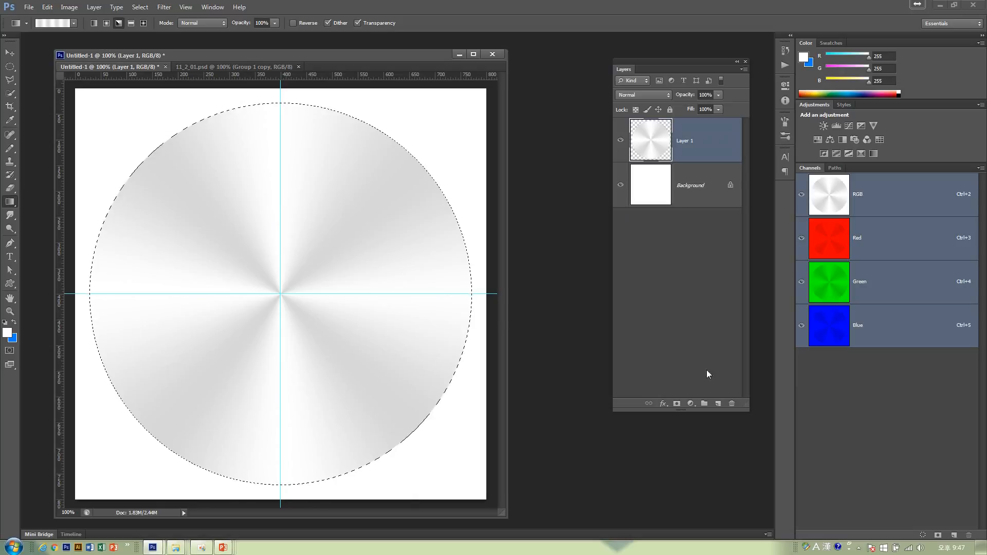
Step: Add a new empty layer above Layer 1 with the circular selection still active
click(717, 404)
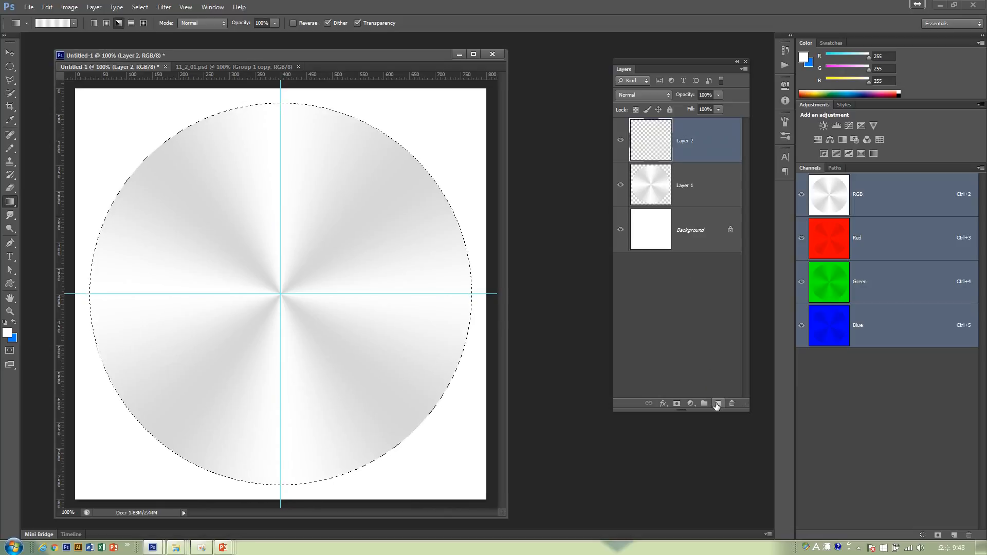
Step: Try a 5 px inside stroke in grey c3c3c3 on the circular selection in Layer 2 and undo it
click(46, 7)
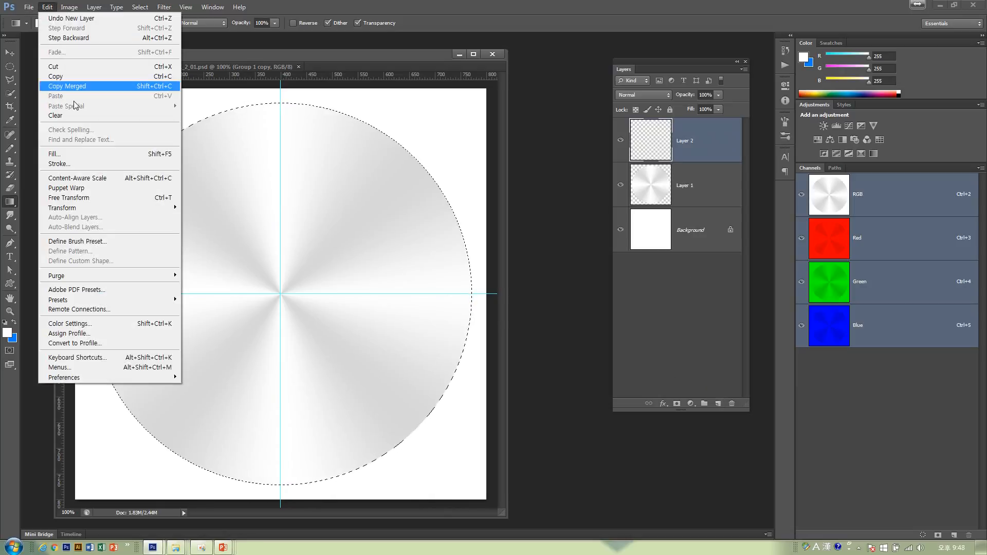
click(75, 169)
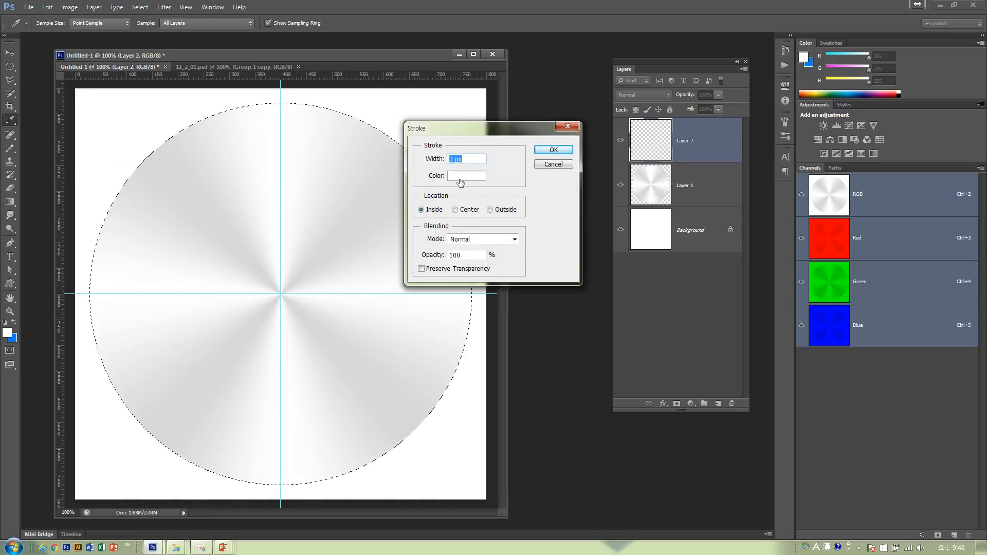
double_click(451, 159)
key(Caps_Lock)
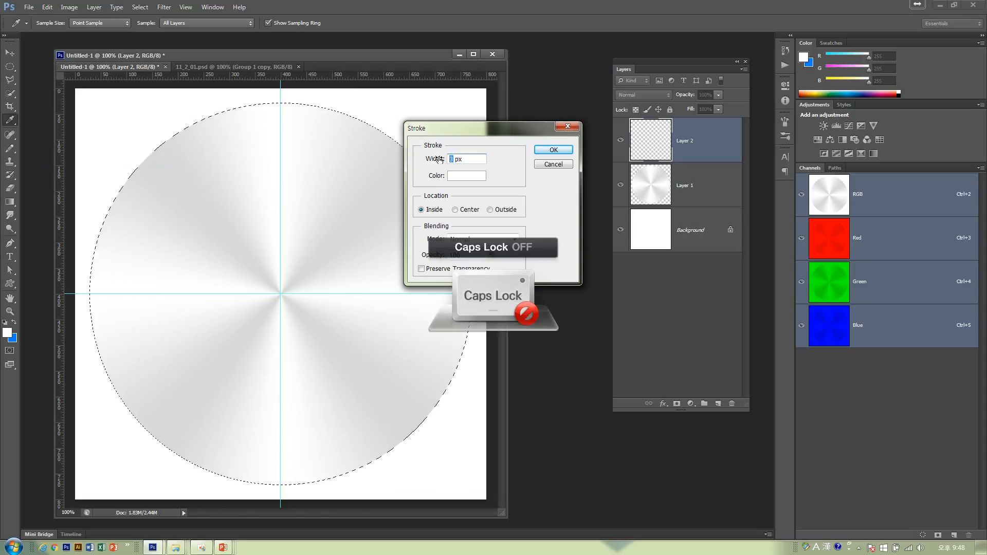
text(5)
click(453, 178)
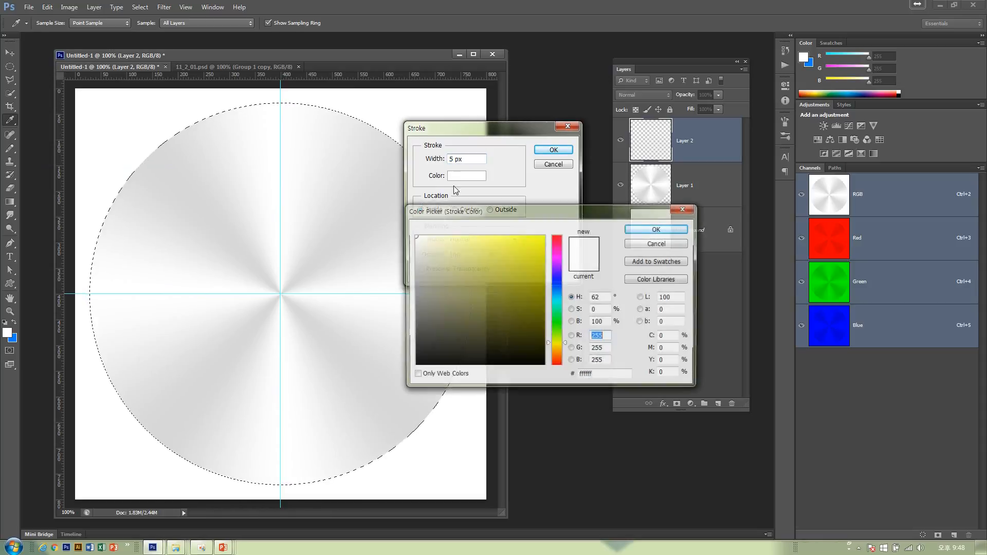
click(399, 271)
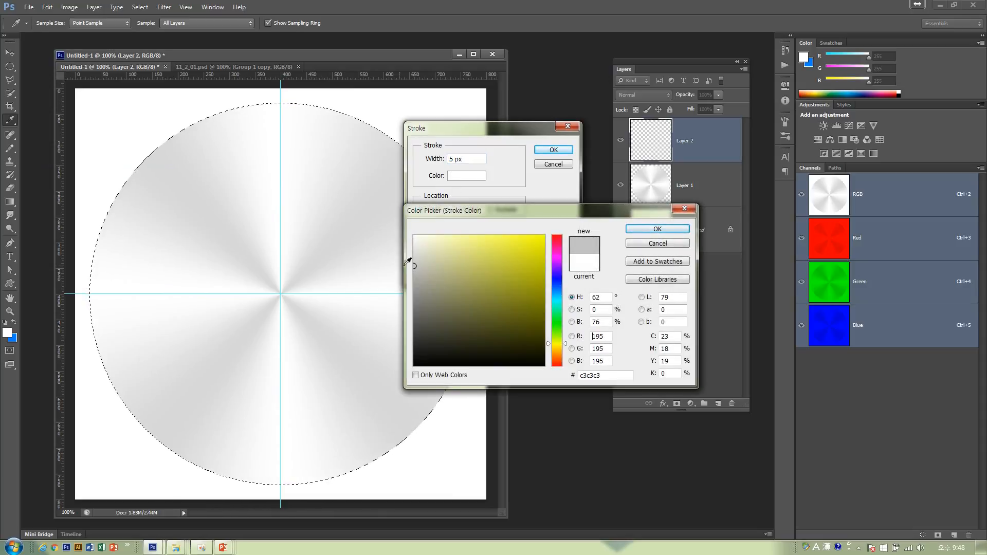
click(658, 229)
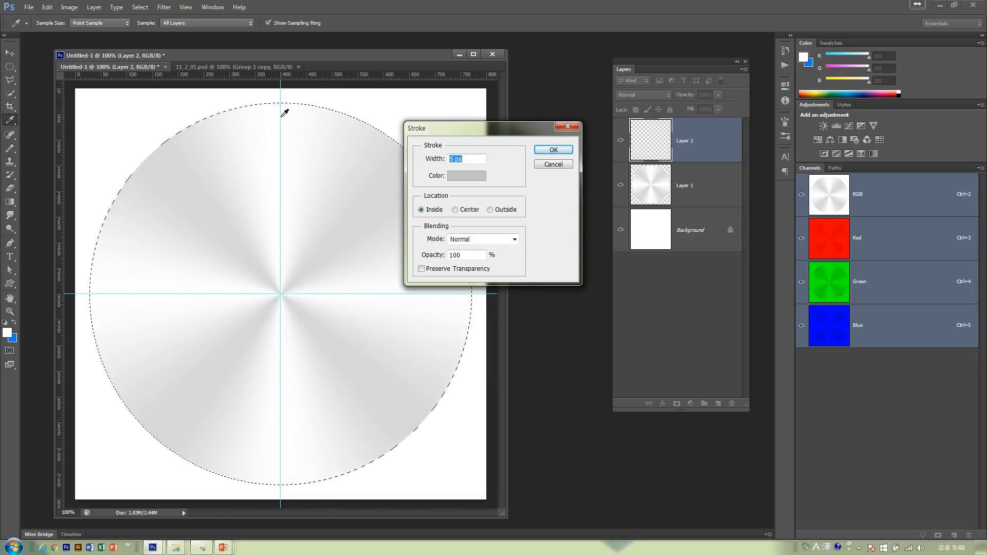
click(459, 211)
click(421, 210)
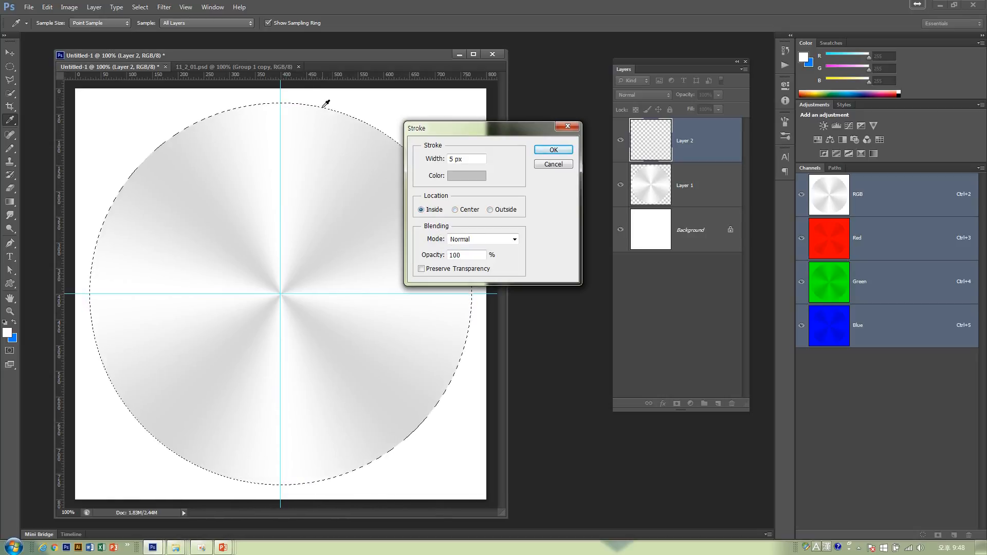
click(543, 151)
key(g)
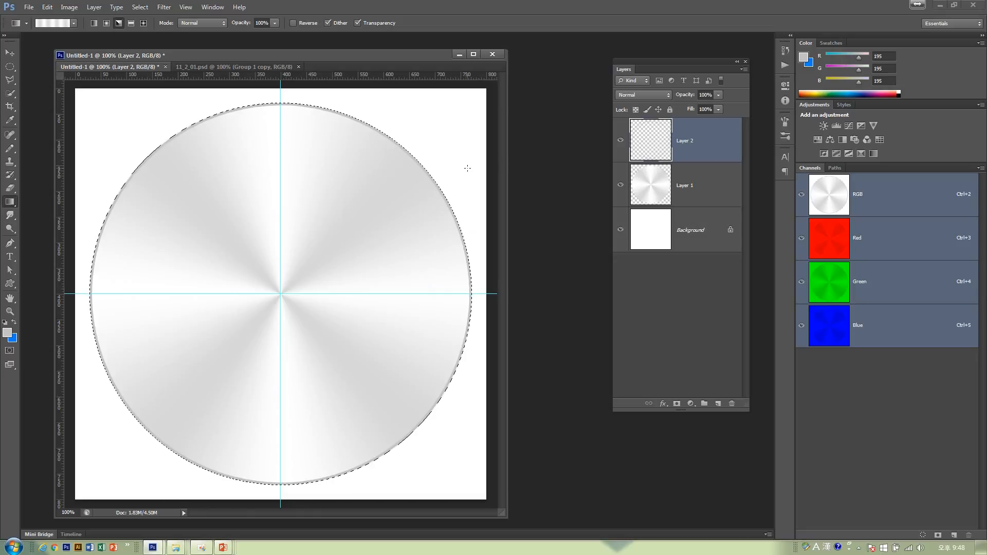
key(ctrl+z)
Step: Stroke the circular selection on Layer 2 with a 10 px inside line in light grey d3d3d3
click(47, 7)
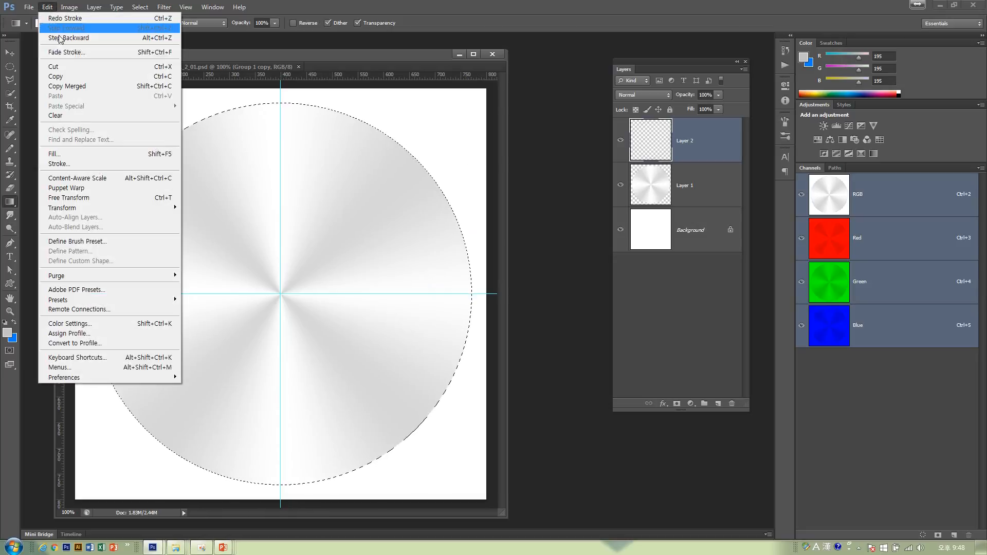
click(77, 163)
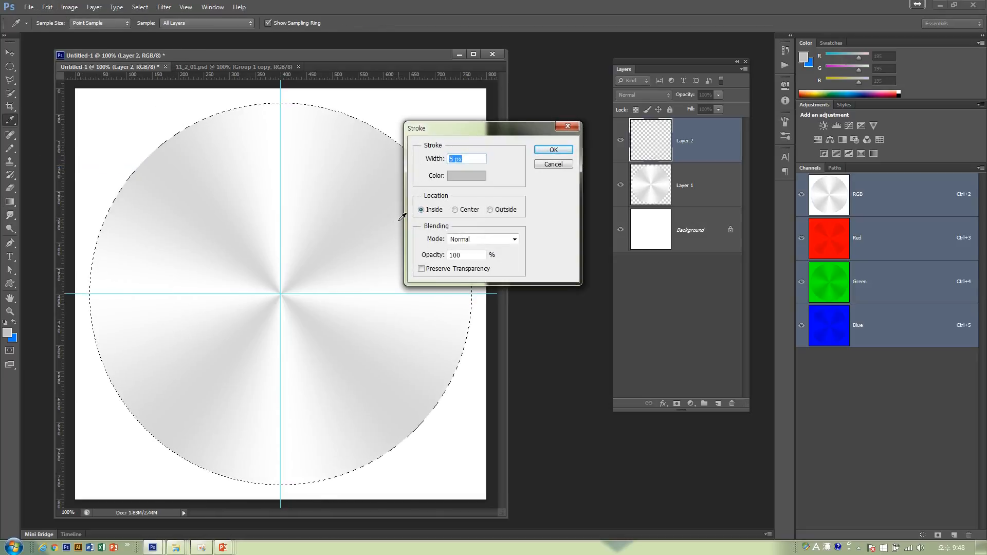
text(10)
click(466, 175)
click(400, 258)
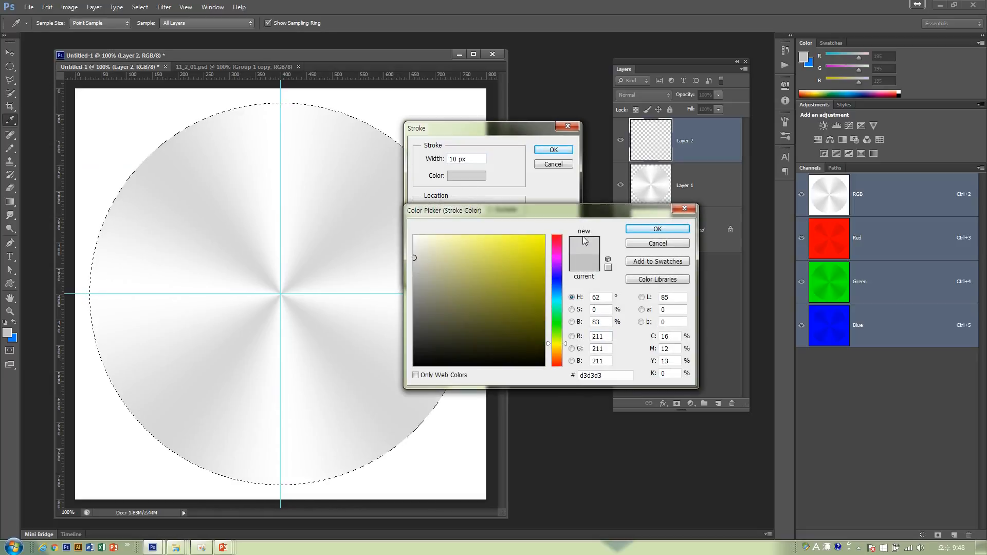
click(658, 229)
key(Return)
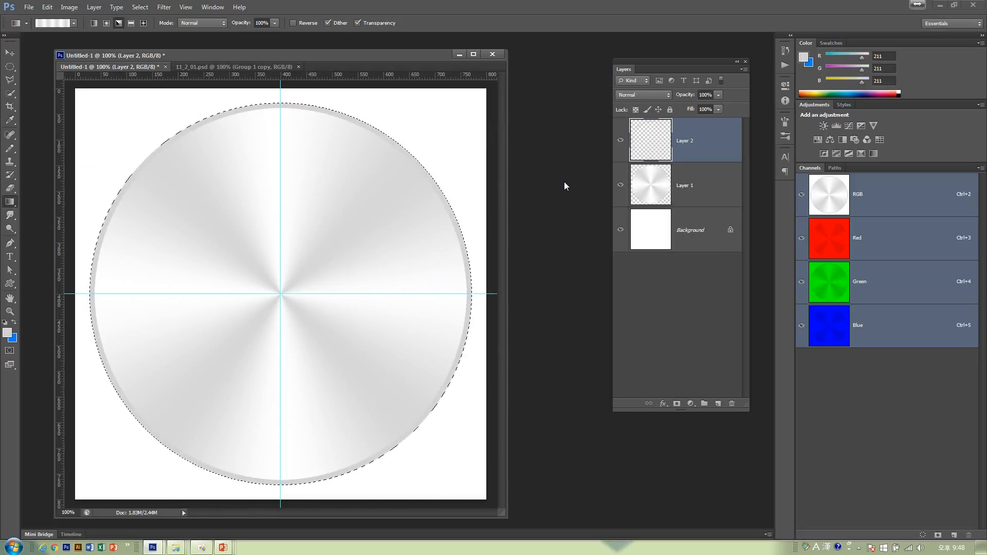
Step: Add a new layer and replace the selection with a circle about 720 px wide, centred on the guide intersection just inside the grey rim
click(719, 404)
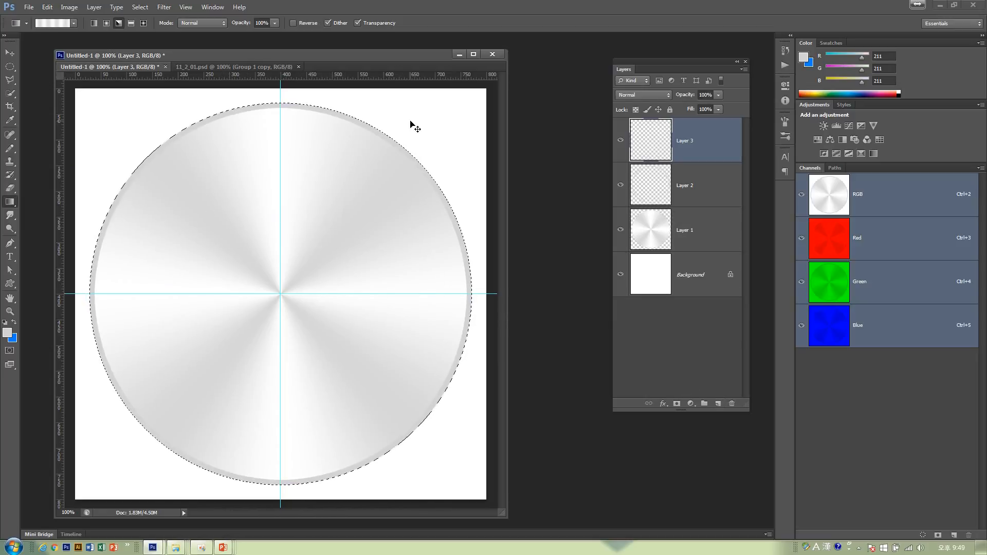
key(ctrl+d)
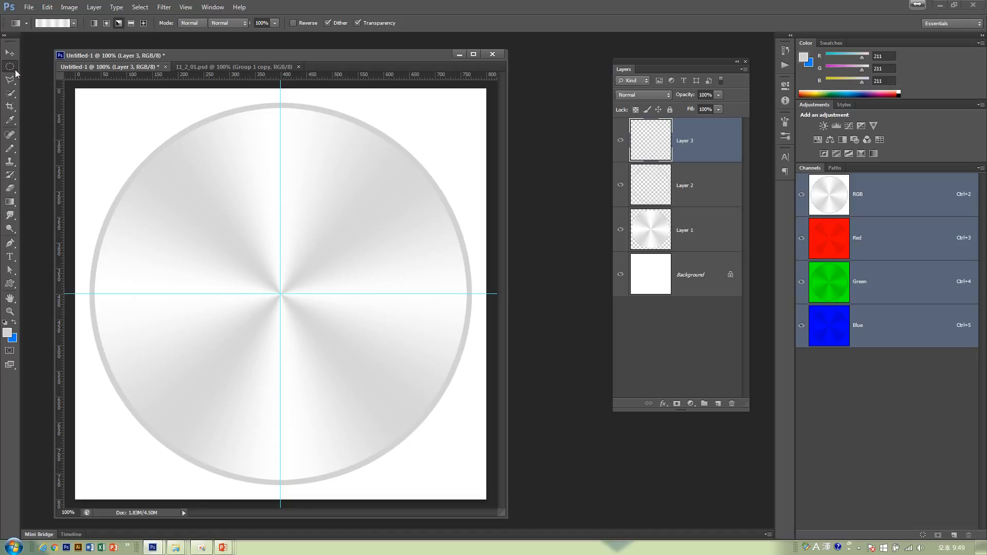
click(15, 70)
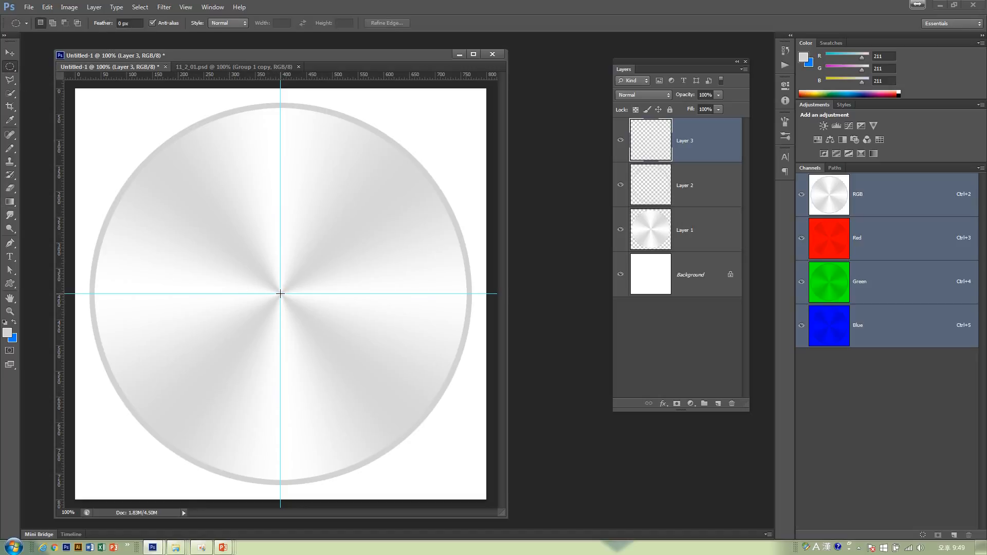
drag(280, 294, 546, 477)
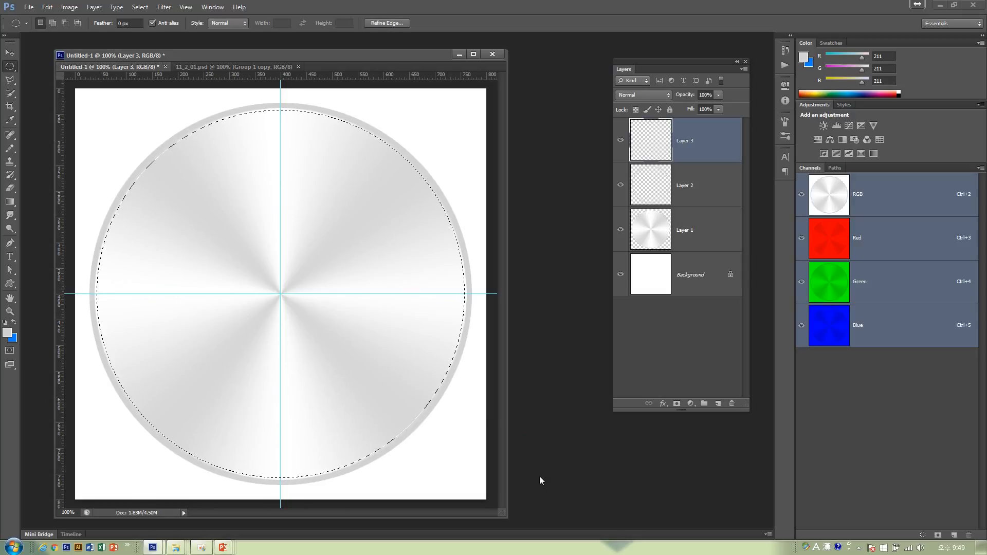
Step: Stroke the circular selection on Layer 3 with a 3 px inside line in light grey d3d3d3 and deselect
click(53, 9)
click(72, 162)
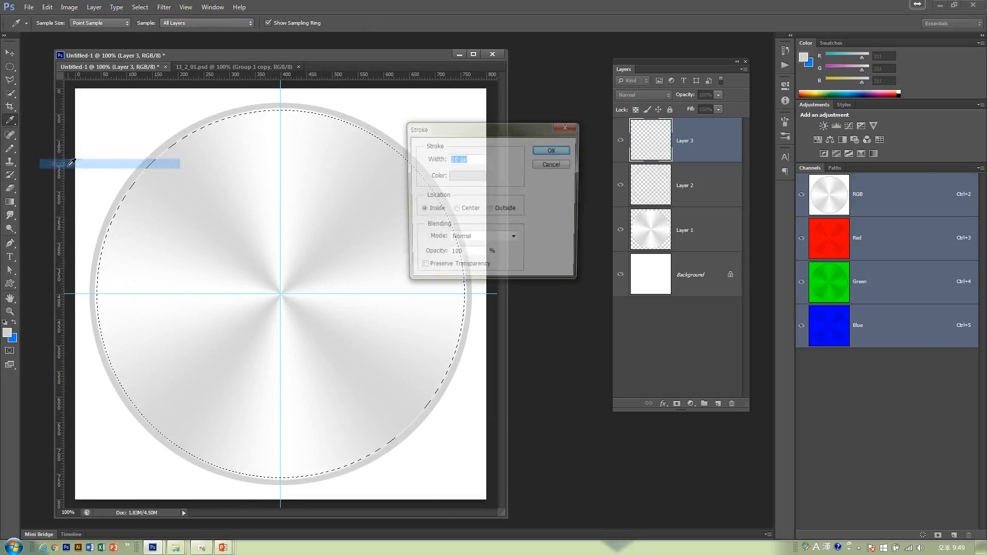
text(3)
click(463, 176)
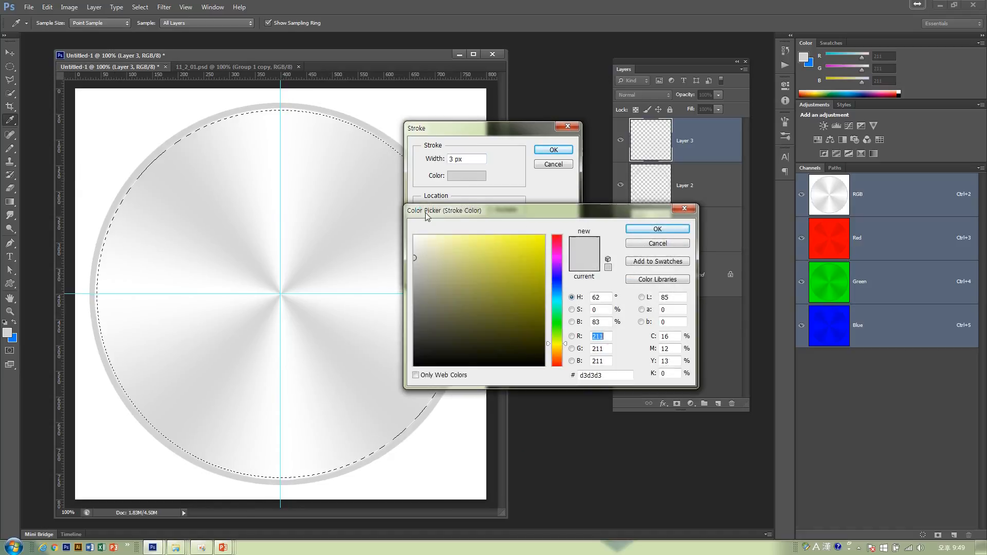
click(657, 229)
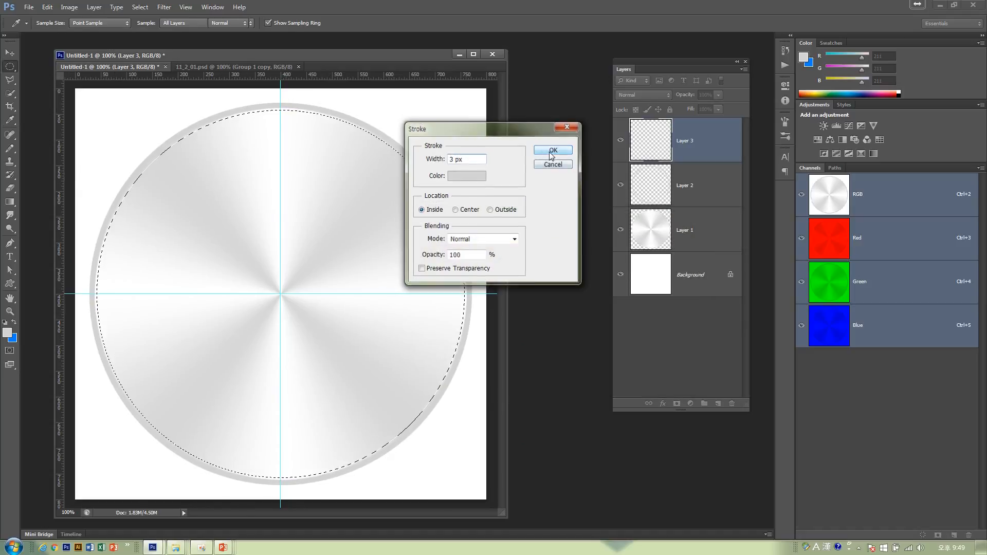
click(550, 152)
key(ctrl+d)
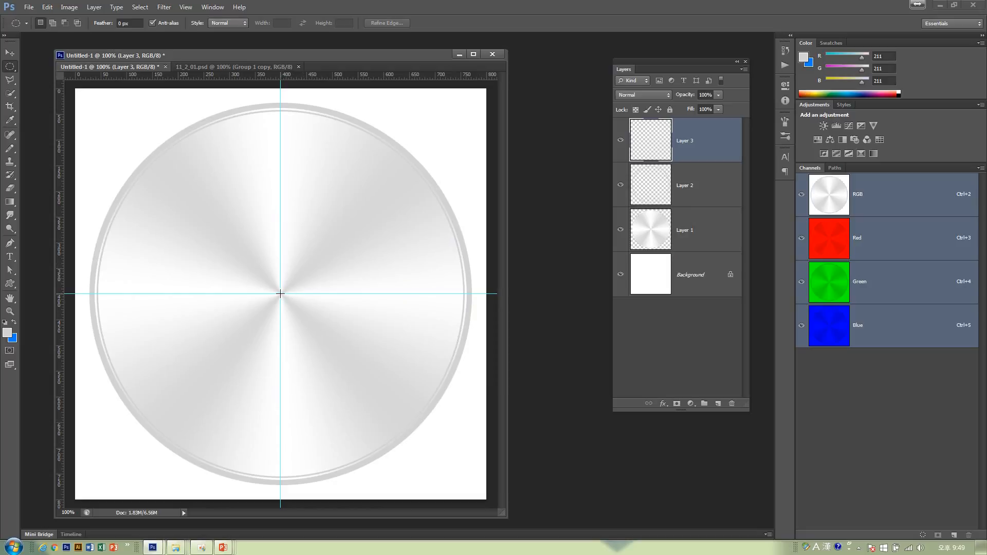
Step: Cut a round hole about 180 px wide, centred on the guide intersection, out of the gradient disc on Layer 1
drag(280, 294, 326, 342)
click(695, 231)
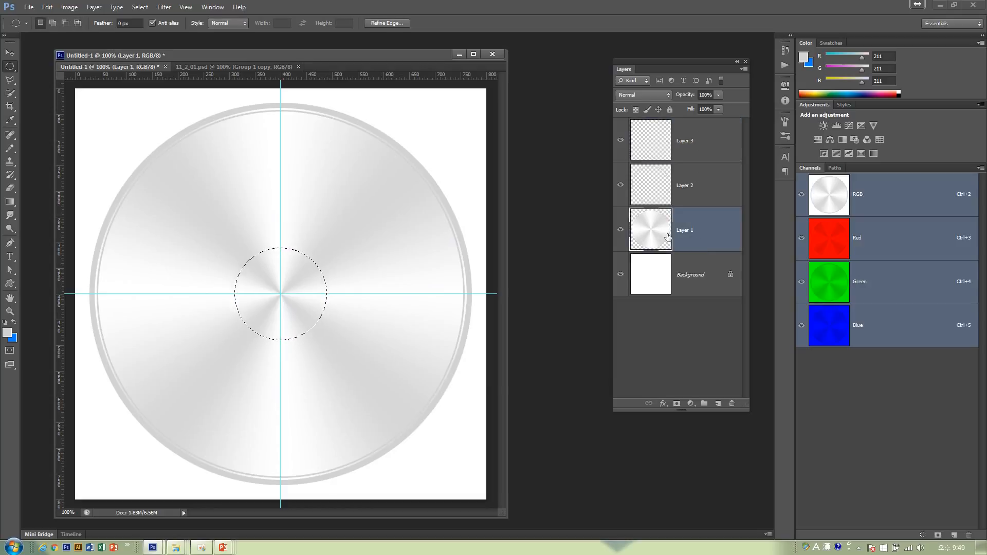
key(Delete)
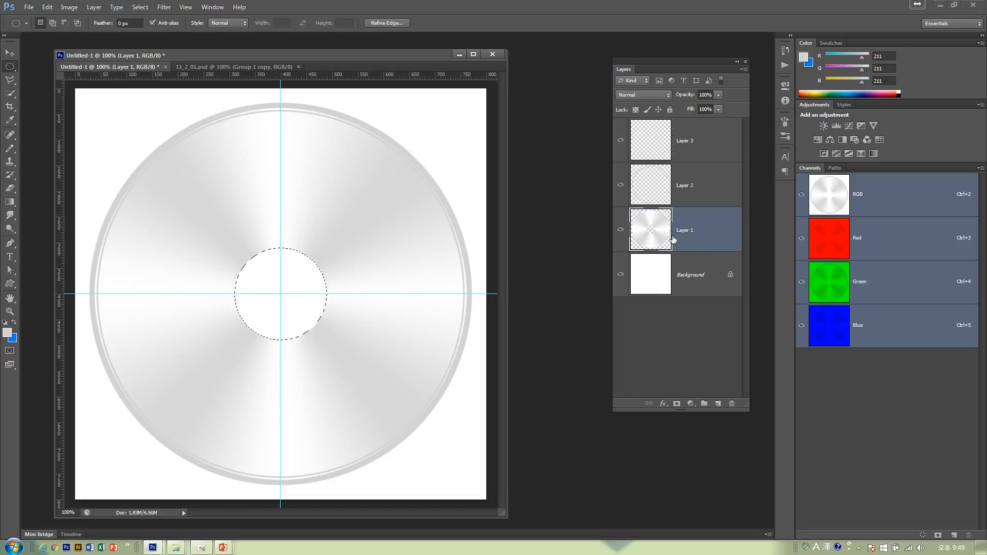
Step: Add a new layer above Layer 3, outline the hole selection with a 3 px inside light grey stroke, and deselect
click(691, 153)
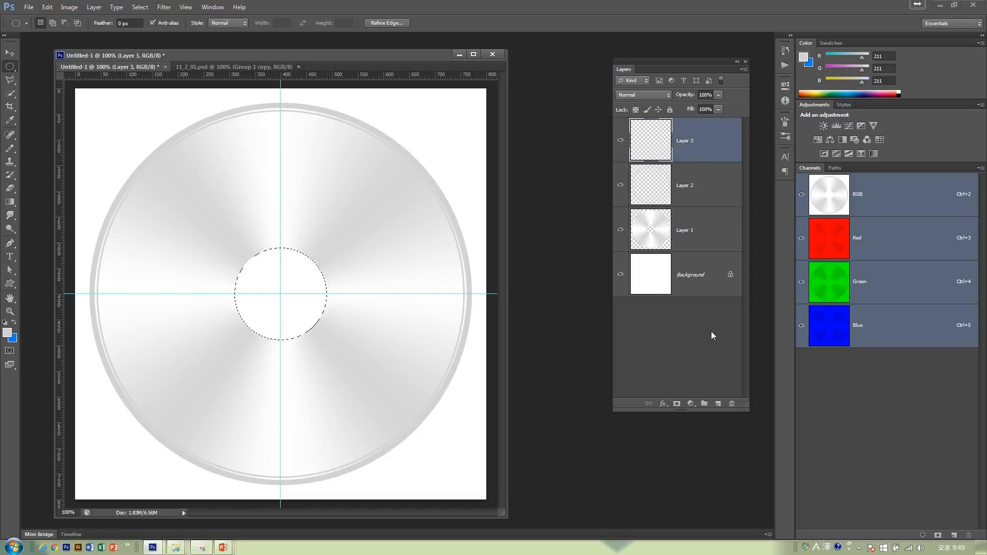
click(718, 404)
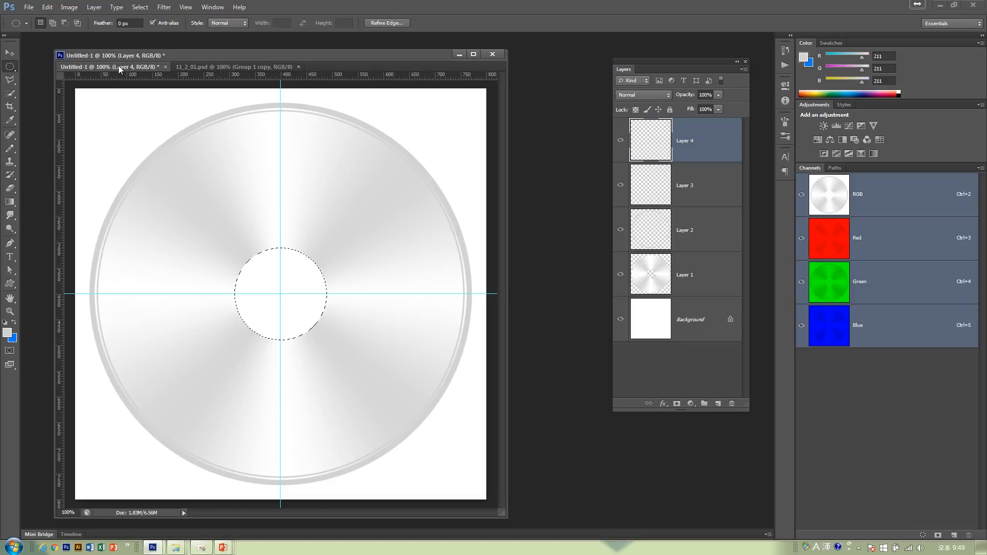
click(47, 8)
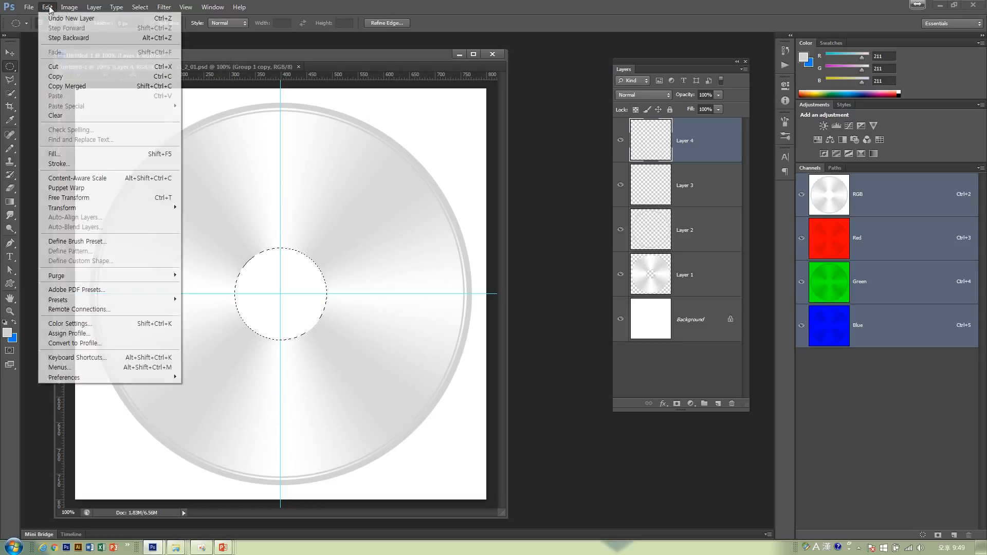
click(59, 164)
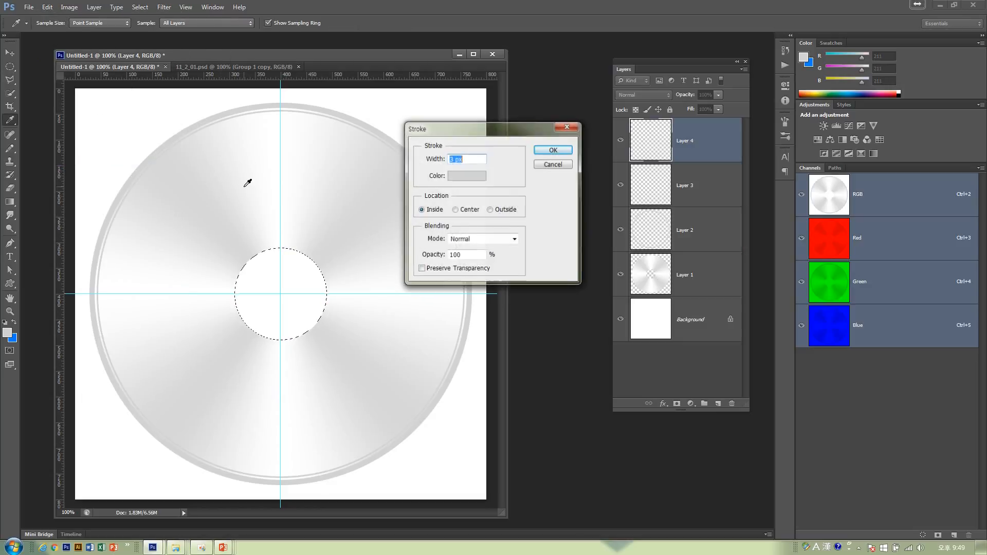
click(546, 151)
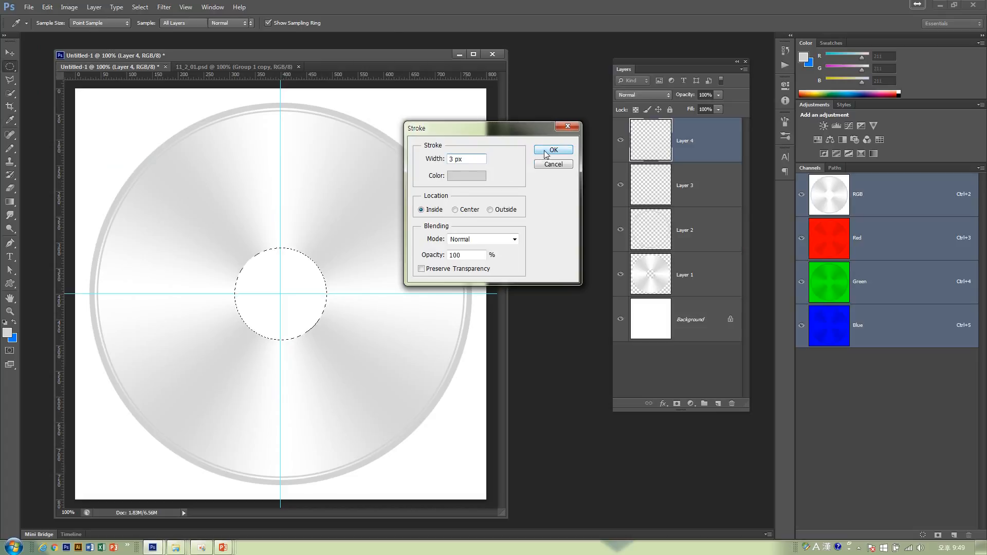
key(ctrl+d)
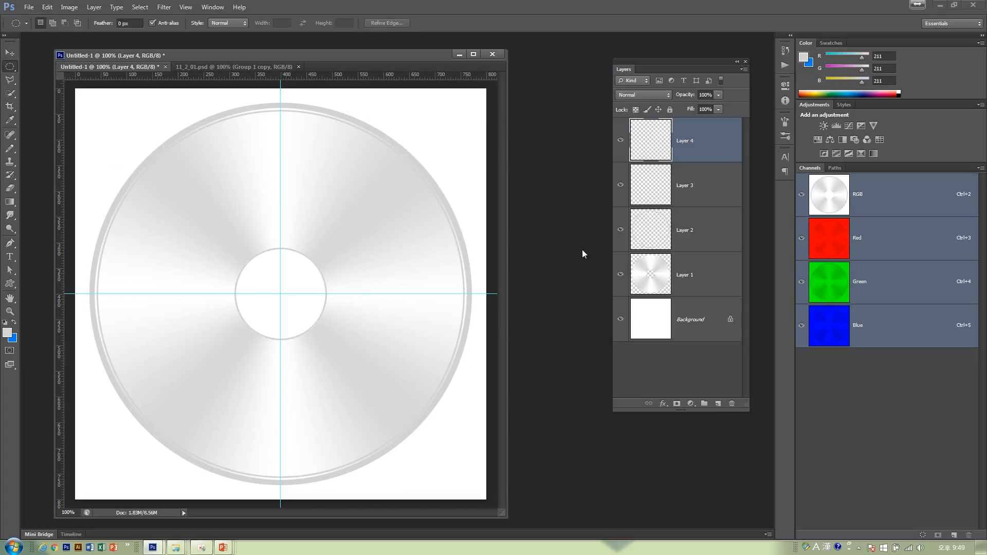
Step: On a new layer, stroke a circular selection about 230 px wide around the hole with a 15 px inside light grey line and deselect
click(717, 404)
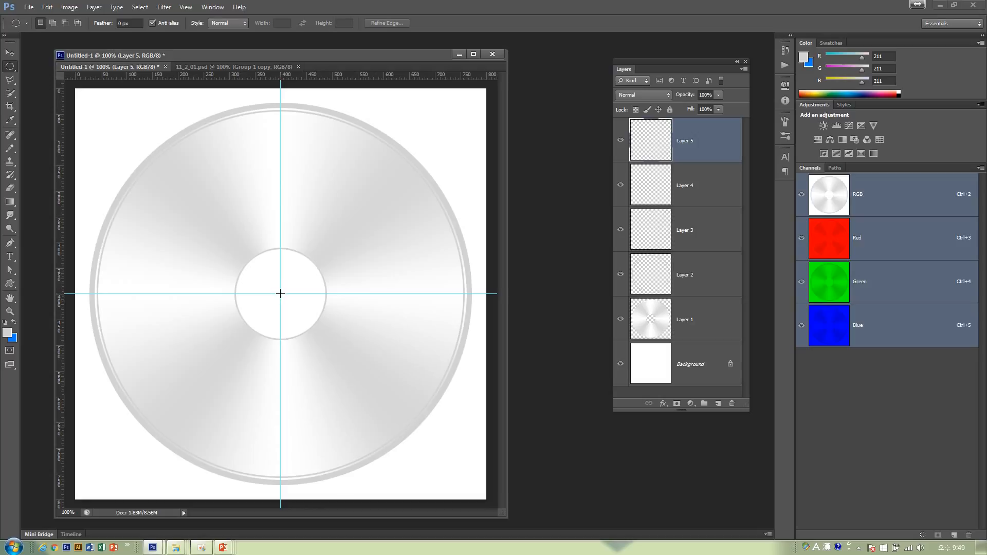
drag(280, 294, 341, 359)
click(47, 7)
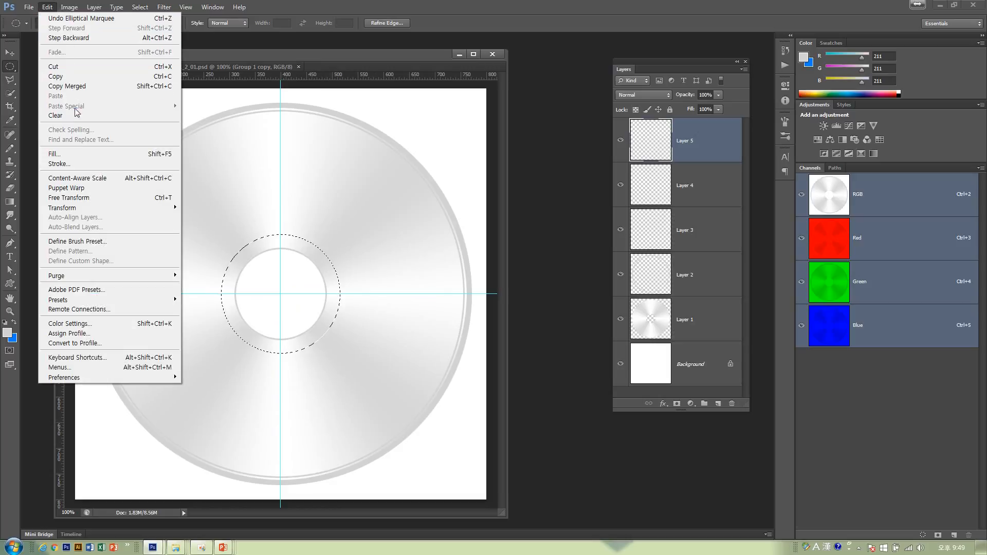
click(76, 165)
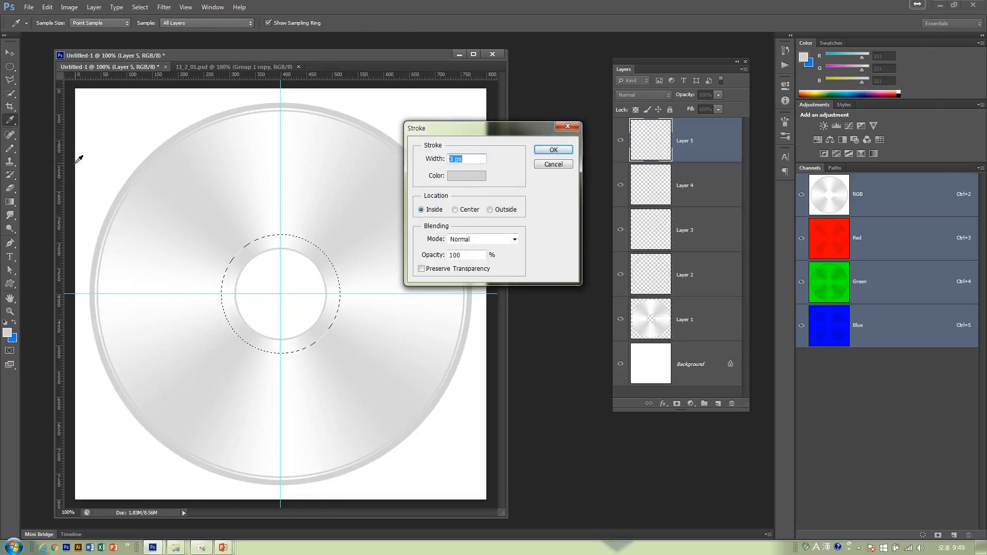
text(15)
click(544, 150)
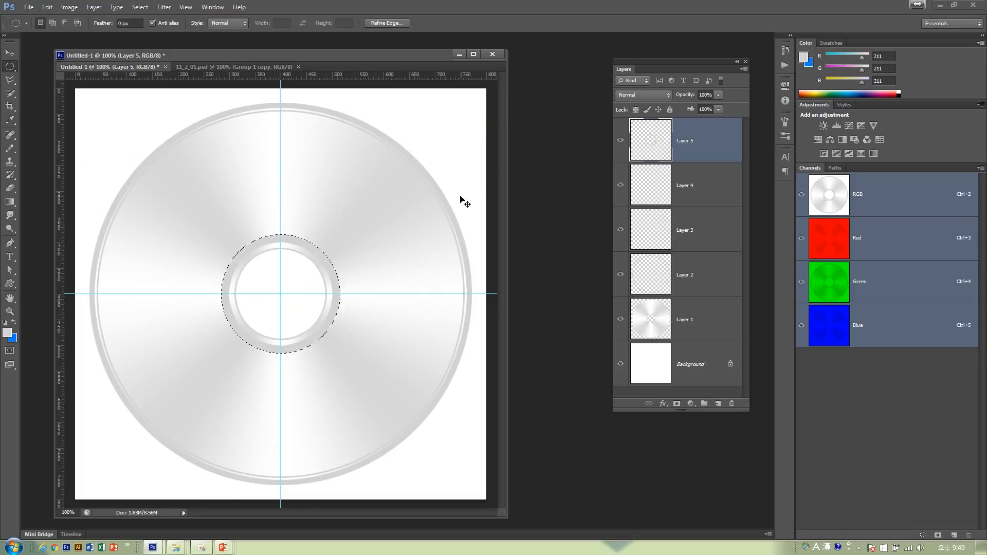
key(ctrl+d)
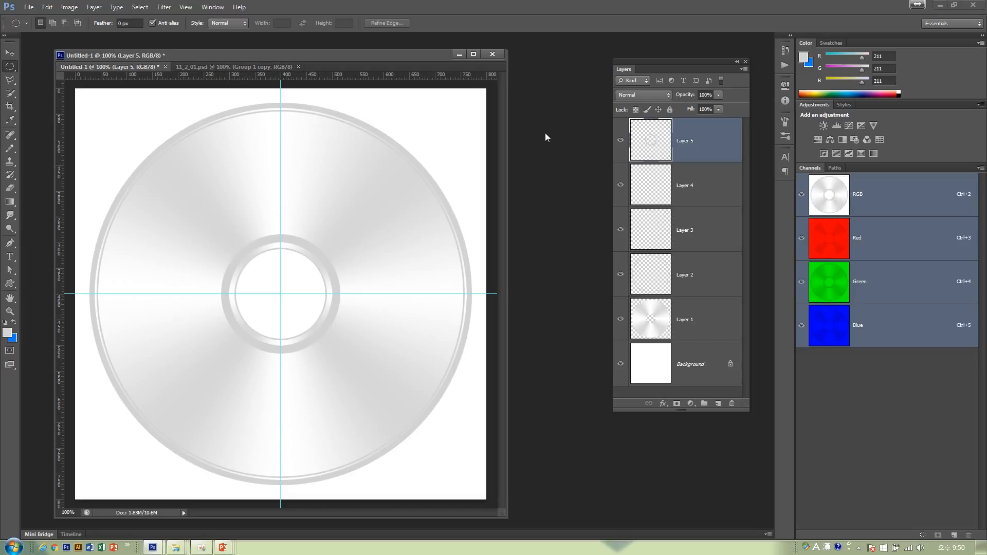
Step: Open 342352304.jpg from the res folder
key(ctrl+o)
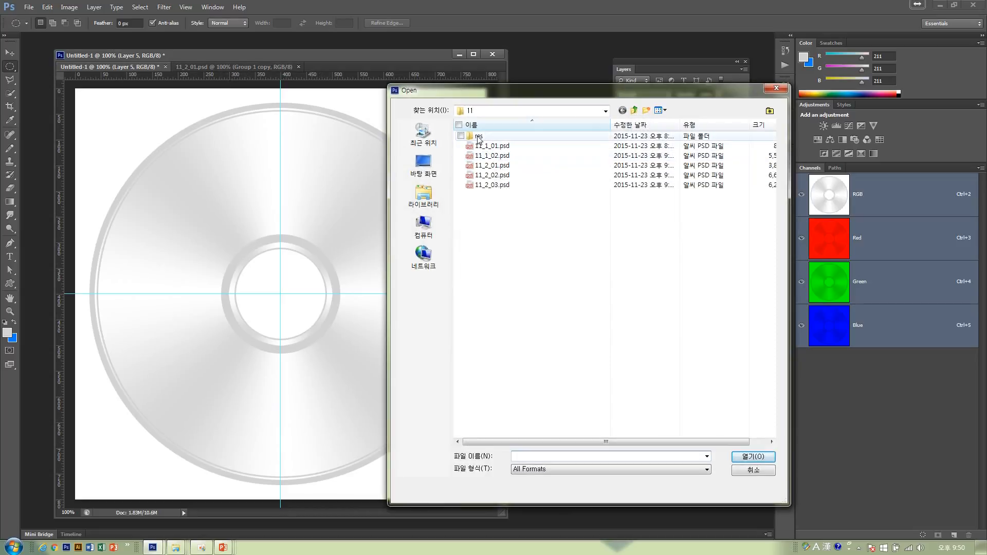
click(479, 138)
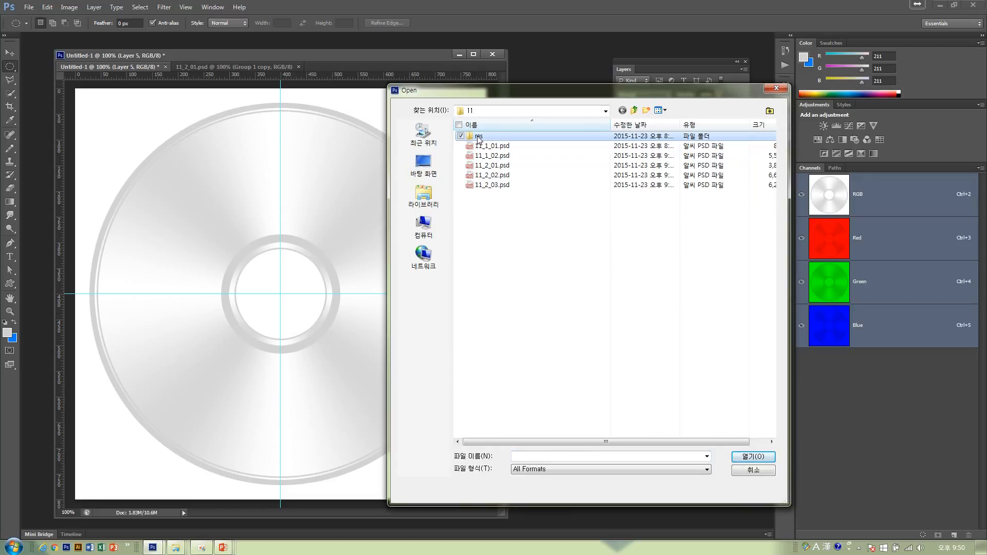
double_click(478, 138)
click(534, 152)
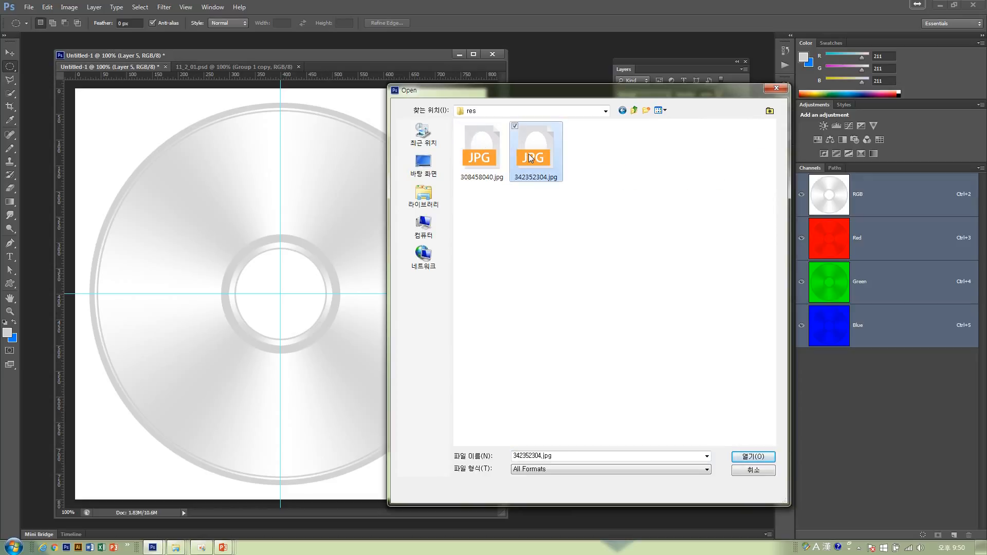
click(736, 457)
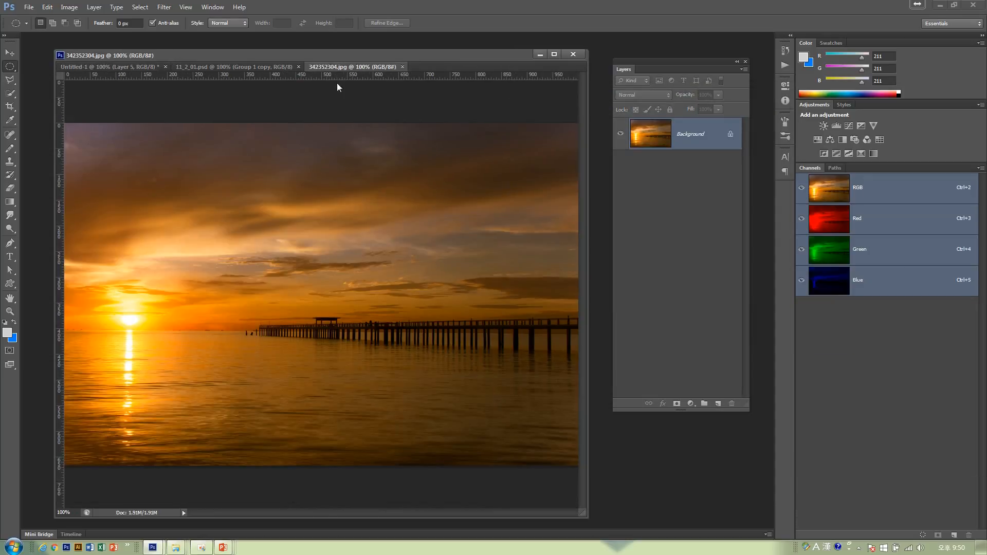
Step: Float the sunset photo in its own window behind the CD document and close 11_2_01.psd
drag(337, 67, 354, 133)
click(298, 67)
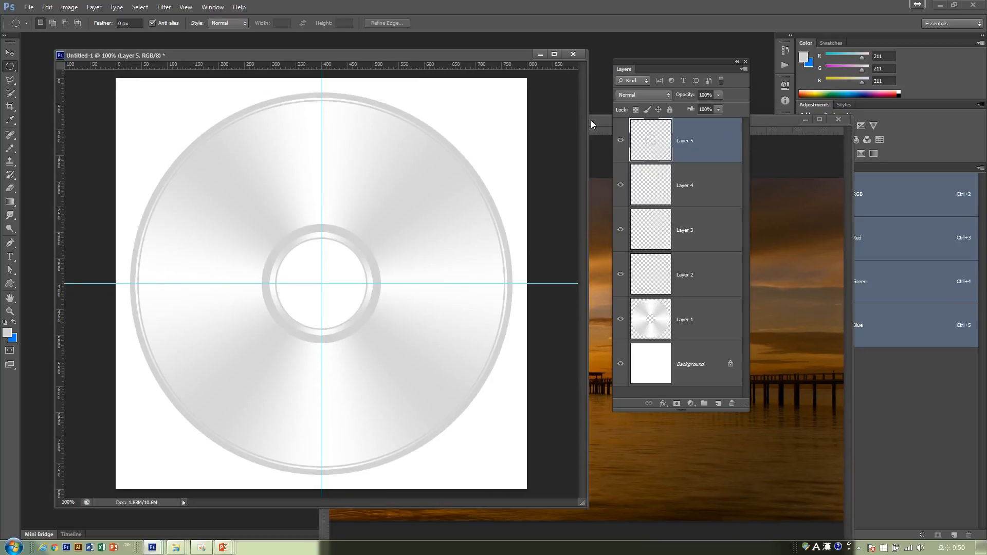
drag(591, 120, 522, 122)
click(376, 81)
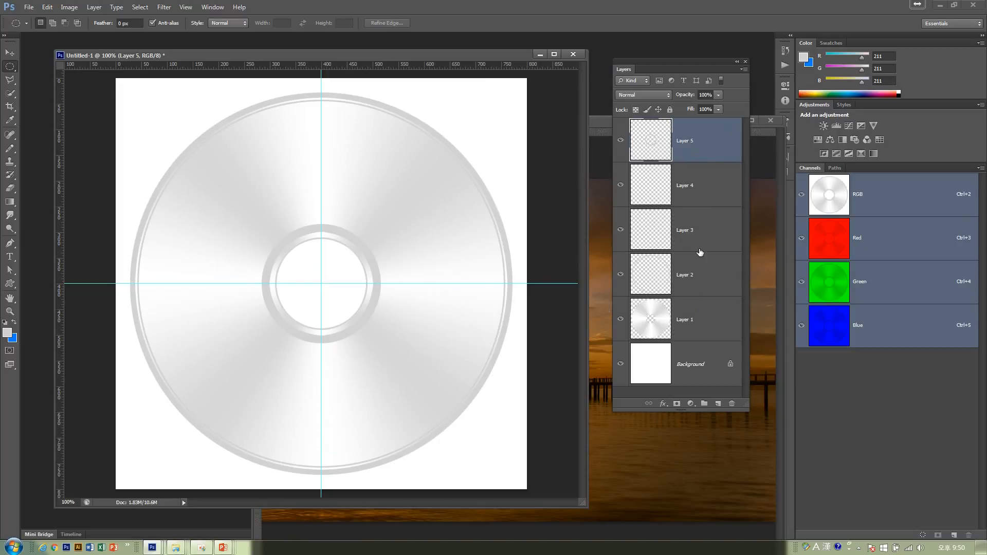
Step: Create a new layer group, move Layers 1 to 5 into it, collapse it, and ungroup the layers again
shift+click(700, 317)
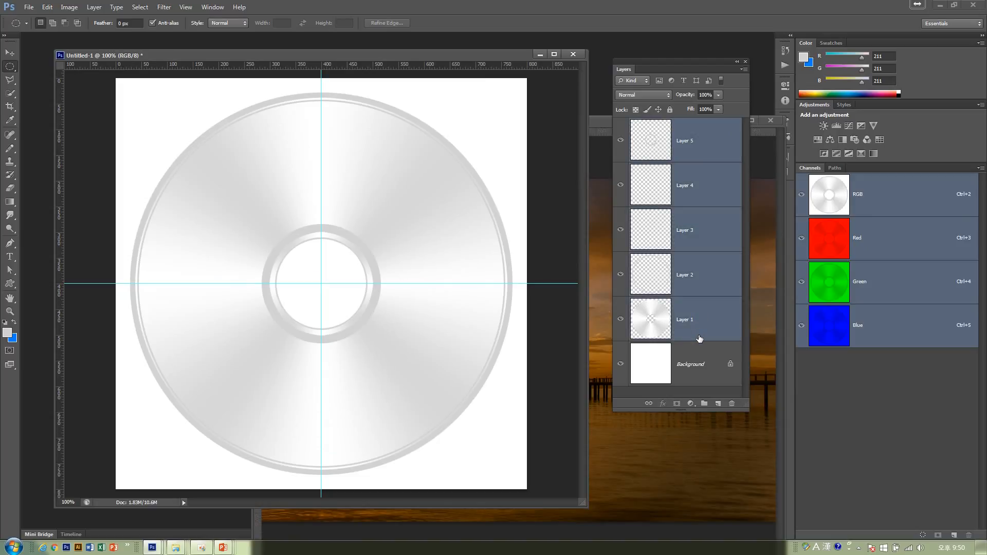
click(704, 162)
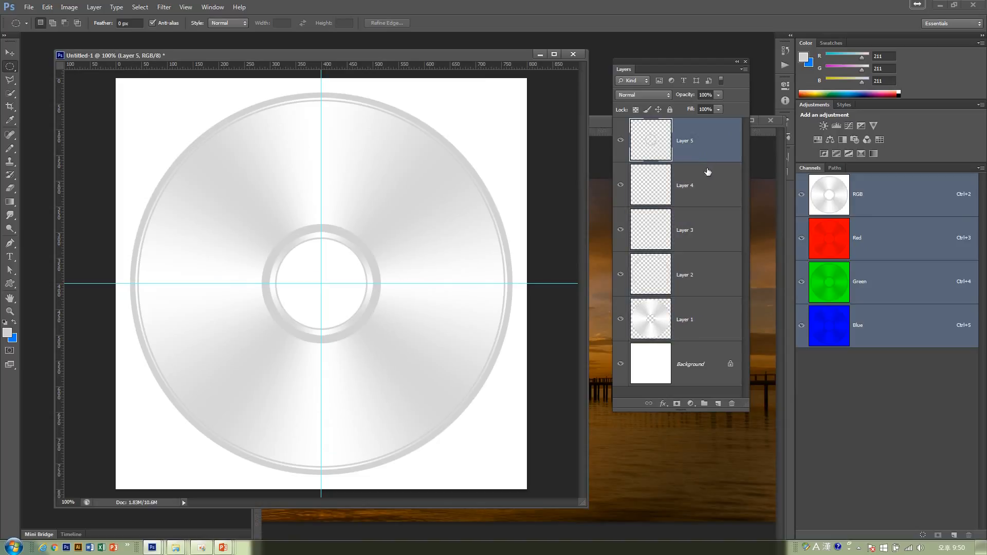
click(704, 403)
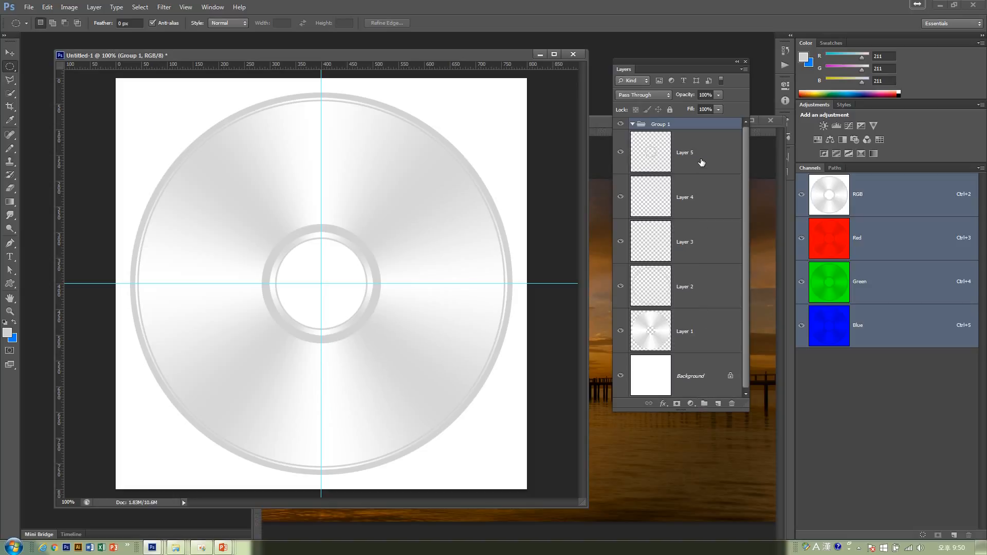
click(701, 162)
shift+click(699, 330)
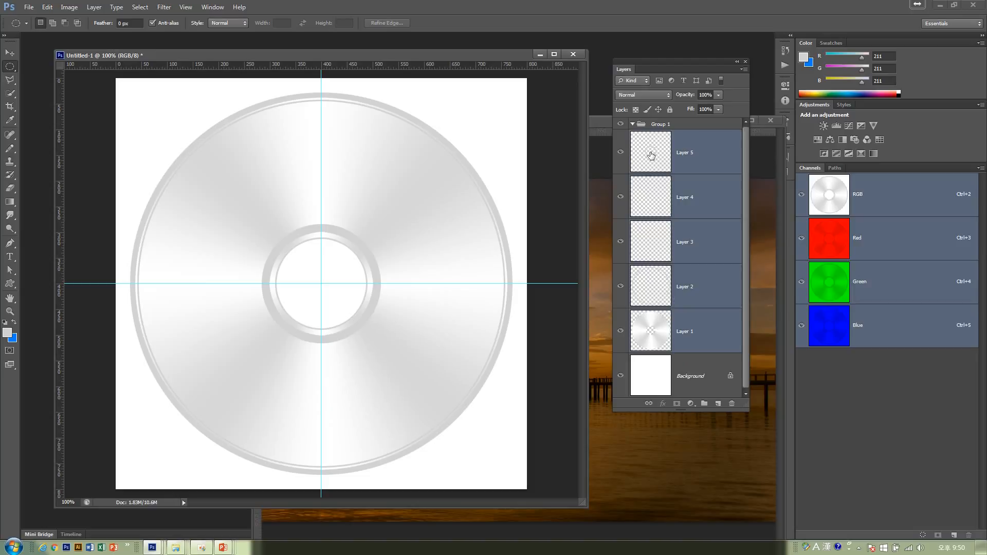
drag(651, 156, 649, 129)
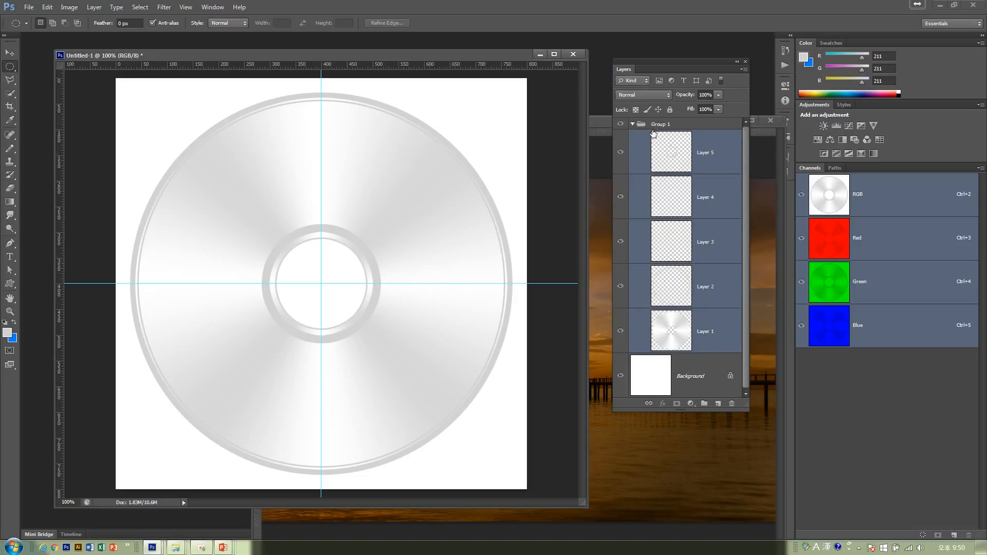
click(633, 124)
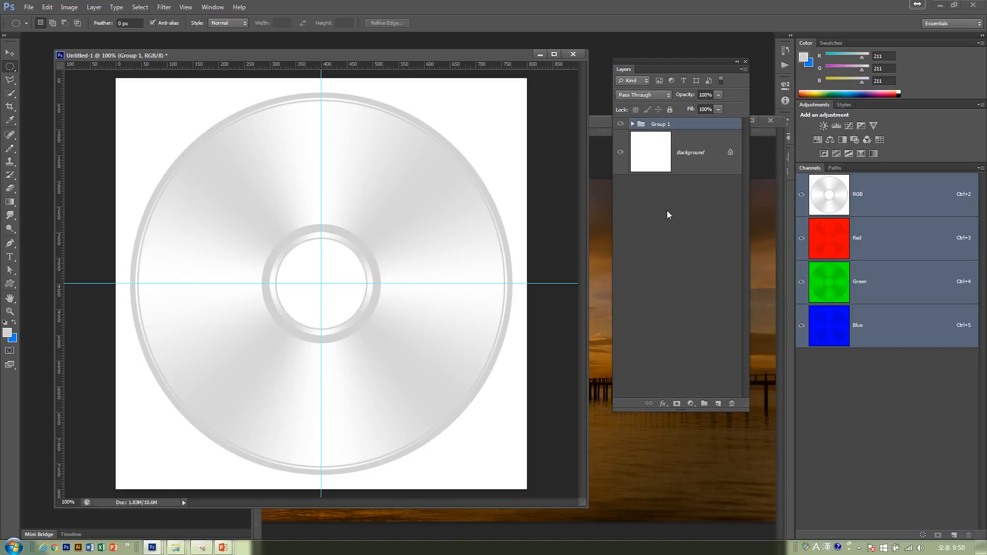
key(ctrl+shift+g)
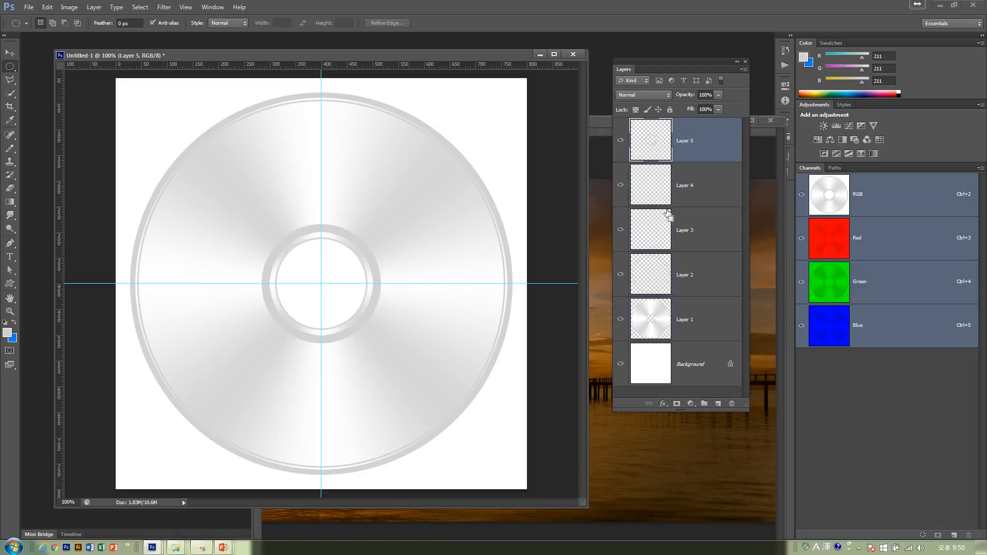
Step: Group Layers 1 to 5 of the CD directly from the selection and duplicate the group
shift+click(712, 318)
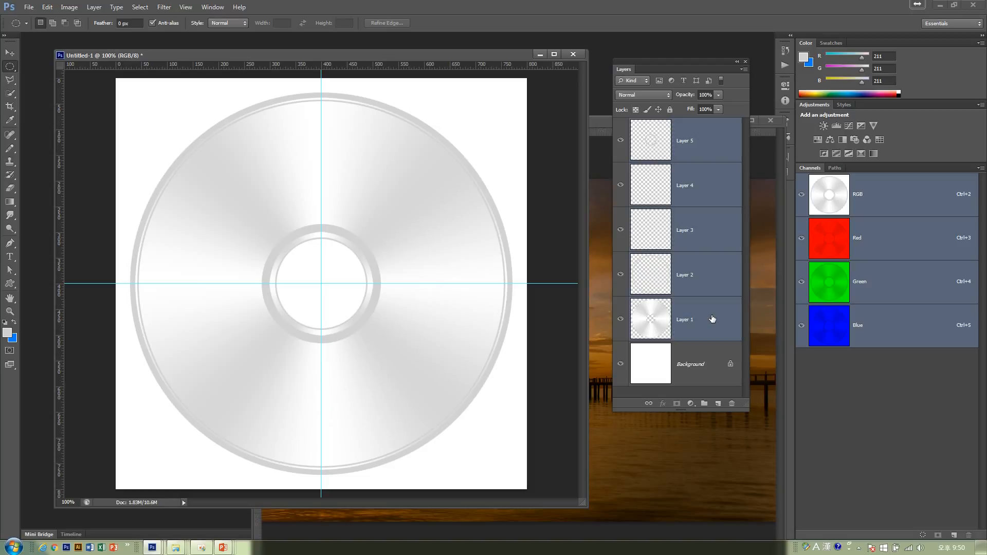
key(ctrl+g)
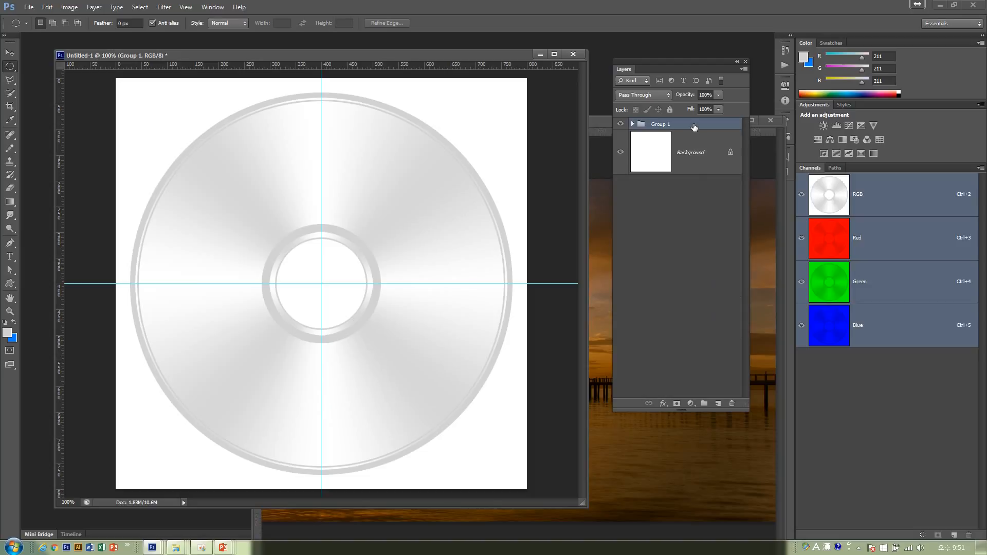
drag(694, 127, 718, 403)
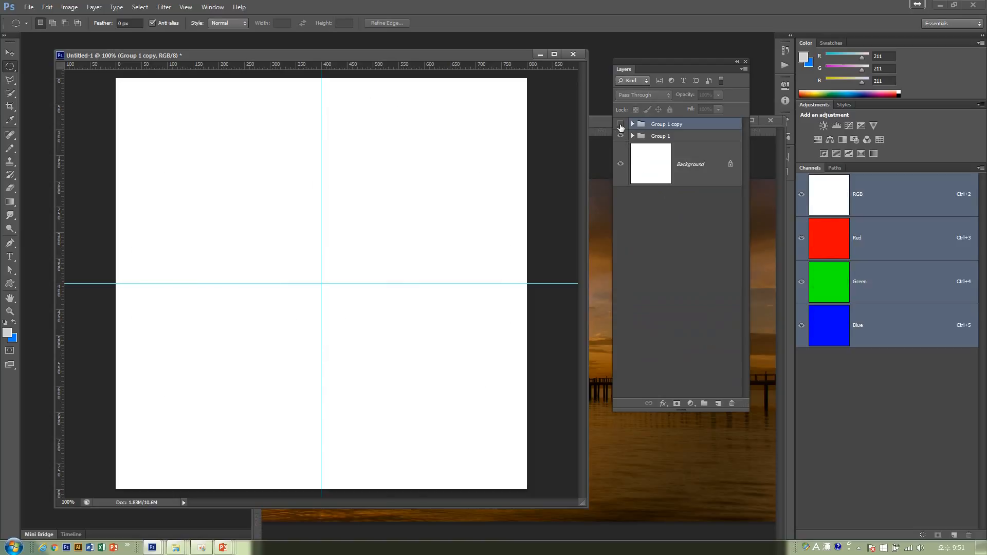
Step: Expand Group 1 copy and Group 1 to compare the layers they contain, and collapse both
click(632, 124)
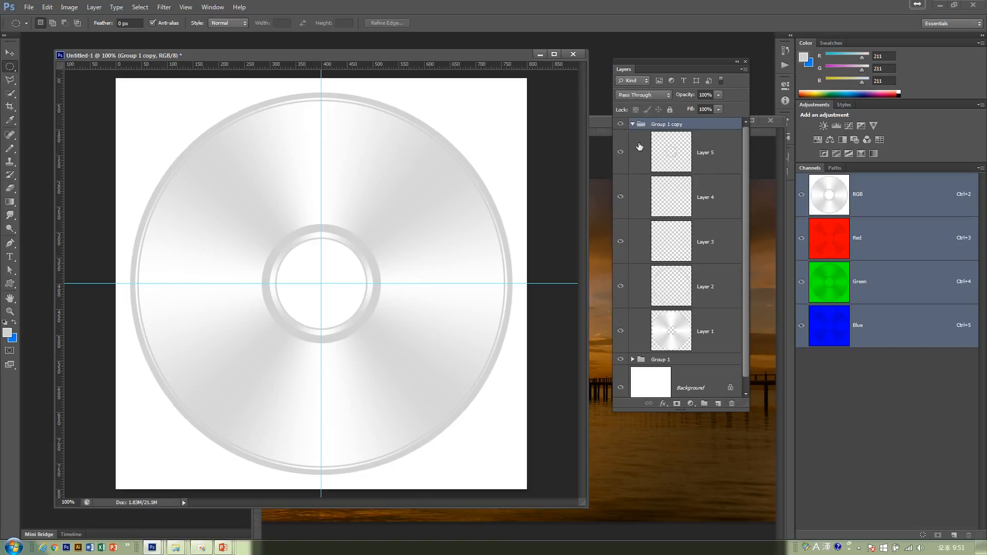
click(633, 359)
scroll(671, 319, down, 3)
scroll(672, 319, up, 1)
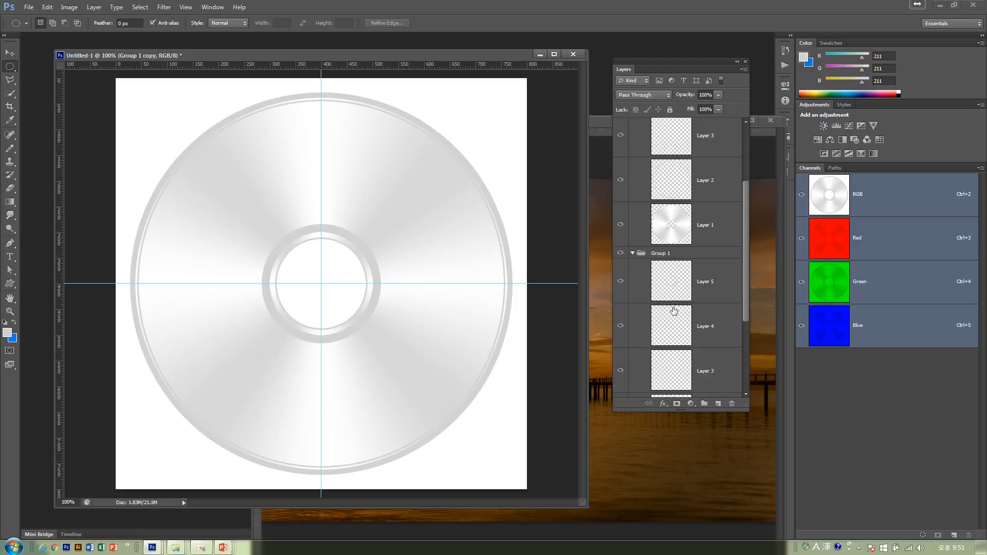
click(632, 254)
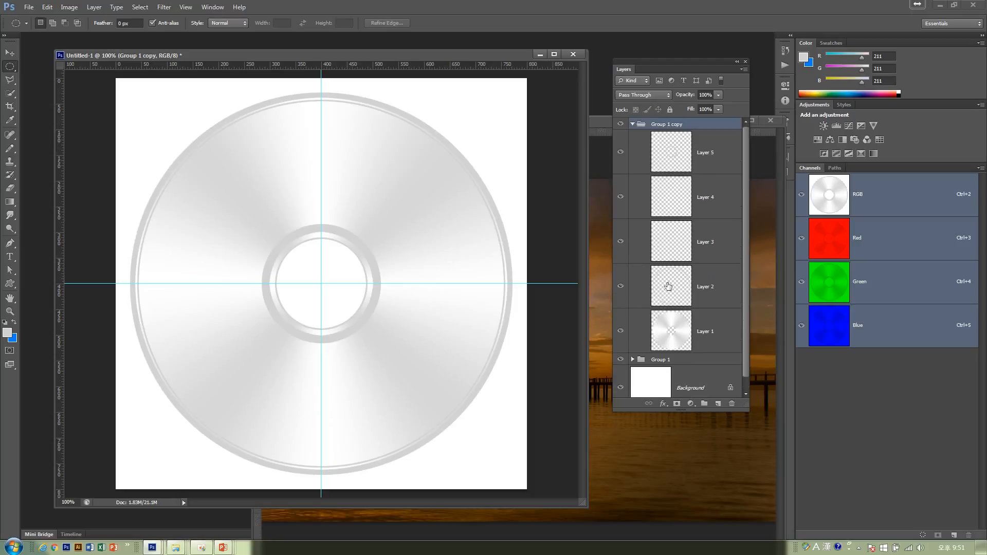
click(633, 125)
Step: Hide the original Group 1 and merge Group 1 copy into a single layer
click(620, 136)
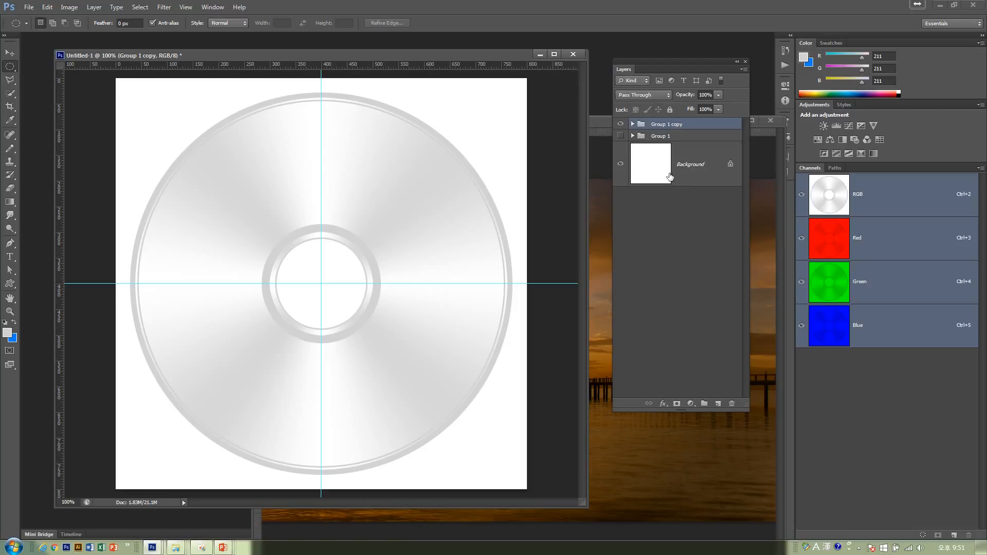
click(633, 125)
mouse_move(621, 154)
mouse_down()
mouse_move(621, 335)
mouse_move(621, 156)
mouse_up()
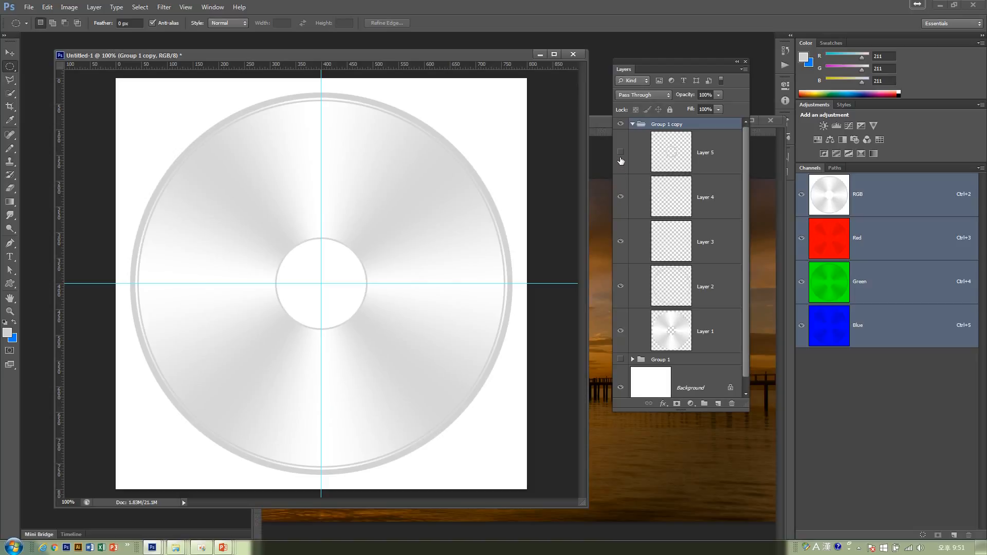
click(633, 124)
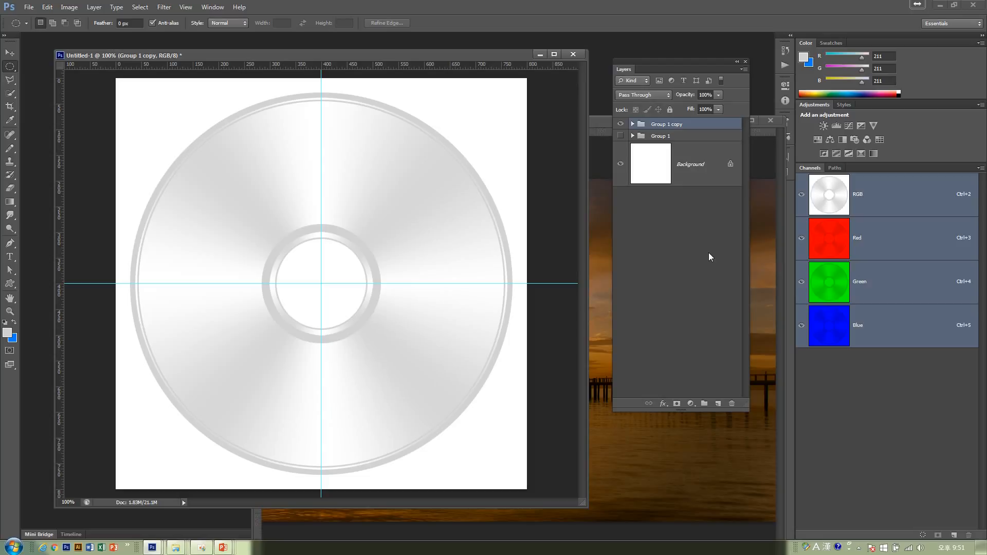
key(ctrl+e)
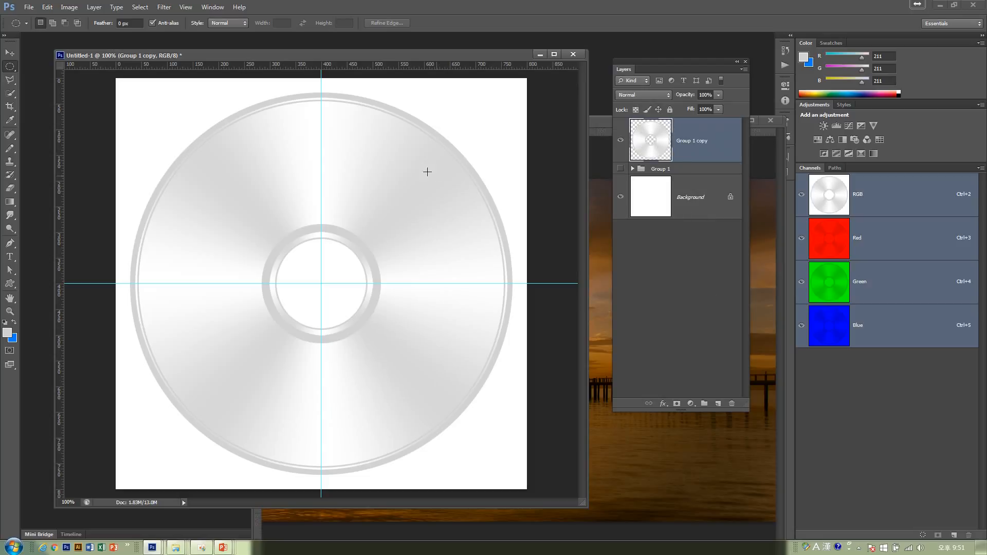
Step: Copy the merged CD layer into the centre of 342352304.jpg with the Move tool and bring that photo window into full view
drag(229, 59, 107, 99)
click(10, 52)
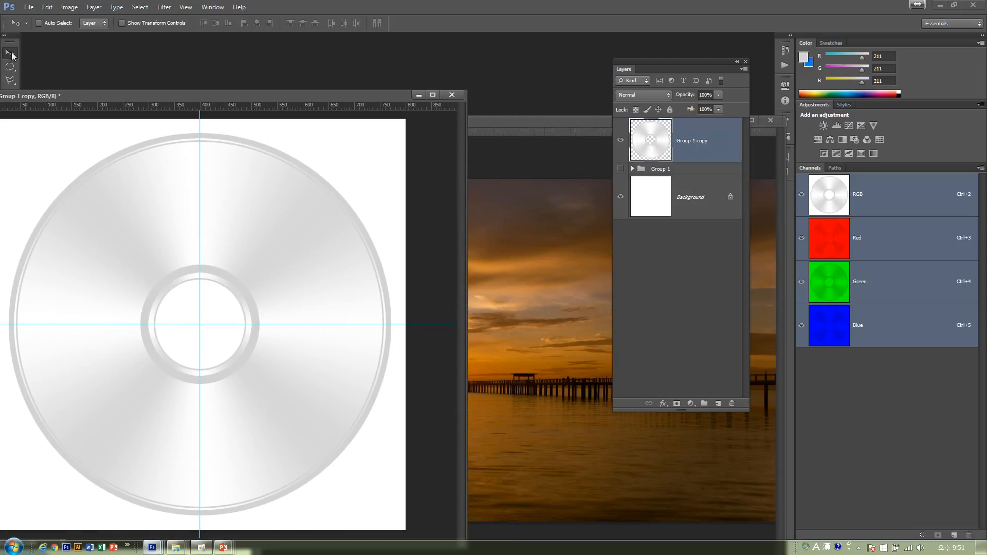
drag(276, 263, 522, 294)
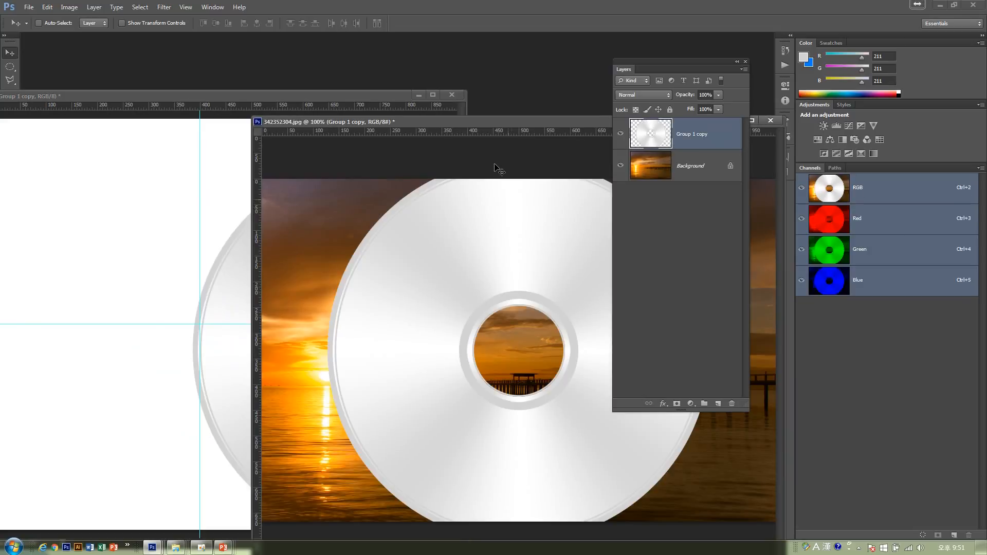
drag(492, 118, 336, 71)
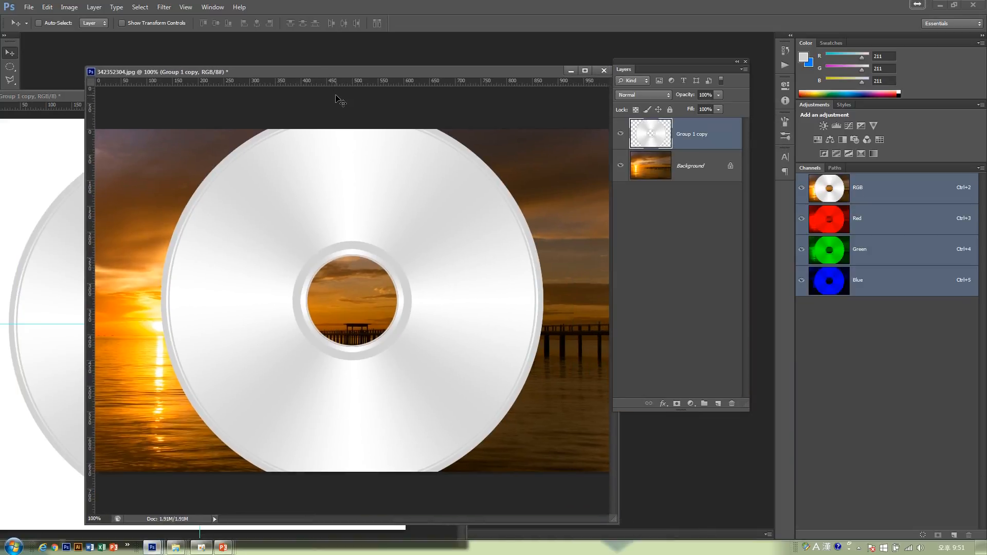
Step: Scale the CD on the photo to about 54.70% around its centre with Free Transform
click(46, 8)
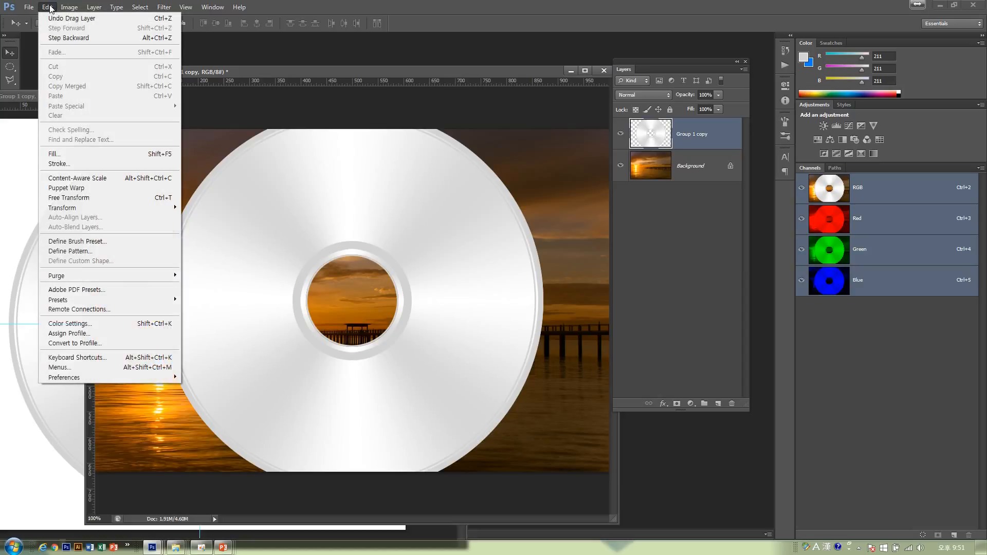
click(82, 197)
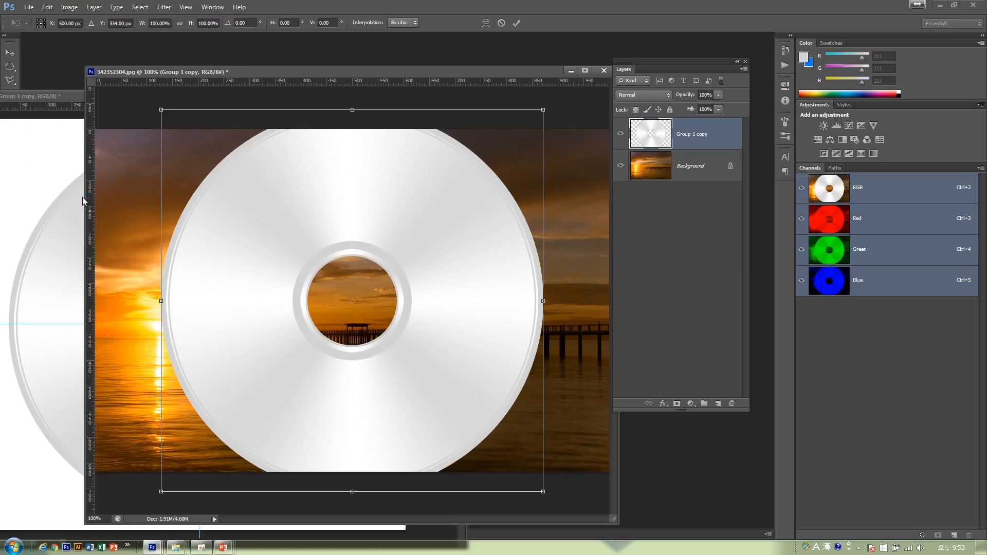
drag(162, 110, 249, 197)
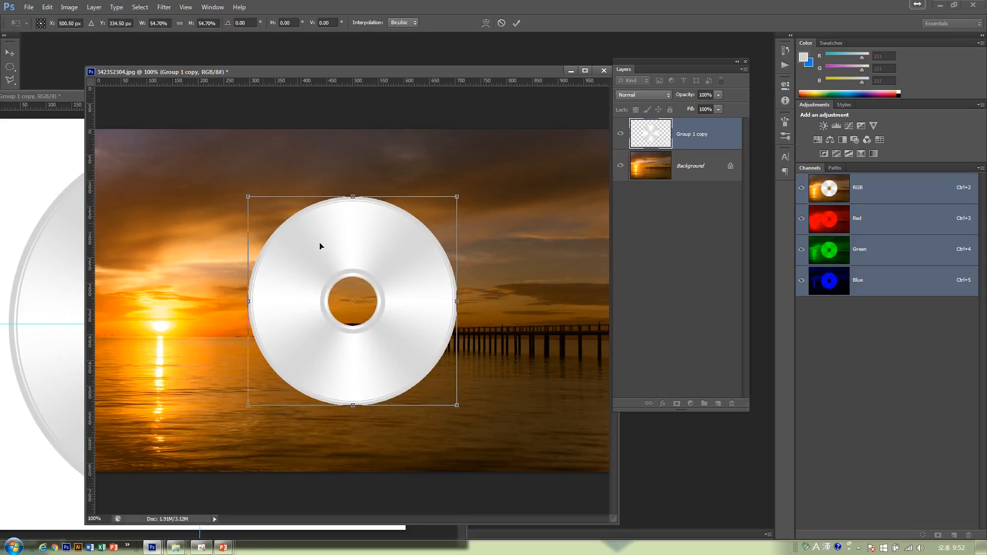
double_click(333, 251)
Step: Reposition the photo window and open the finished example 11_2_02.psd from folder 11
drag(320, 71, 298, 54)
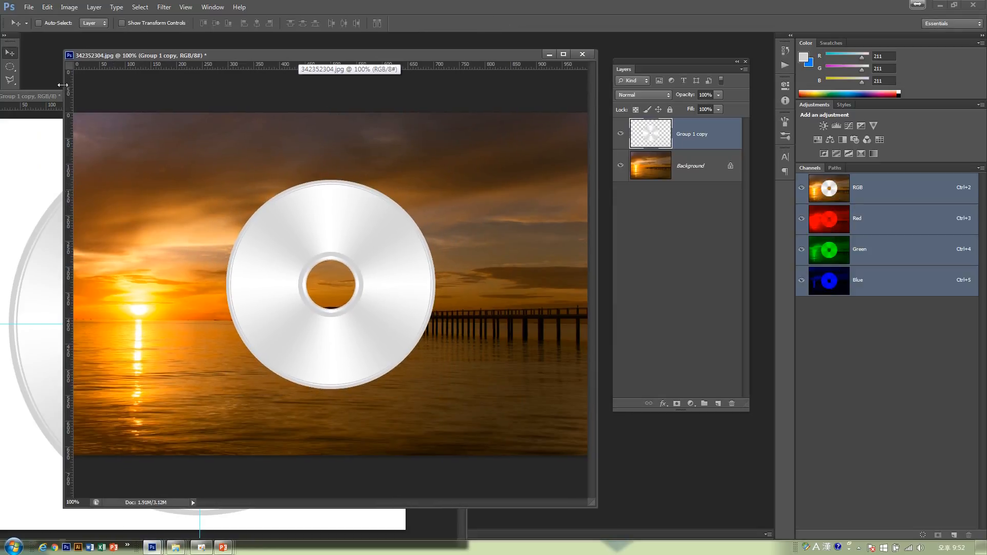
click(213, 7)
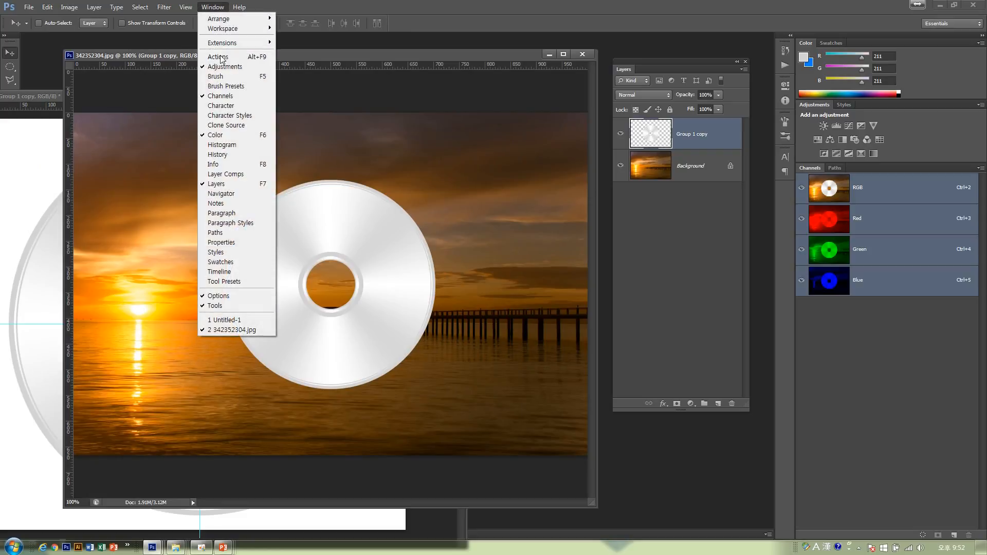
double_click(54, 76)
click(634, 110)
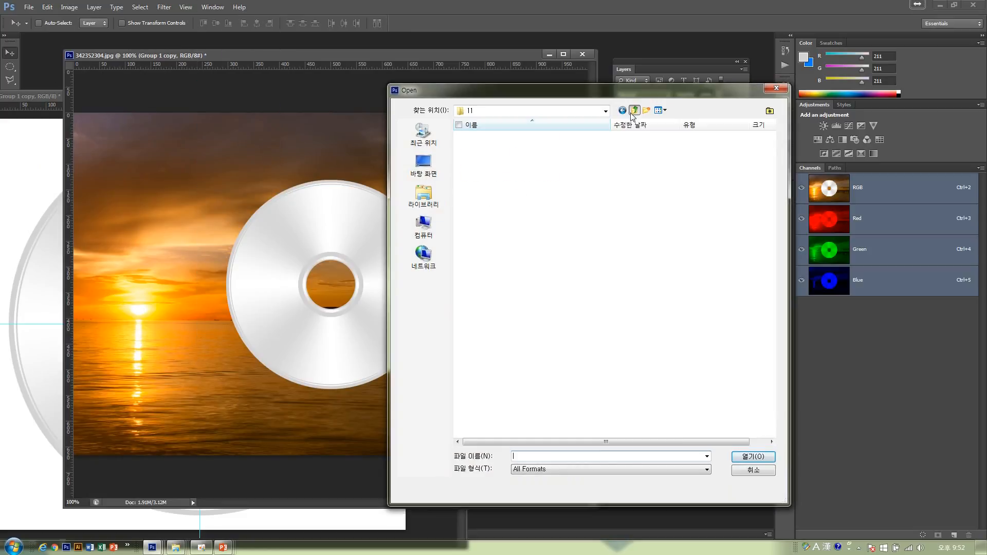
click(663, 175)
click(753, 456)
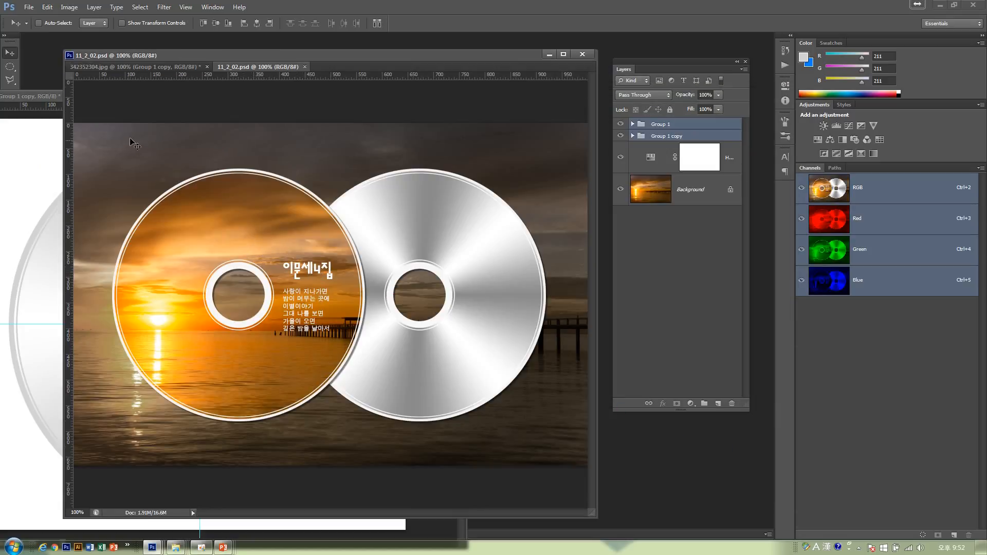
Step: In 342352304.jpg, duplicate the Background layer and place the copy above the CD layer
click(140, 67)
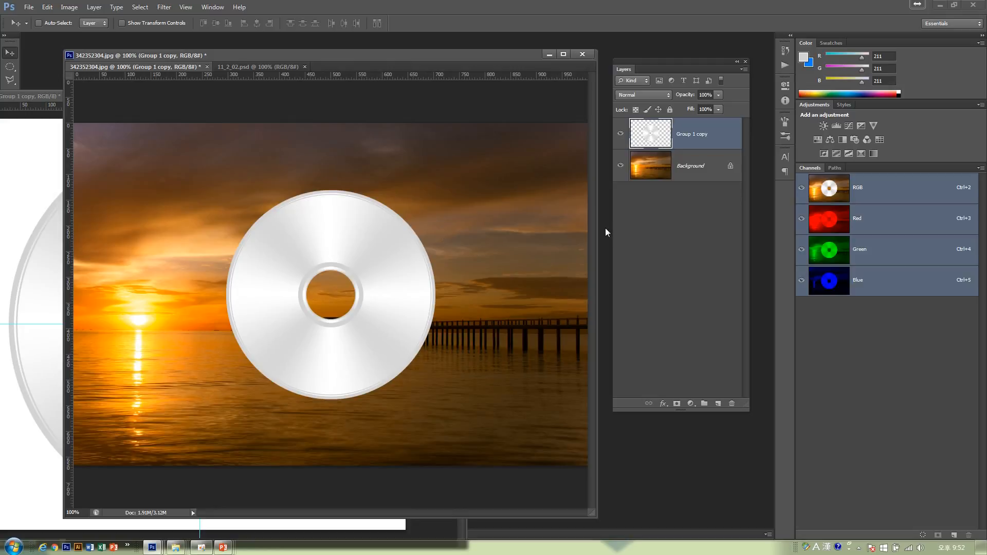
click(683, 172)
drag(698, 177, 718, 404)
drag(697, 172, 696, 123)
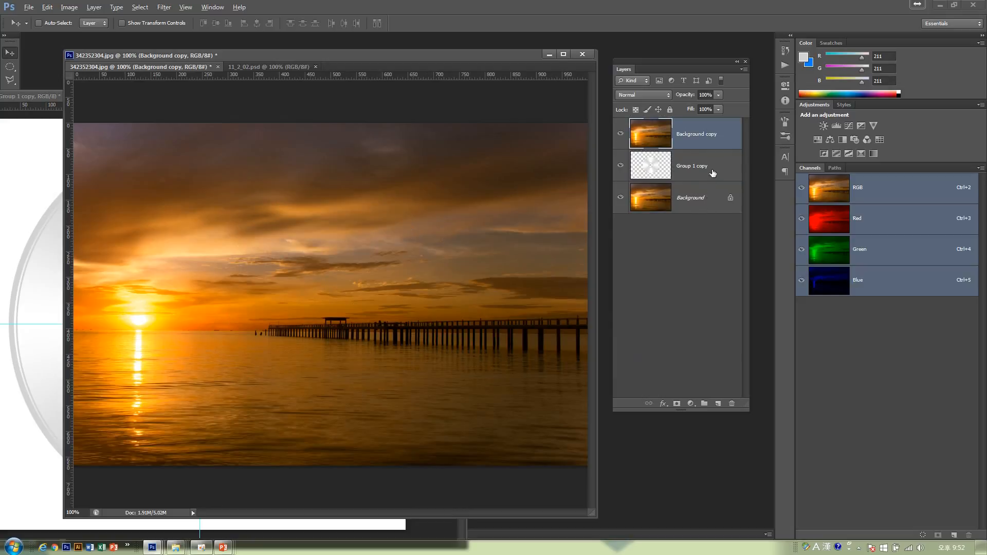
Step: Clip the Background copy to the CD layer, and set the Background layer's Hue/Saturation to Saturation -70 and Lightness -23
alt+click(713, 146)
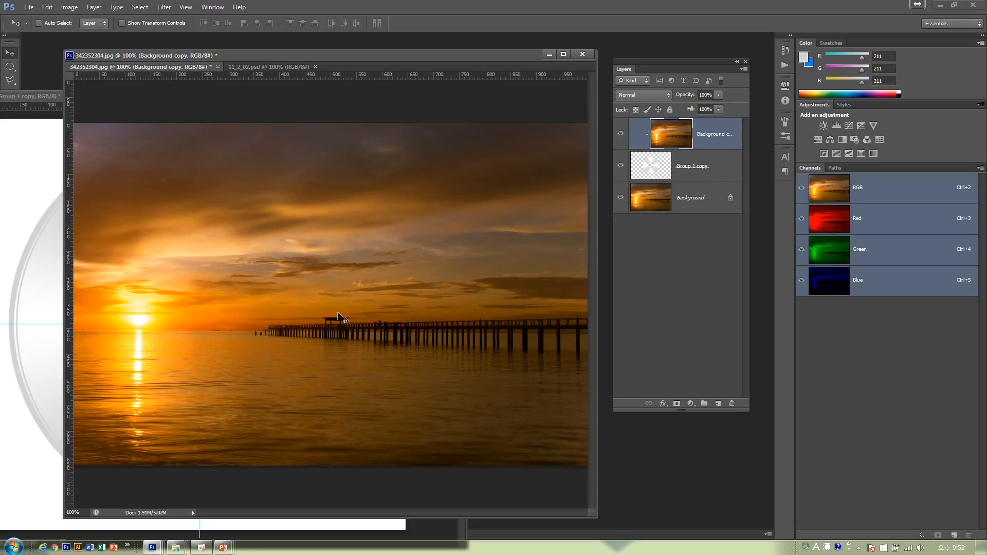
click(684, 201)
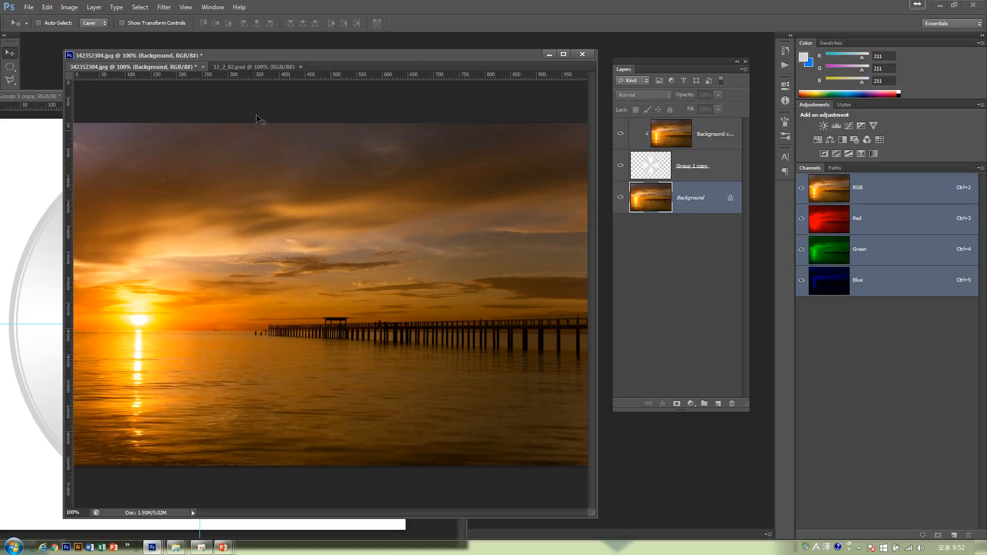
click(69, 7)
mouse_move(103, 33)
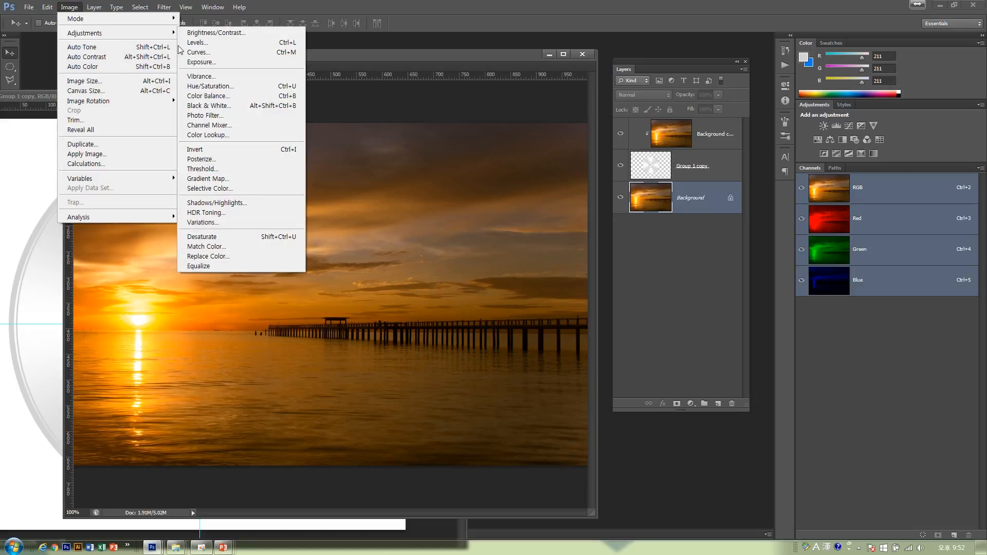
click(213, 87)
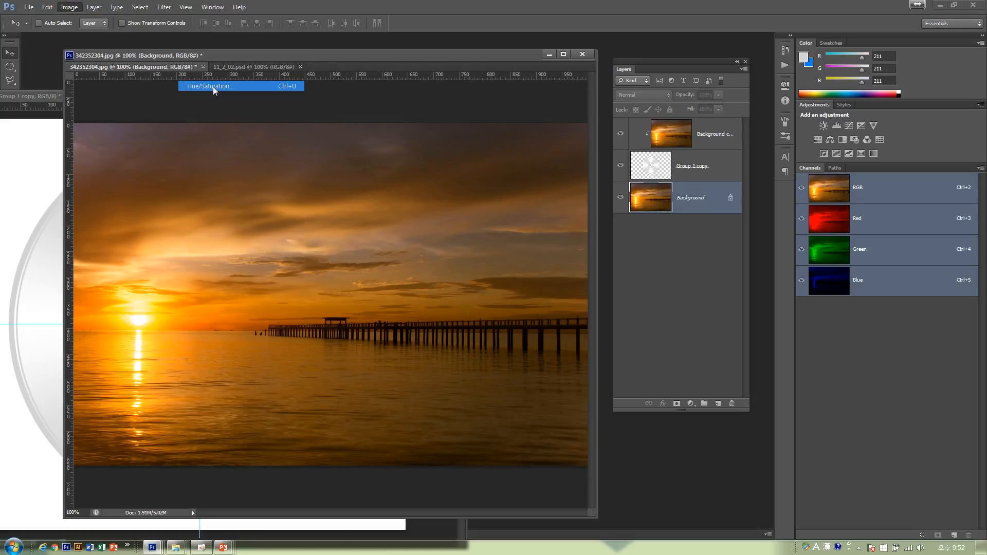
drag(577, 375, 566, 401)
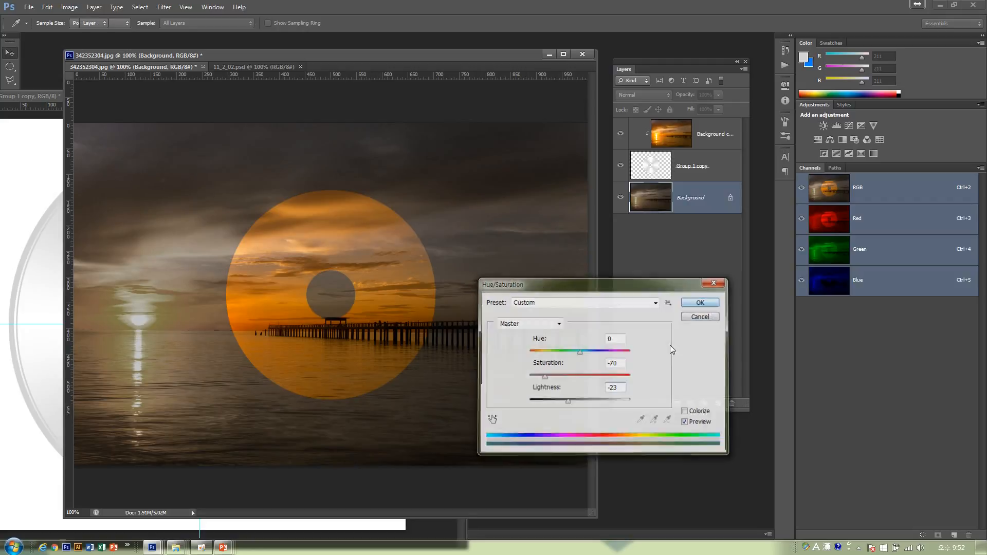
click(713, 315)
Step: Add a drop shadow to the merged CD layer with Use Global Light off and a 120° angle
click(730, 174)
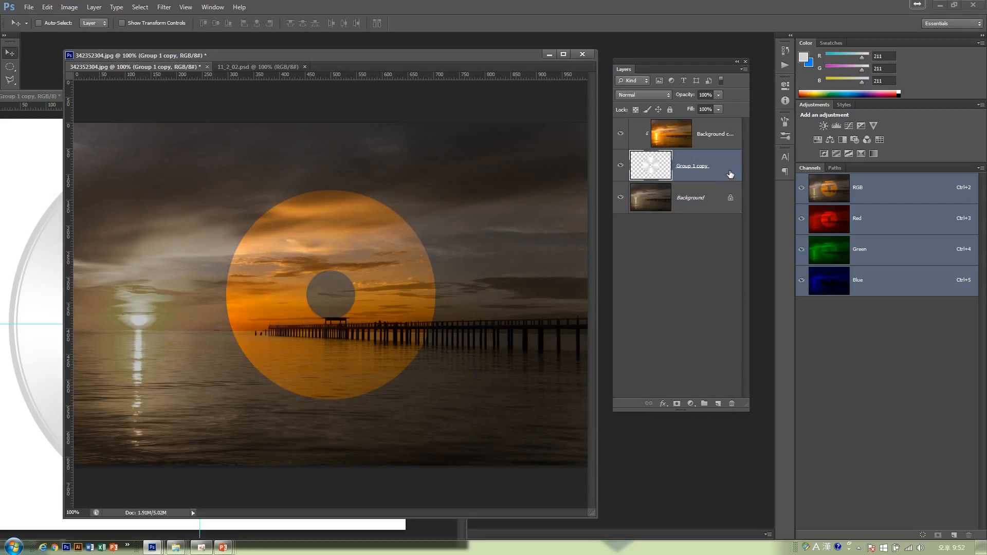
double_click(730, 174)
drag(641, 237, 622, 239)
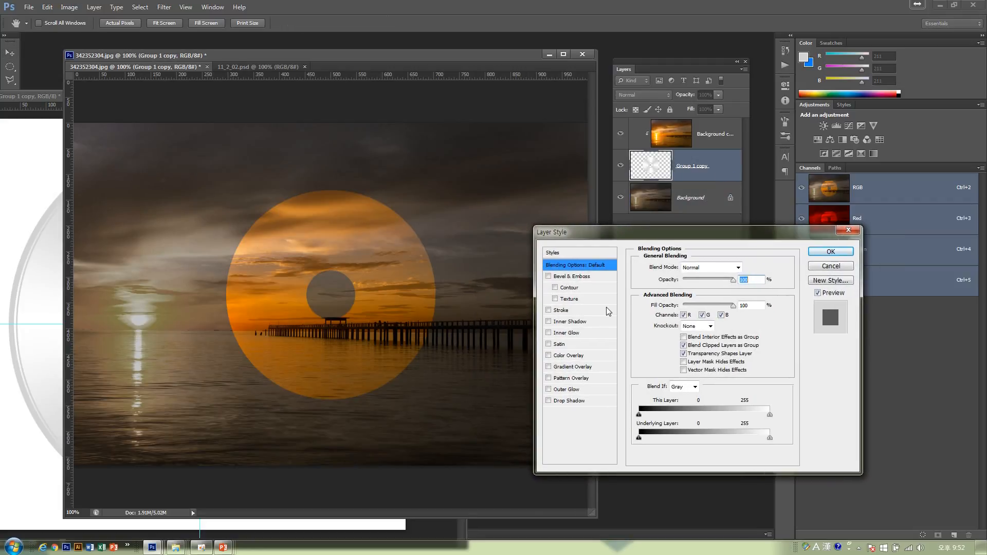
click(591, 402)
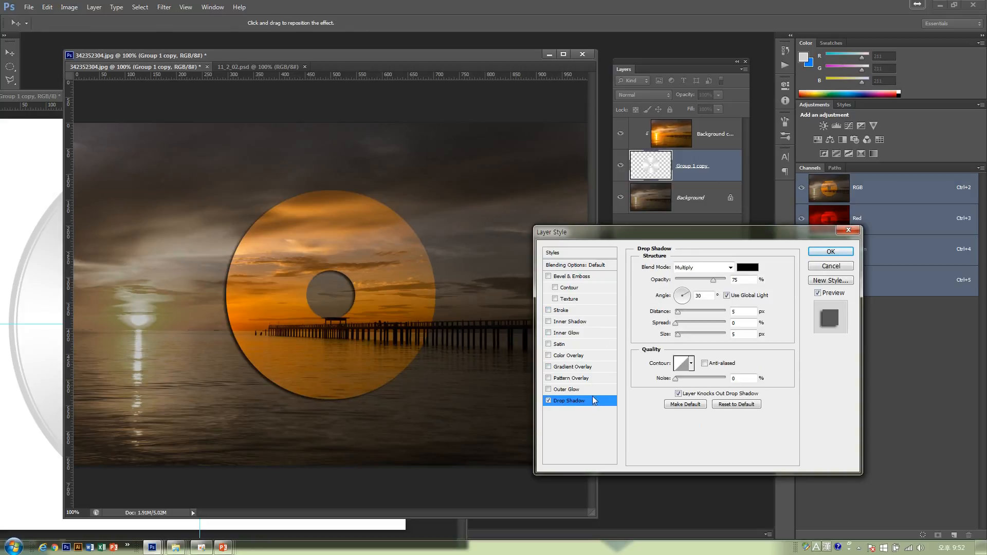
click(726, 296)
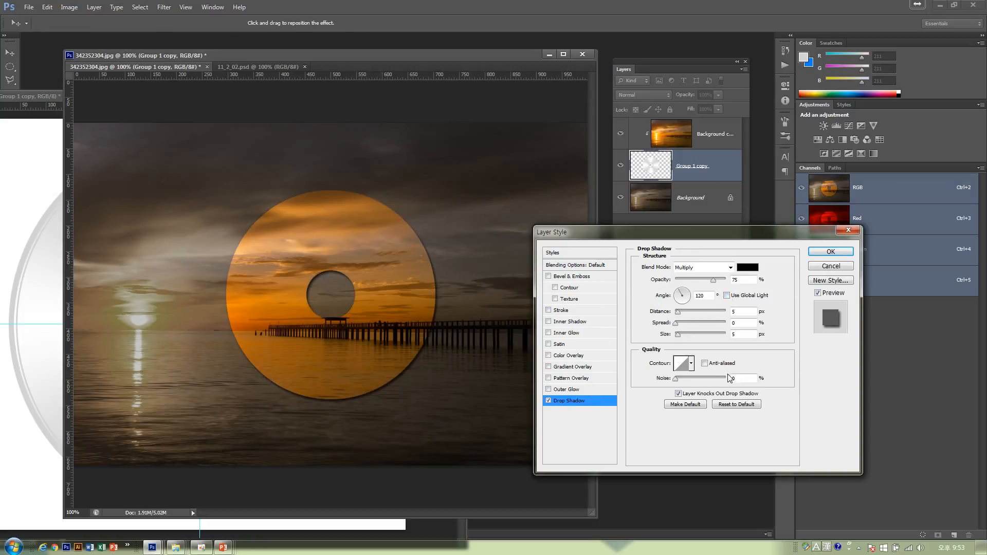
click(829, 252)
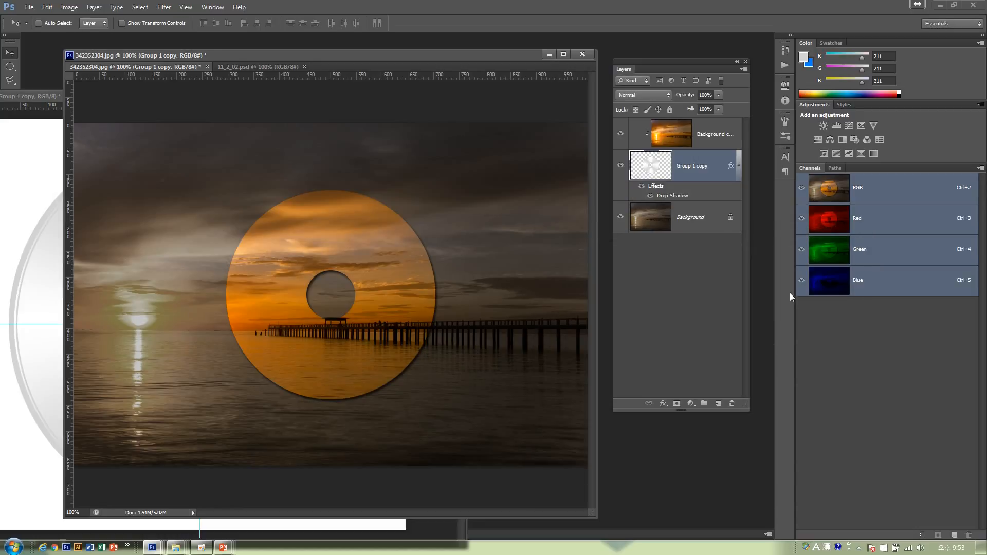
Step: Compare with the example 11_2_02.psd, try deleting the CD and clipped photo layers, and undo back to before the drop shadow
click(282, 67)
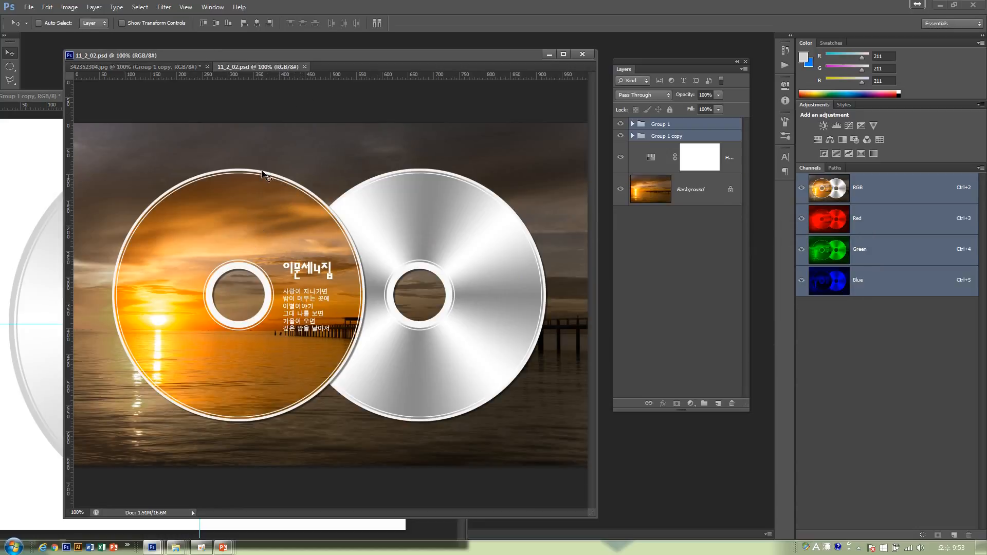
click(174, 67)
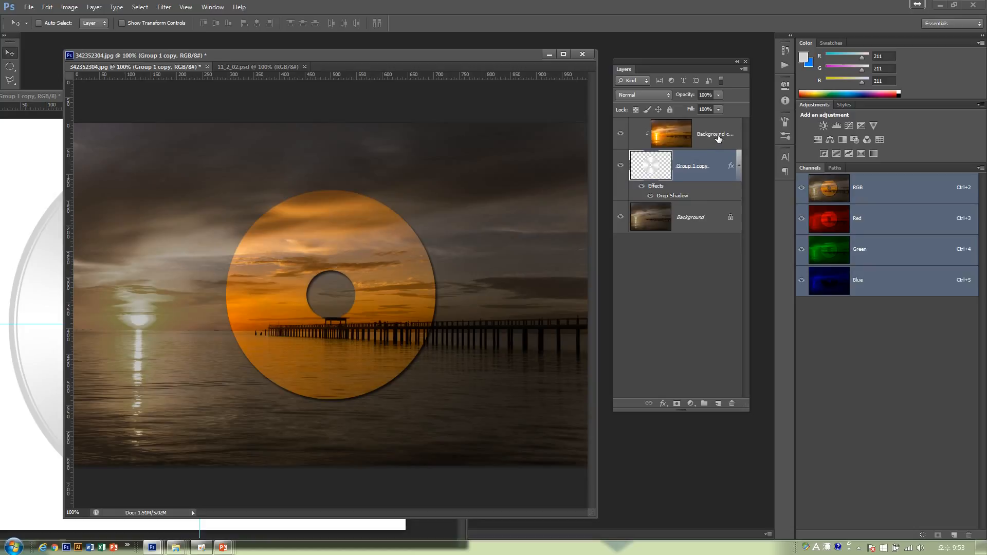
shift+click(718, 137)
key(Delete)
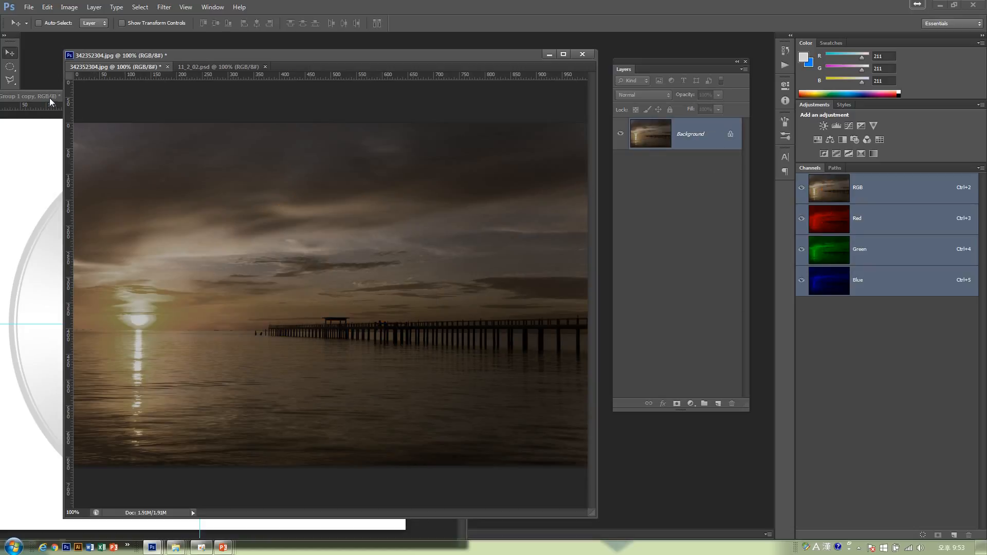
key(ctrl+alt+z)
key(ctrl+alt+z)
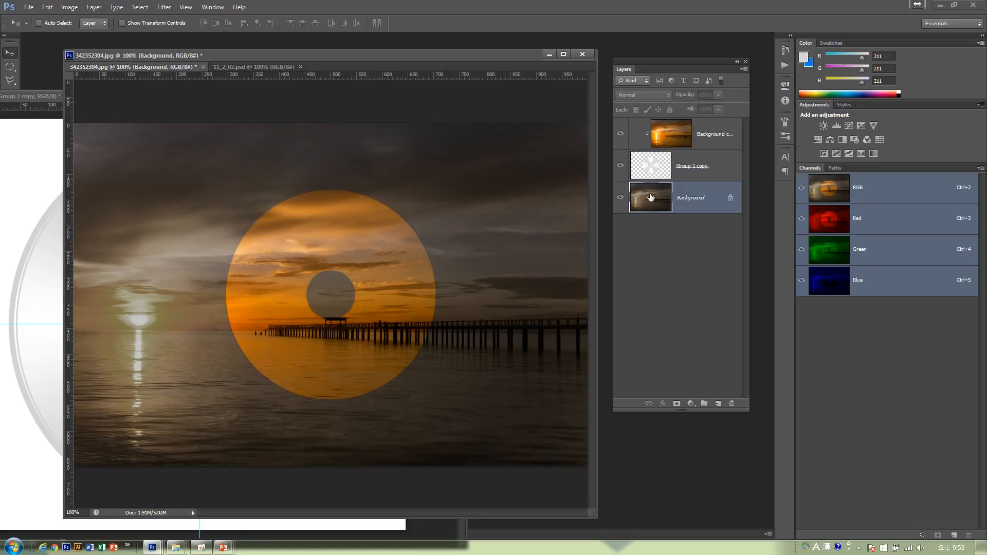
Step: Delete the merged CD layer and, after hiding Group 1 copy in Untitled-1, copy its layered Group 1 into the photo above Background
drag(684, 178, 731, 399)
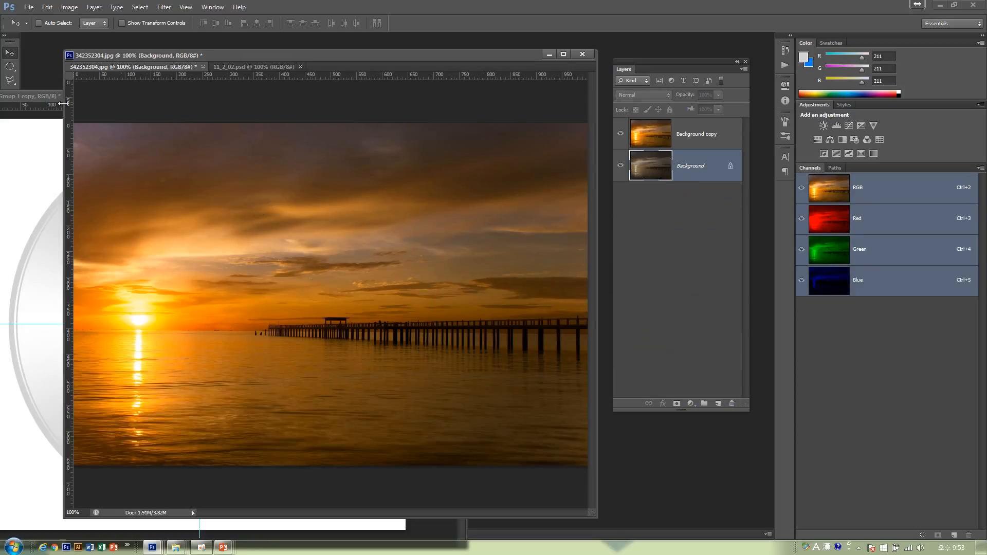
click(61, 103)
drag(390, 100, 466, 237)
click(639, 169)
click(621, 169)
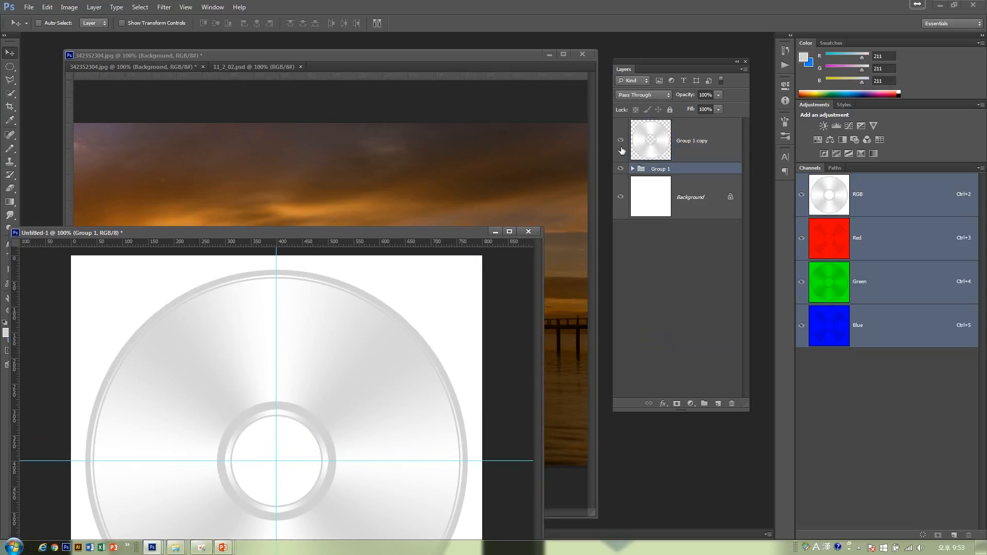
click(621, 139)
drag(472, 230, 648, 308)
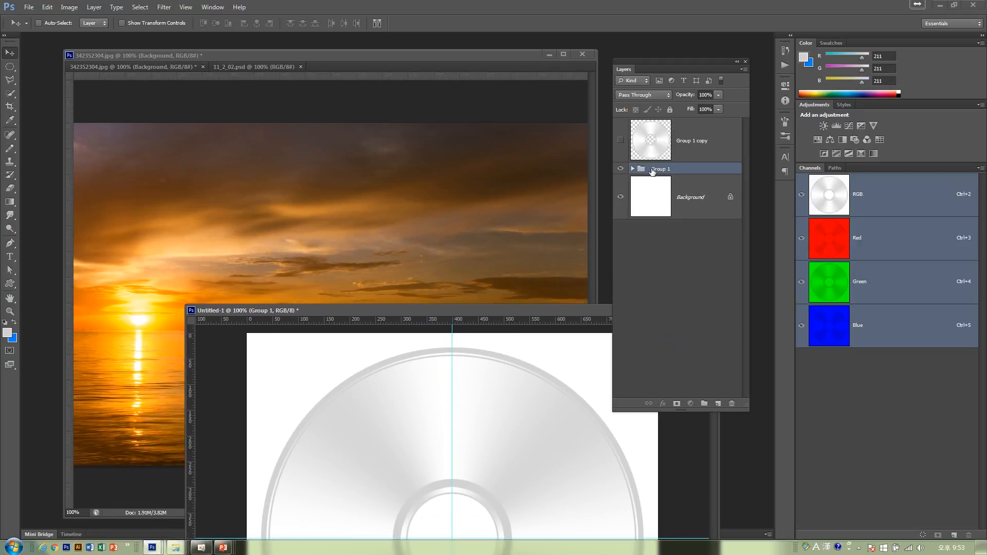
drag(652, 171, 356, 187)
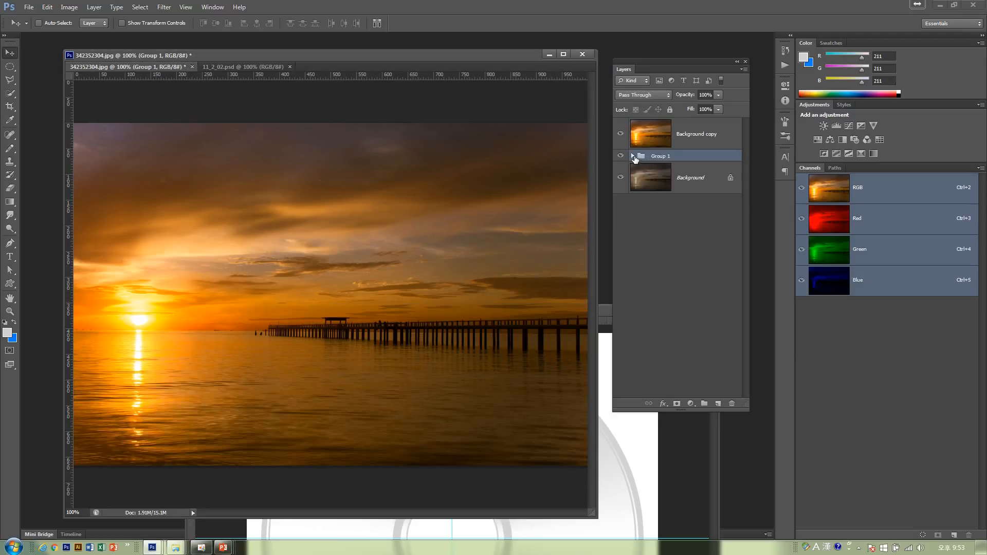
Step: Move the Background copy into Group 1 directly above Layer 1 and clip it to Layer 1
click(633, 156)
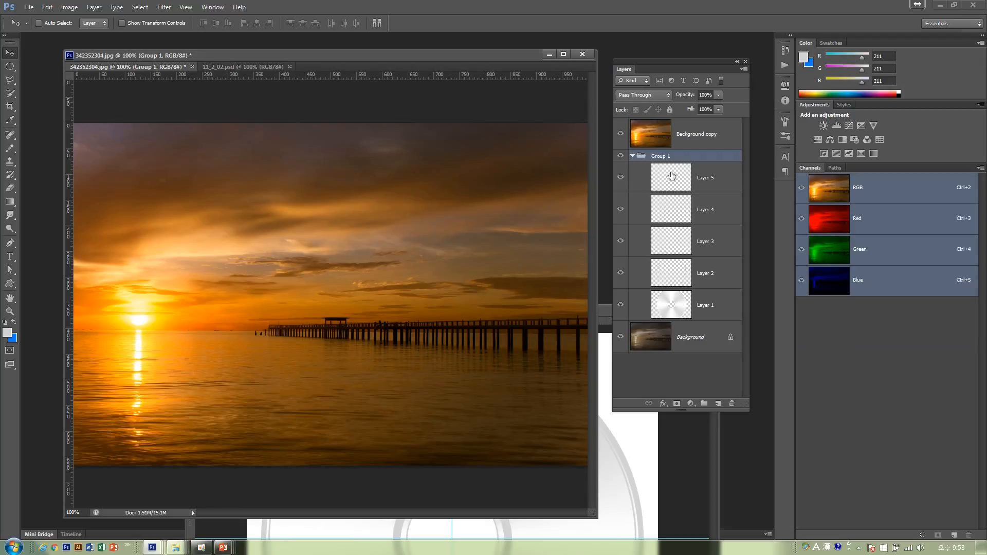
click(673, 143)
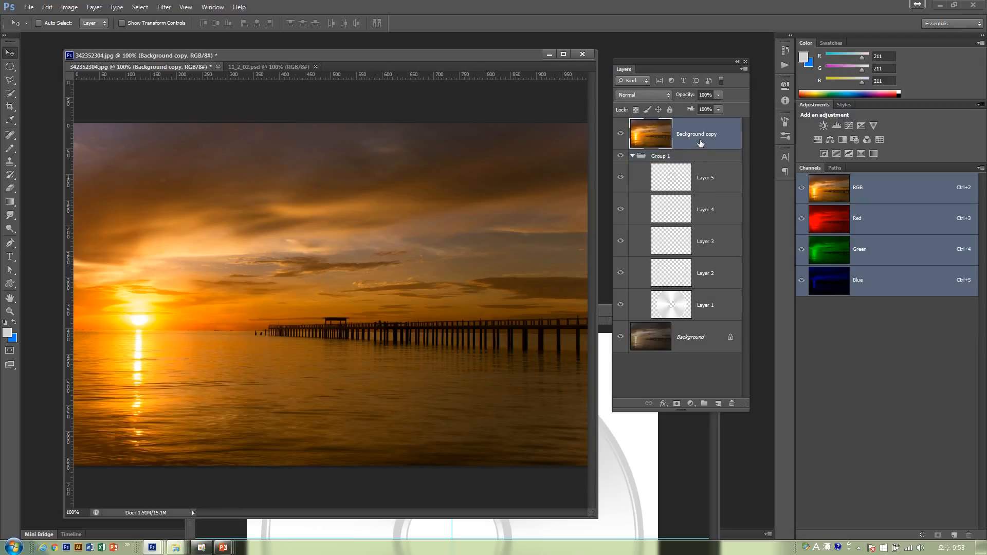
drag(700, 142, 704, 290)
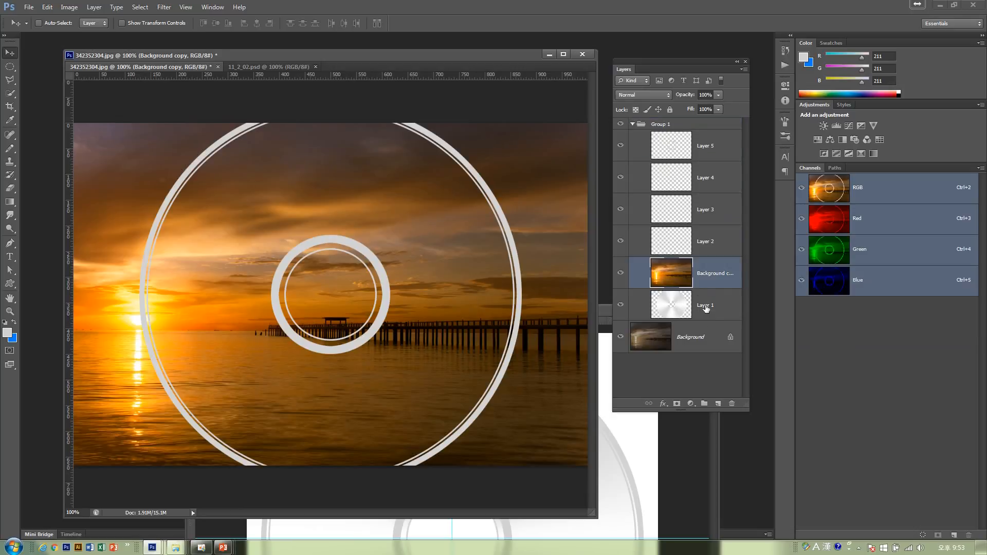
alt+click(704, 288)
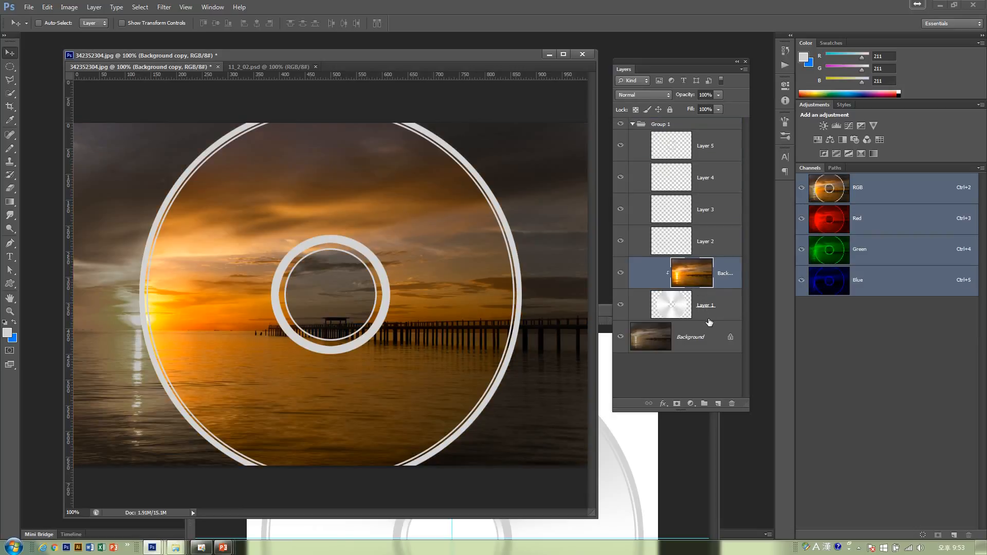
Step: Scale Layers 1 to 5 together to about 55.65% around their centre and move the CD left over the sun
click(706, 154)
shift+click(707, 188)
shift+click(708, 210)
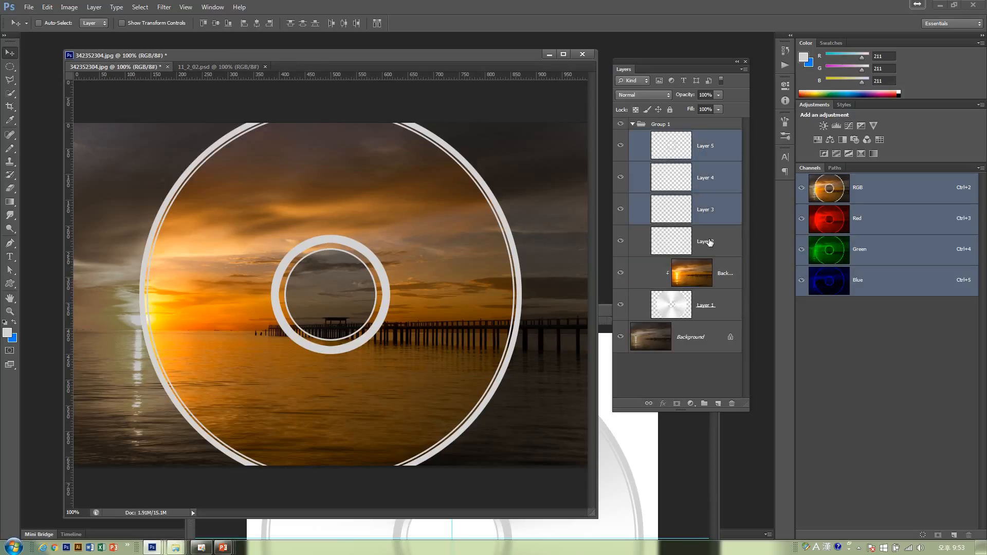
shift+click(709, 246)
ctrl+click(711, 305)
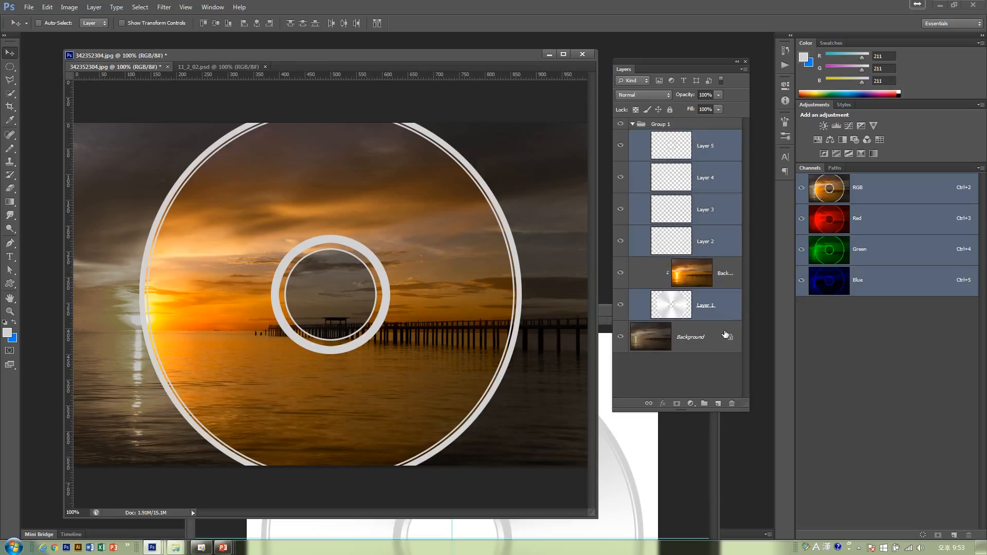
key(ctrl+t)
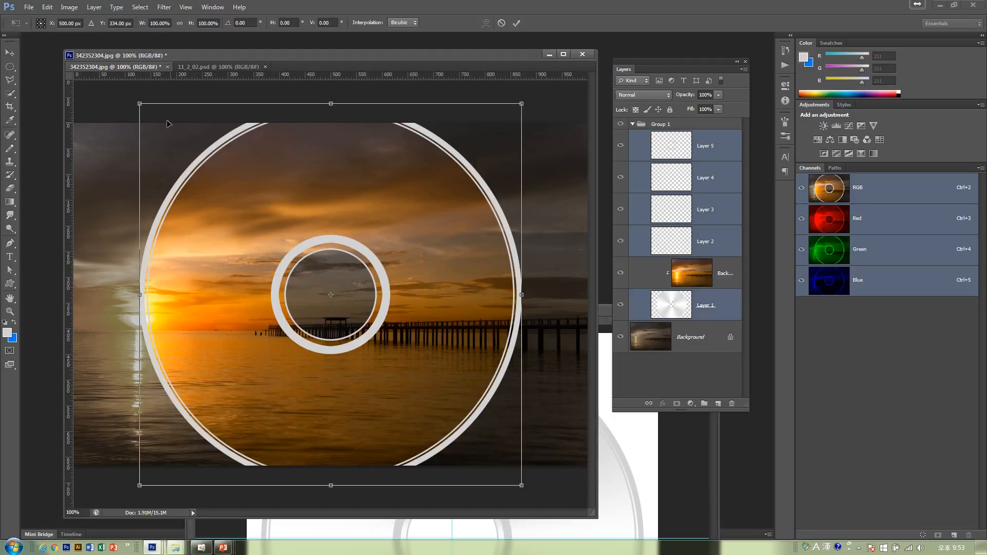
drag(139, 105, 241, 176)
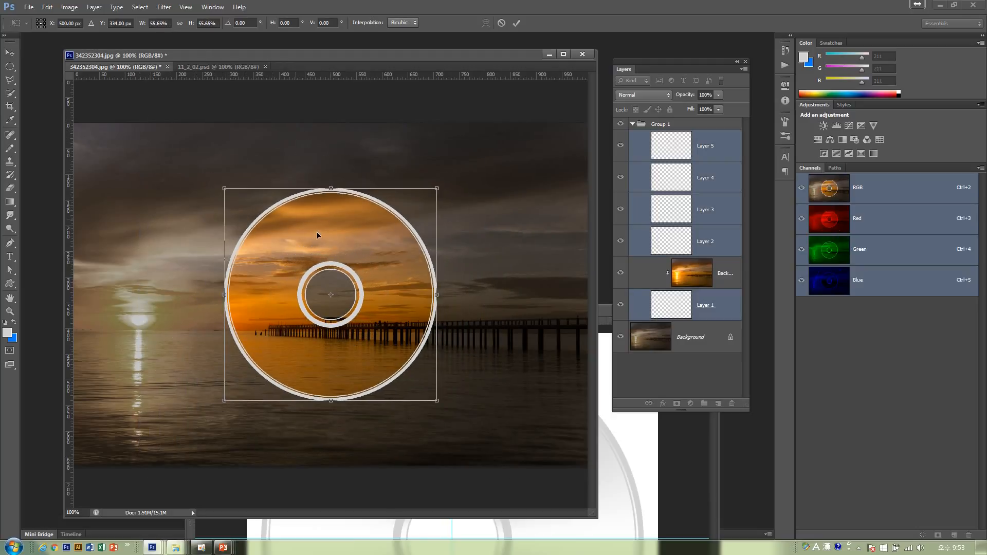
drag(333, 239, 238, 236)
key(Return)
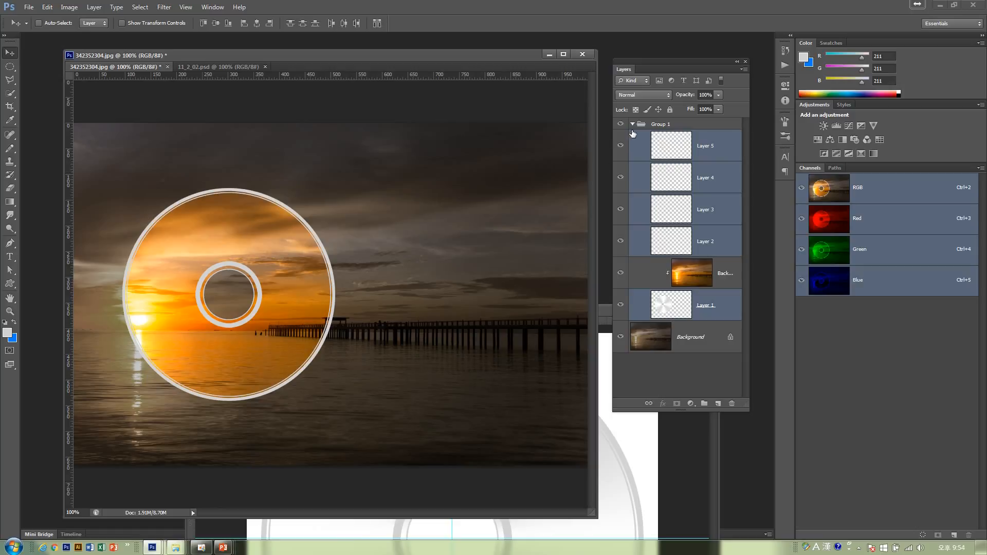
Step: Collapse Group 1, close the example 11_2_02.psd after viewing it, and open the example 11_2_03.psd
click(633, 125)
drag(474, 54, 480, 45)
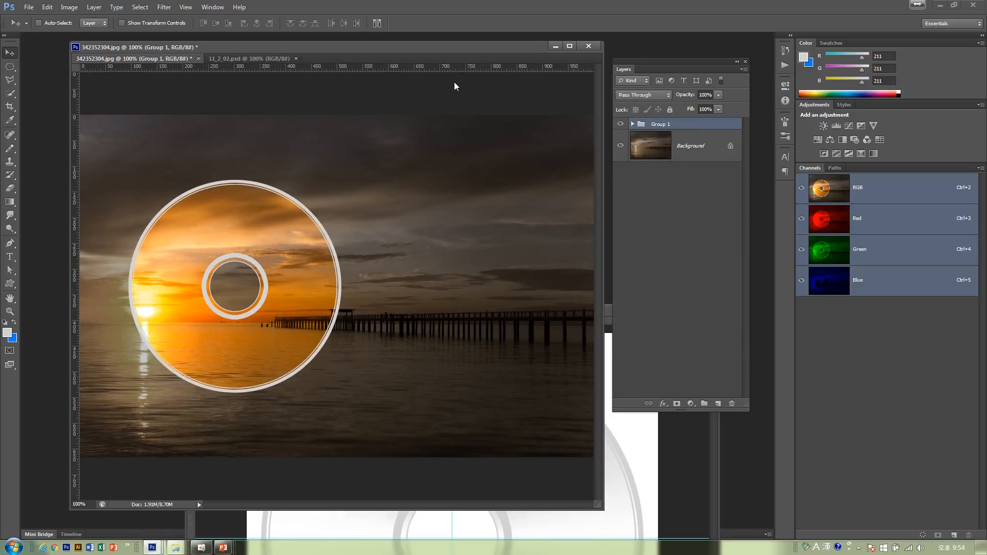
click(274, 59)
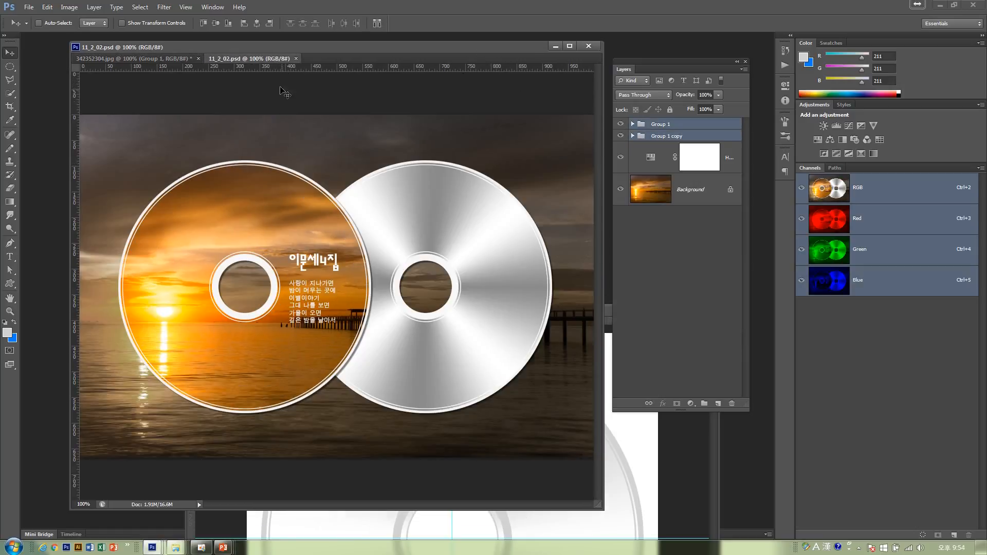
click(296, 59)
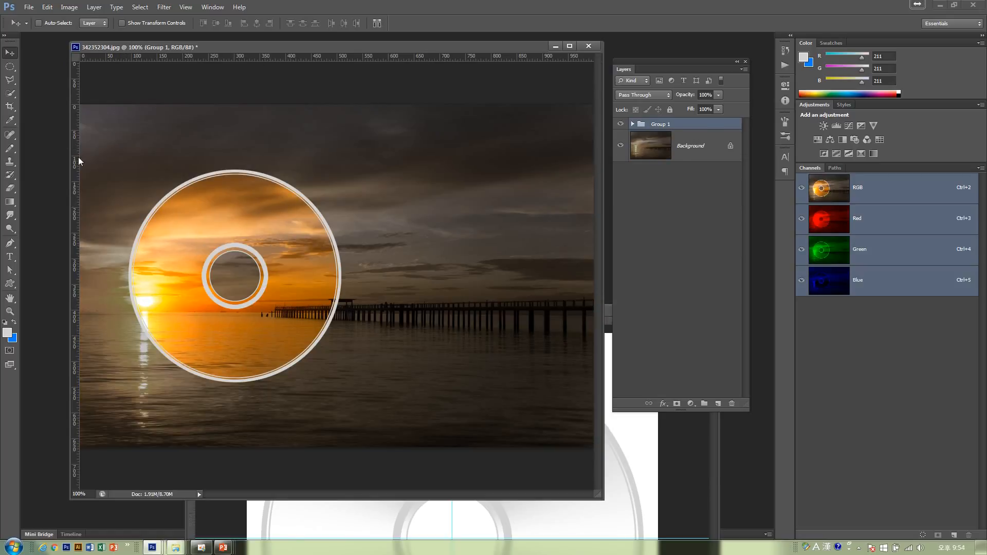
key(ctrl+o)
click(483, 185)
click(754, 456)
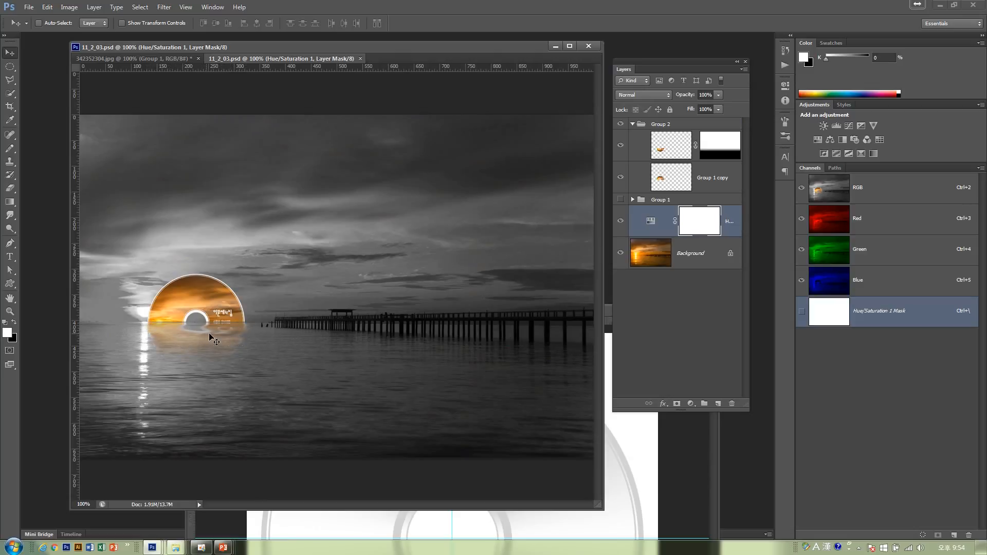
Step: In 342352304.jpg, scale Group 1 down around its centre and move the CD to the lower left, overlapping the horizon at the sun
click(173, 60)
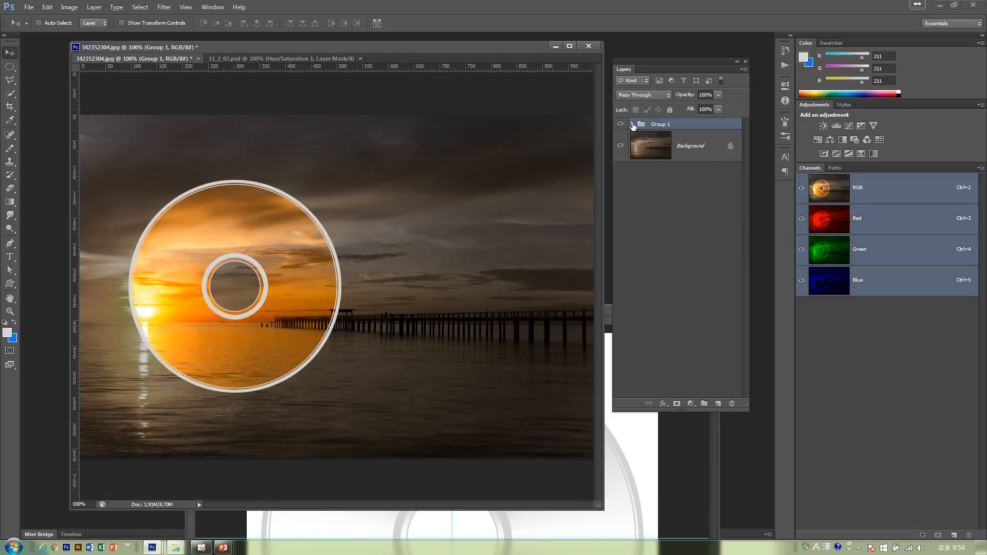
click(633, 124)
click(632, 125)
key(ctrl+t)
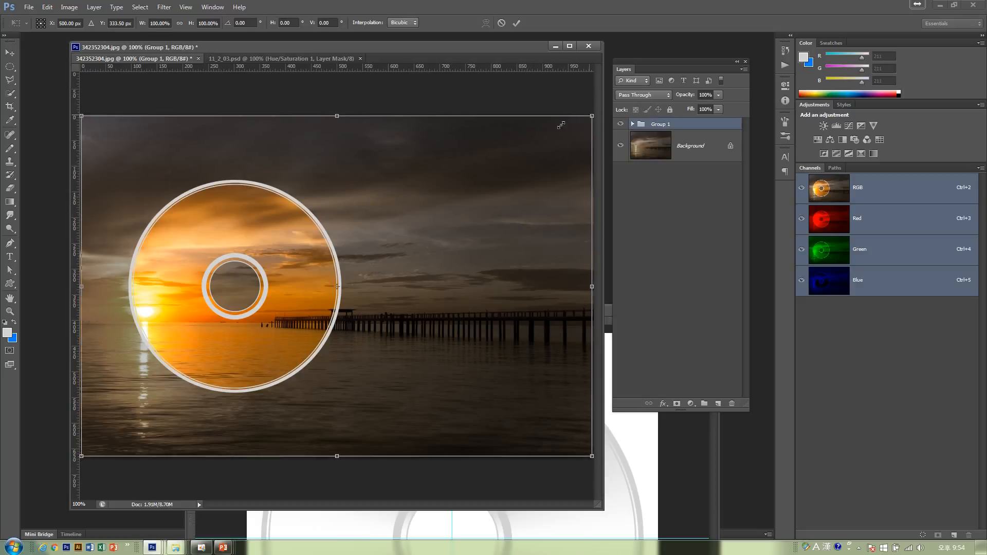
drag(561, 125, 520, 164)
key(Return)
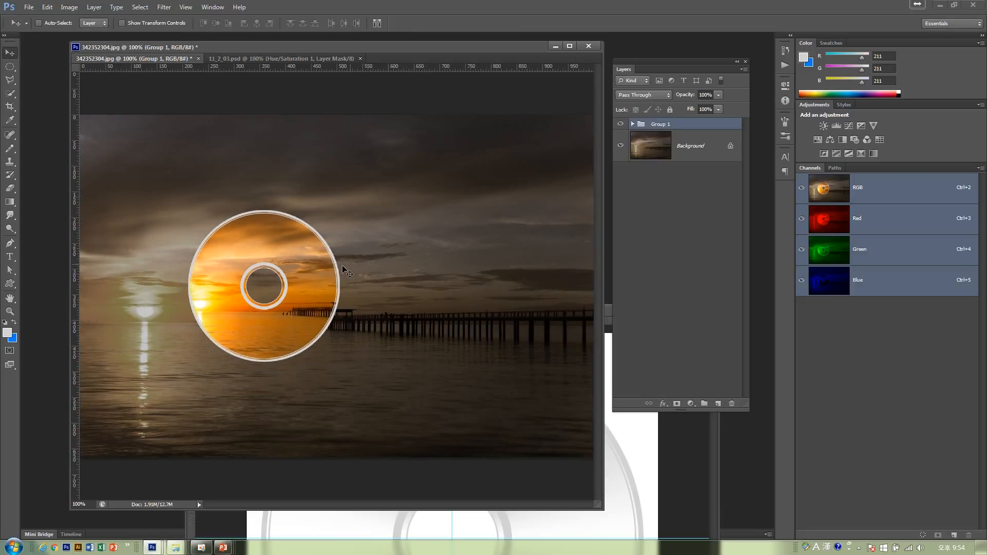
drag(343, 269, 255, 307)
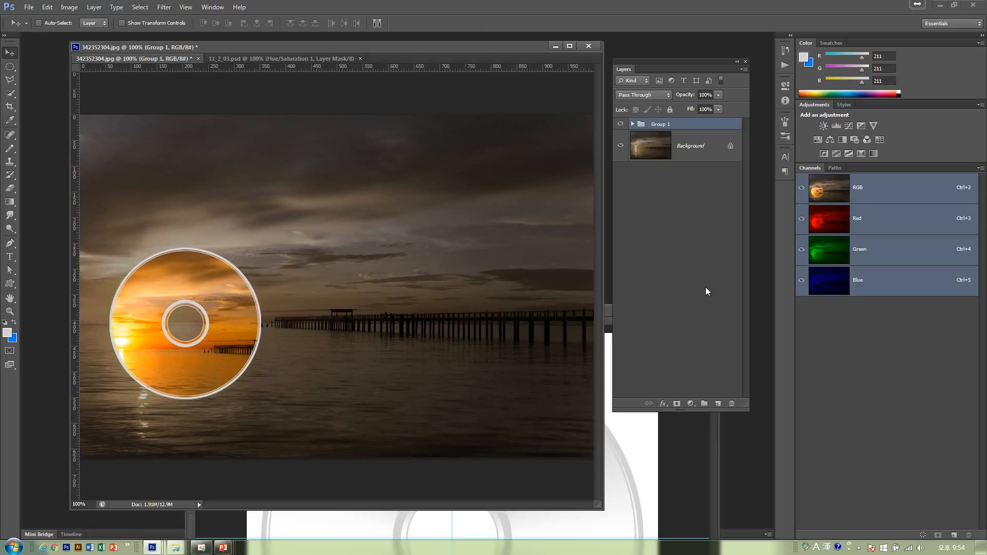
Step: Merge Group 1 into a single layer and delete the CD's part below the horizon using a polygonal lasso selection, then deselect
key(ctrl+e)
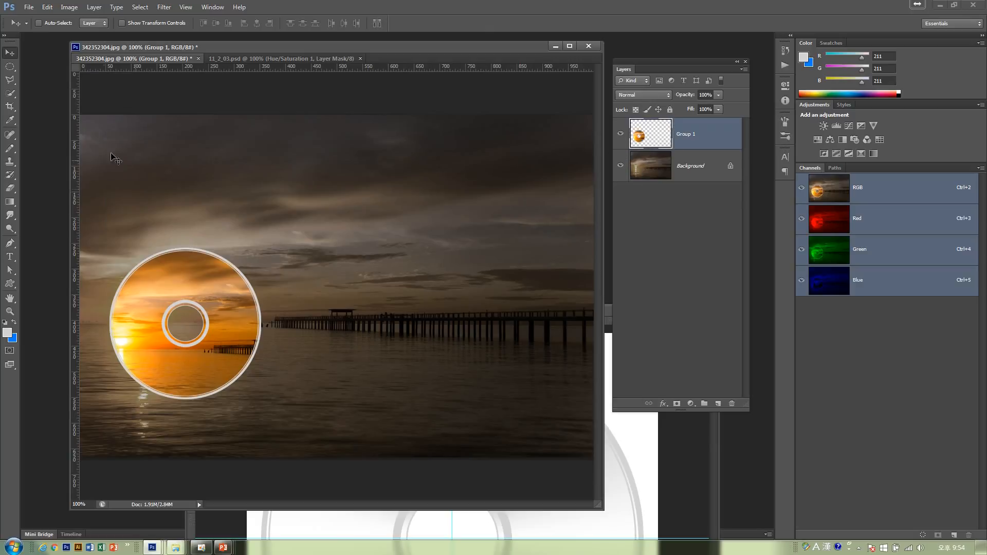
click(9, 67)
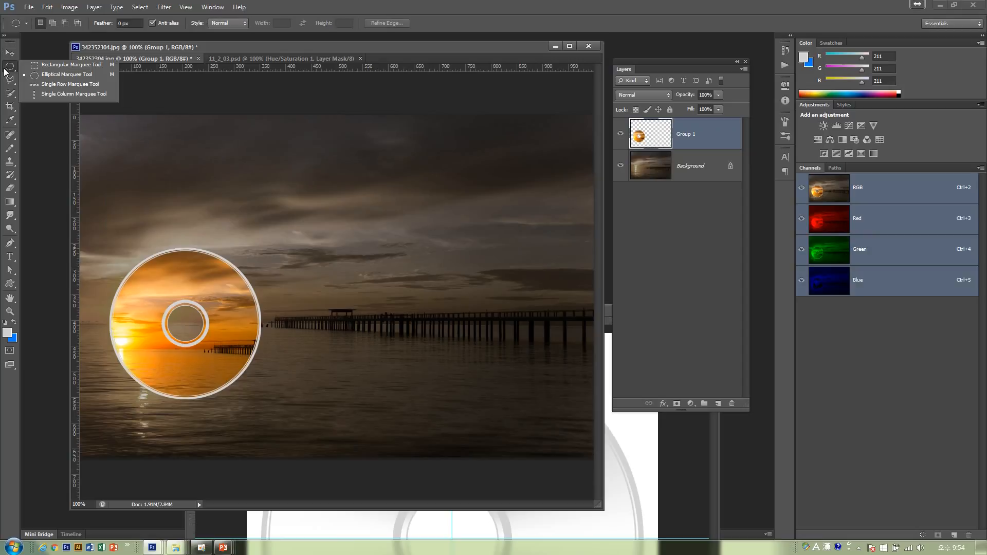
click(26, 69)
key(l)
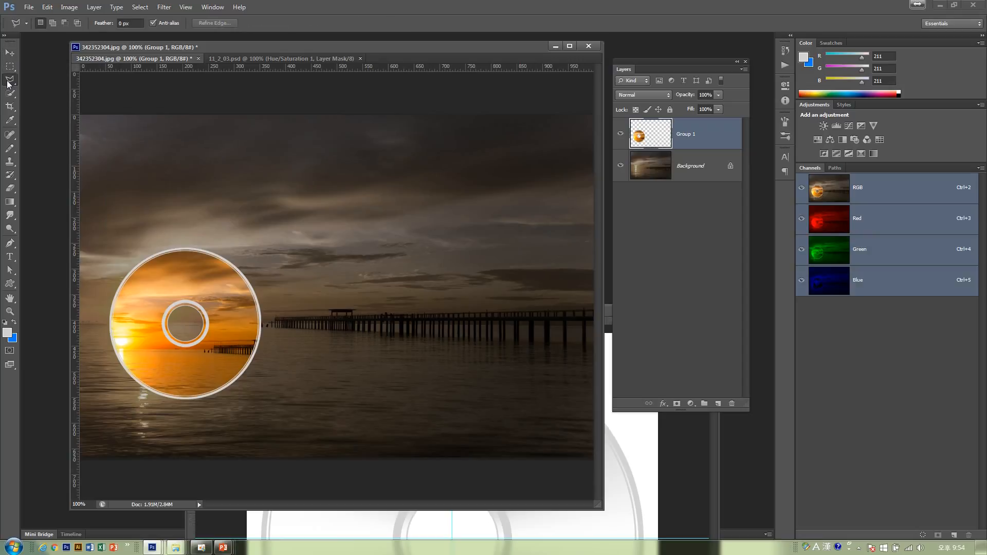
click(92, 325)
click(267, 324)
click(291, 365)
click(229, 445)
click(124, 427)
click(104, 396)
click(91, 325)
key(Delete)
key(ctrl+d)
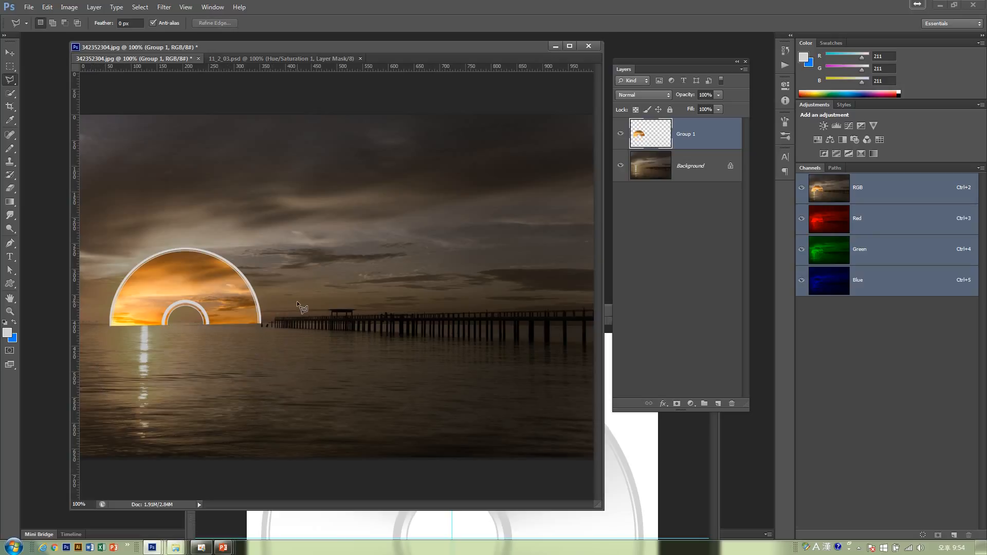
Step: Duplicate the half-CD layer Group 1 and flip the copy vertically
drag(647, 134, 718, 403)
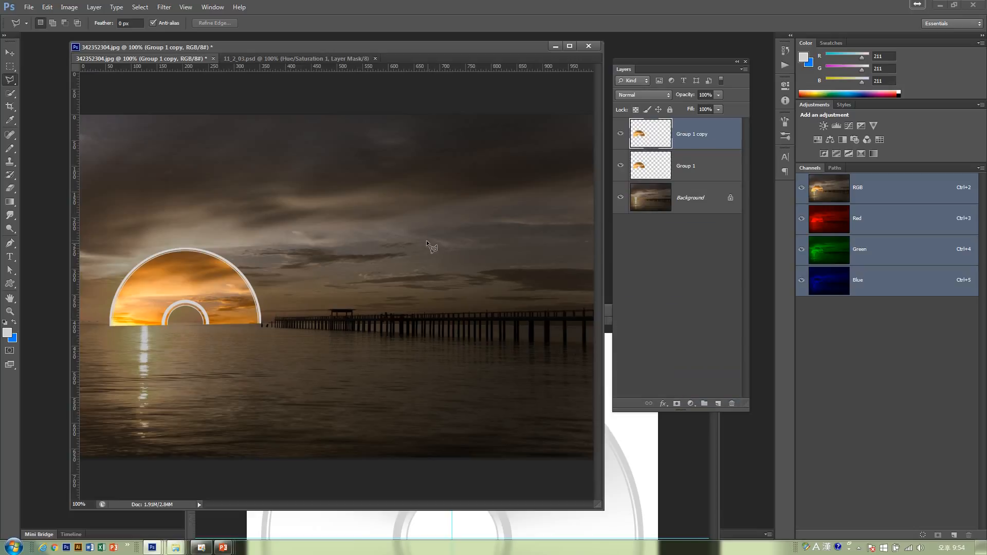
click(47, 7)
mouse_move(74, 205)
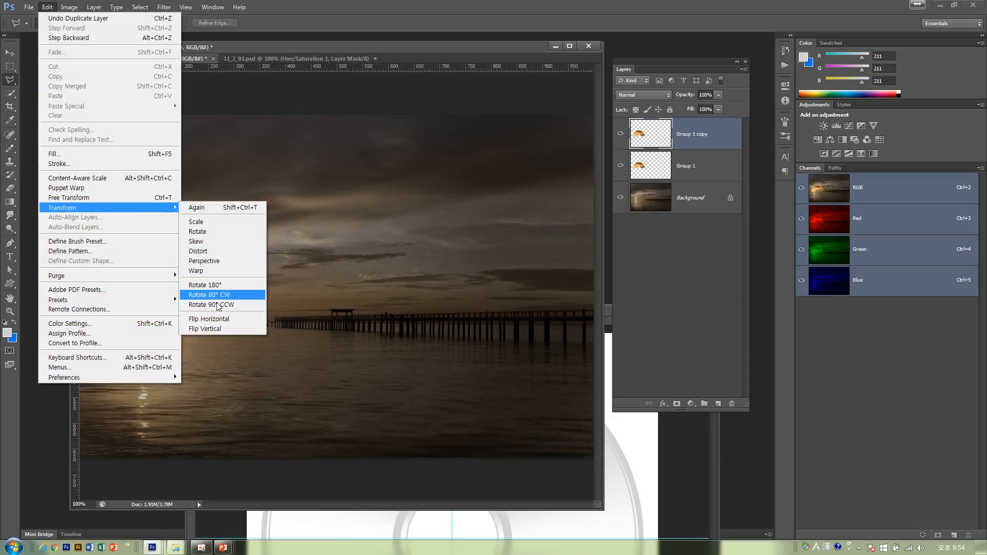
click(217, 329)
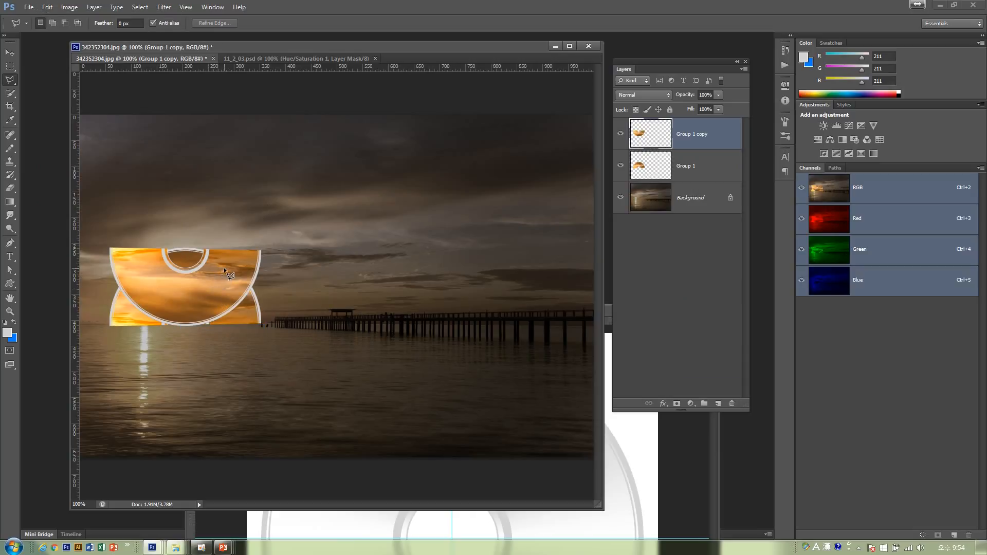
Step: Move the flipped Group 1 copy straight down below the horizon so its straight edge meets the upper half-CD as a reflection
click(10, 52)
drag(232, 286, 232, 347)
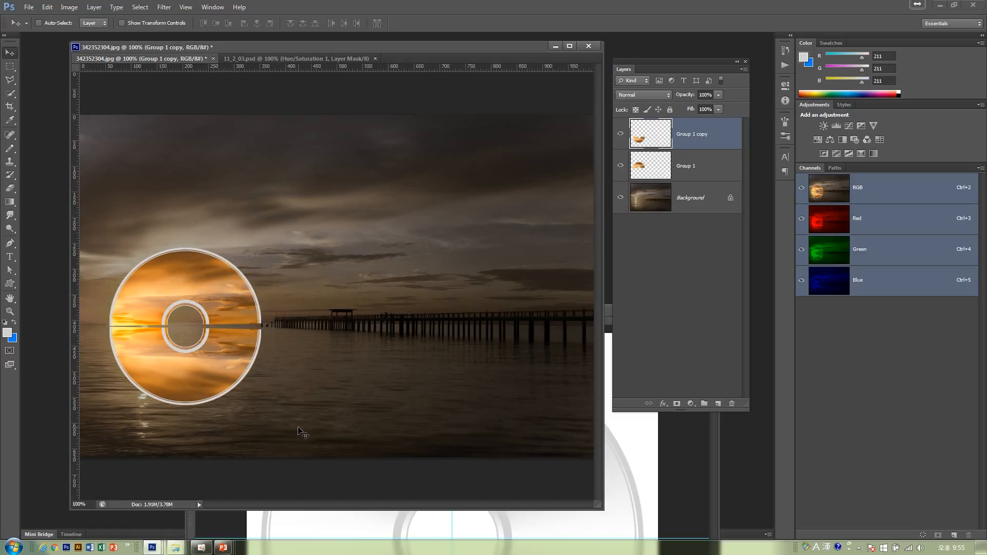
key(Up)
key(Up)
key(Up)
key(ctrl+t)
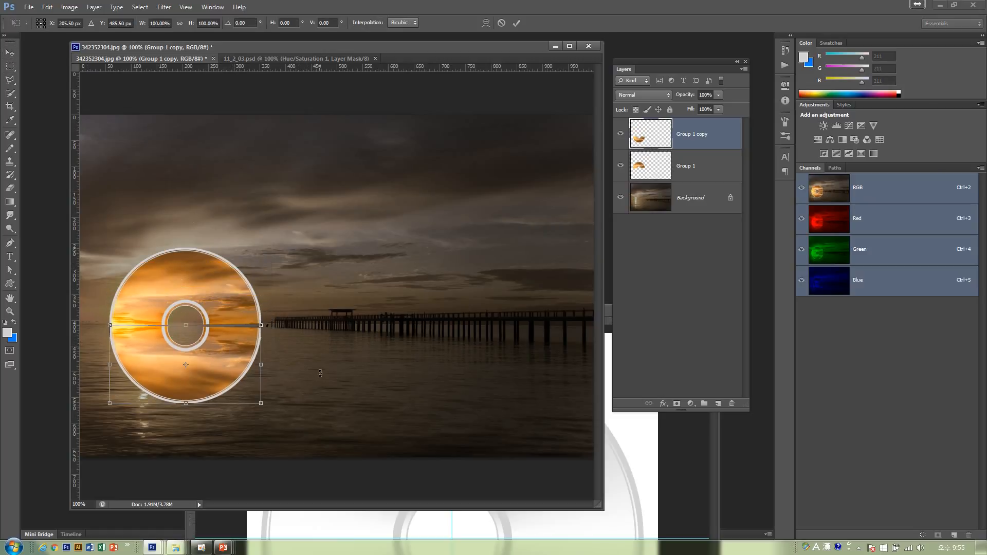
drag(318, 375, 317, 373)
key(Return)
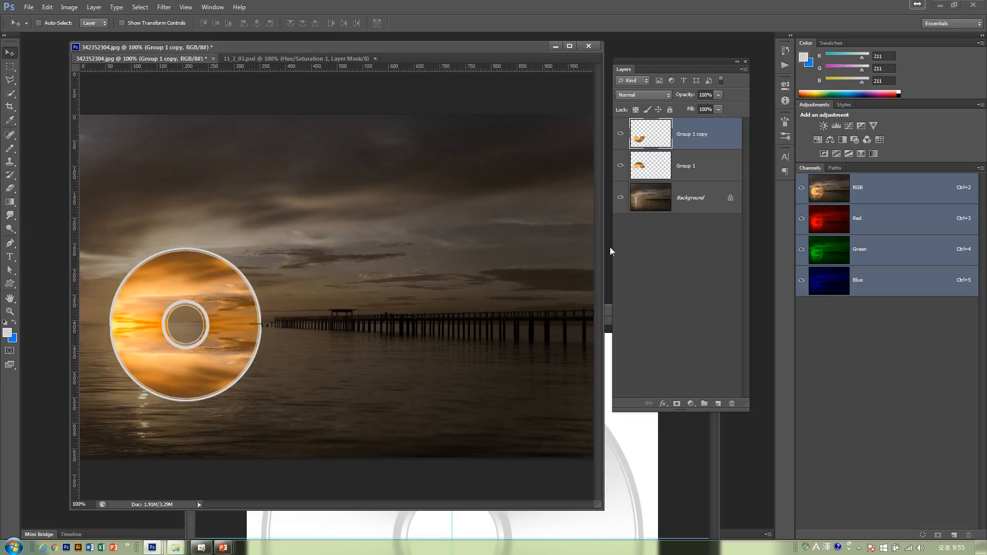
Step: Add a layer mask to Group 1 copy and fade the reflection downward with a white-to-black linear gradient
click(676, 403)
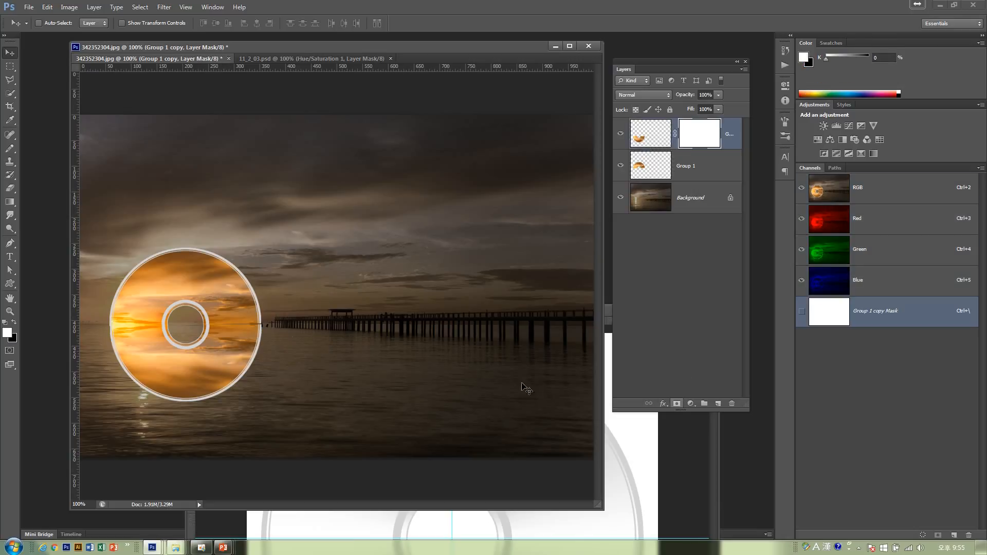
click(10, 202)
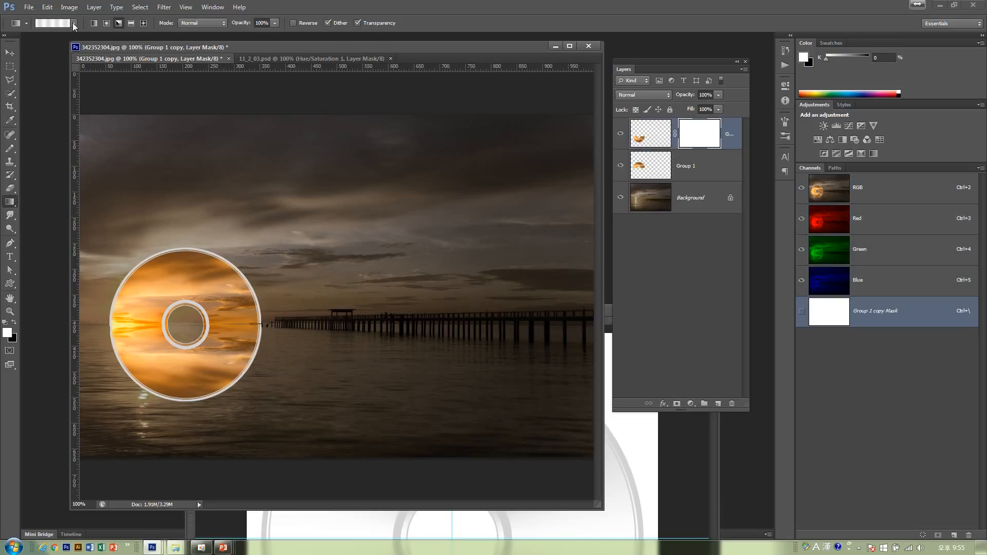
click(74, 23)
click(261, 50)
drag(186, 323, 185, 341)
key(ctrl+z)
click(94, 23)
drag(186, 323, 189, 405)
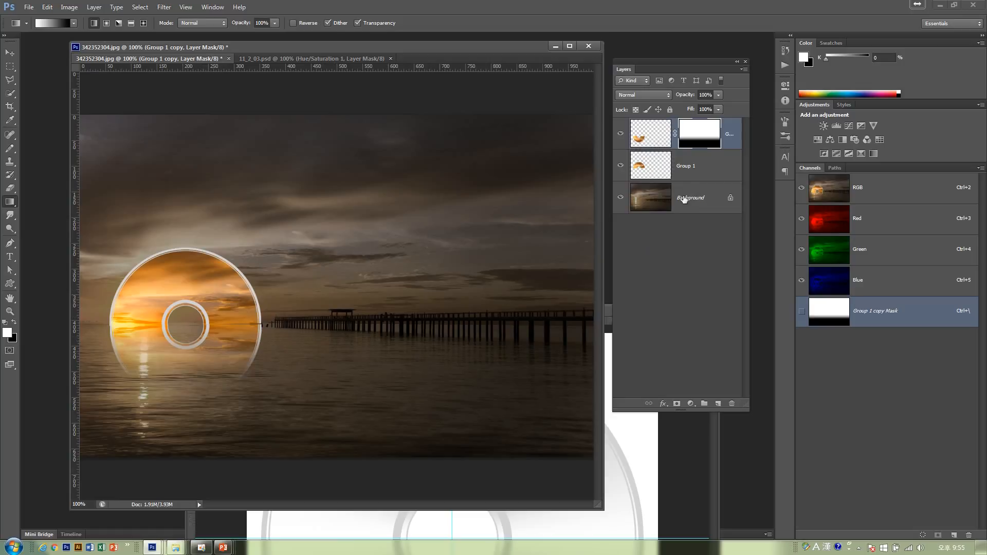
Step: Apply the gradient mask permanently to Group 1 copy and set the layer's opacity to 60%
drag(691, 145, 732, 404)
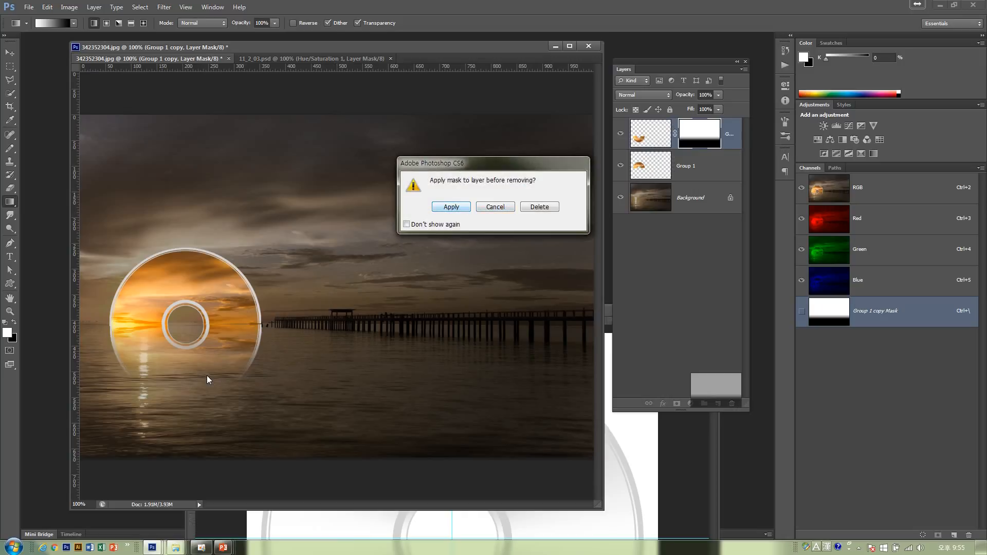
click(462, 209)
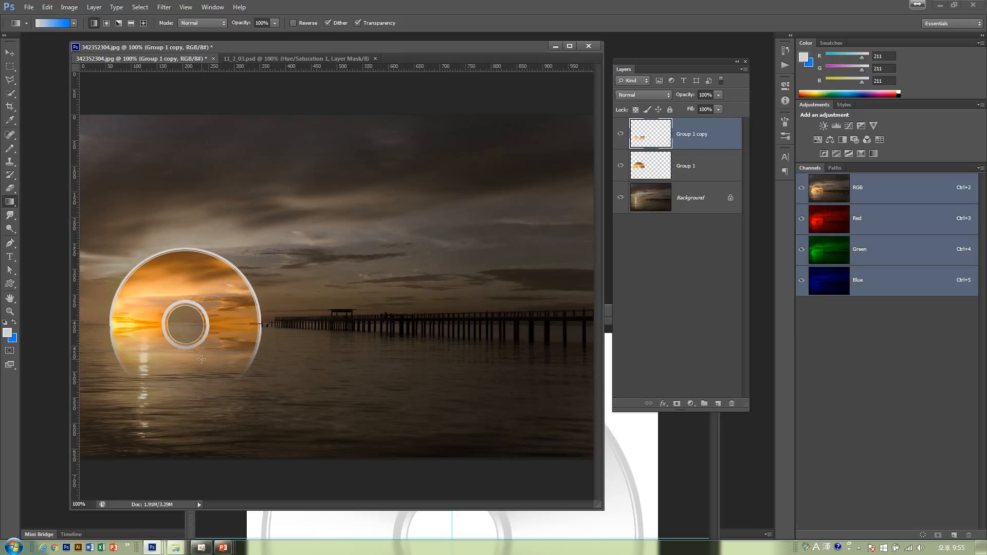
click(719, 109)
drag(705, 106, 700, 107)
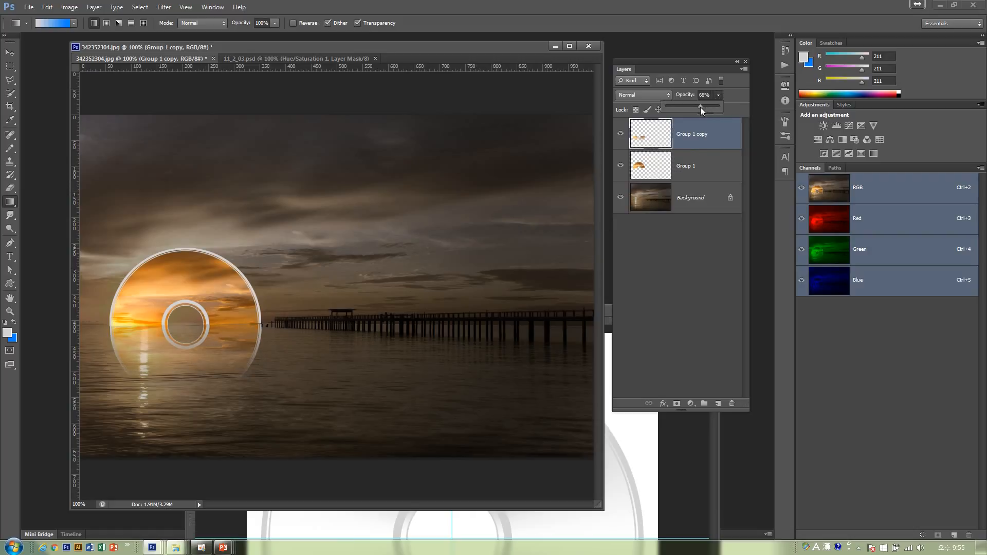
click(701, 63)
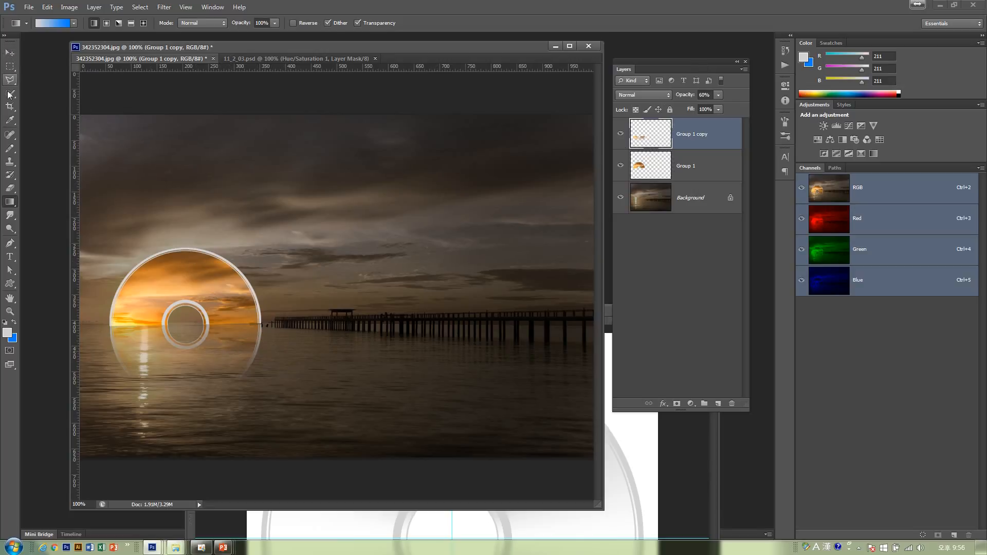
Step: Smudge the reflected CD's rings and edges into water-like ripples with a soft 15 px Smudge brush at 50% strength
drag(10, 215, 54, 216)
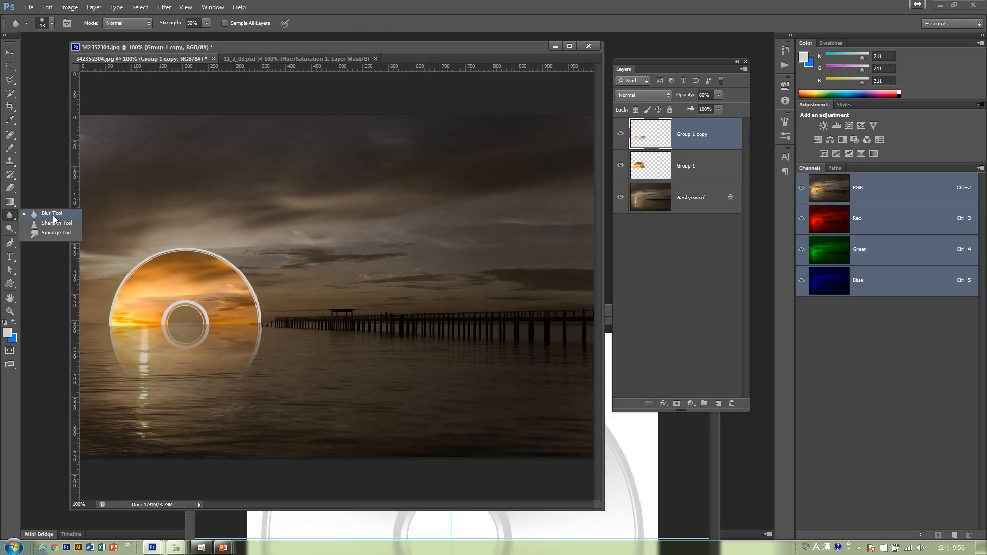
click(54, 232)
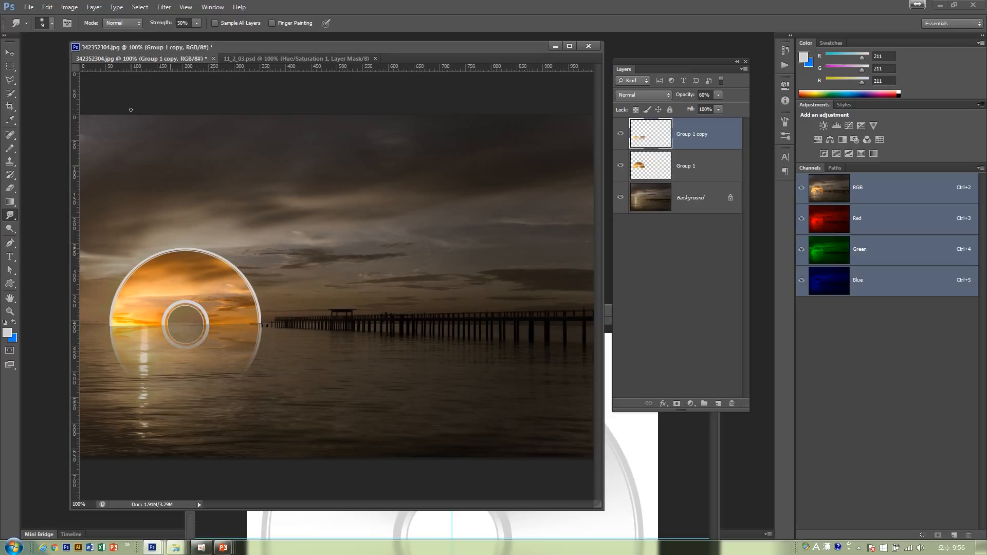
click(51, 22)
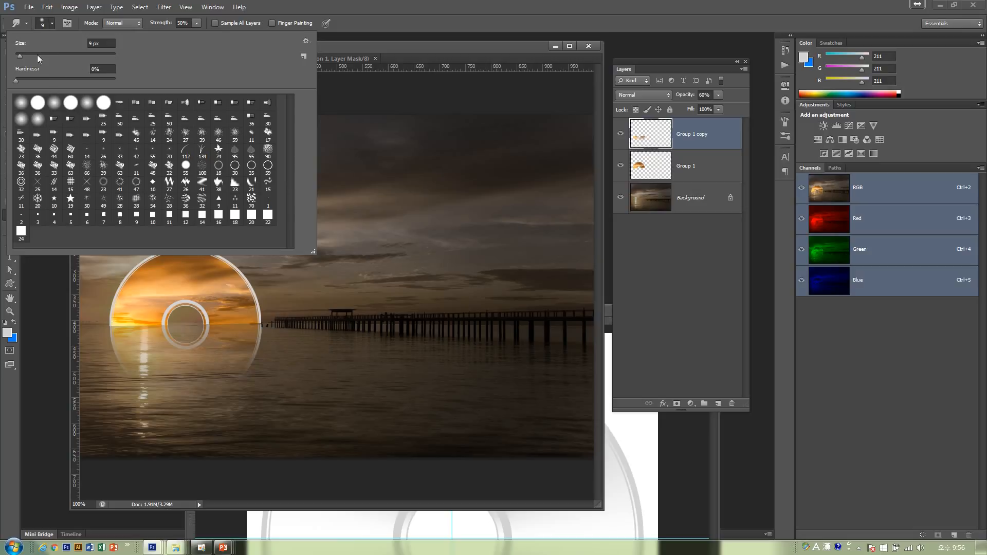
drag(21, 55, 24, 55)
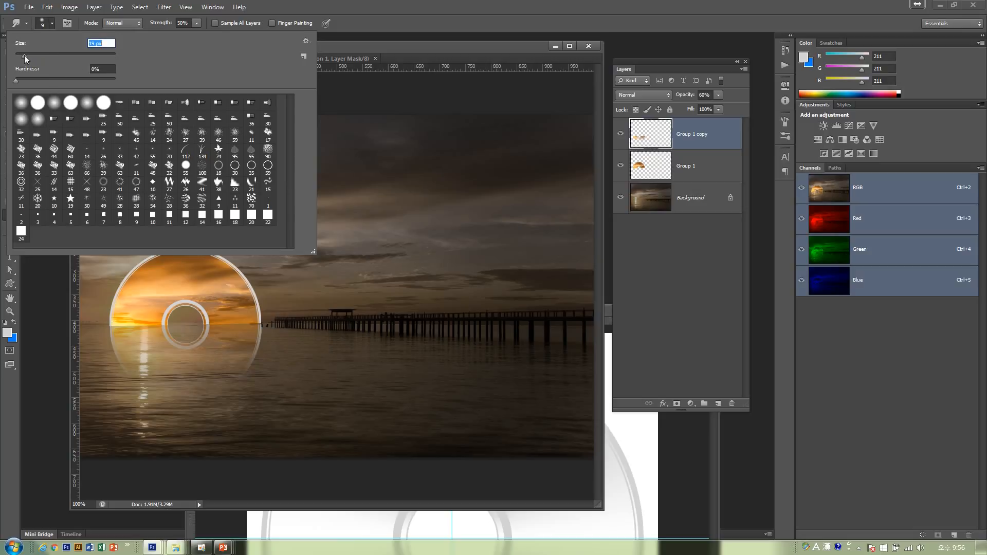
click(345, 48)
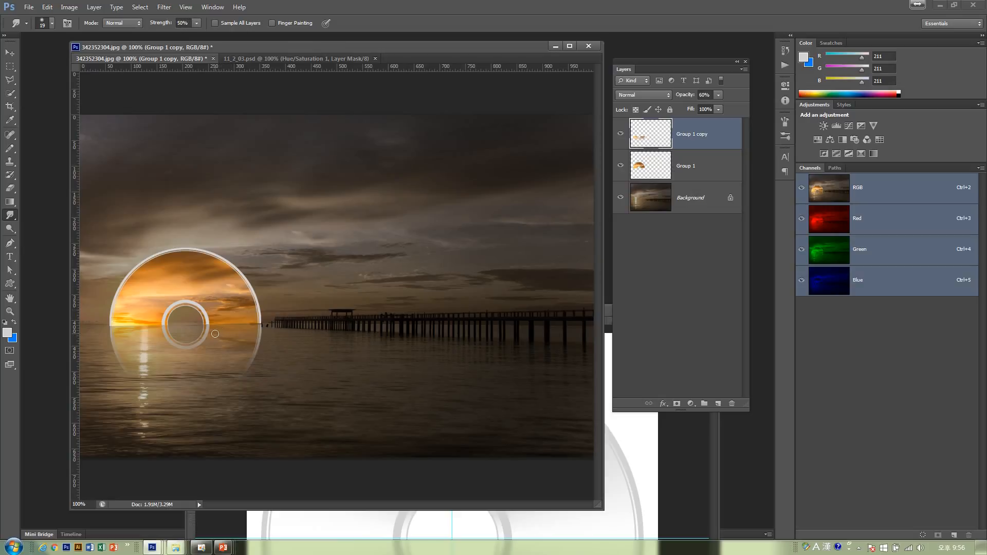
key([)
mouse_move(211, 333)
mouse_down()
mouse_move(180, 332)
mouse_move(294, 333)
mouse_move(196, 343)
mouse_move(301, 343)
mouse_move(254, 351)
mouse_move(284, 362)
mouse_up()
mouse_move(113, 334)
mouse_down()
mouse_move(185, 340)
mouse_move(82, 344)
mouse_move(97, 355)
mouse_move(177, 353)
mouse_move(109, 352)
mouse_move(185, 342)
mouse_move(117, 365)
mouse_up()
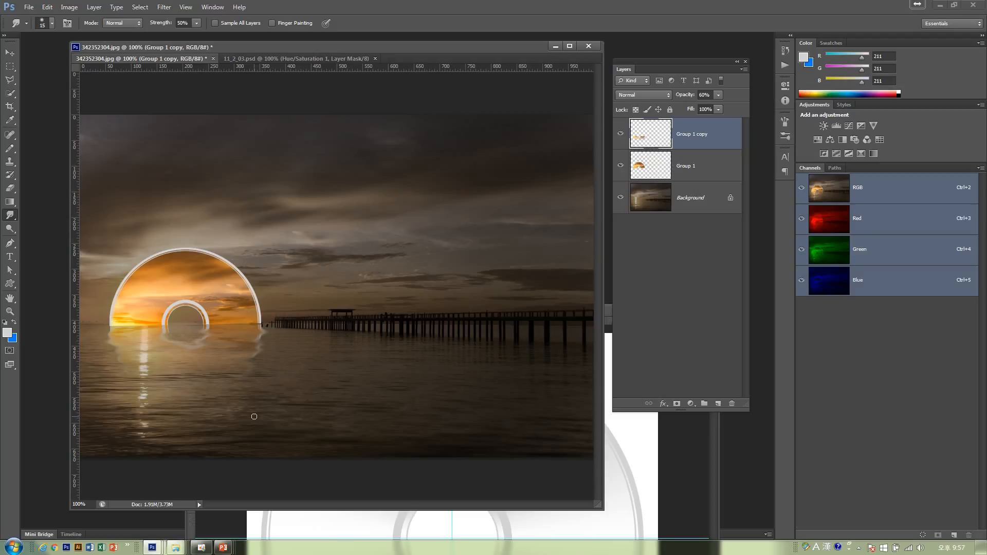
Step: Bring the Untitled-1 CD document to the front and place its window so the half-CD in the sunset photo stays visible
click(619, 445)
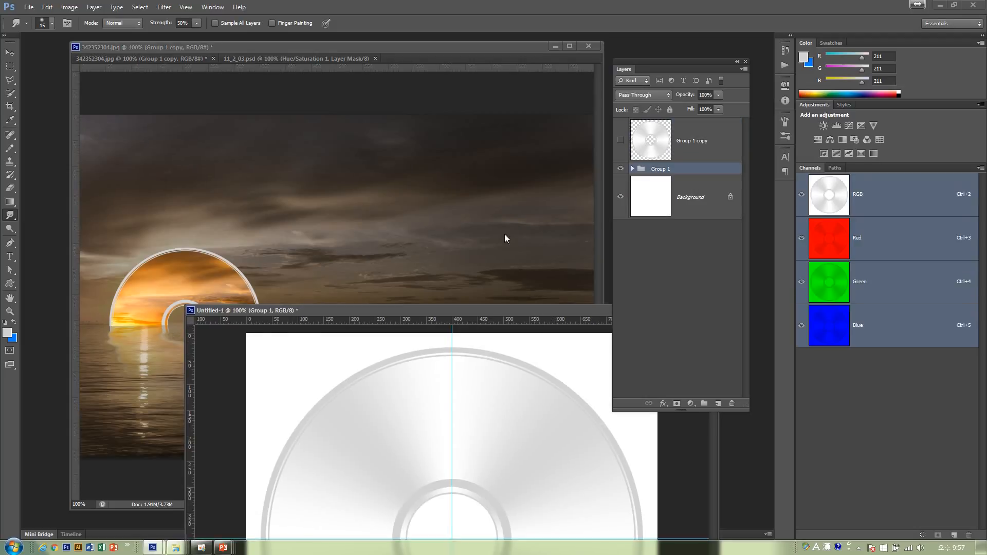
drag(533, 309, 501, 201)
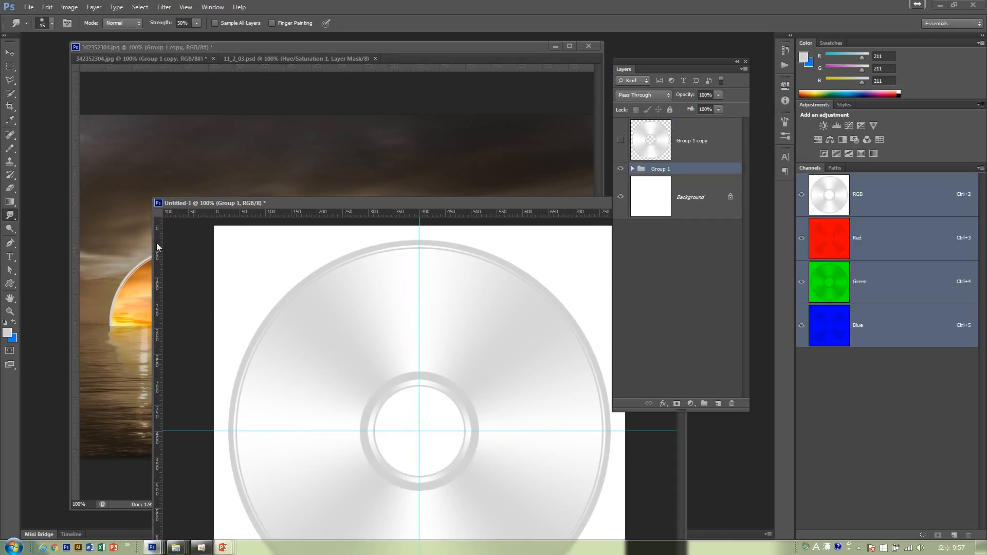
drag(155, 242, 258, 242)
drag(399, 195, 412, 188)
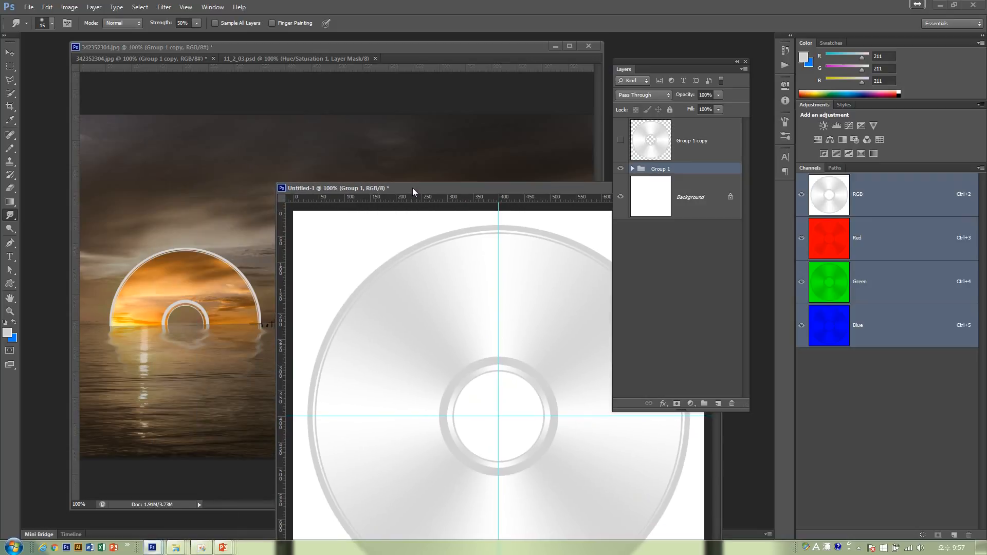